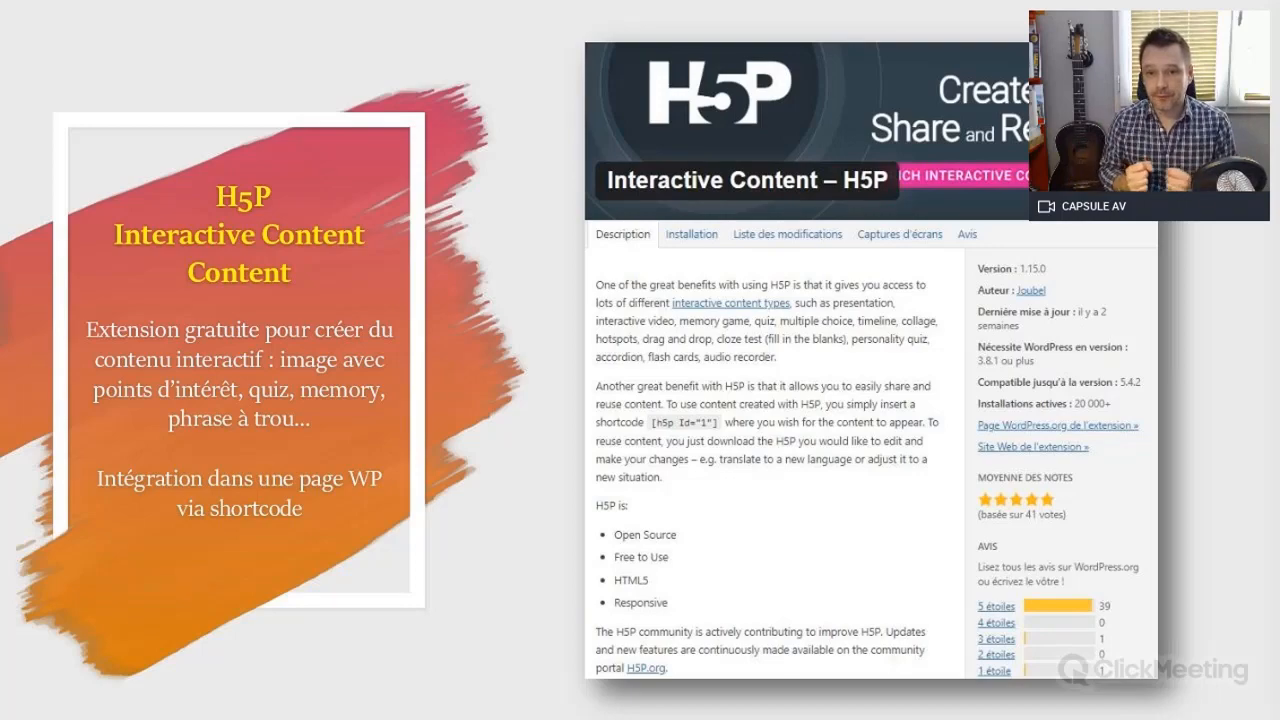
# Read through the H5P extension's details from the installed extensions list, including its description and ratings
pyautogui.press('Right')
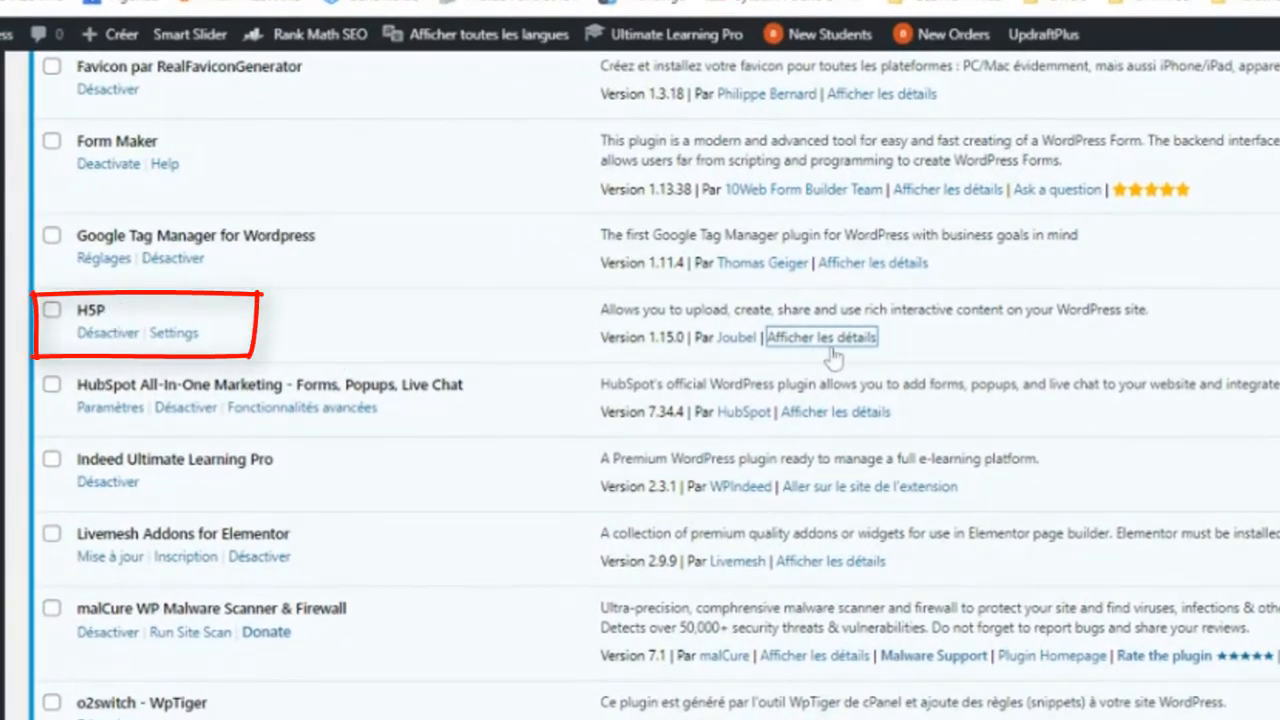
pyautogui.click(829, 347)
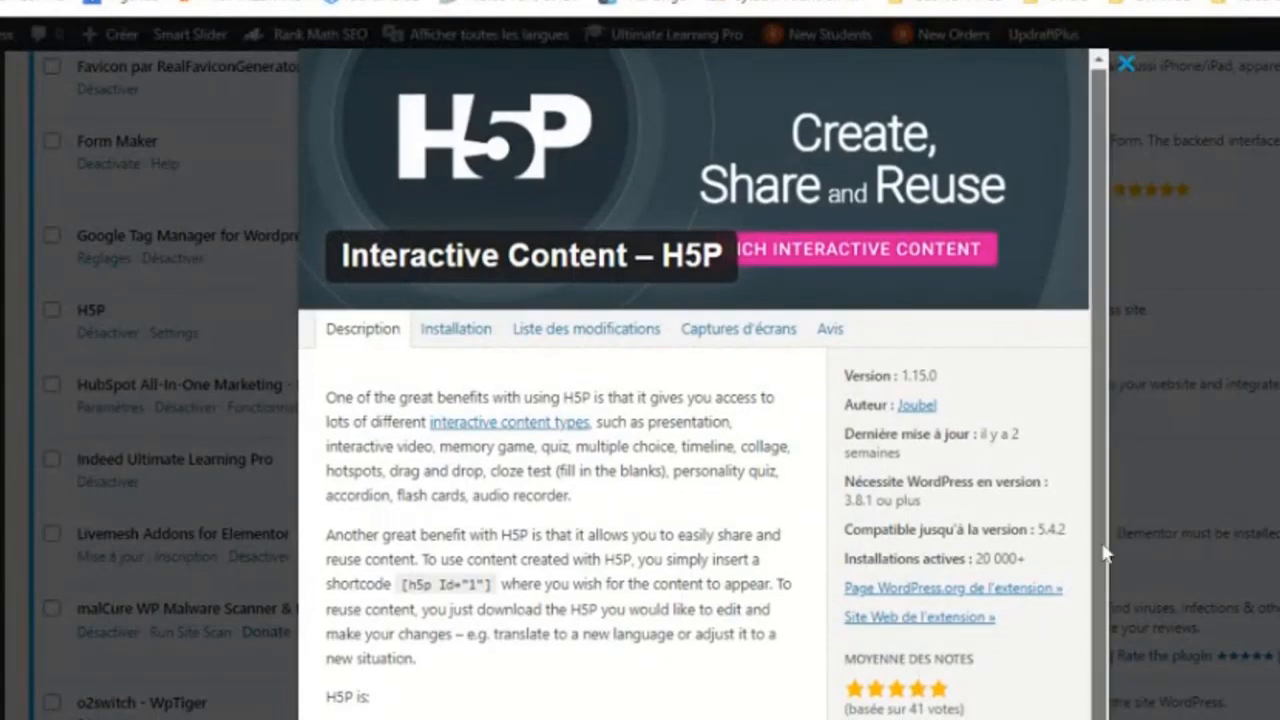
pyautogui.scroll(-2, 1105, 553)
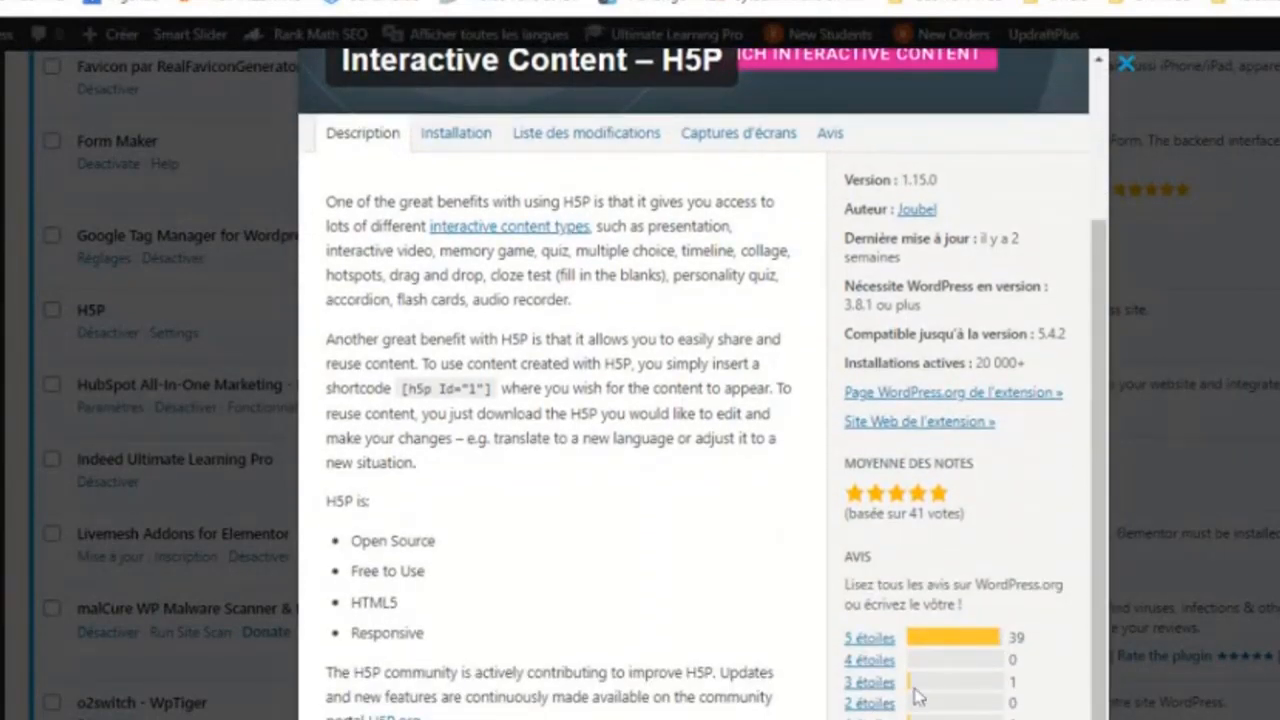
pyautogui.scroll(2, 1100, 428)
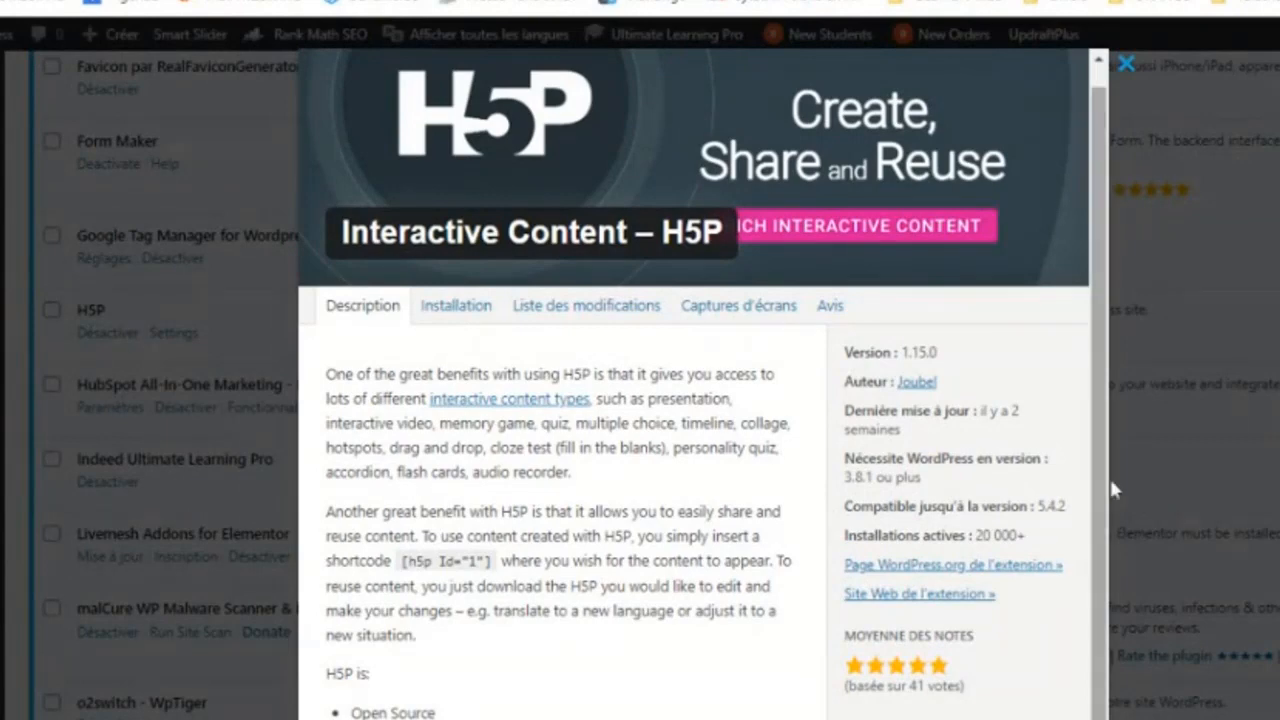
pyautogui.scroll(-3, 1113, 488)
pyautogui.scroll(3, 1090, 470)
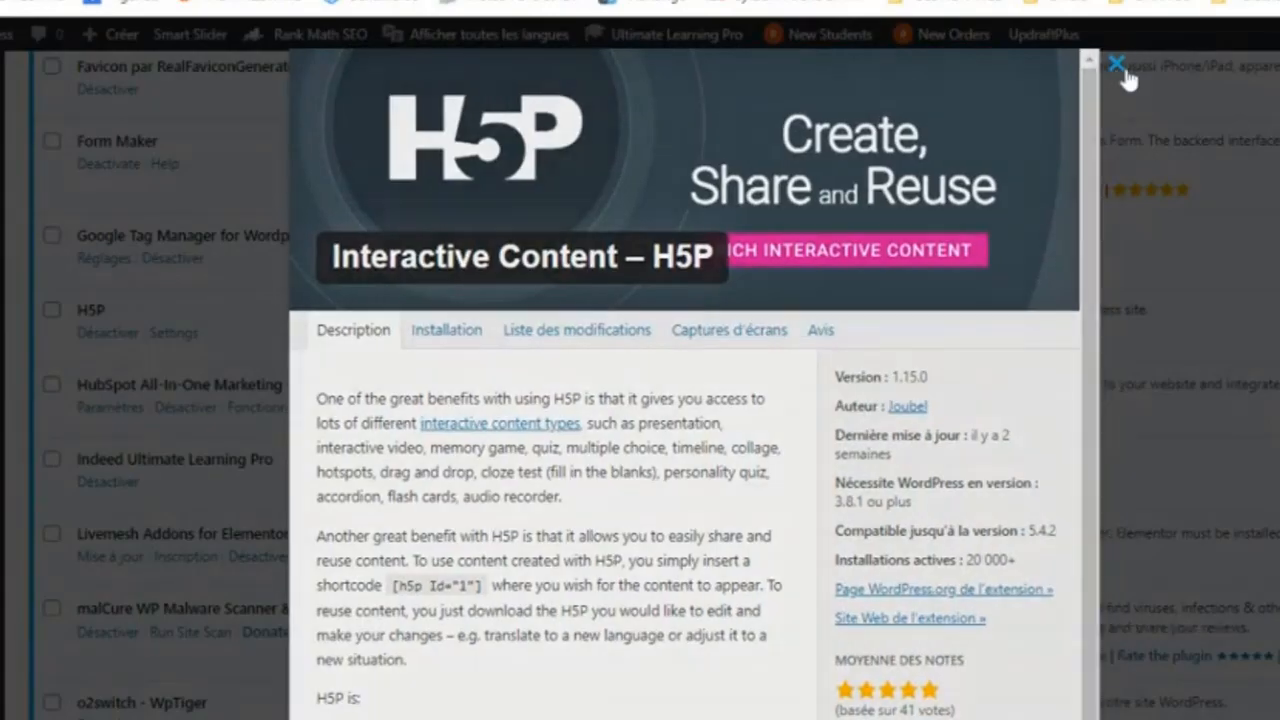
pyautogui.click(1125, 68)
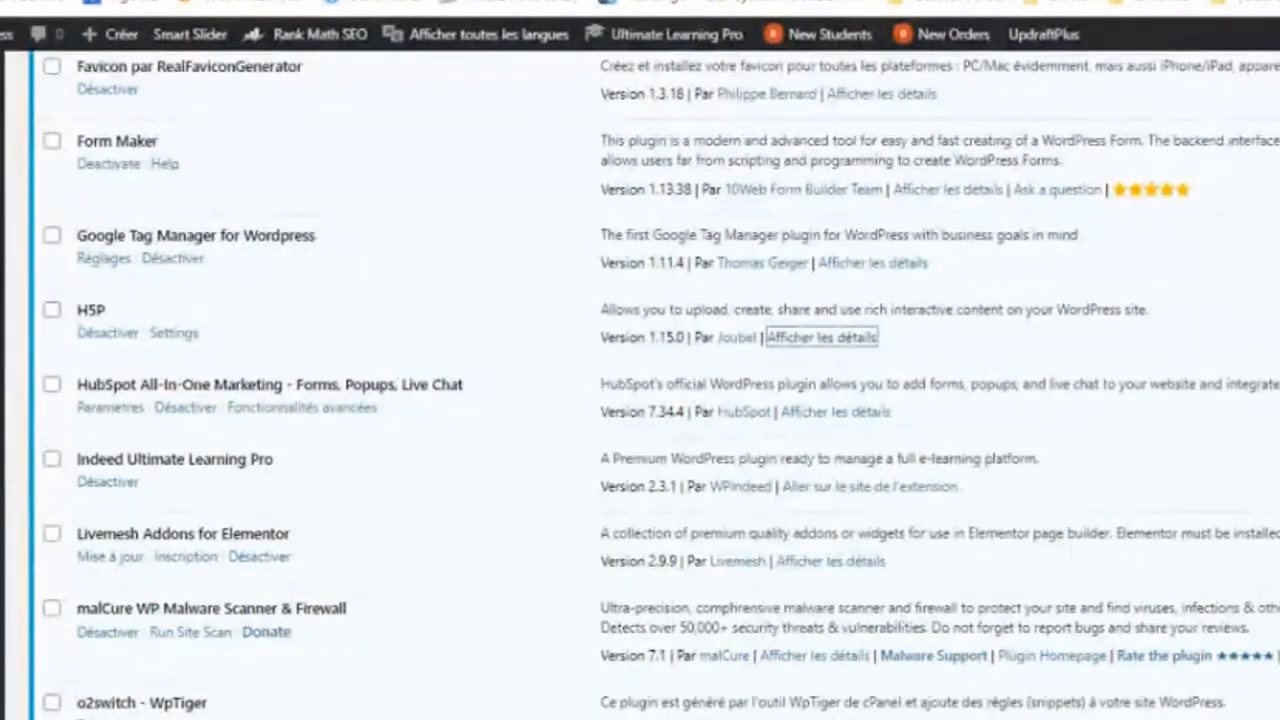
# Open the H5P extension's settings and review its content toolbar, user results, content insertion and content type options
pyautogui.scroll(1, 523, 471)
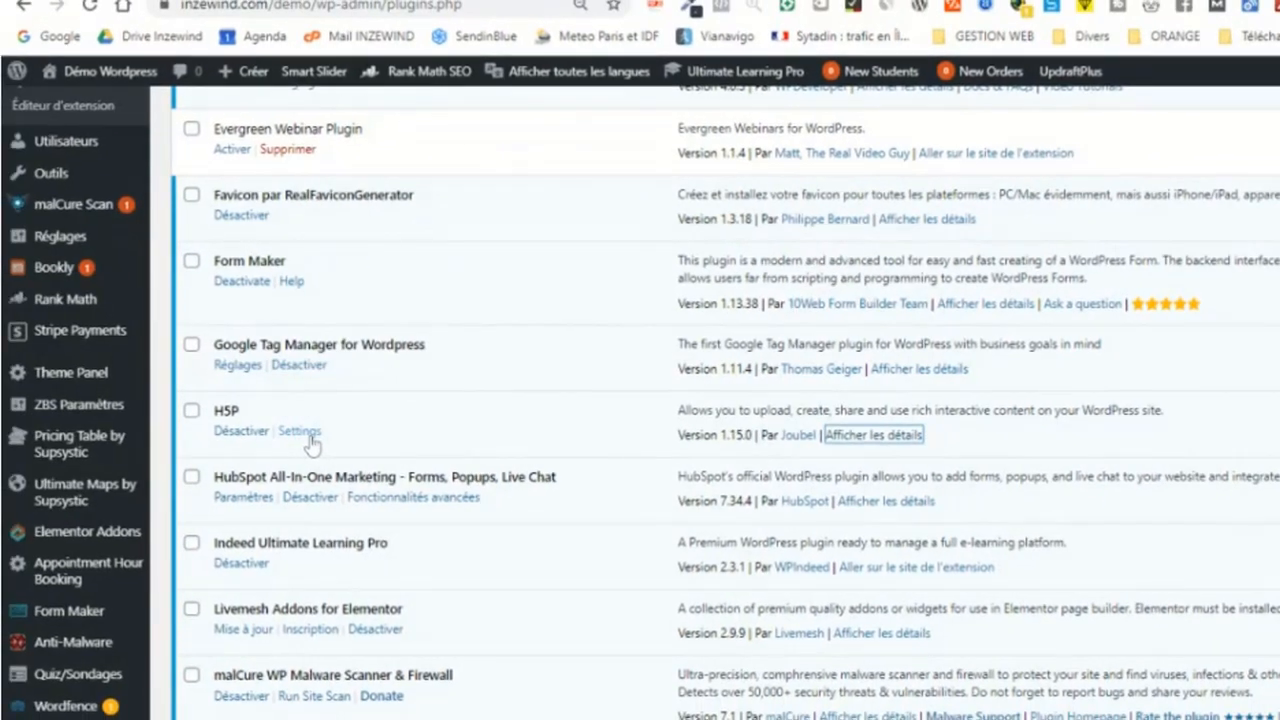
pyautogui.click(175, 441)
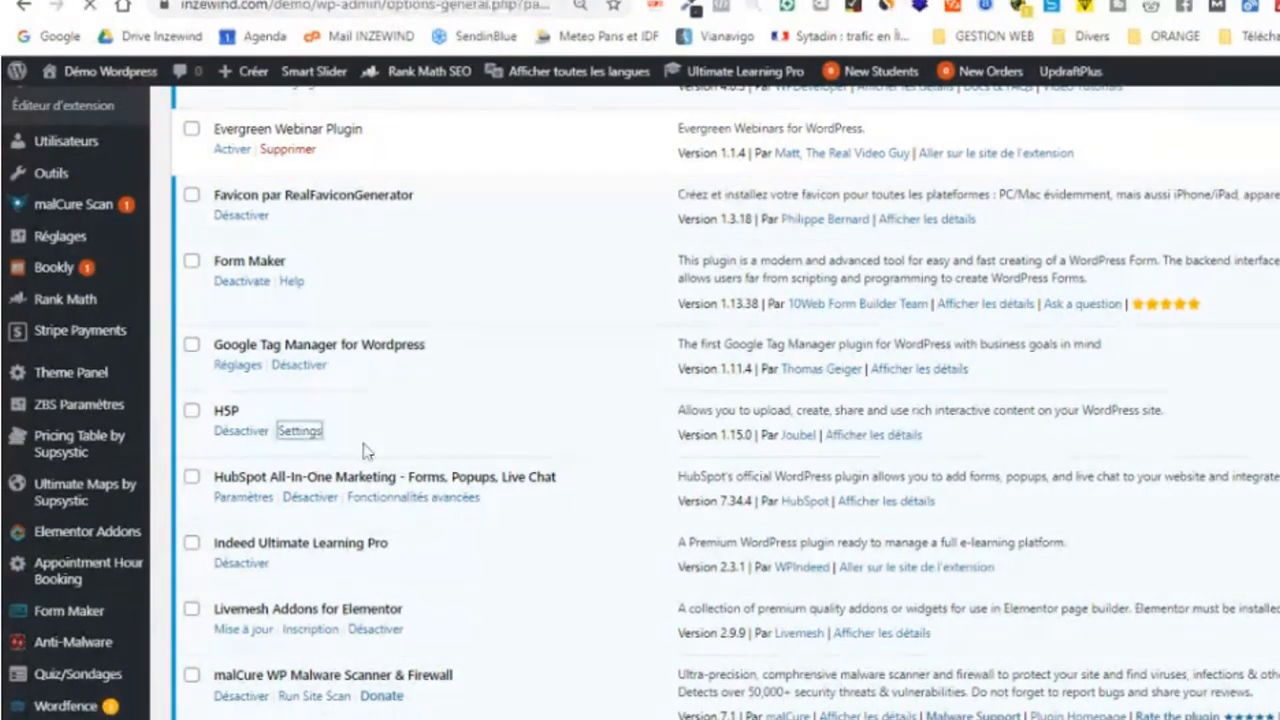
pyautogui.scroll(-2, 80, 705)
pyautogui.scroll(-4, 77, 694)
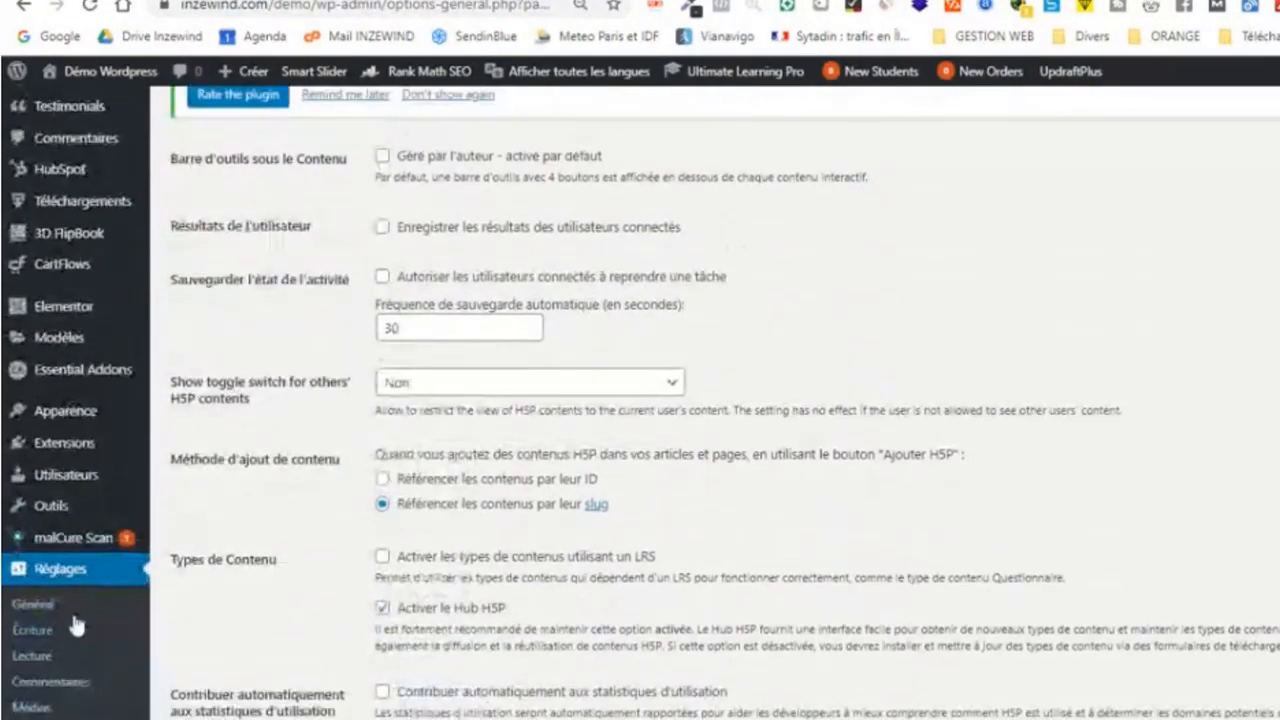
pyautogui.scroll(-2, 65, 418)
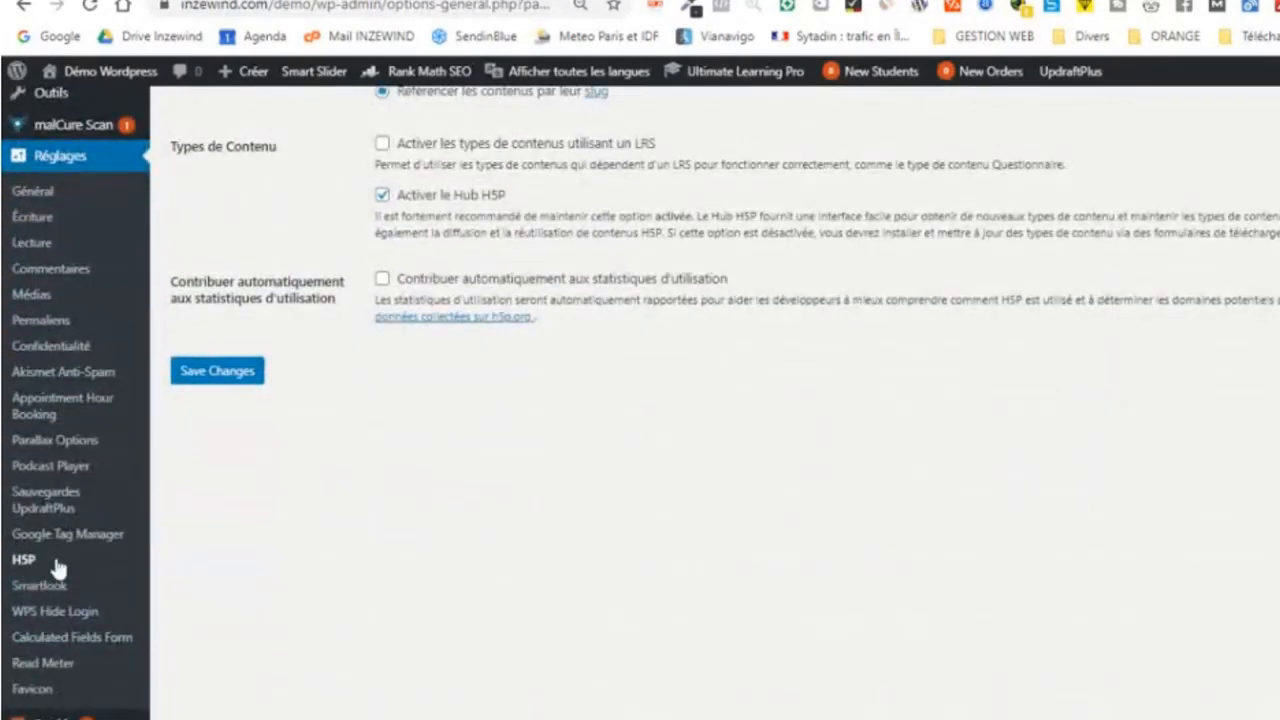
pyautogui.scroll(3, 349, 569)
pyautogui.scroll(2, 349, 569)
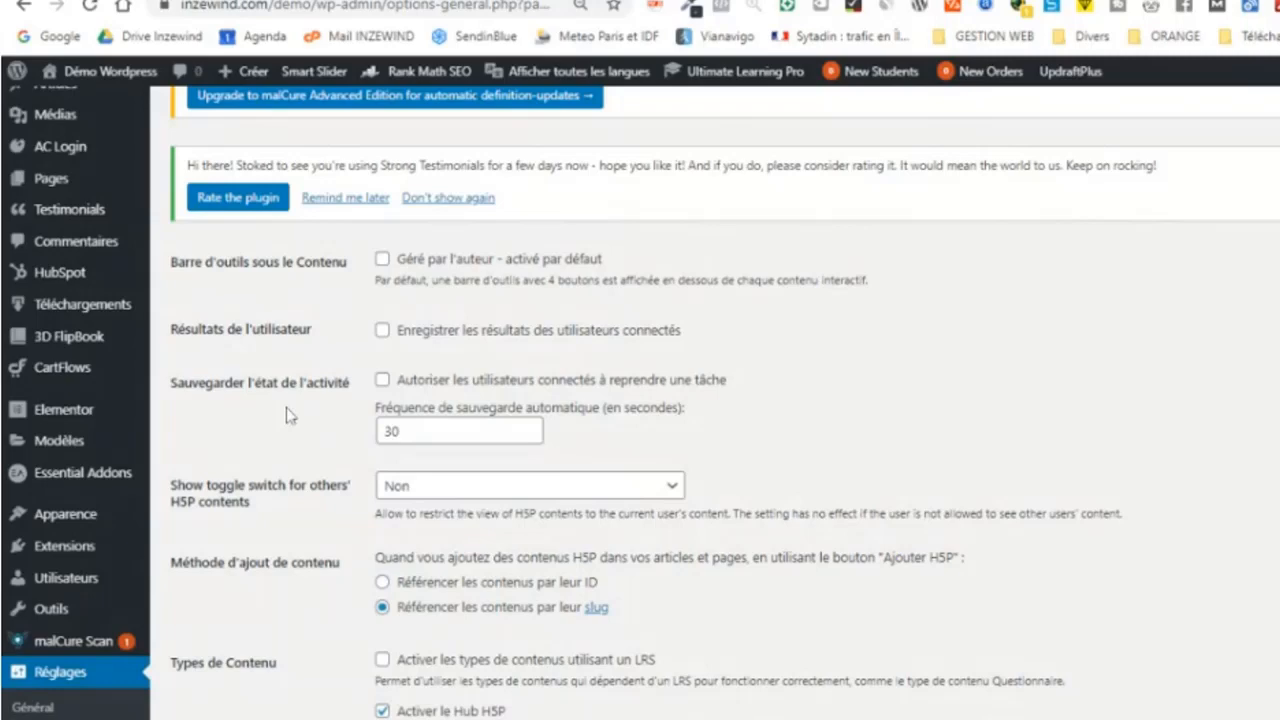
pyautogui.scroll(-2, 287, 415)
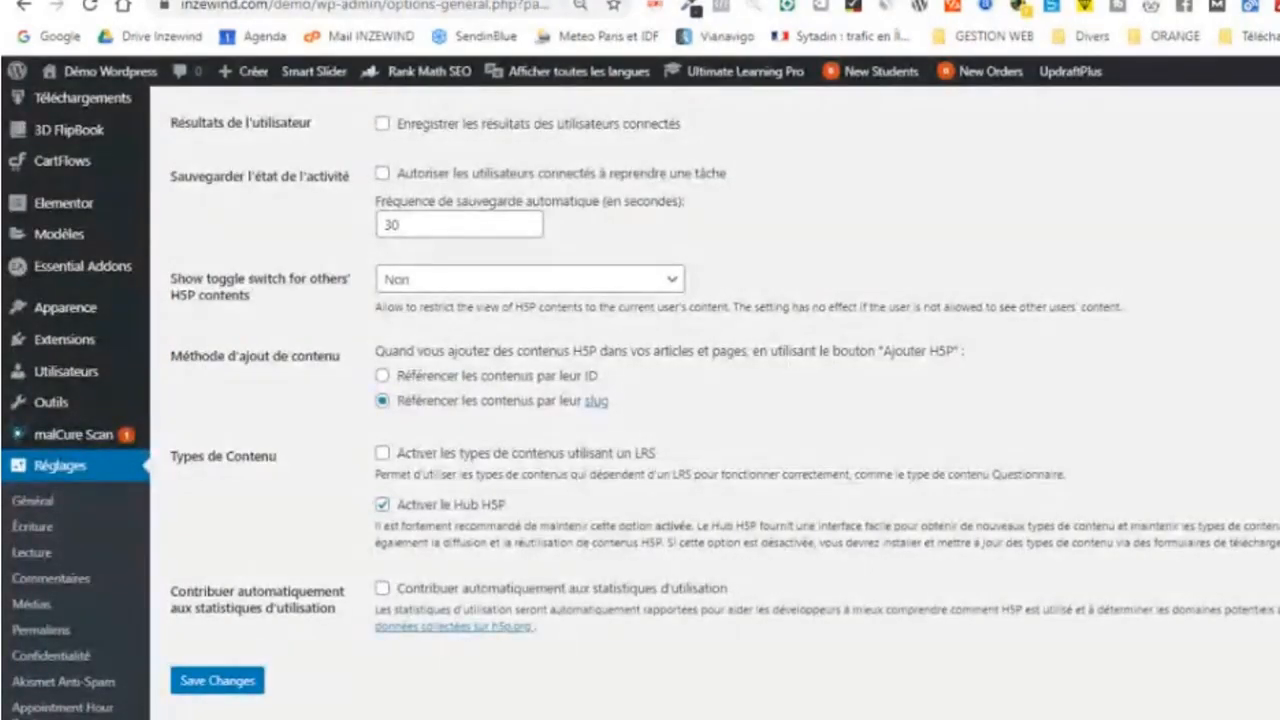
pyautogui.scroll(2, 383, 597)
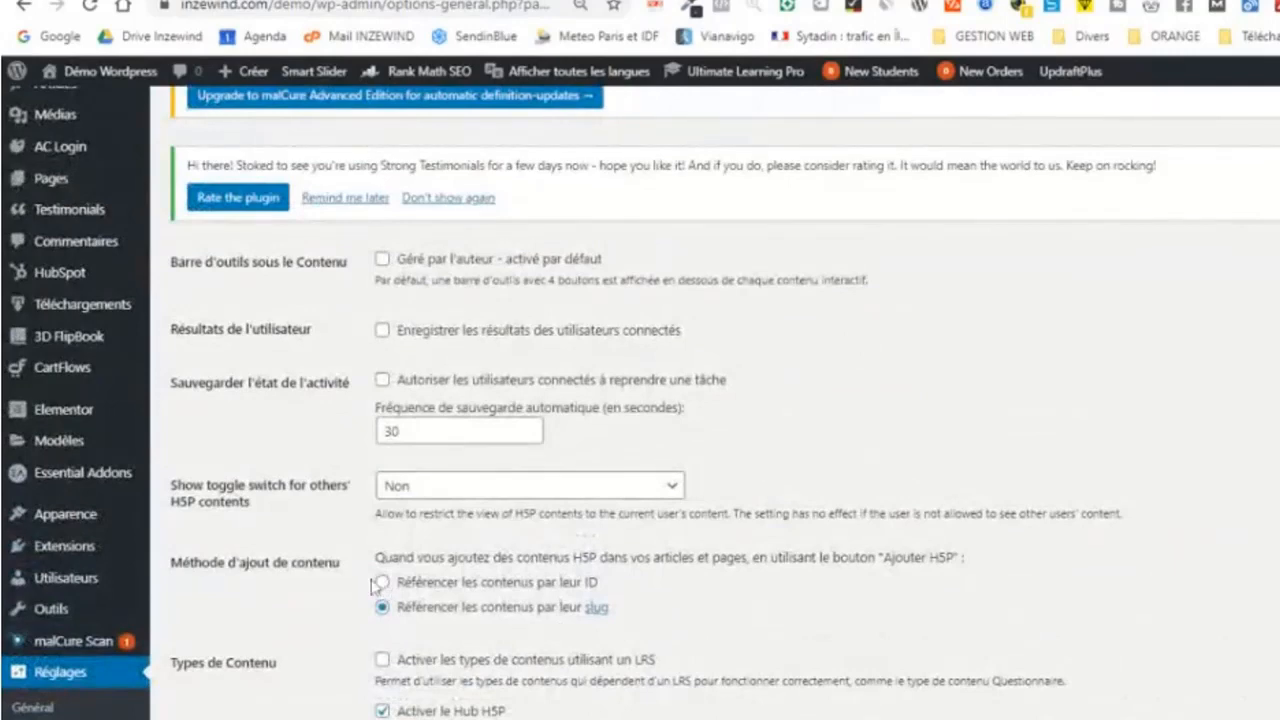
# Open the list of all H5P activities in the WordPress dashboard
pyautogui.scroll(-10, 80, 590)
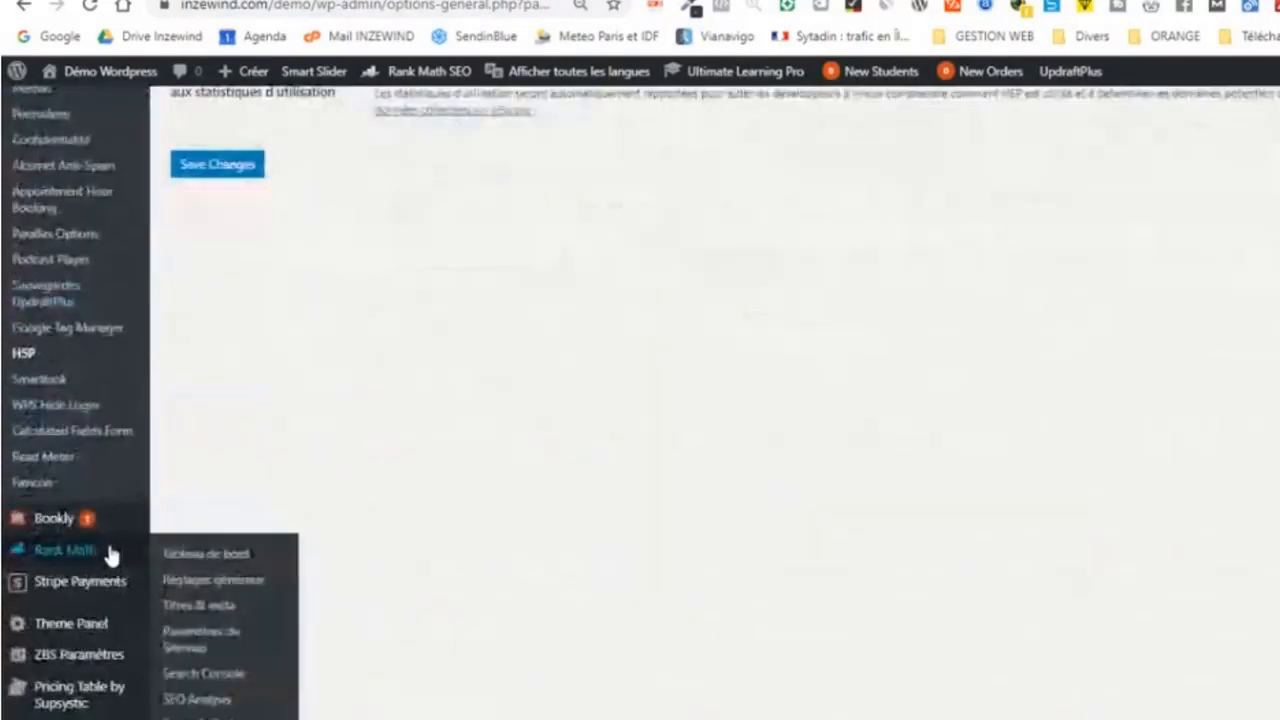
pyautogui.scroll(-2, 240, 712)
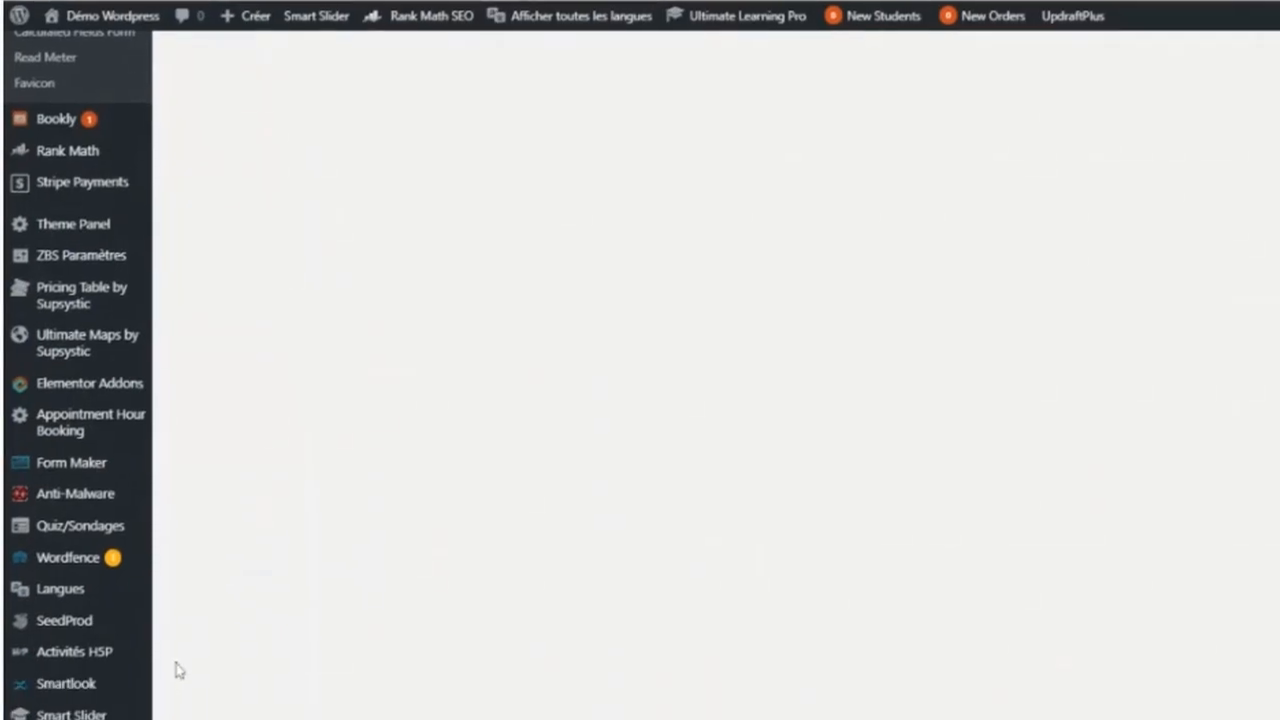
pyautogui.moveTo(40, 540)
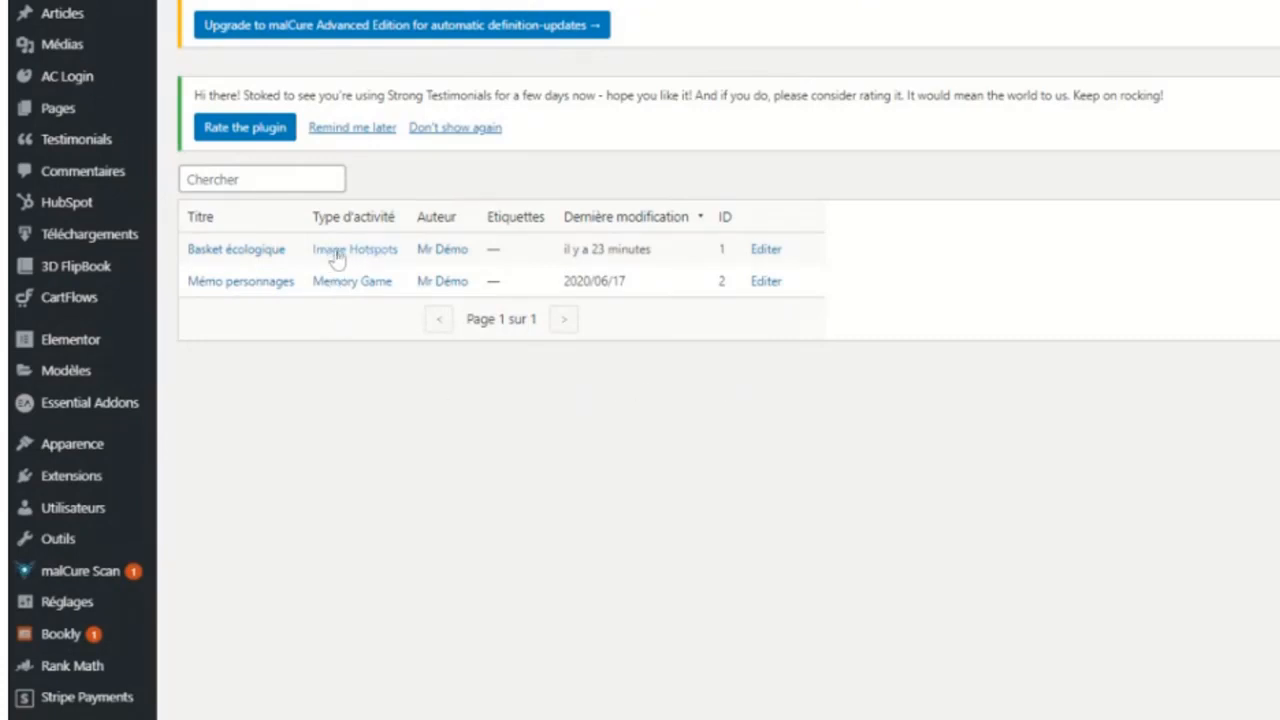
# Start adding a new H5P activity
pyautogui.scroll(-5, 236, 544)
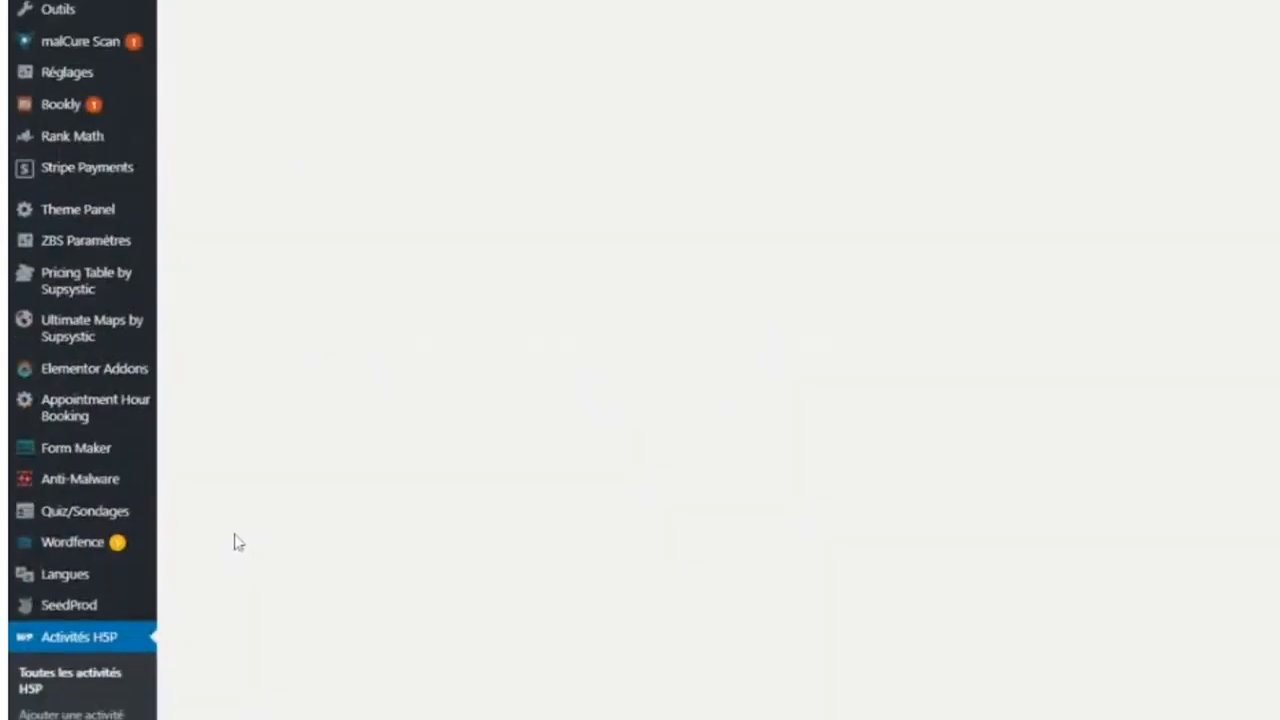
pyautogui.scroll(-2, 236, 544)
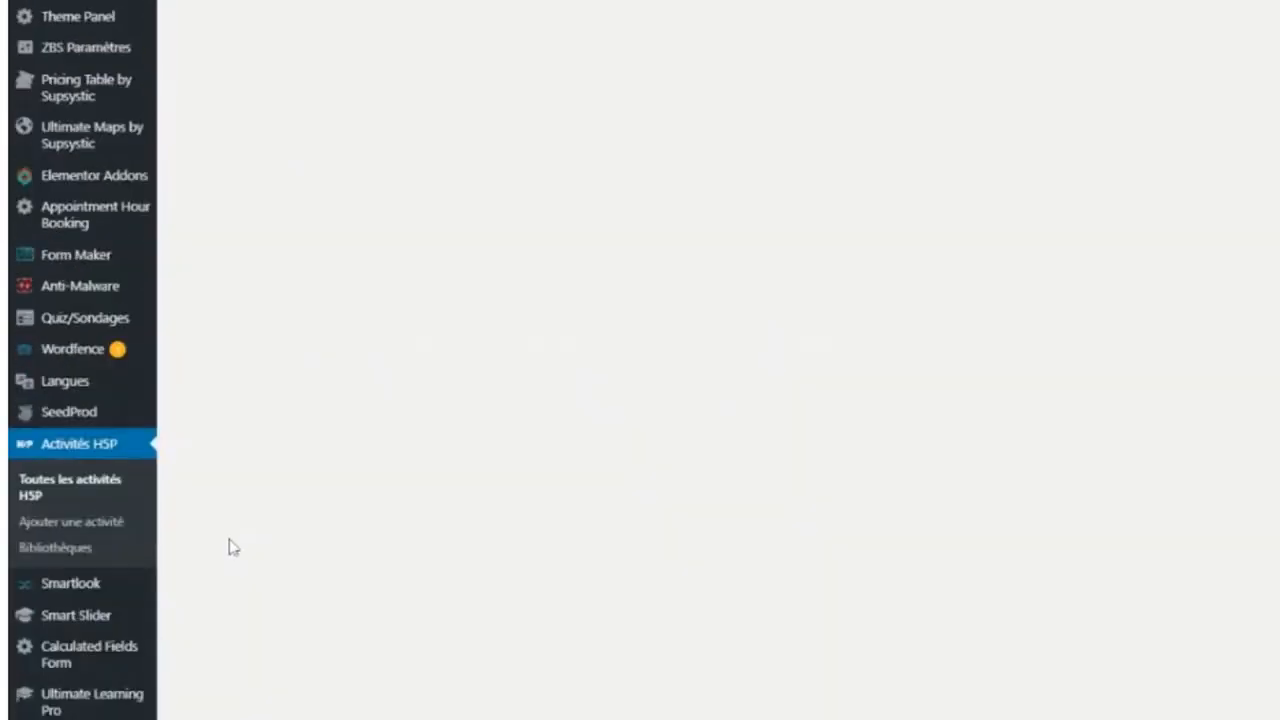
pyautogui.click(92, 534)
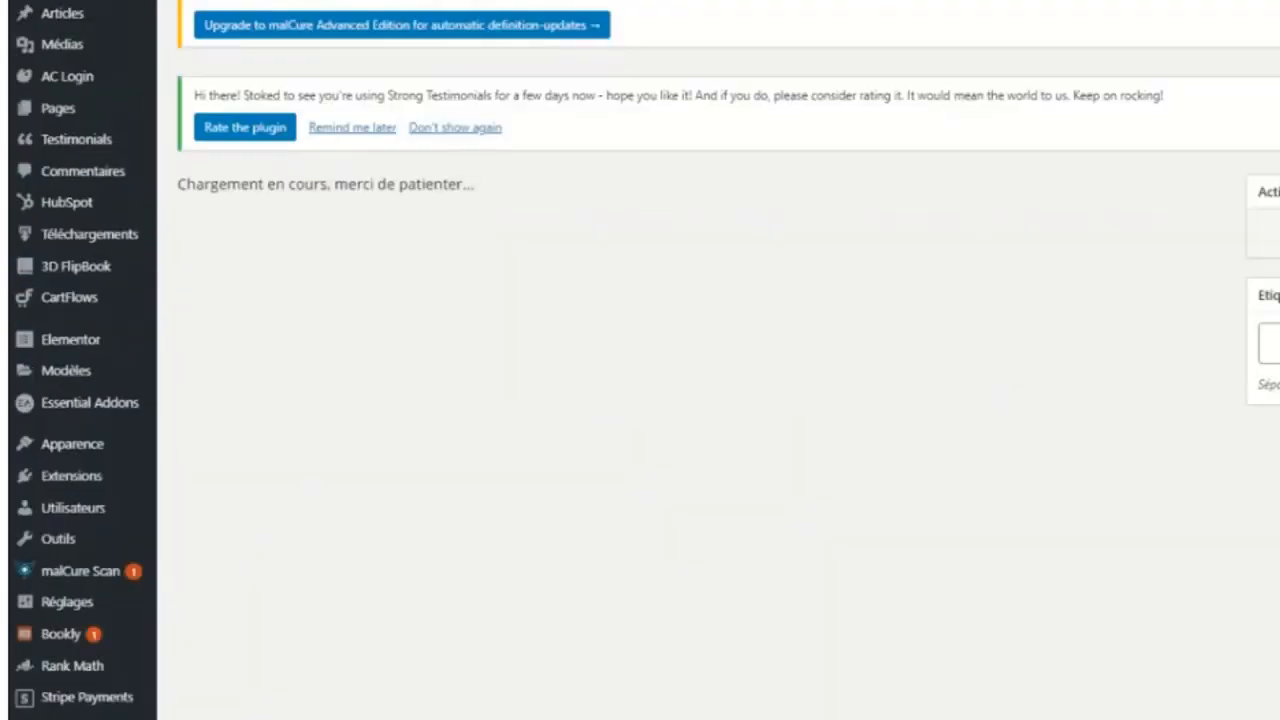
# Browse the available activity types and choose Image Hotspots for the new activity
pyautogui.scroll(-3, 640, 400)
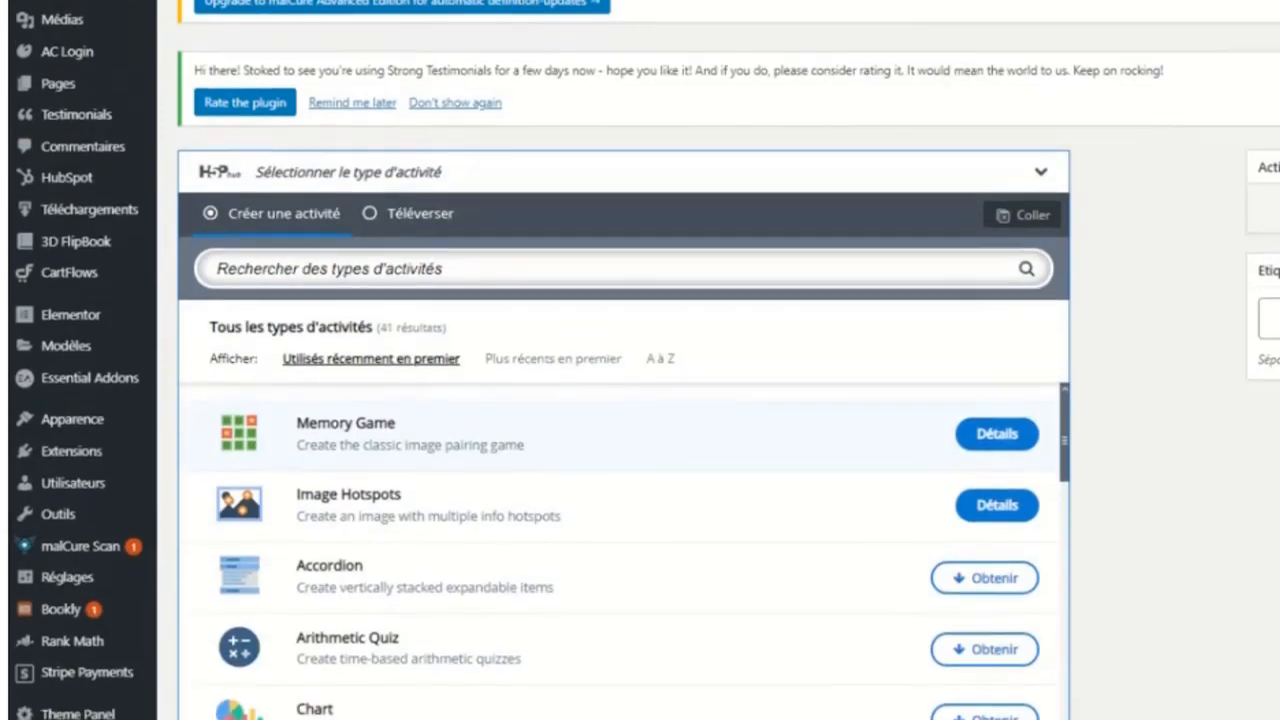
pyautogui.scroll(-3, 1076, 168)
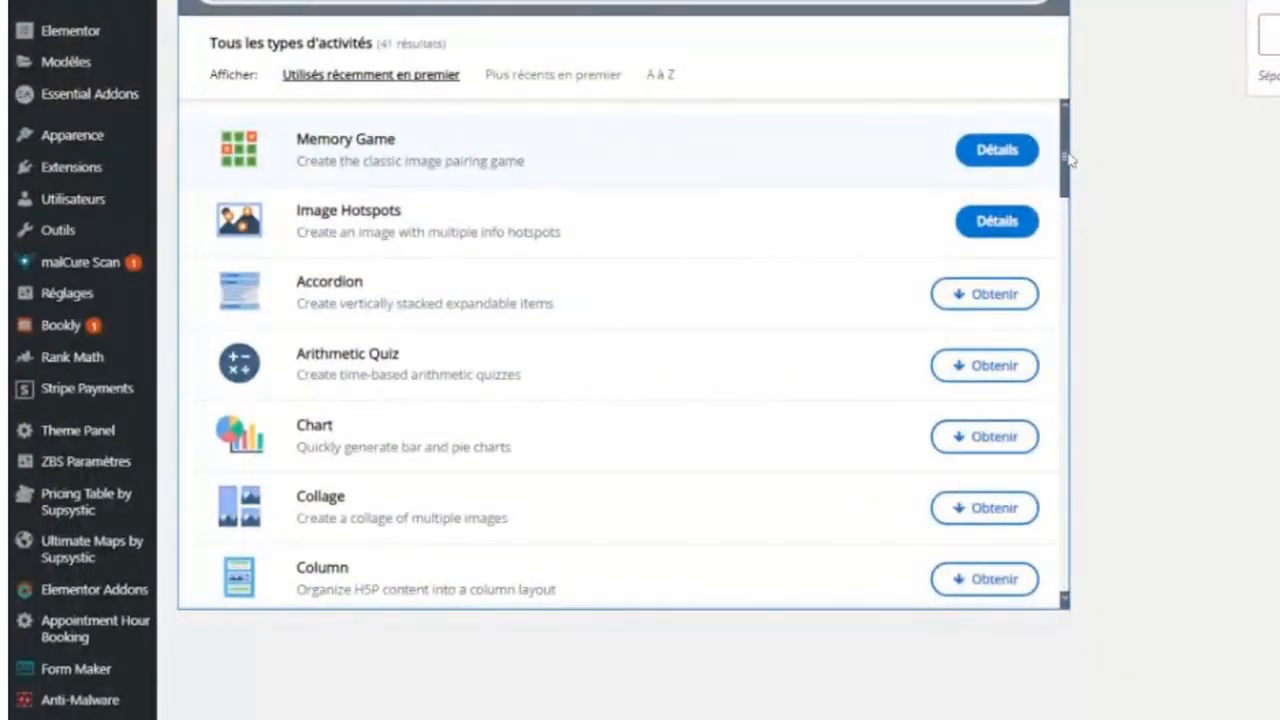
pyautogui.moveTo(1070, 140); pyautogui.dragTo(1062, 540)
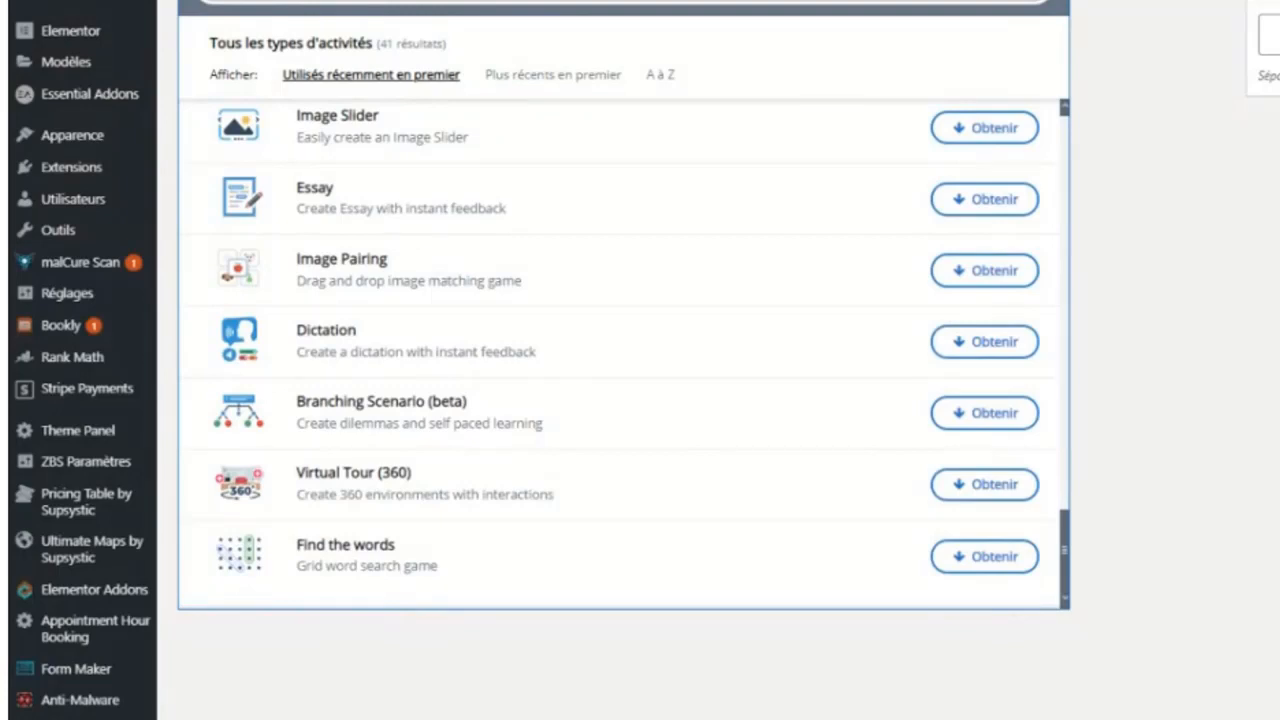
pyautogui.moveTo(1062, 540); pyautogui.dragTo(1071, 394)
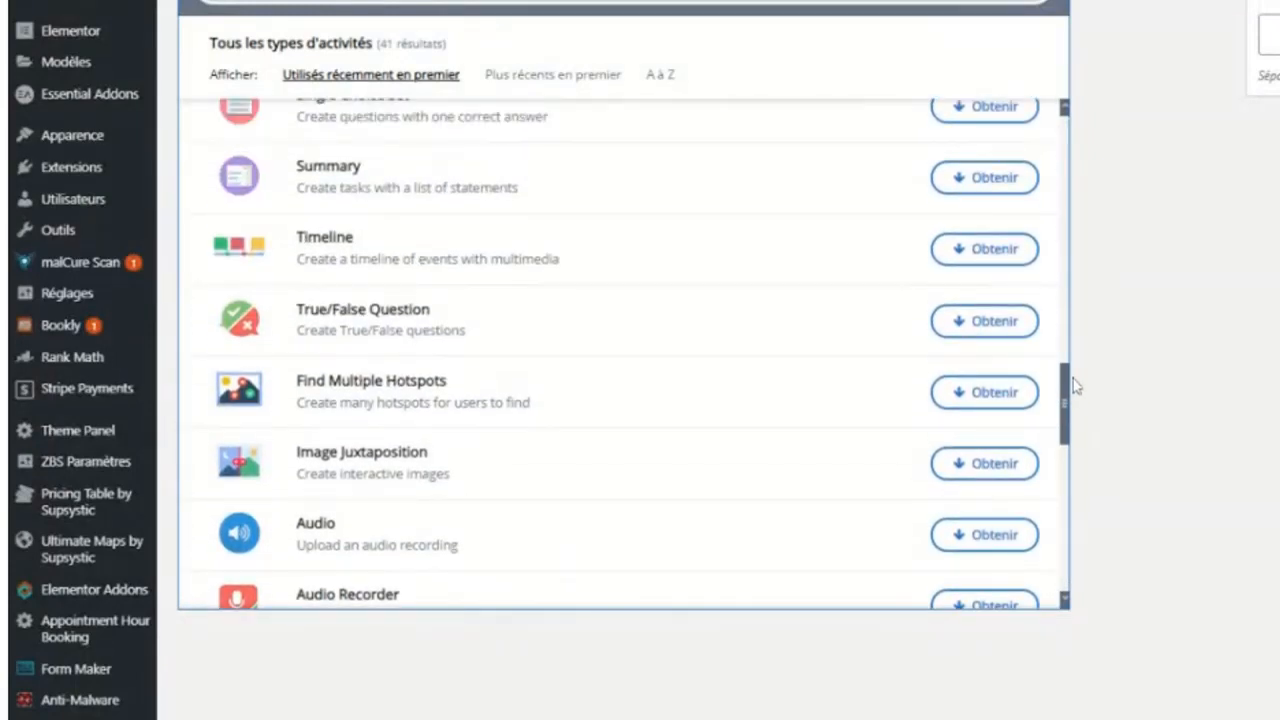
pyautogui.moveTo(1075, 386); pyautogui.dragTo(1079, 366)
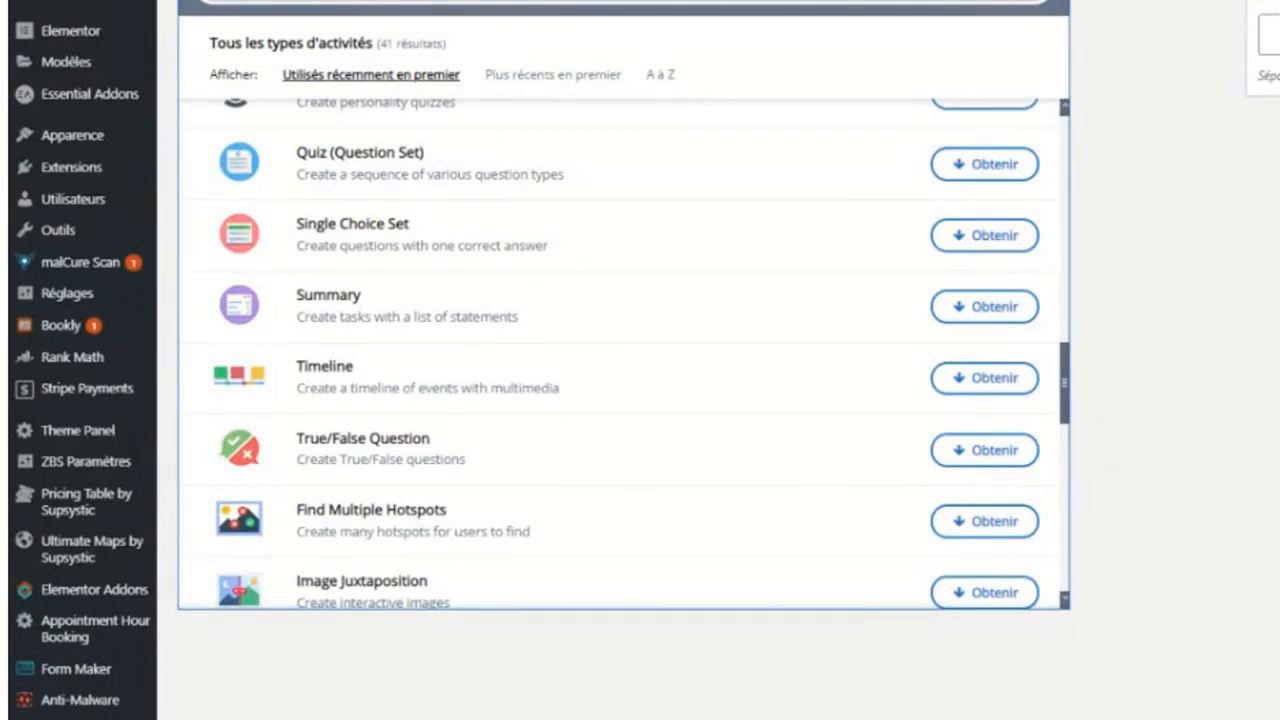
pyautogui.moveTo(1066, 365); pyautogui.dragTo(1049, 234)
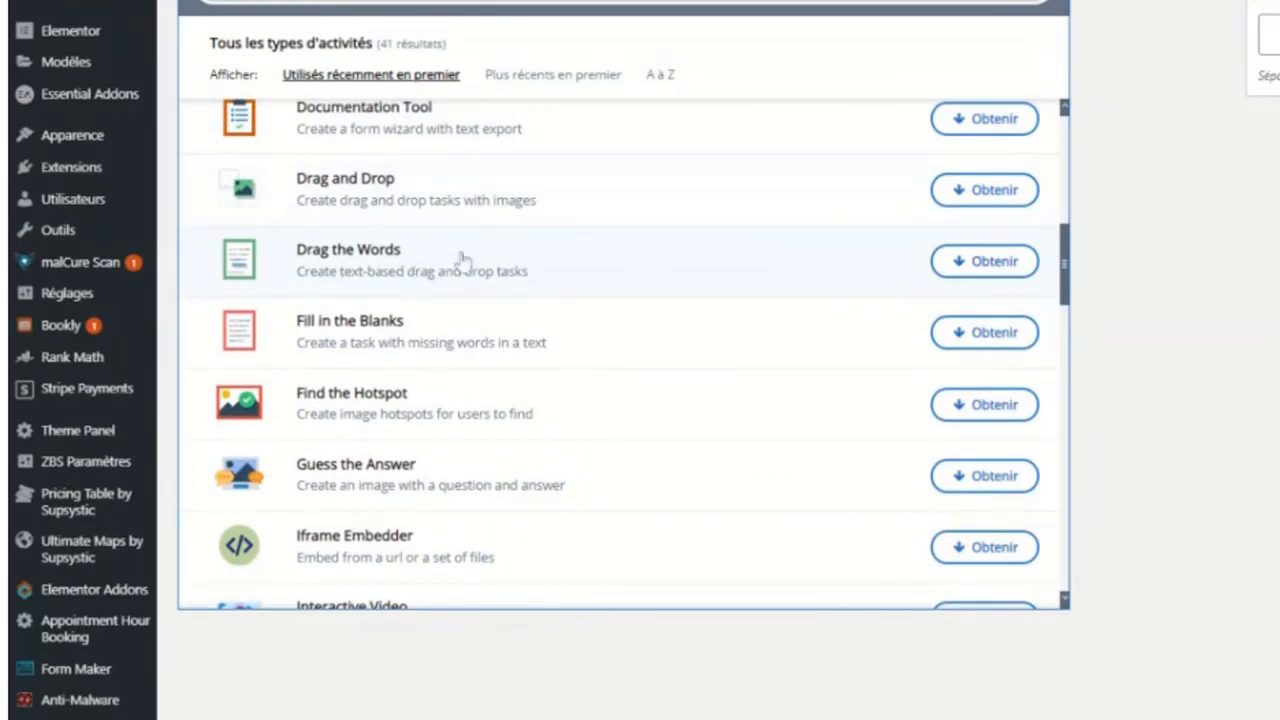
pyautogui.moveTo(1063, 278); pyautogui.dragTo(1066, 160)
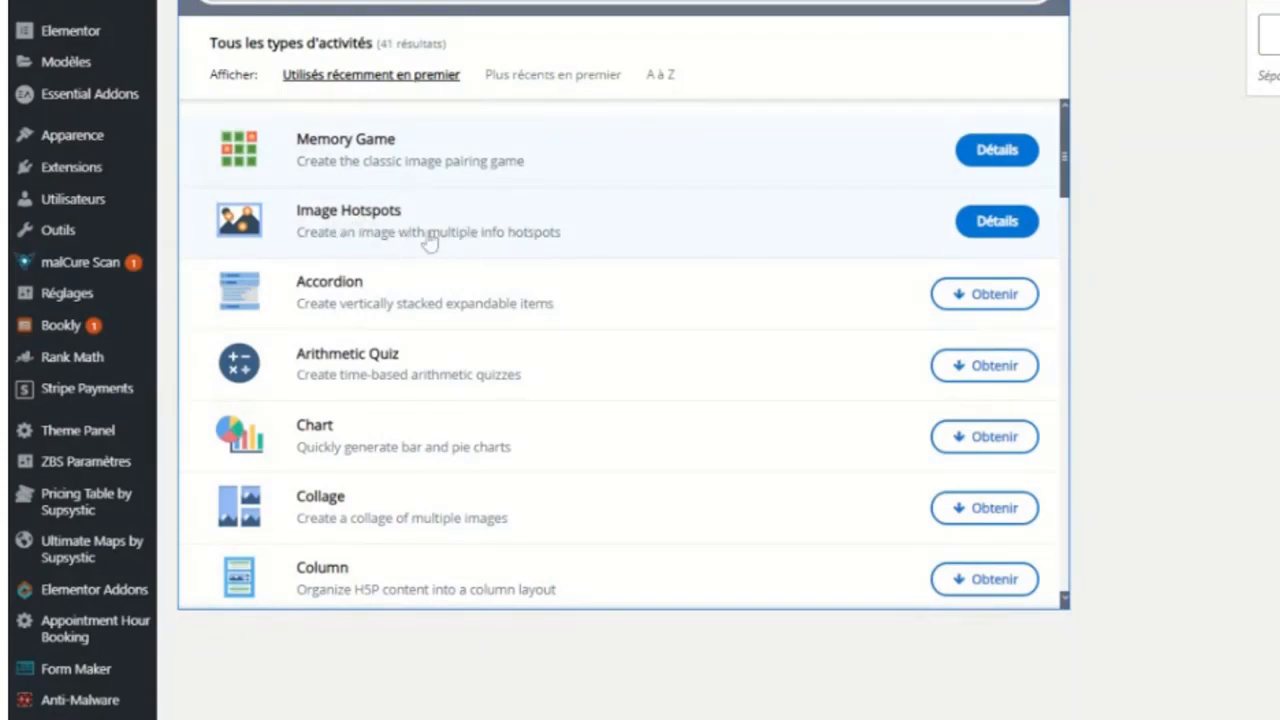
pyautogui.click(316, 224)
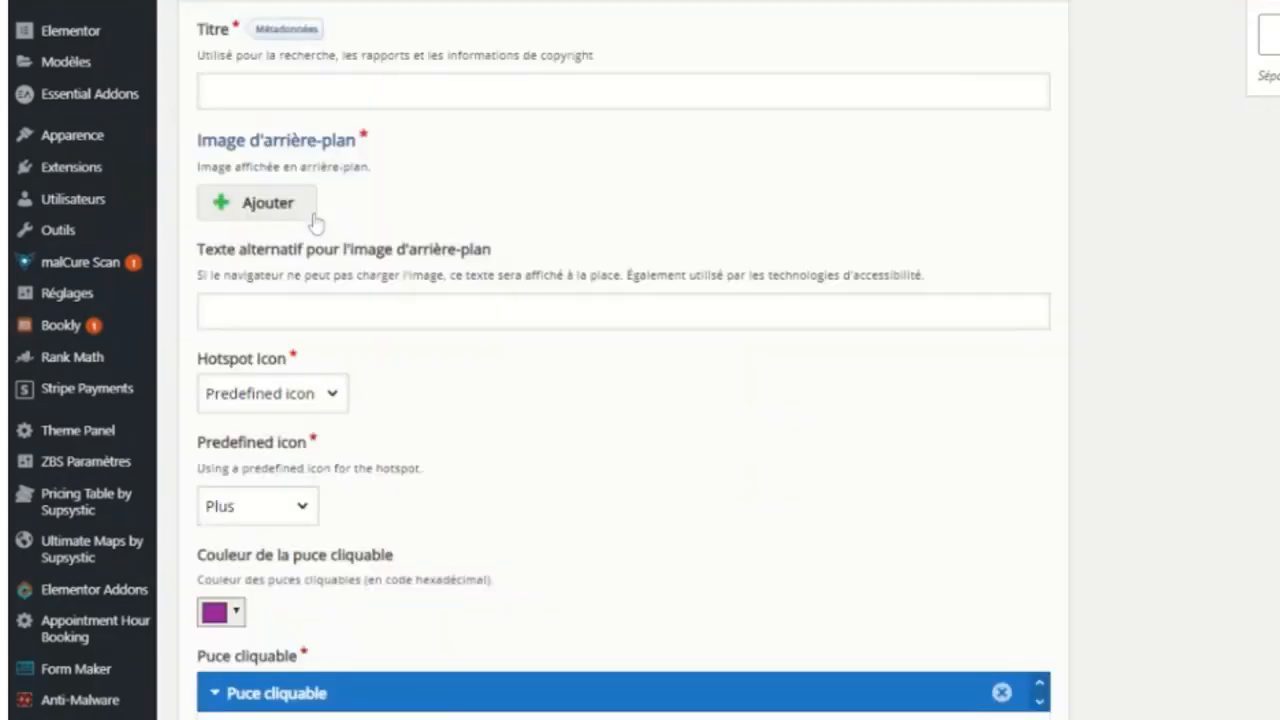
# Title the Image Hotspots activity "Batterie"
pyautogui.scroll(3, 820, 194)
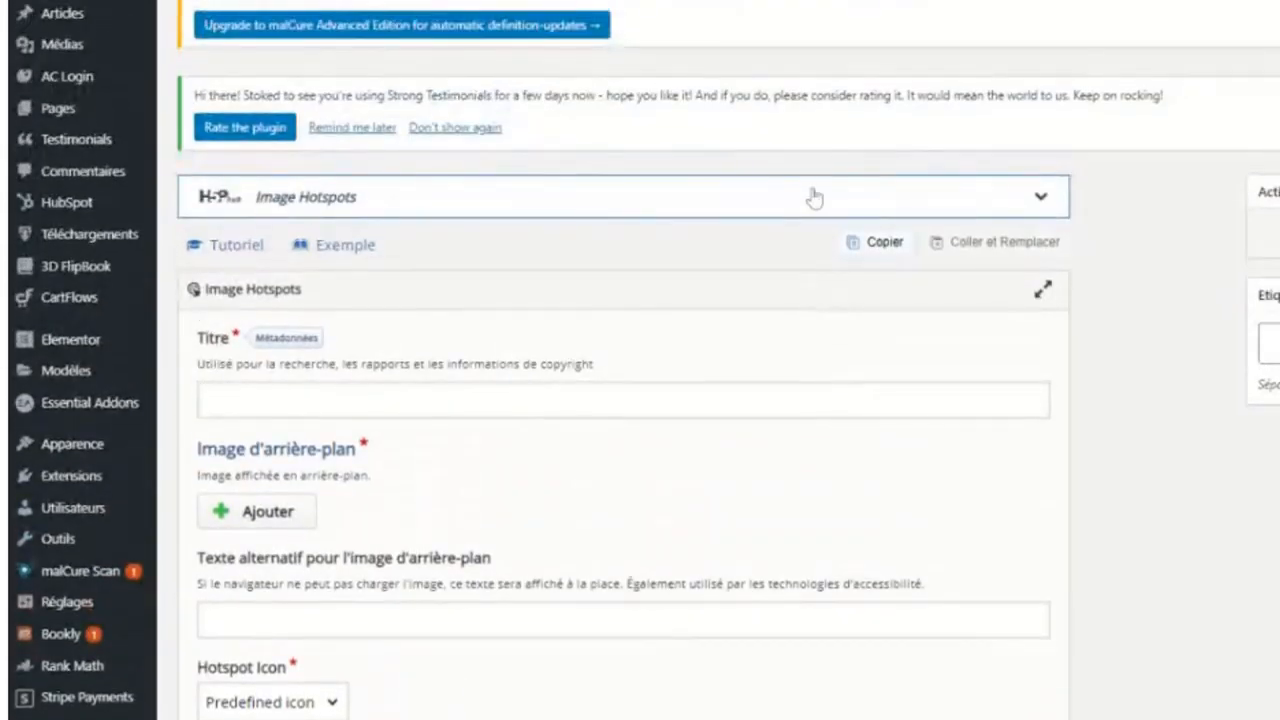
pyautogui.scroll(-1, 640, 360)
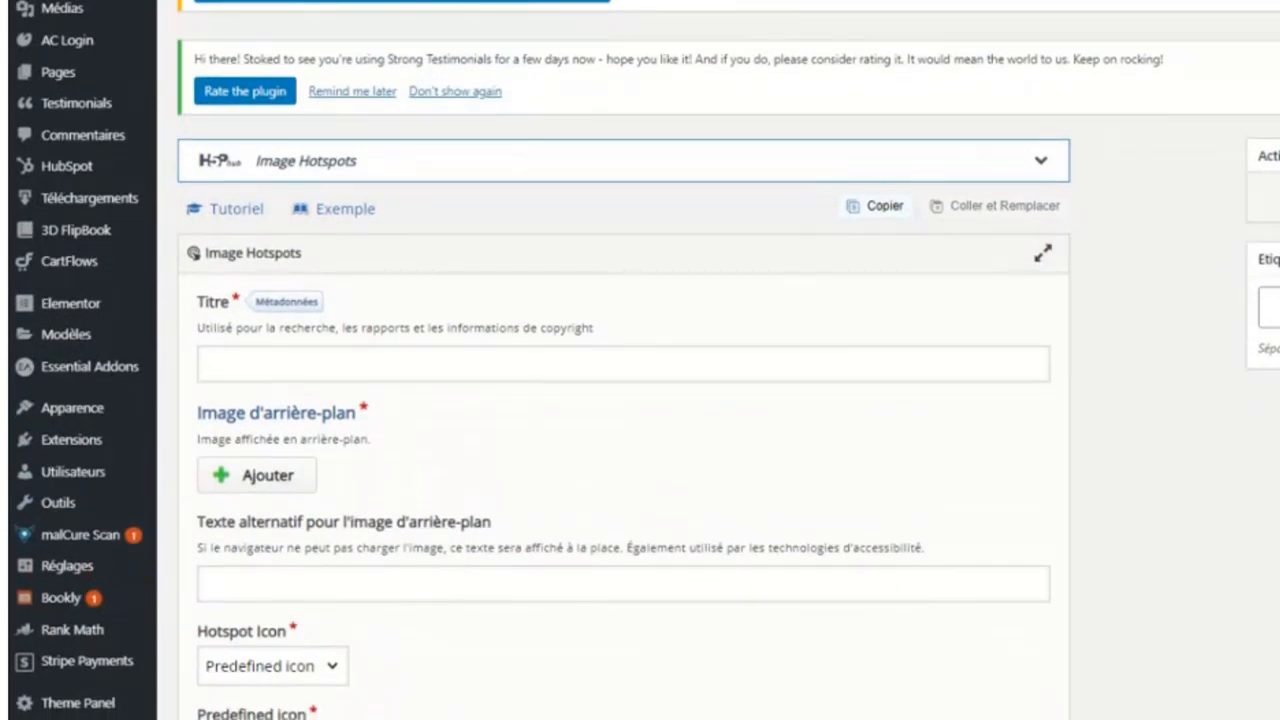
pyautogui.scroll(-2, 640, 360)
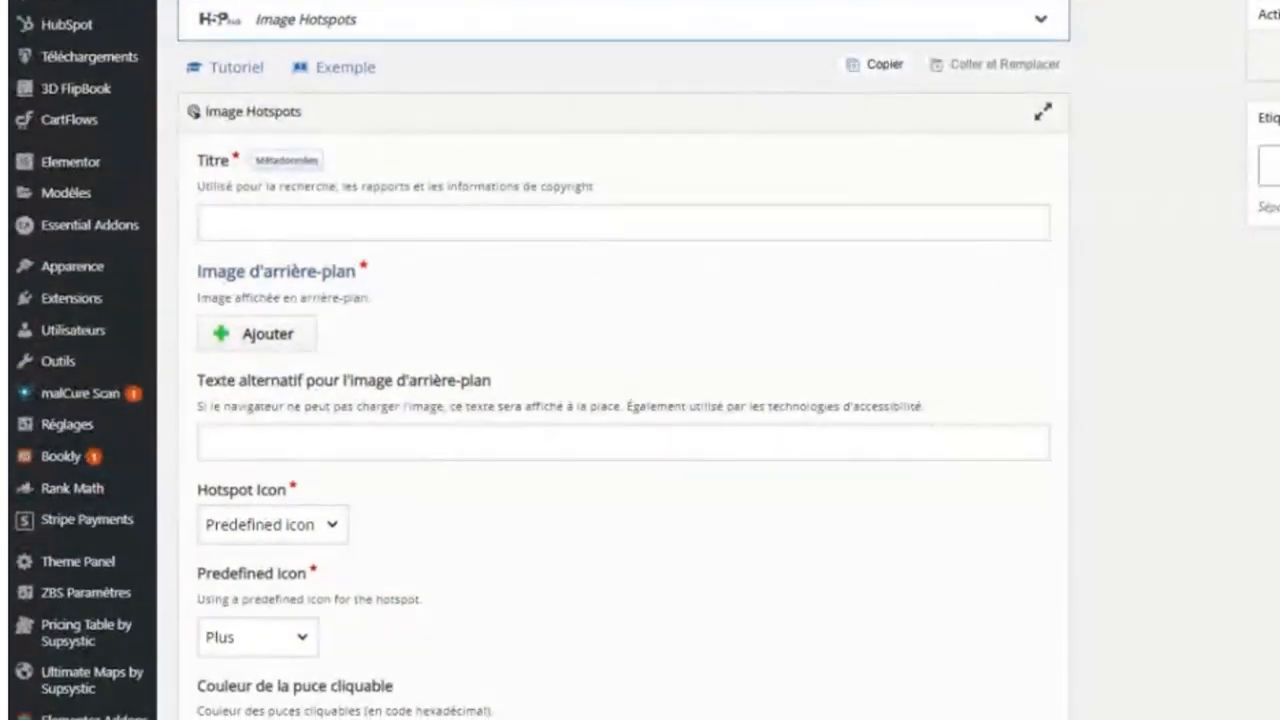
pyautogui.click(623, 222)
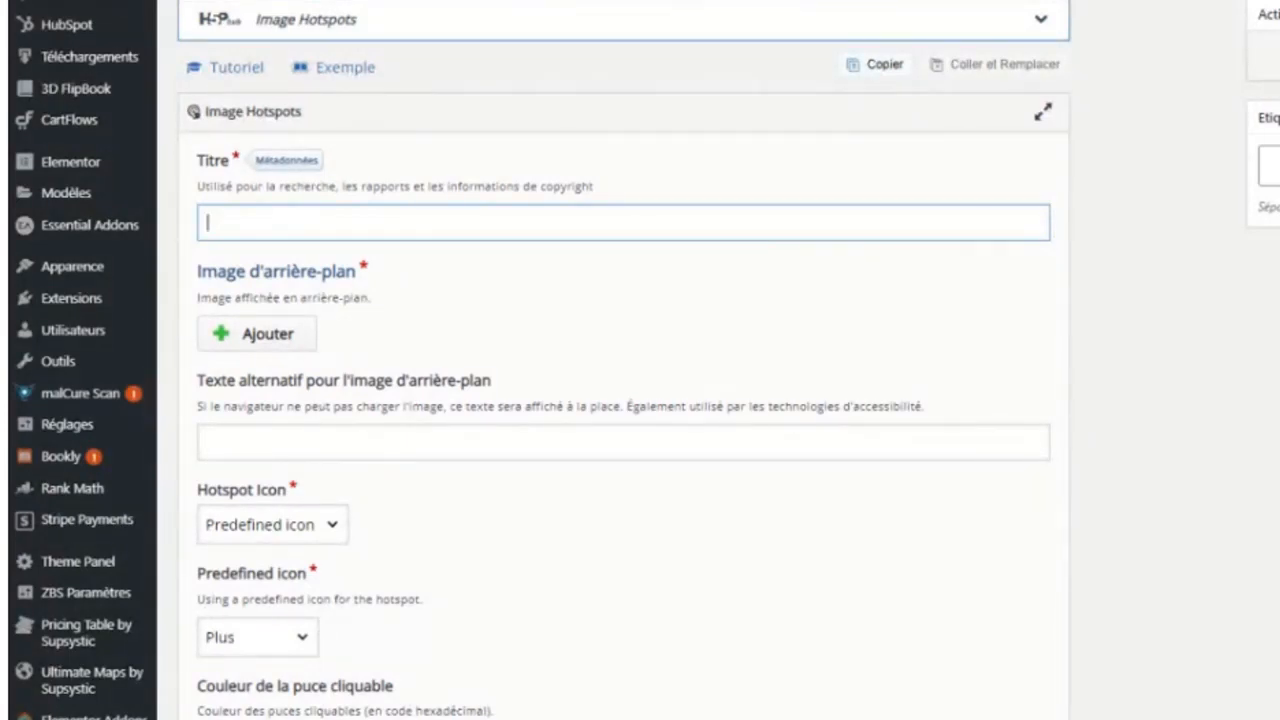
pyautogui.write('Batterie')
# Add the drum kit picture as the activity's background image
pyautogui.scroll(-1, 457, 209)
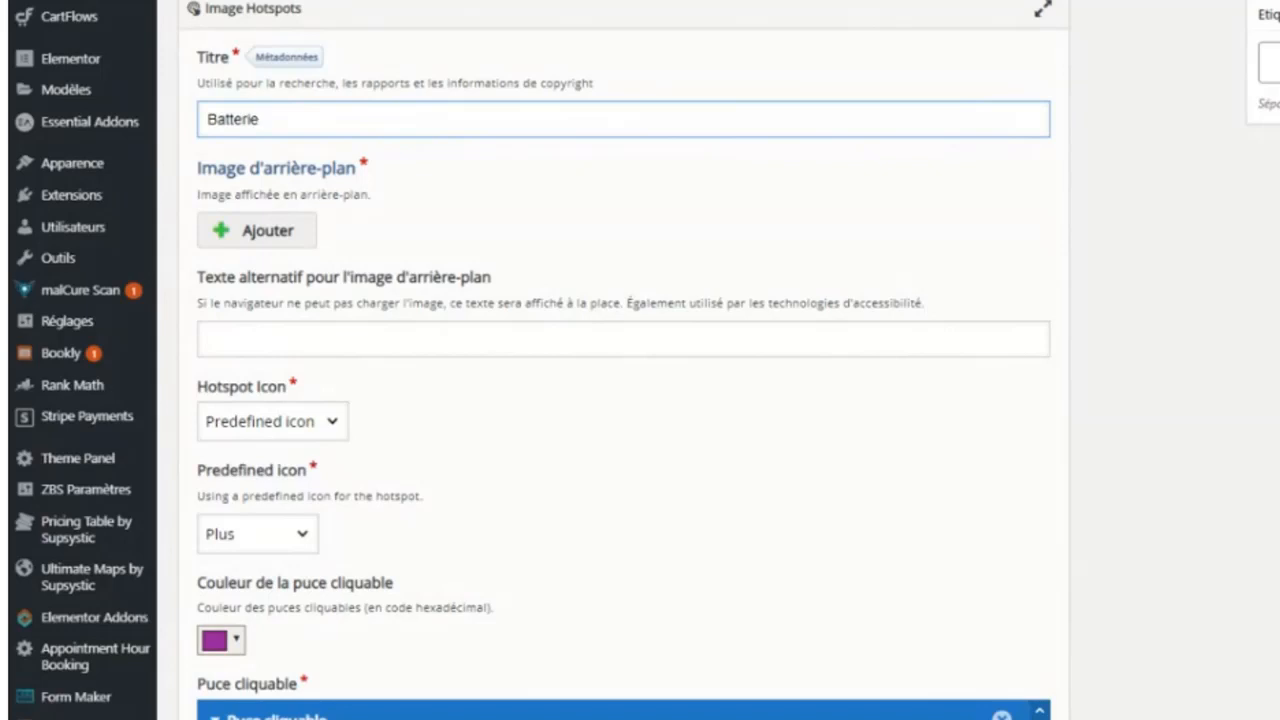
pyautogui.click(262, 240)
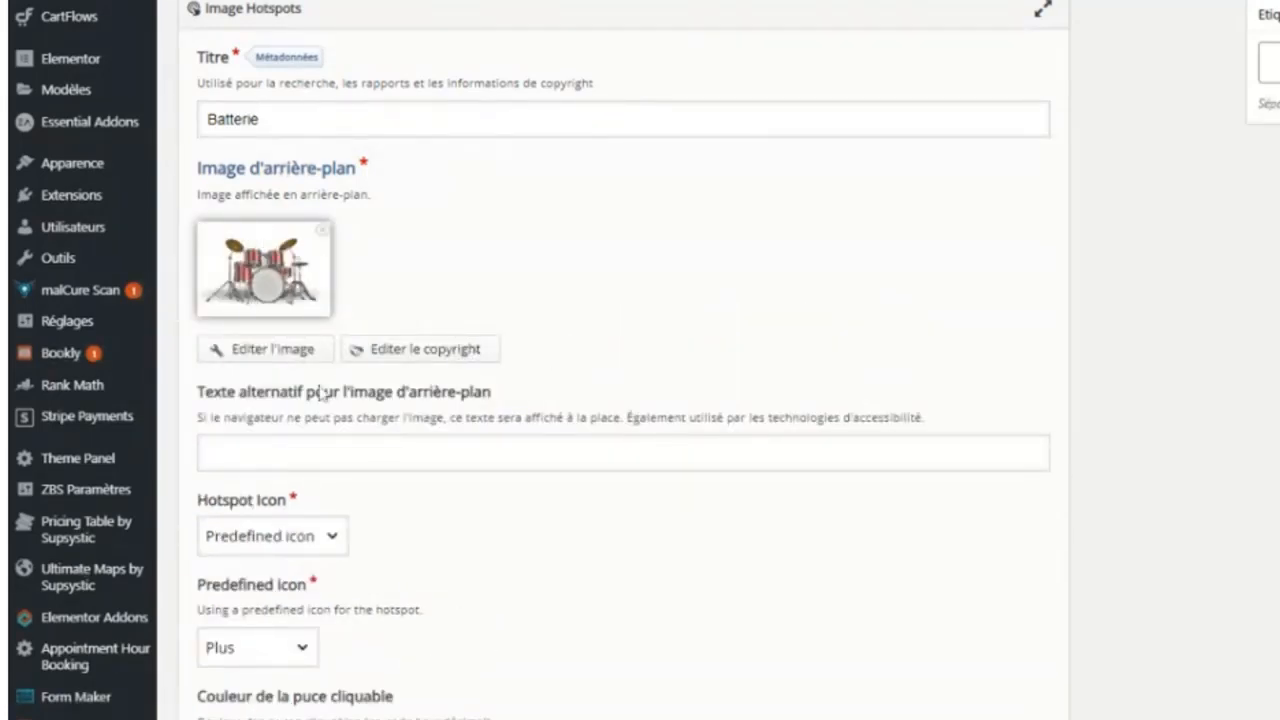
pyautogui.click(281, 362)
pyautogui.scroll(-1, 551, 291)
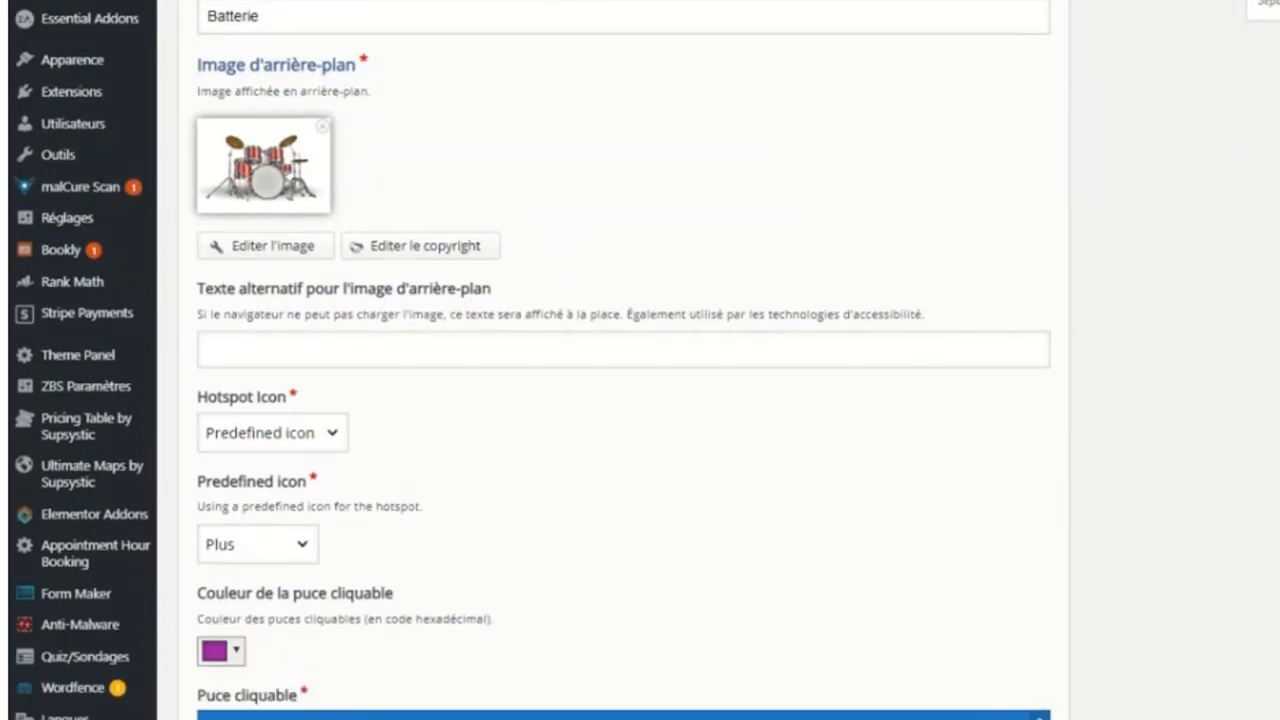
pyautogui.scroll(-1, 367, 347)
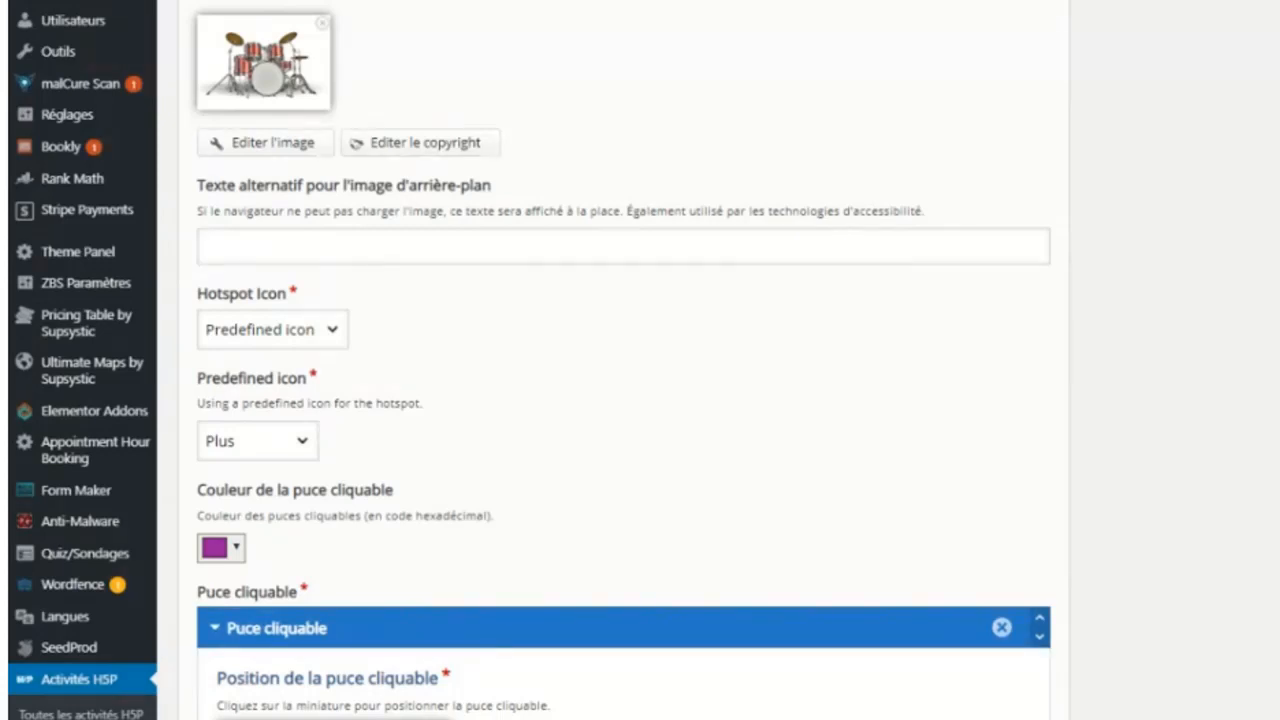
# Review the available choices for the hotspot icon type and for the predefined icon
pyautogui.click(308, 331)
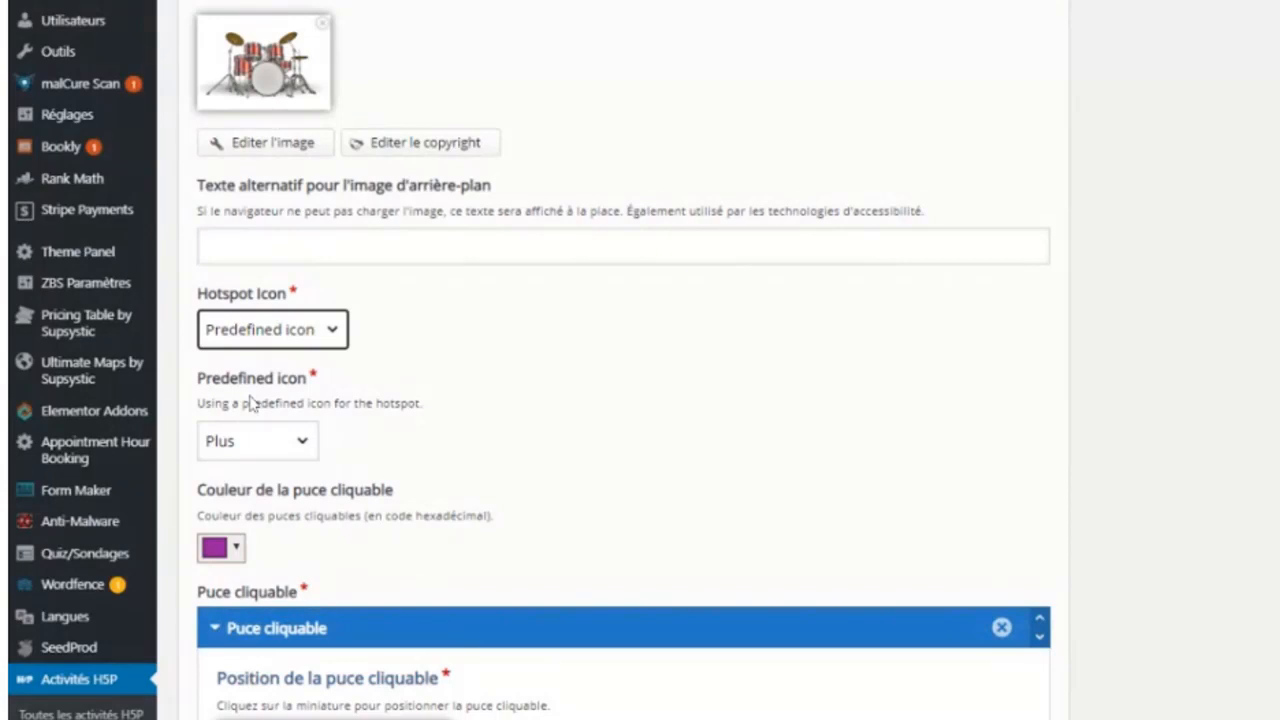
pyautogui.click(448, 342)
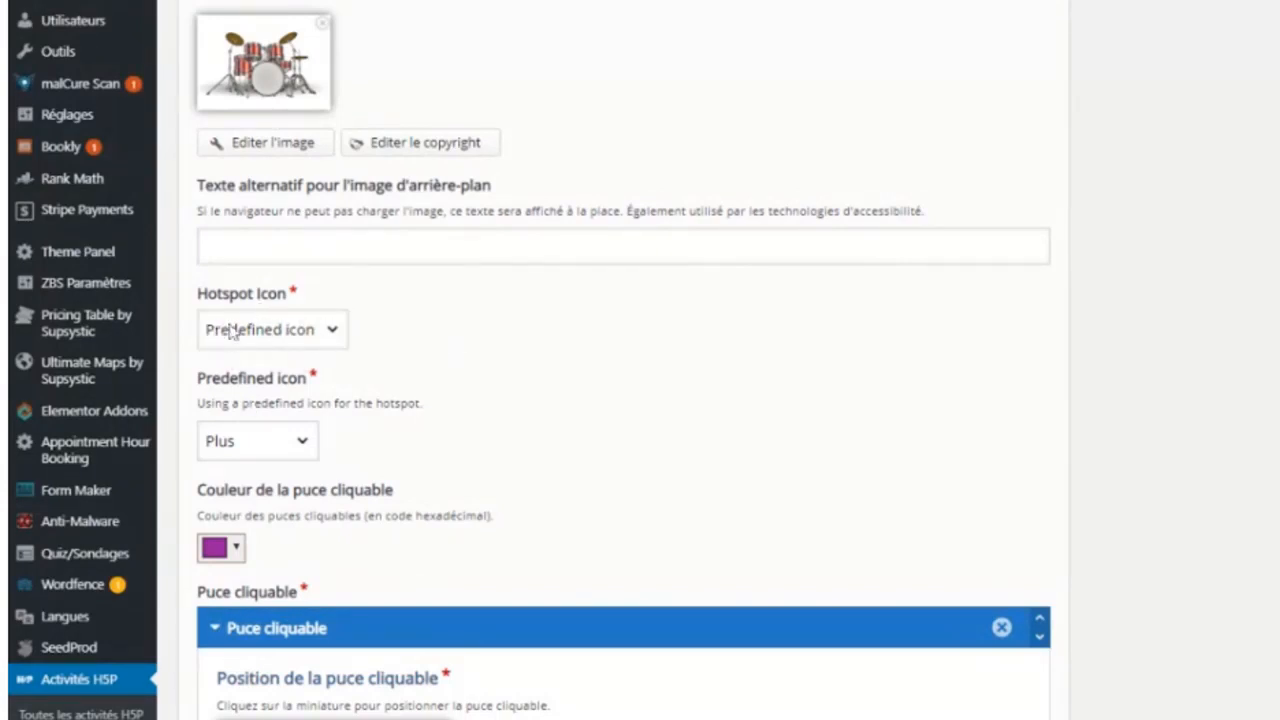
pyautogui.scroll(-1, 400, 346)
pyautogui.scroll(-2, 409, 349)
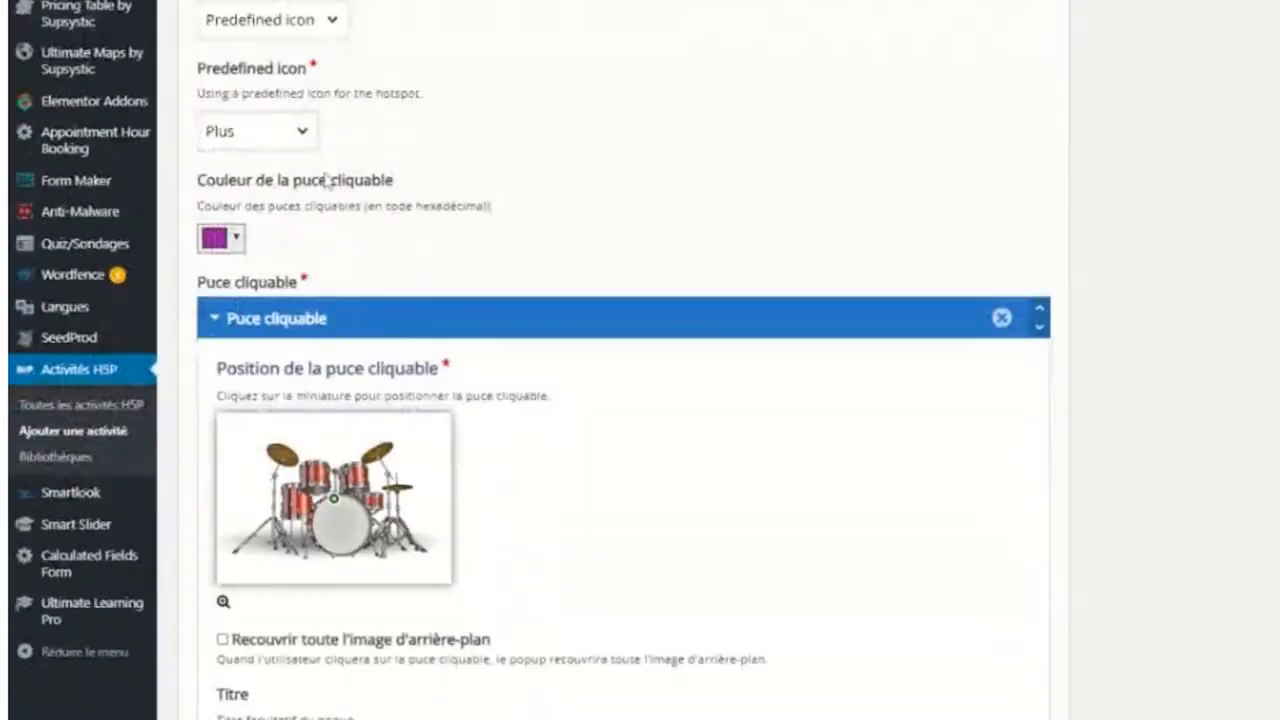
pyautogui.click(300, 140)
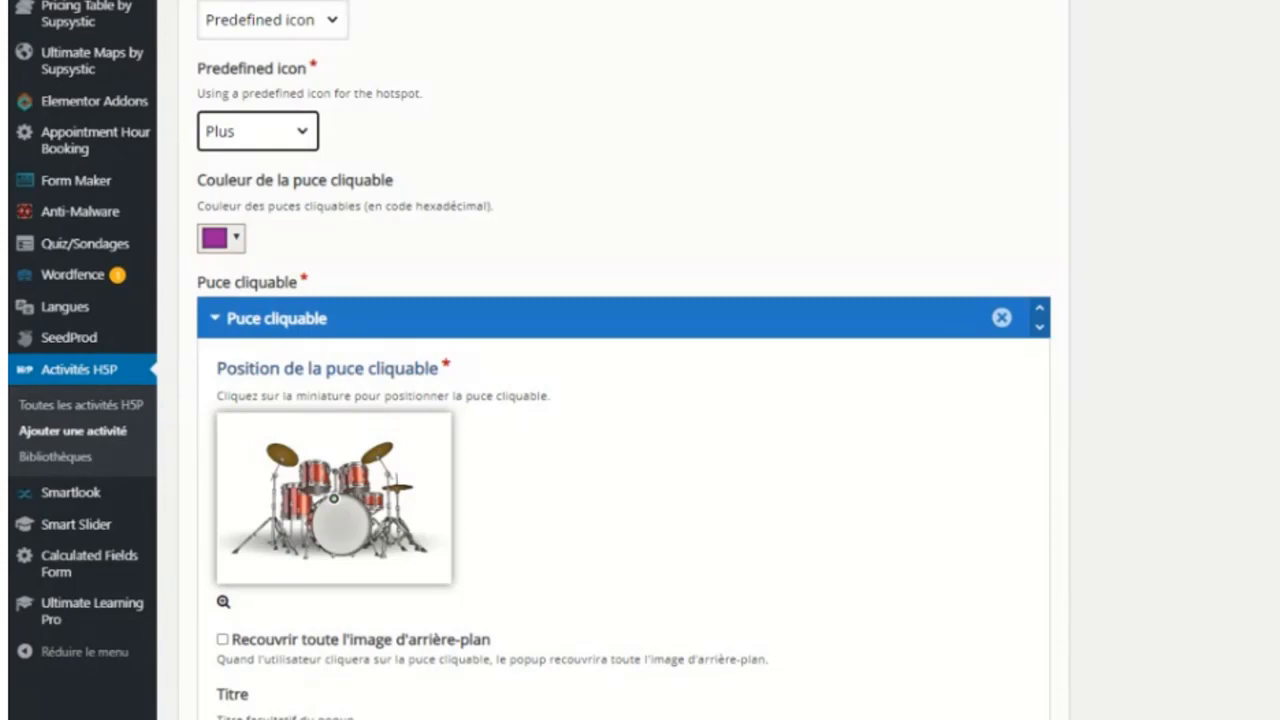
pyautogui.click(617, 246)
pyautogui.scroll(1, 618, 247)
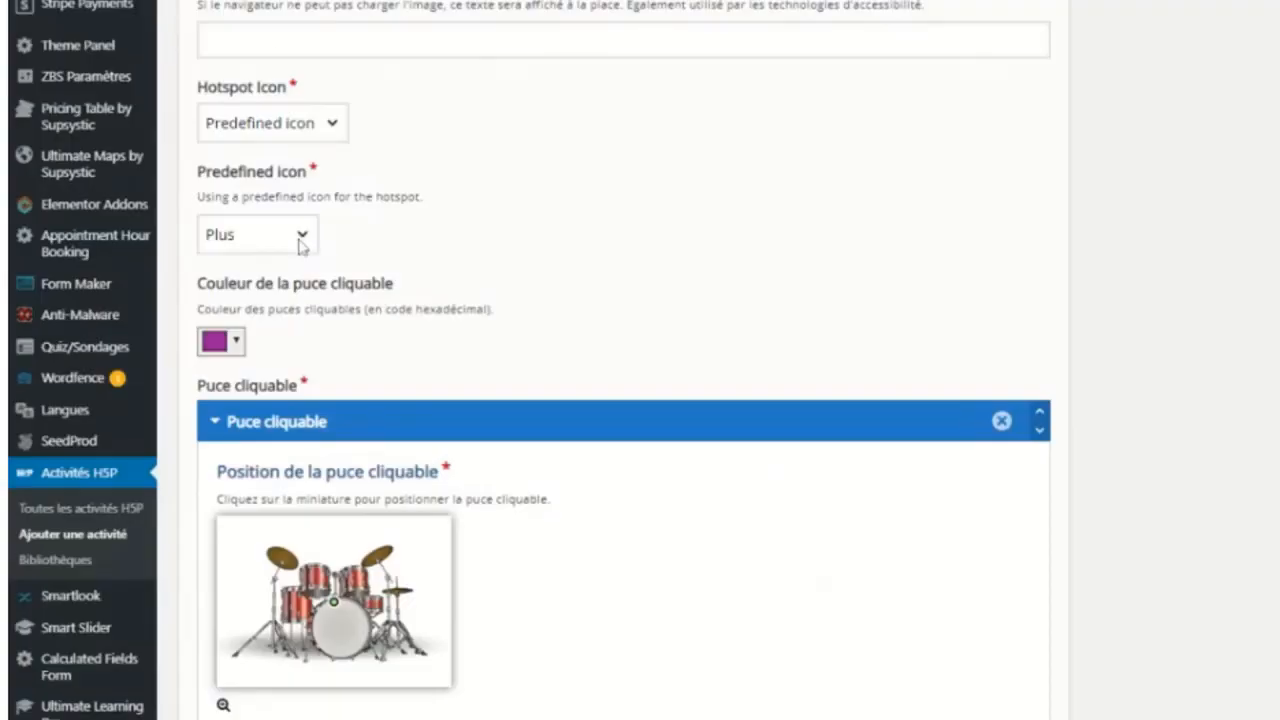
pyautogui.click(302, 238)
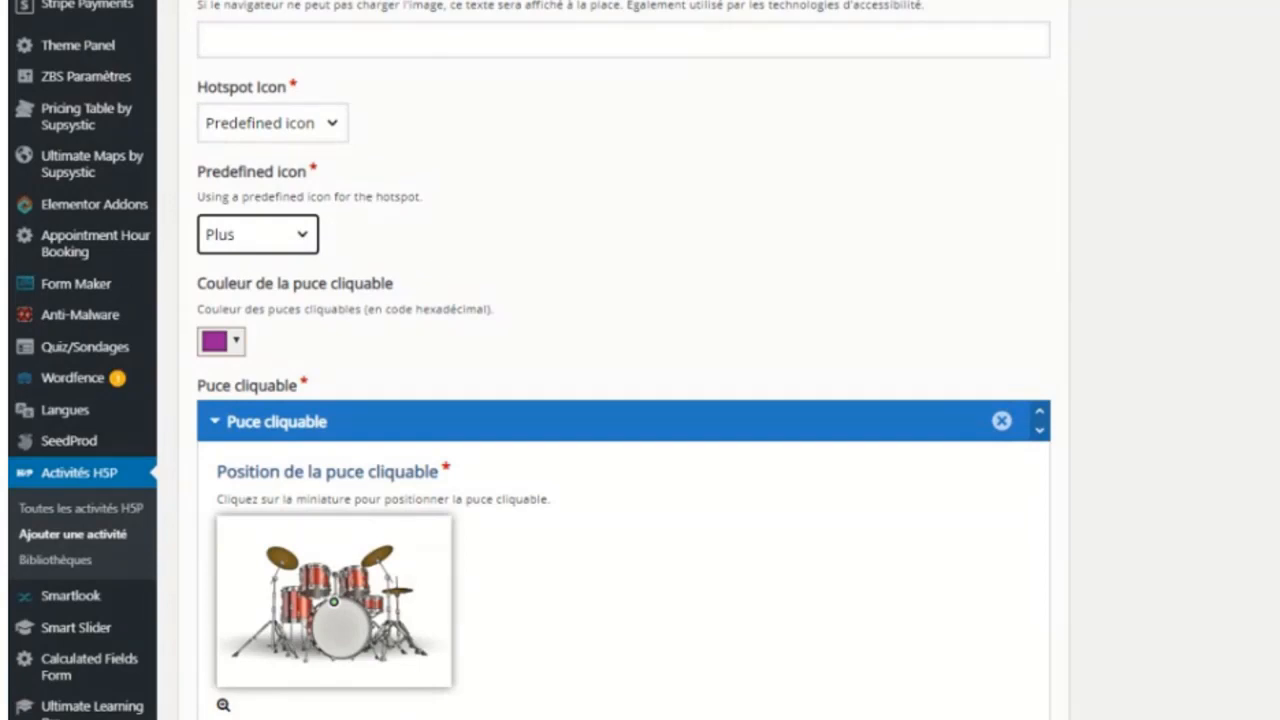
# Change the hotspot colour to green #0a8c27
pyautogui.scroll(1, 523, 249)
pyautogui.scroll(-2, 509, 254)
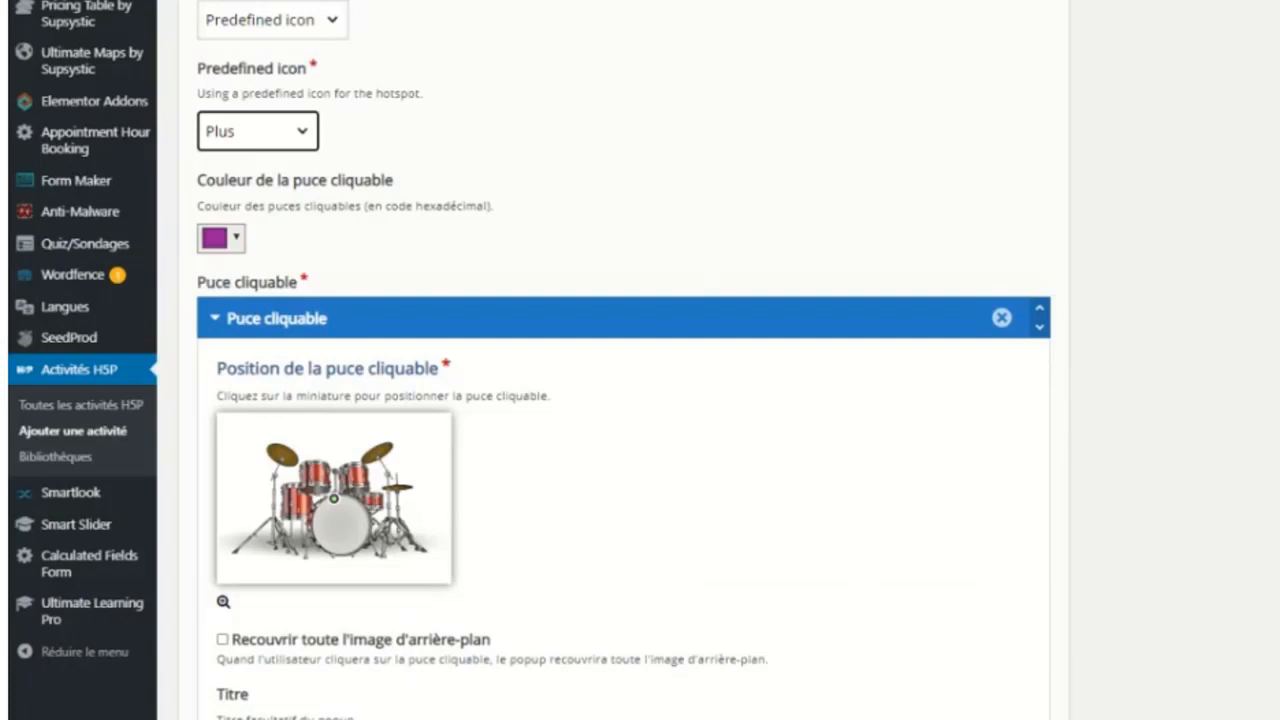
pyautogui.click(238, 248)
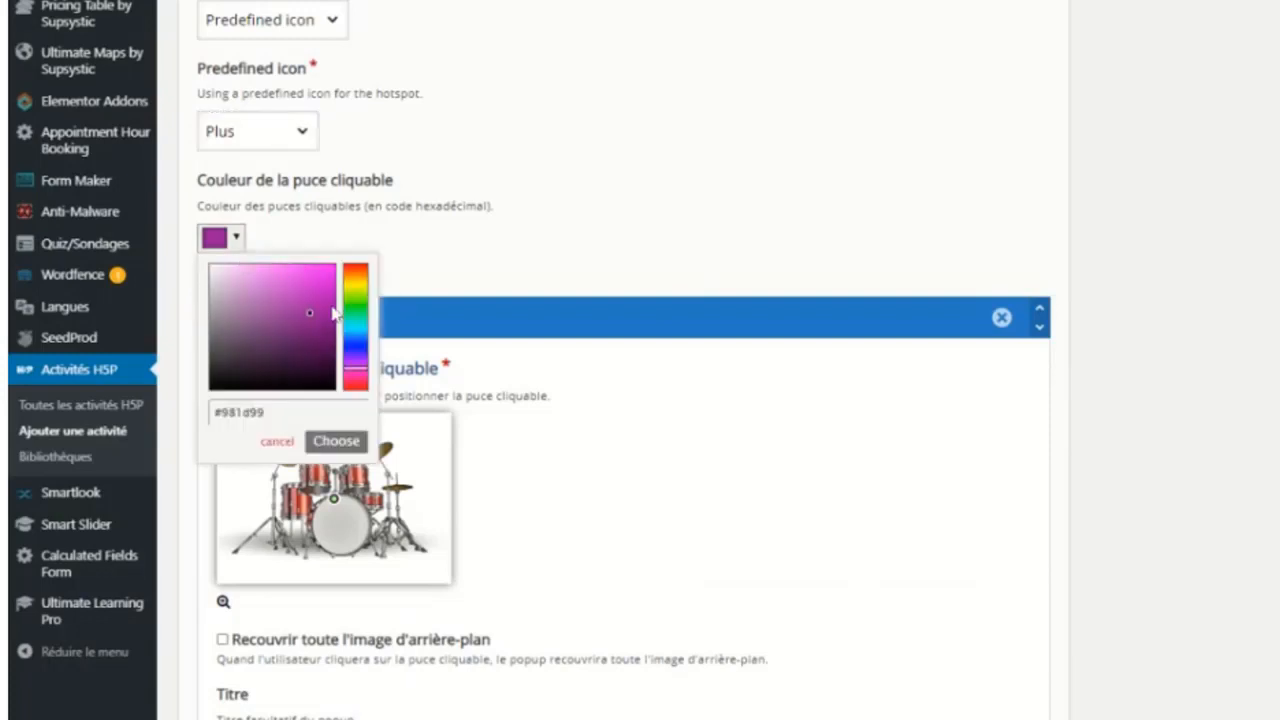
pyautogui.click(356, 314)
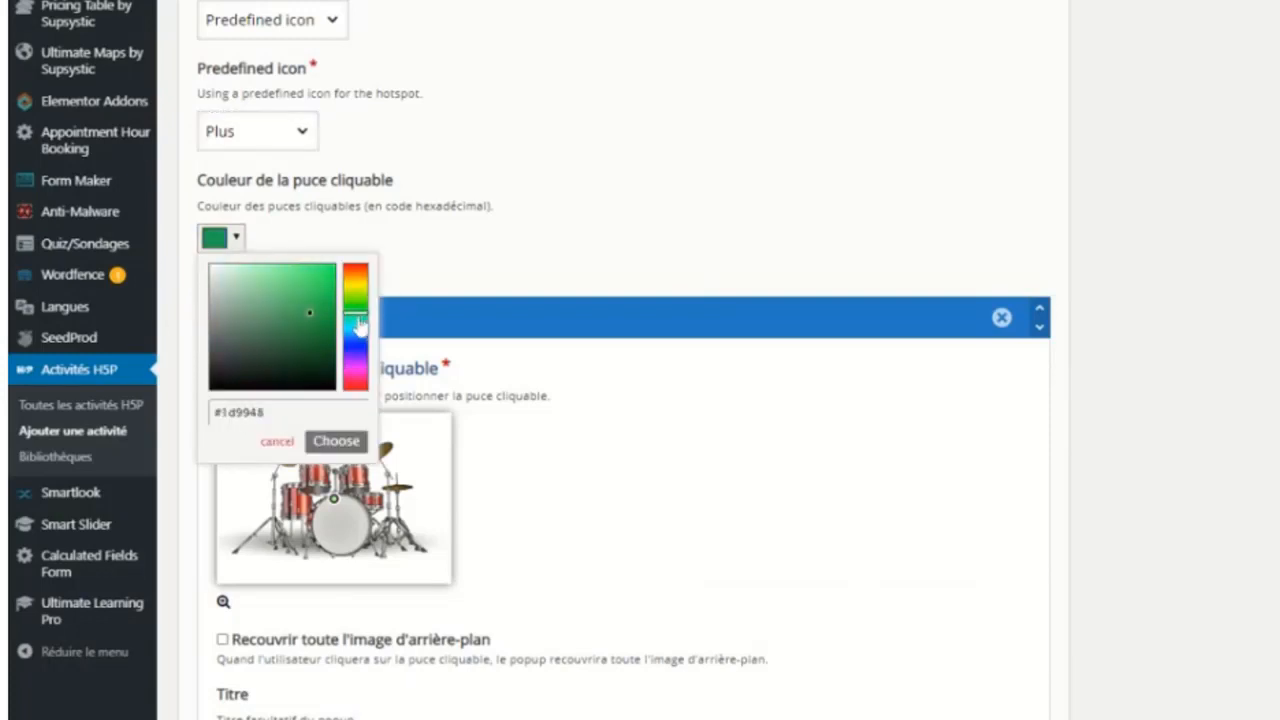
pyautogui.moveTo(358, 322); pyautogui.dragTo(324, 321)
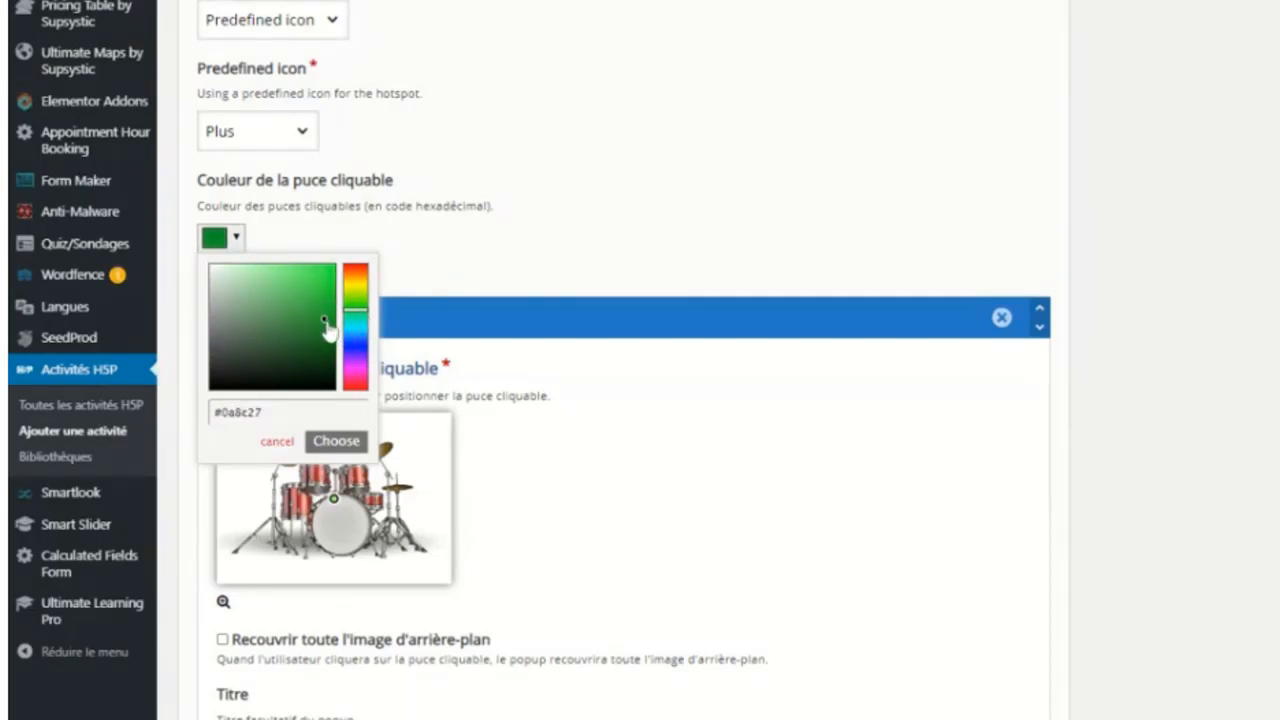
pyautogui.click(422, 270)
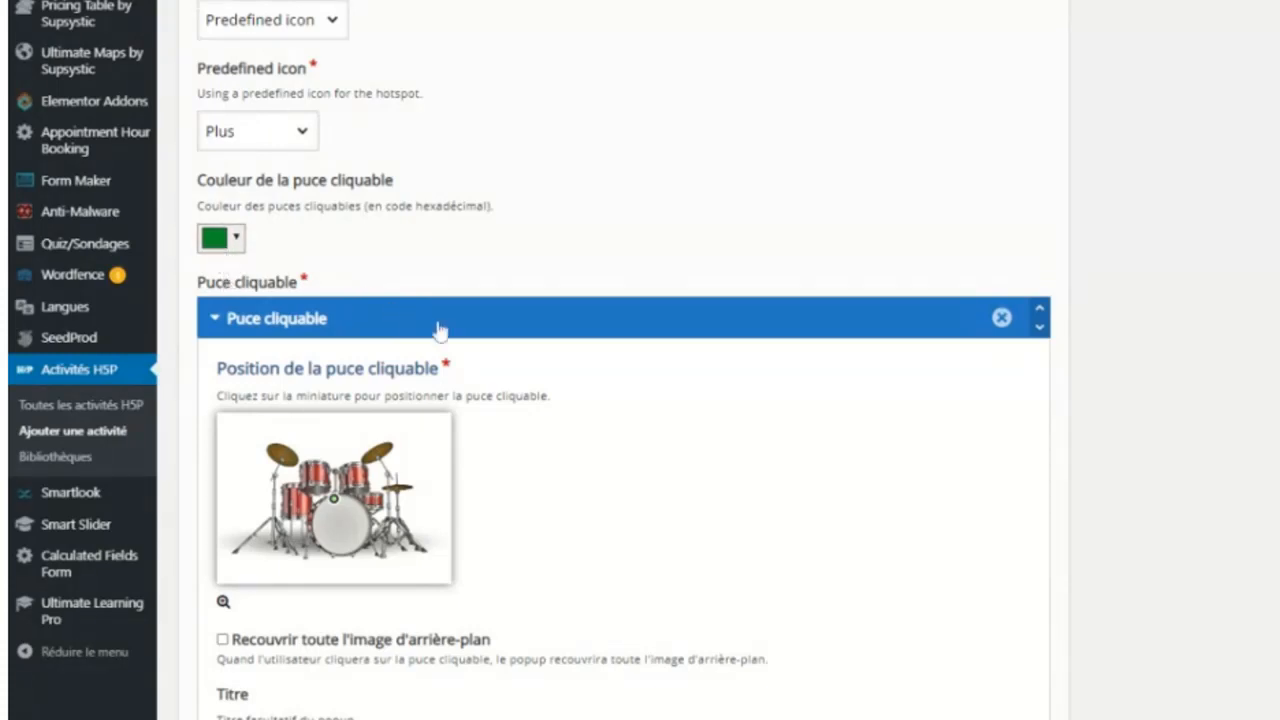
# Position the hotspot on the lower right part of the bass drum using the enlarged thumbnail, and shrink the thumbnail again
pyautogui.scroll(-1, 486, 366)
pyautogui.scroll(-1, 486, 368)
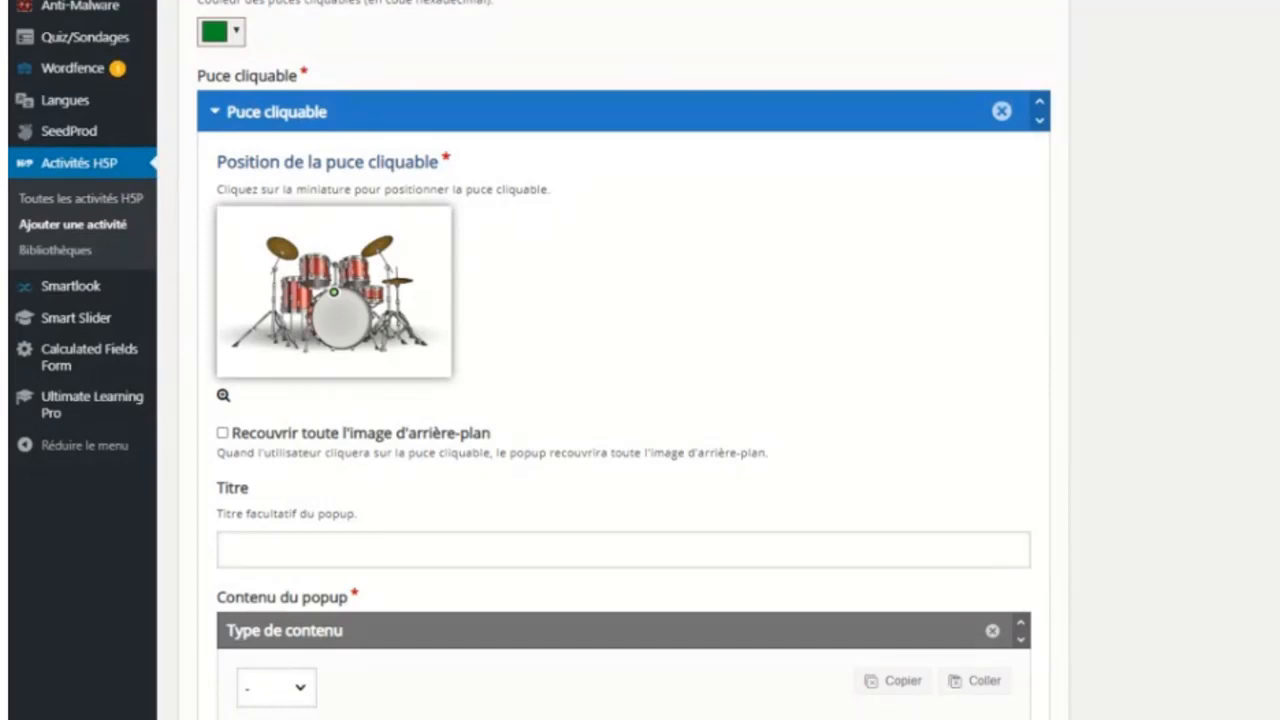
pyautogui.click(347, 319)
pyautogui.click(224, 396)
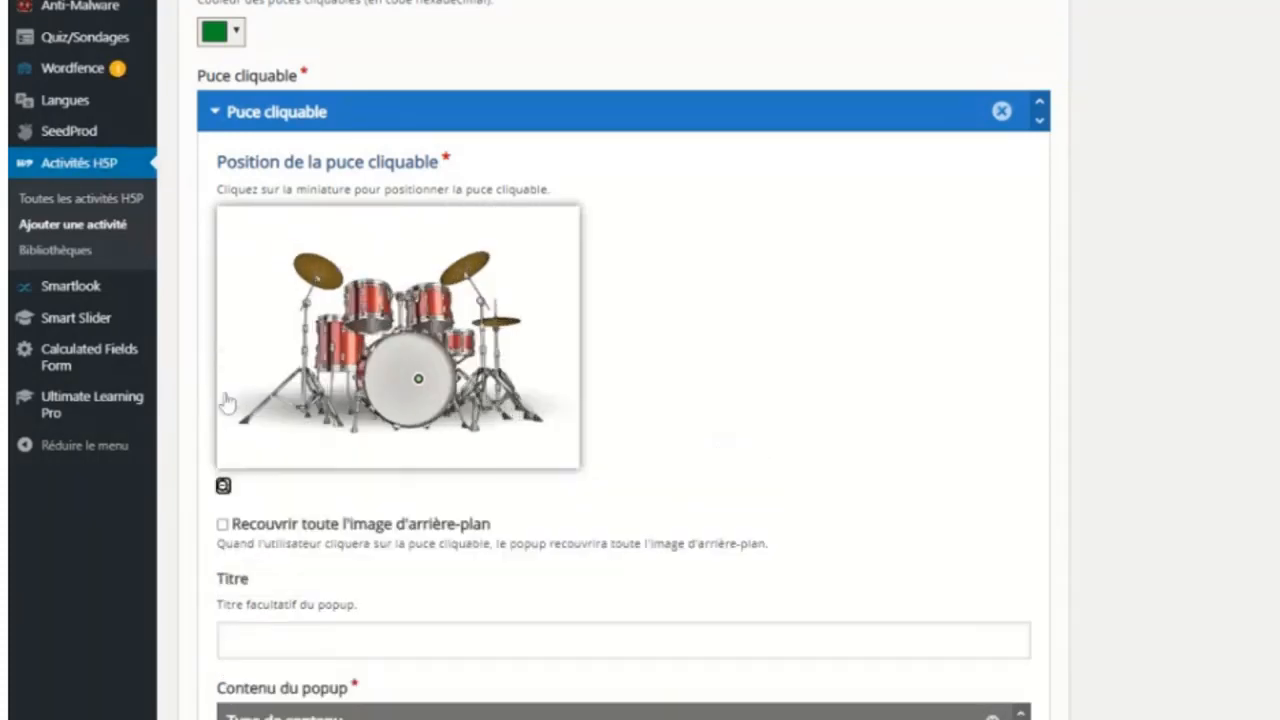
pyautogui.scroll(-1, 228, 402)
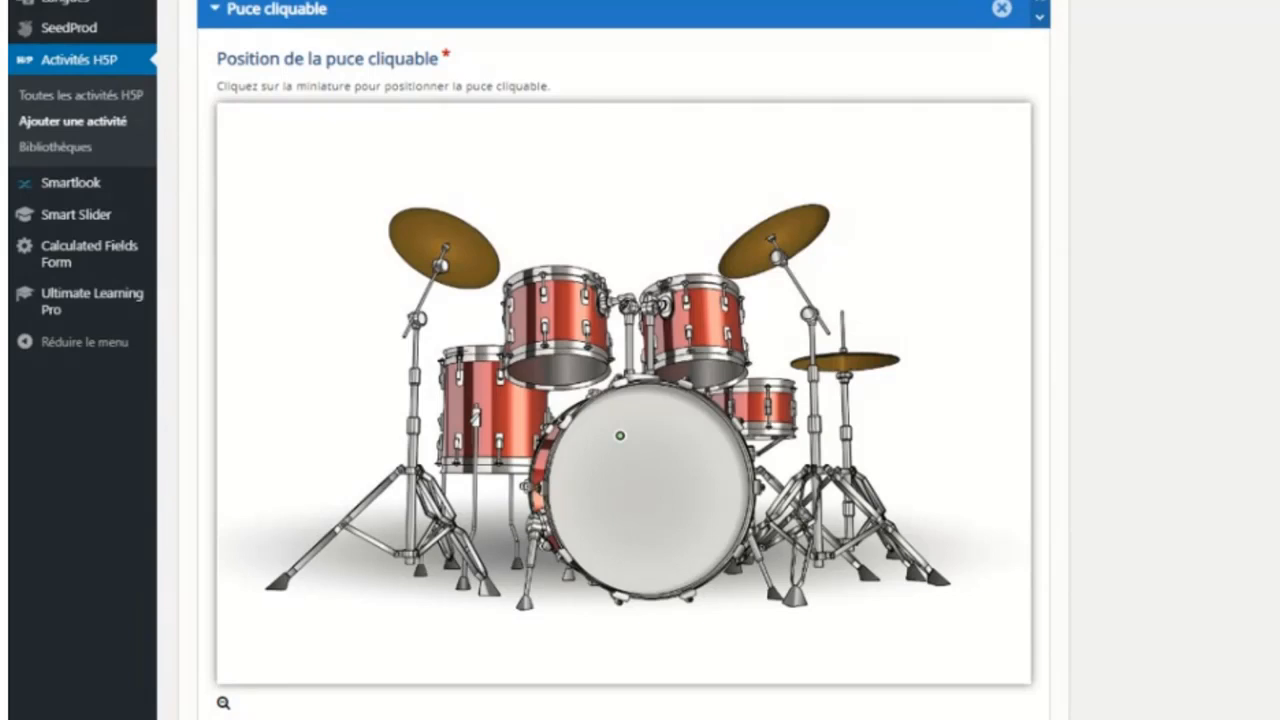
pyautogui.click(420, 312)
pyautogui.click(425, 296)
pyautogui.click(679, 524)
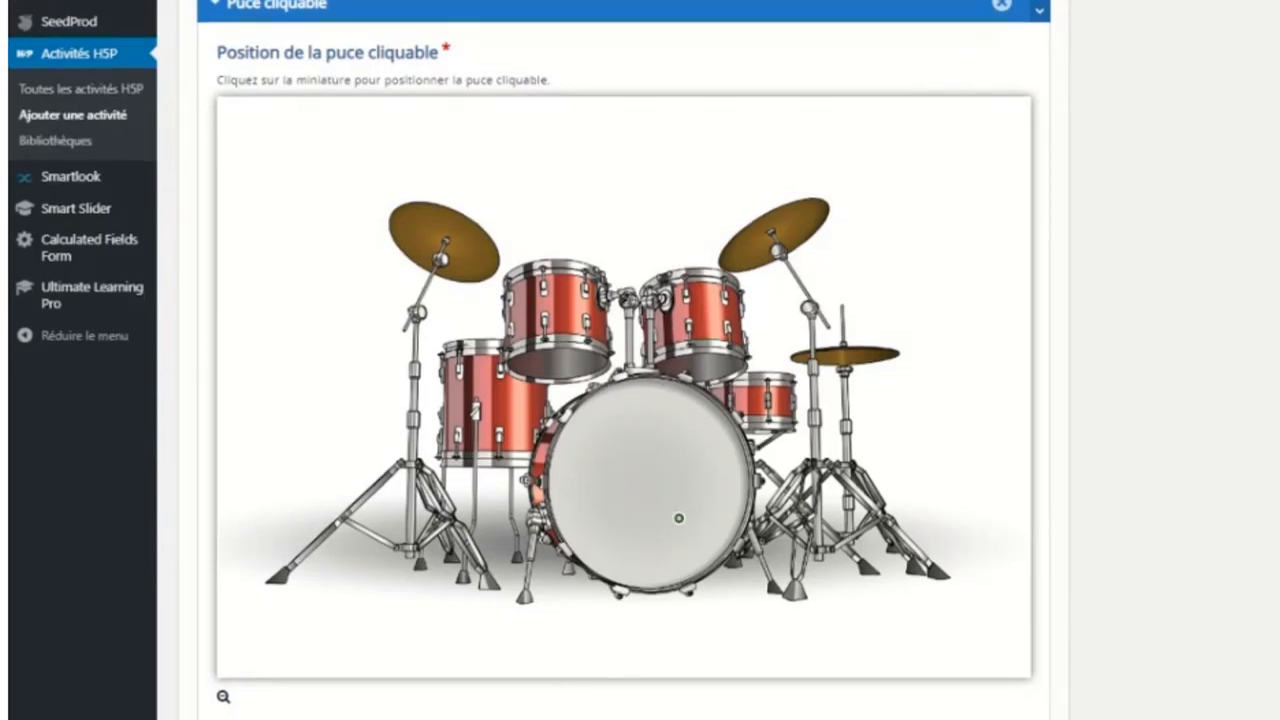
pyautogui.scroll(-2, 920, 300)
pyautogui.scroll(-1, 277, 509)
pyautogui.click(223, 492)
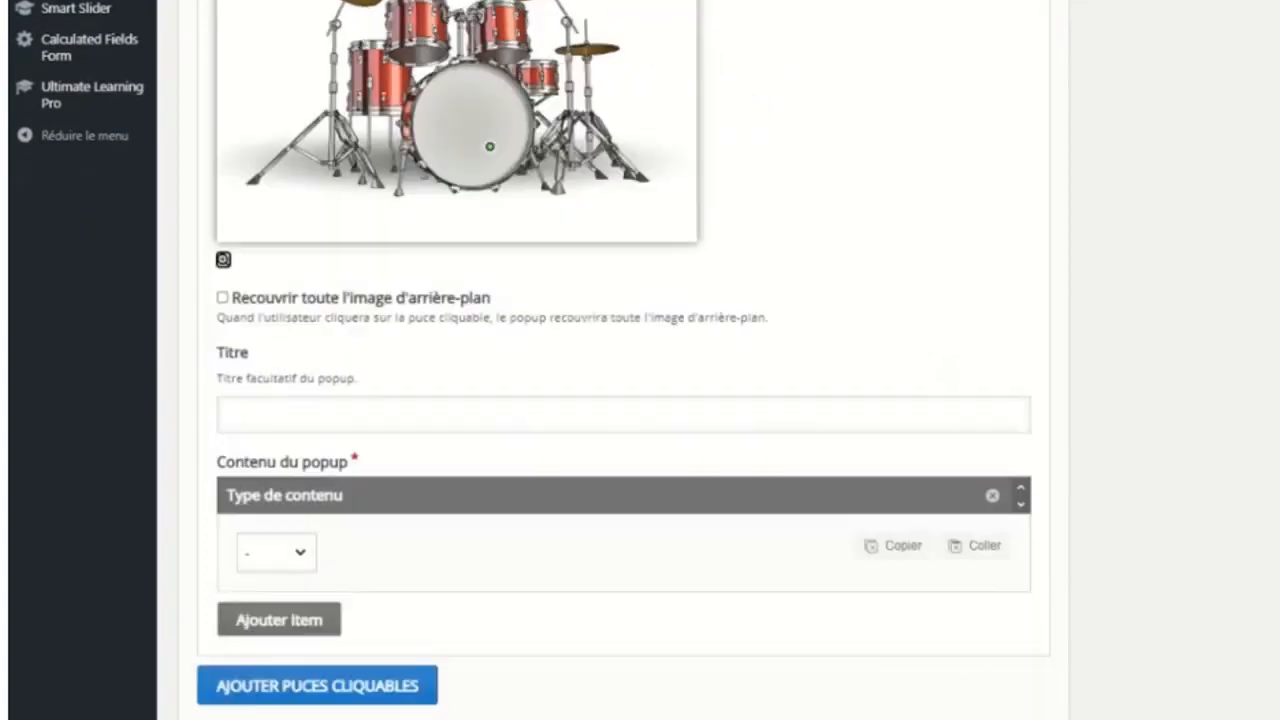
pyautogui.scroll(1, 410, 365)
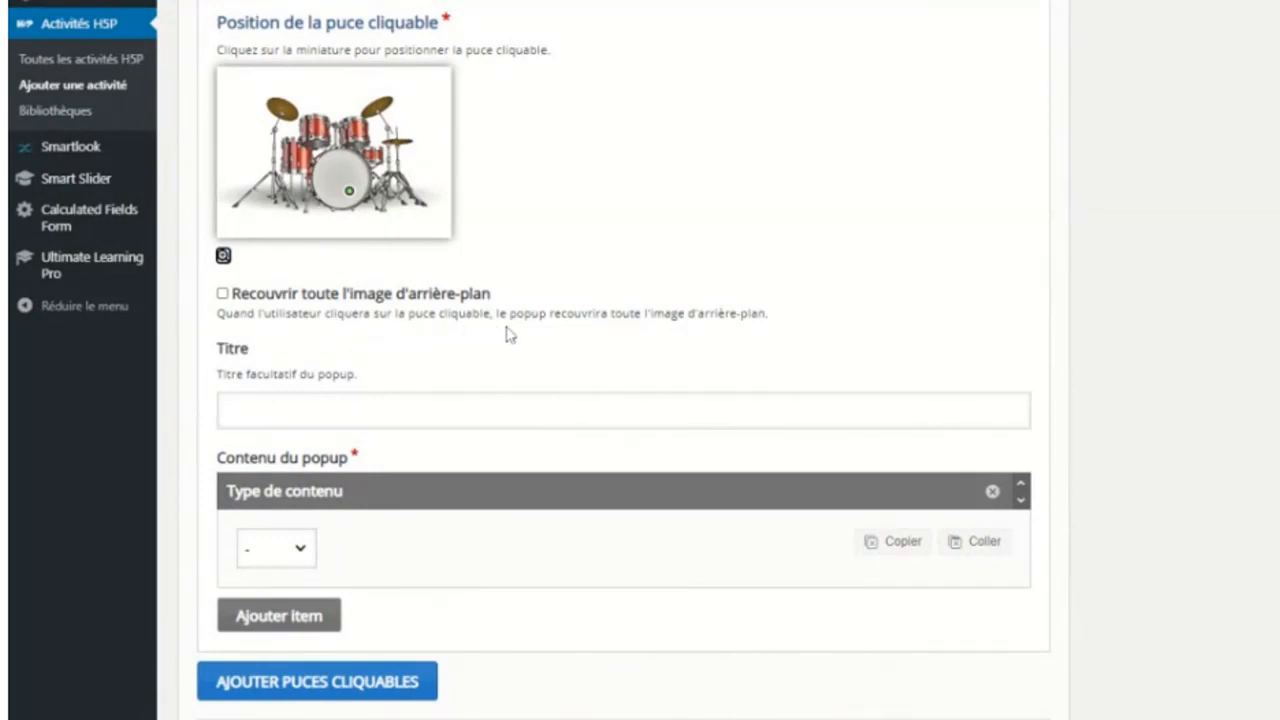
# Open and close the heel hotspot's popup in the shoe example to see how it covers the image
pyautogui.click(222, 293)
pyautogui.click(222, 293)
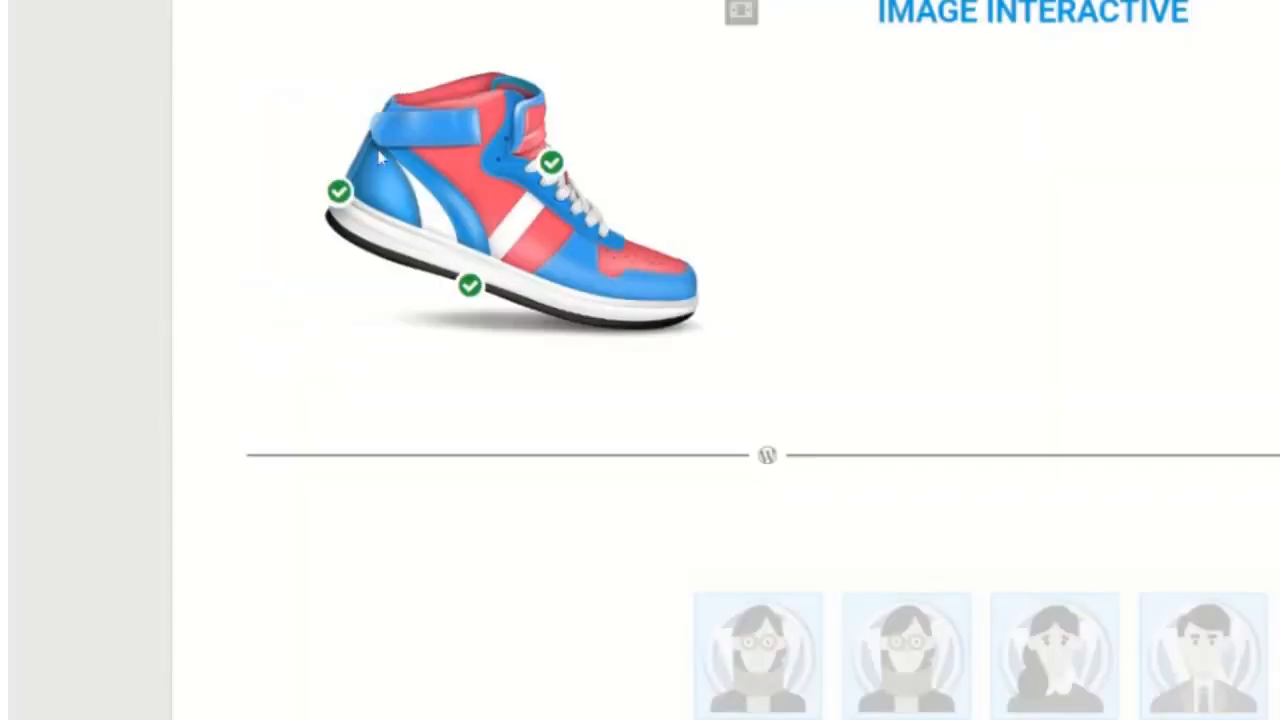
pyautogui.click(340, 195)
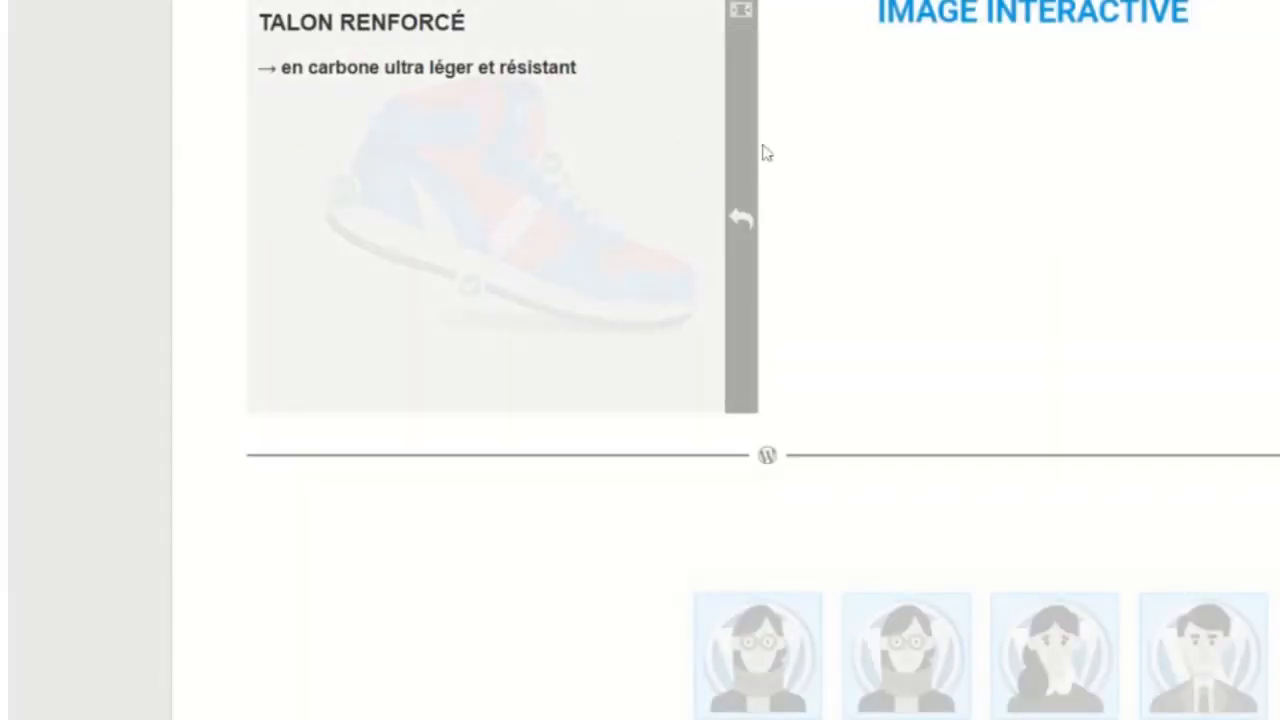
pyautogui.click(740, 224)
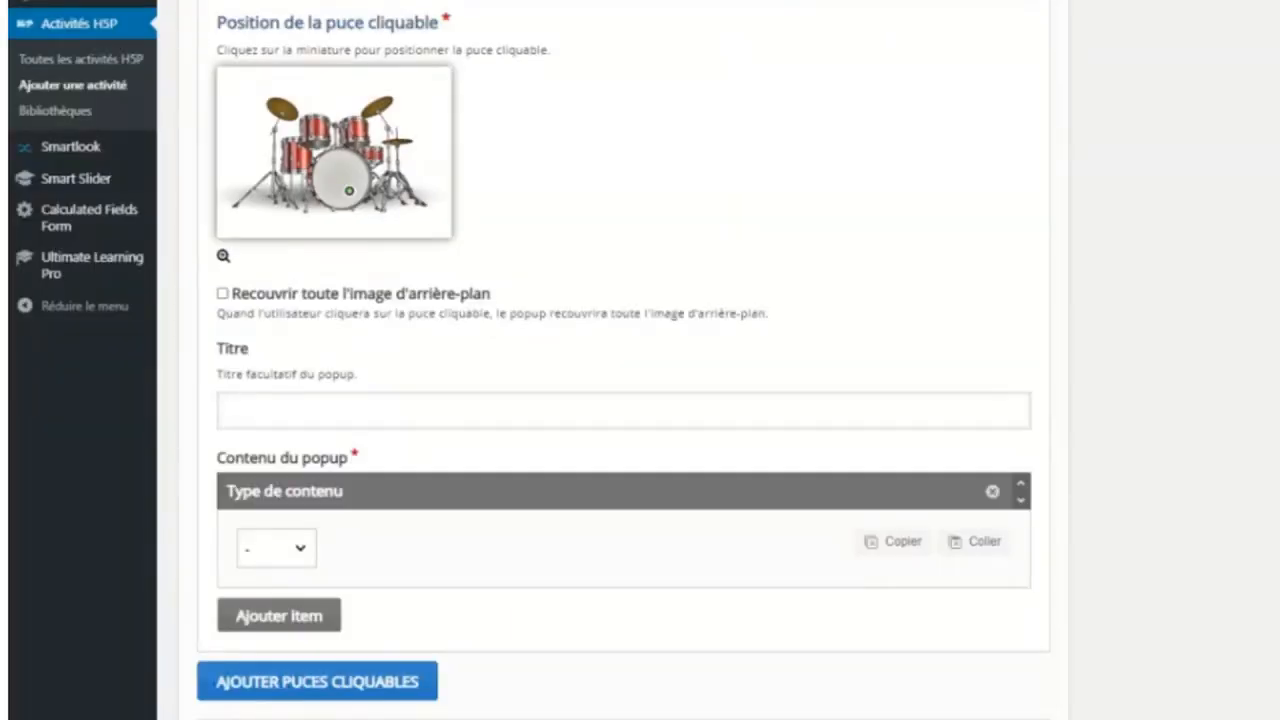
# Enable covering the whole background image for the hotspot's popup, and check the sole hotspot's popup in the shoe example
pyautogui.click(222, 293)
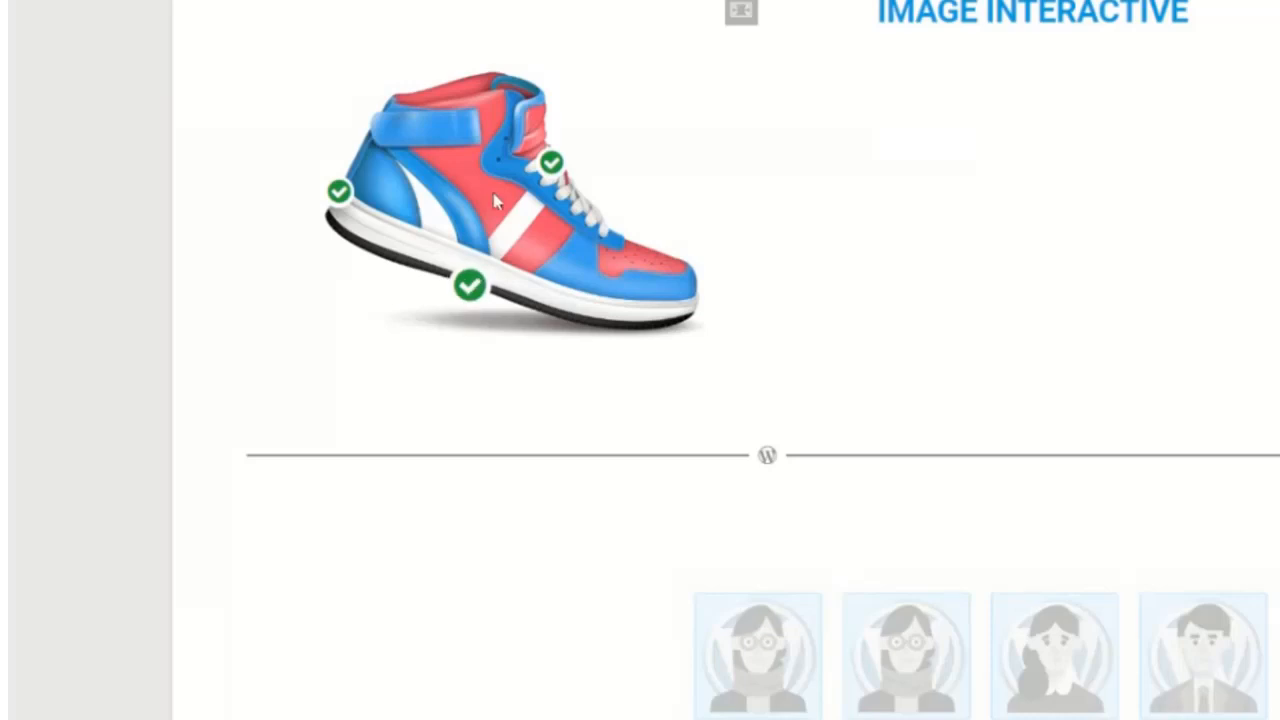
pyautogui.click(466, 289)
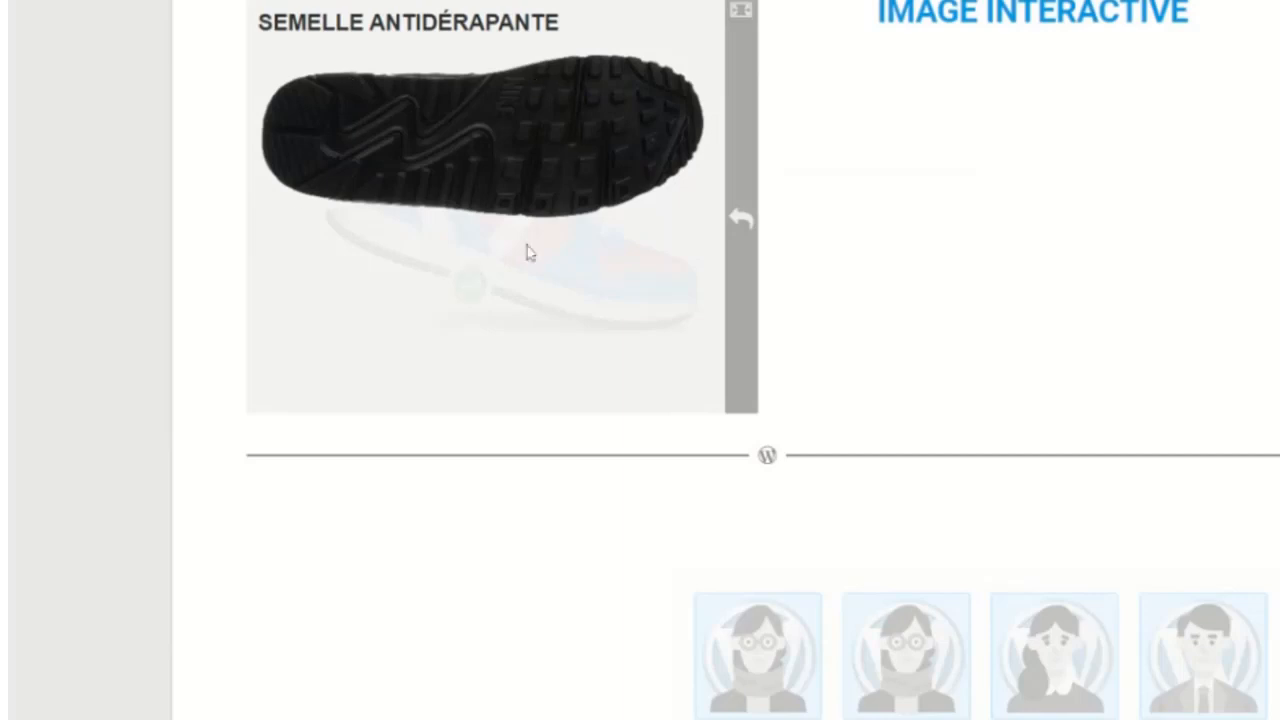
pyautogui.click(740, 220)
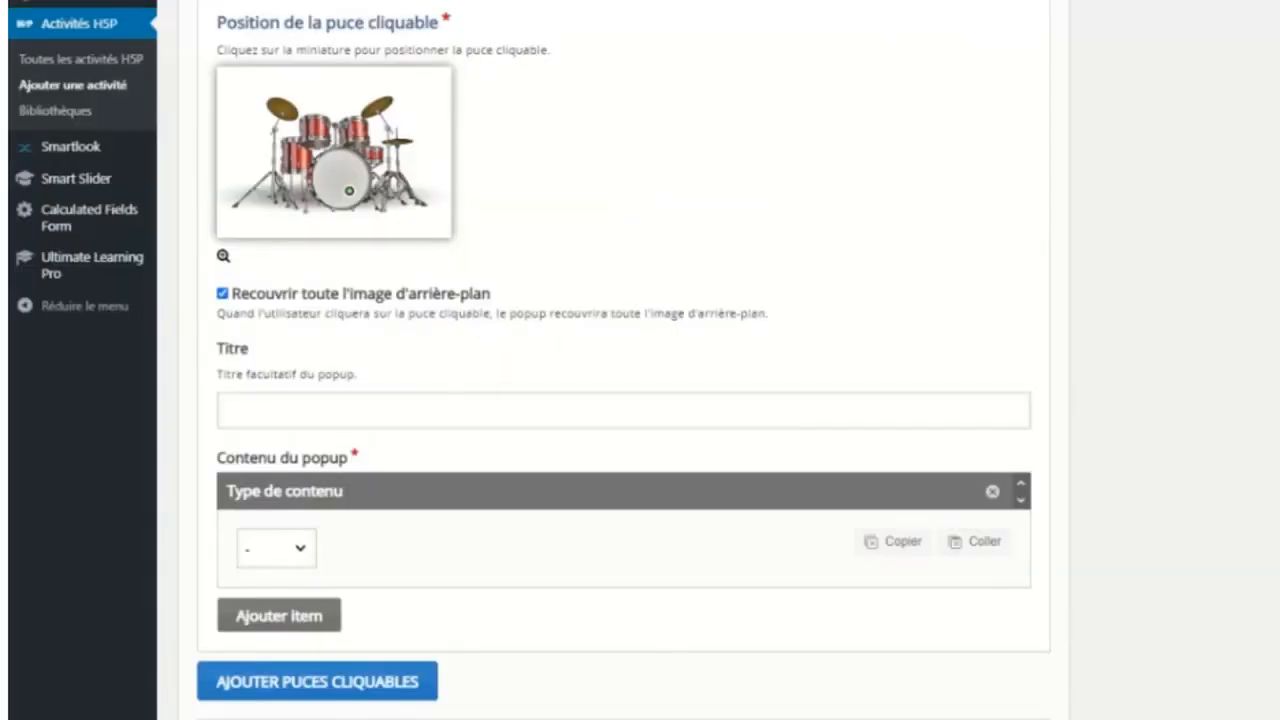
# Title the hotspot's popup "GROSSE CAISSE"
pyautogui.click(450, 410)
pyautogui.scroll(-2, 545, 337)
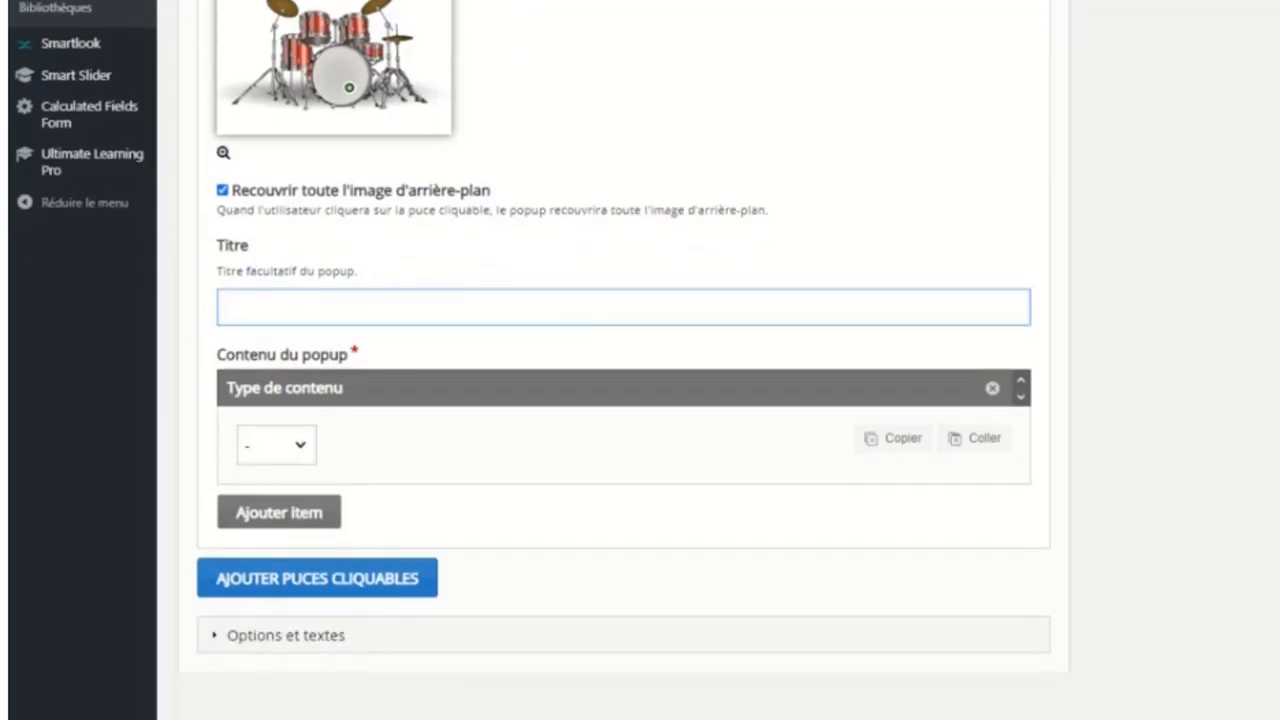
pyautogui.write('GROSSE CAISSE')
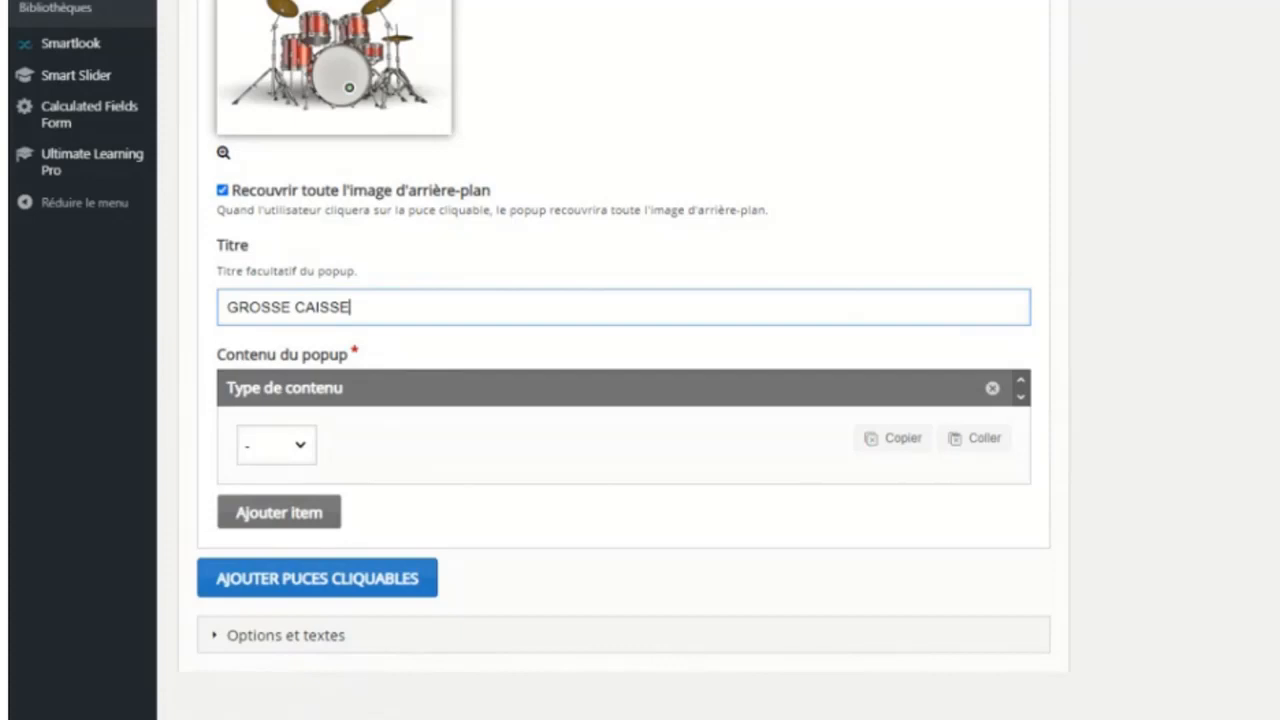
# Add Text content to the popup reading "La grosse caisse de la batterie permet de faire entendre des sons de basses fréquences"
pyautogui.click(302, 450)
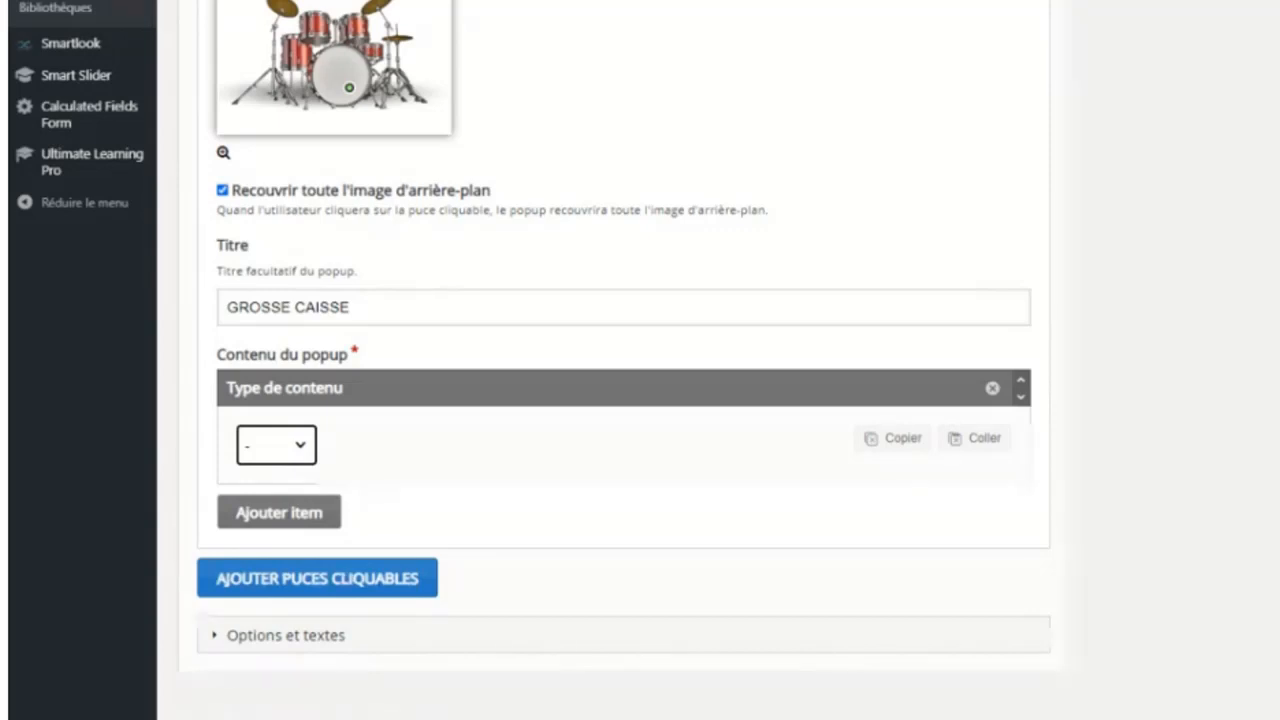
pyautogui.click(338, 486)
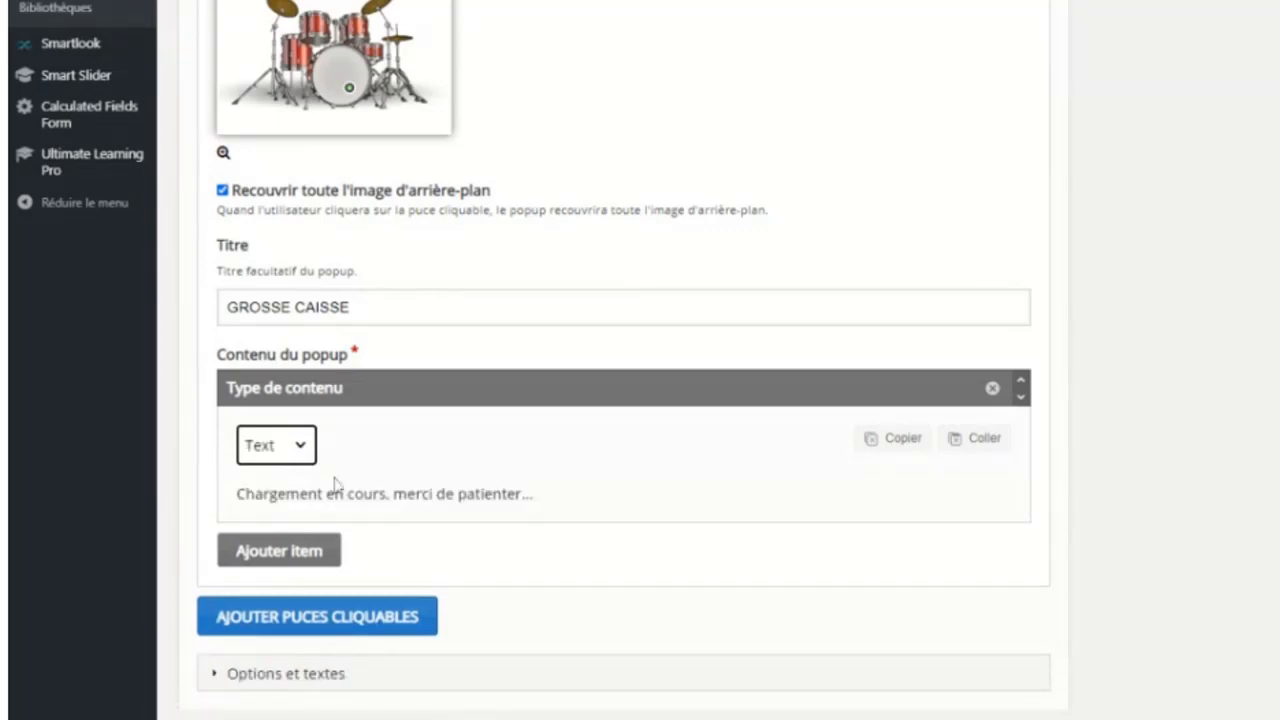
pyautogui.scroll(-1, 474, 431)
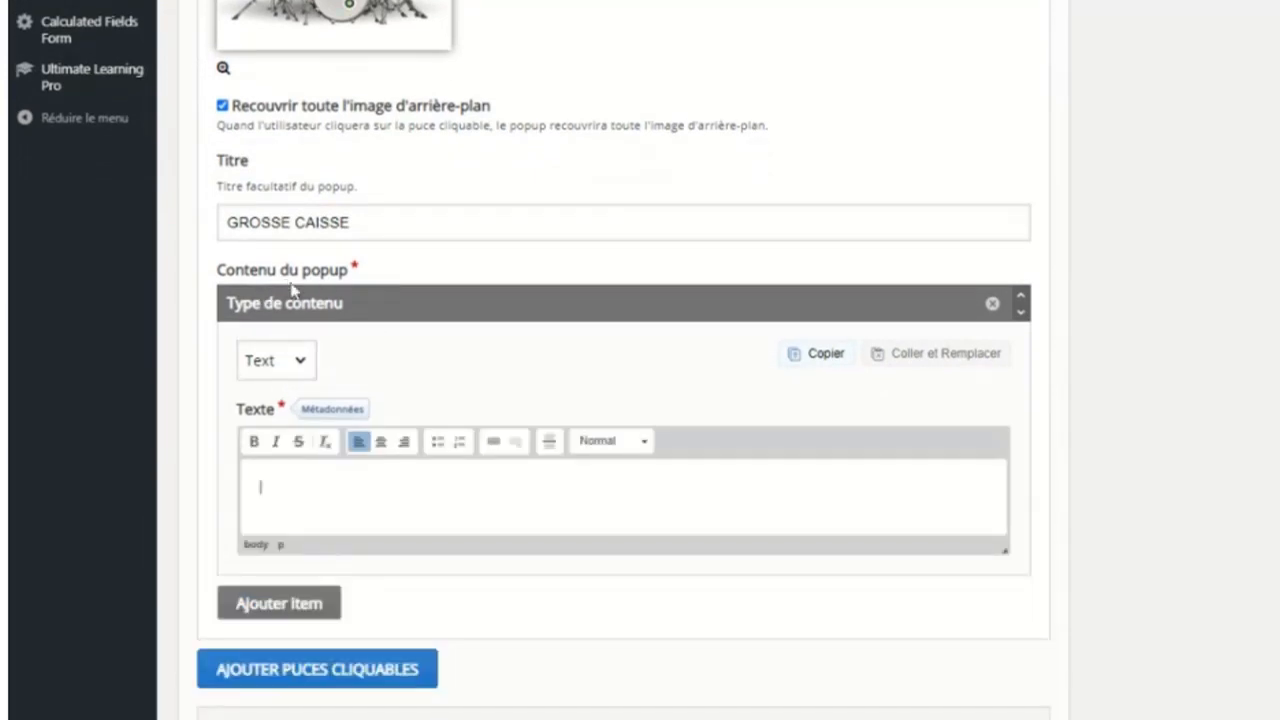
pyautogui.write('La grosse caisse de la batterie permet de faire entendre des sons de basses fréquences')
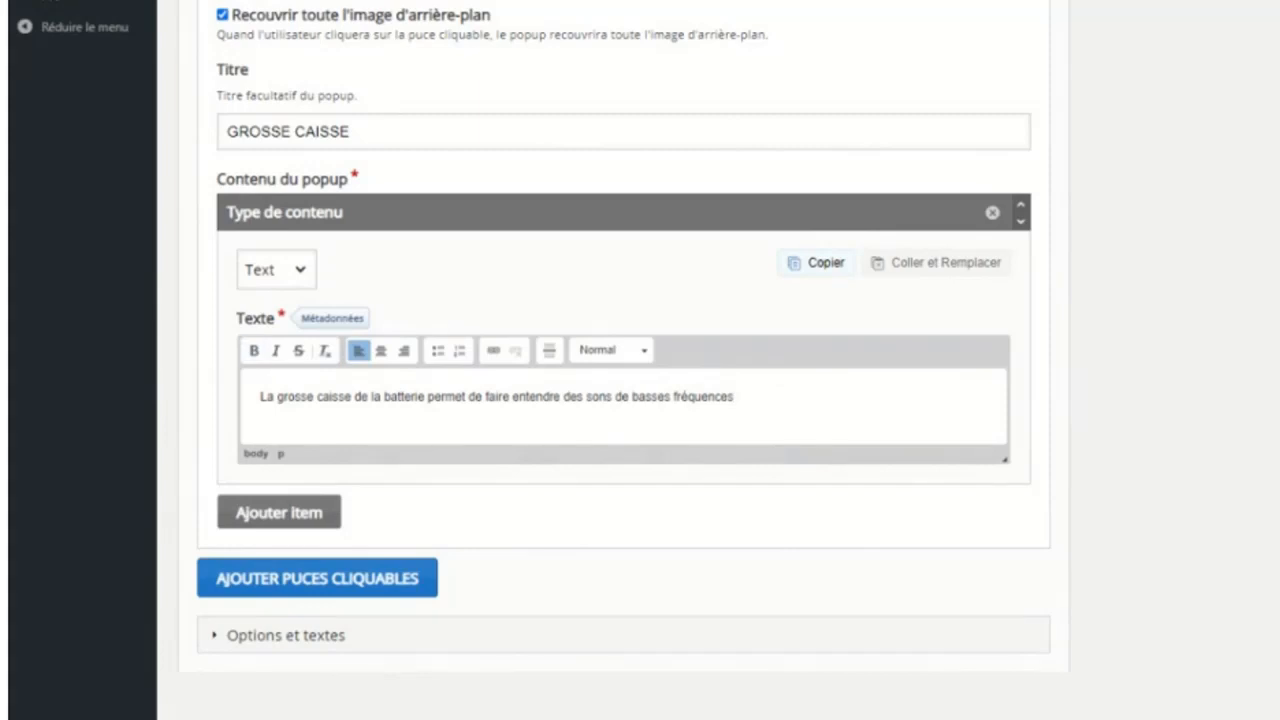
# Format the whole popup sentence about the bass drum with the "Titre 2" paragraph style
pyautogui.moveTo(736, 397); pyautogui.dragTo(237, 406)
pyautogui.click(237, 406)
pyautogui.moveTo(736, 397); pyautogui.dragTo(258, 397)
pyautogui.click(645, 351)
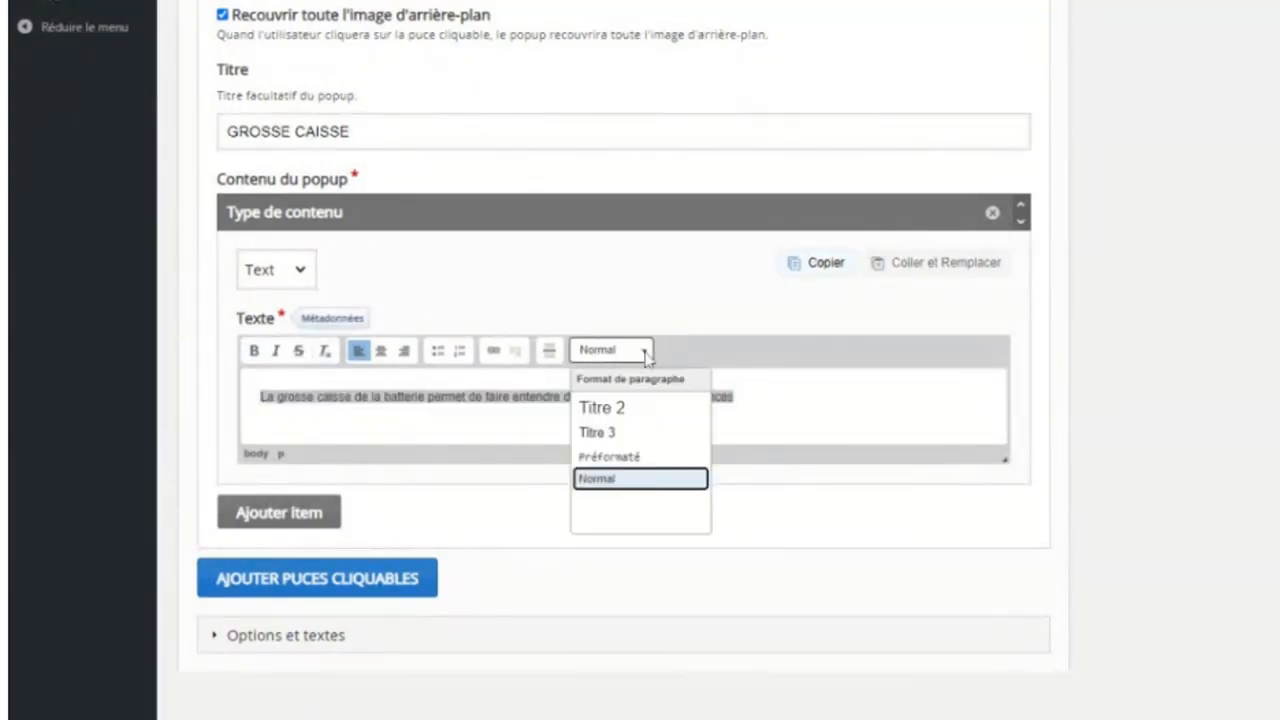
pyautogui.click(632, 409)
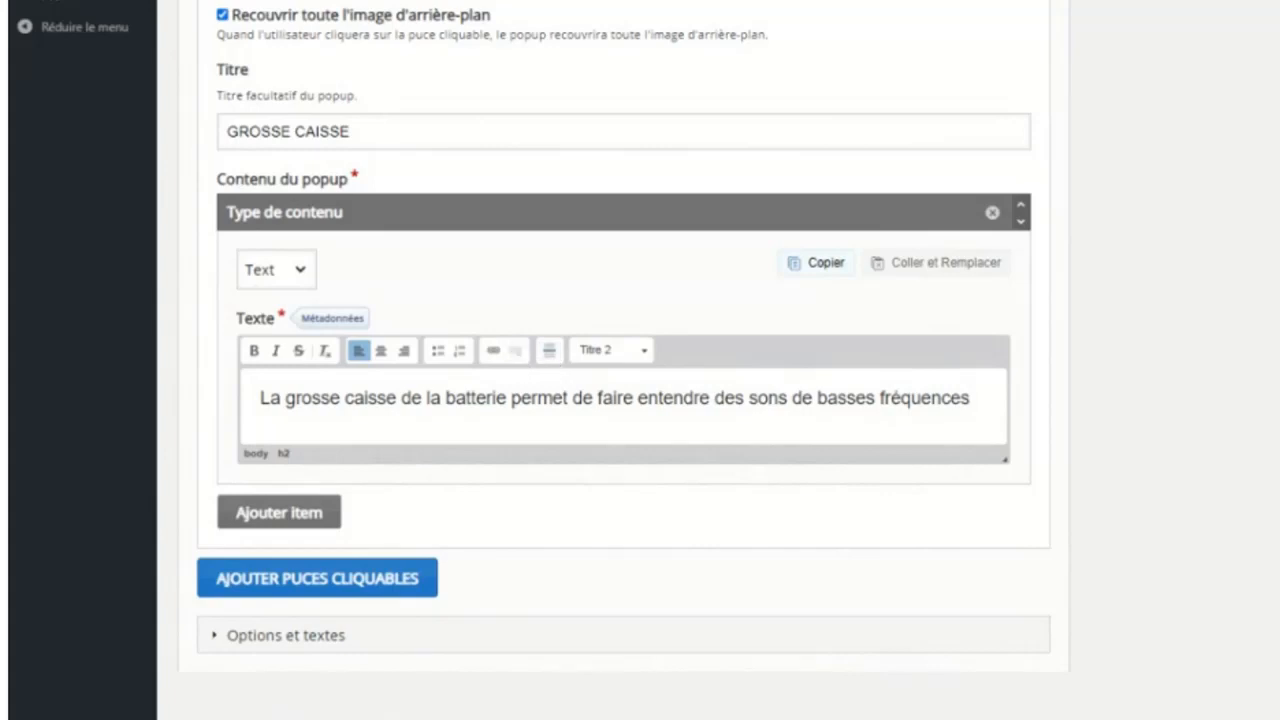
# Insert a horizontal line below the heading and write "Exemple de son de grosses caisses" under it
pyautogui.press('Return')
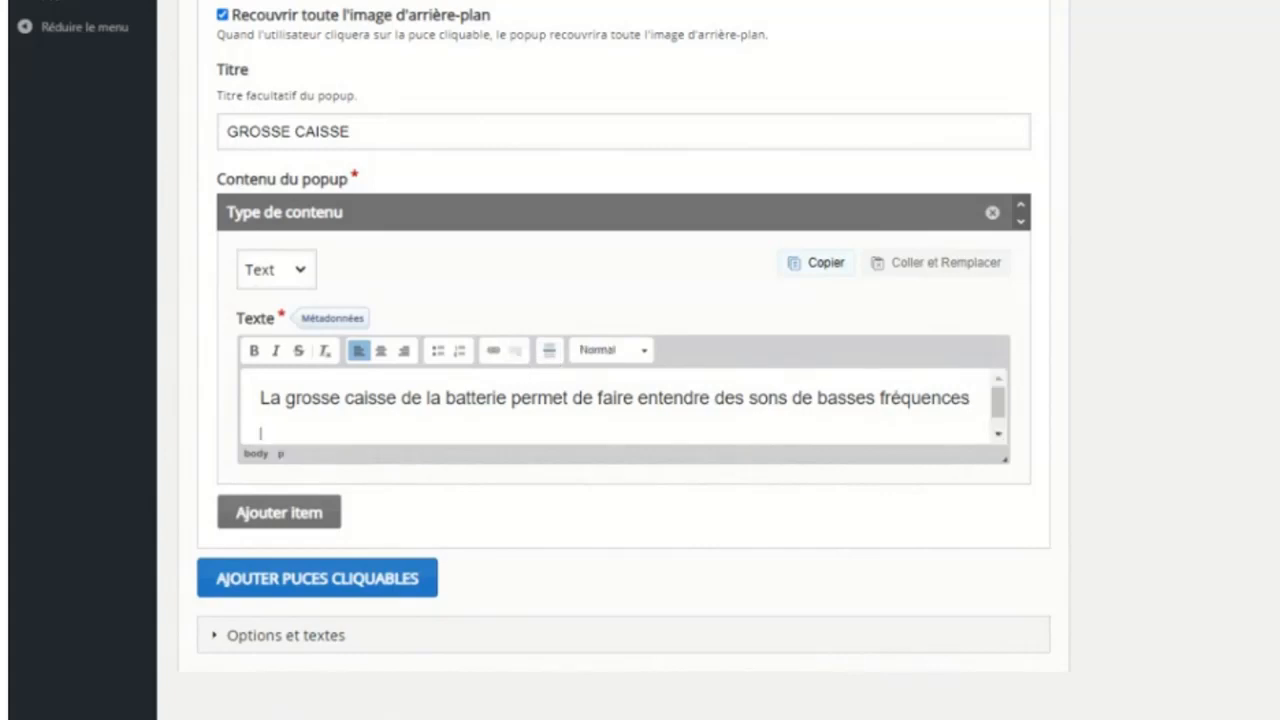
pyautogui.click(549, 351)
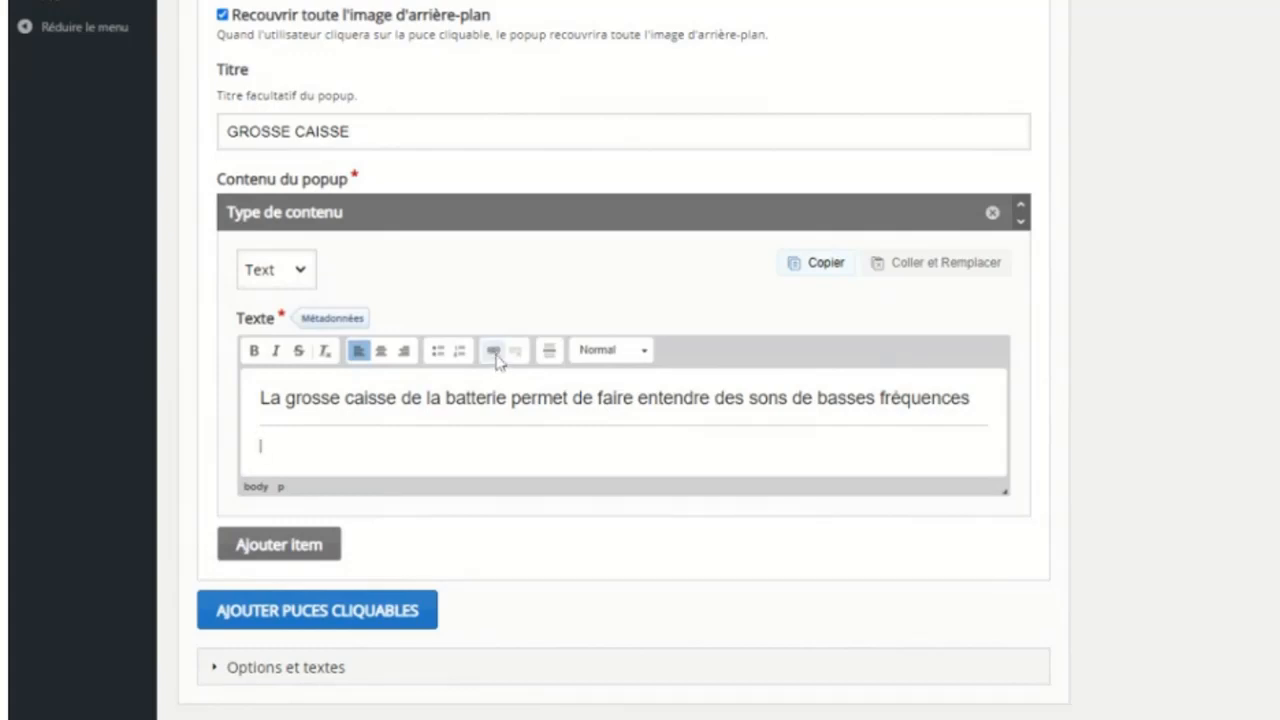
pyautogui.write('Exemple de son de')
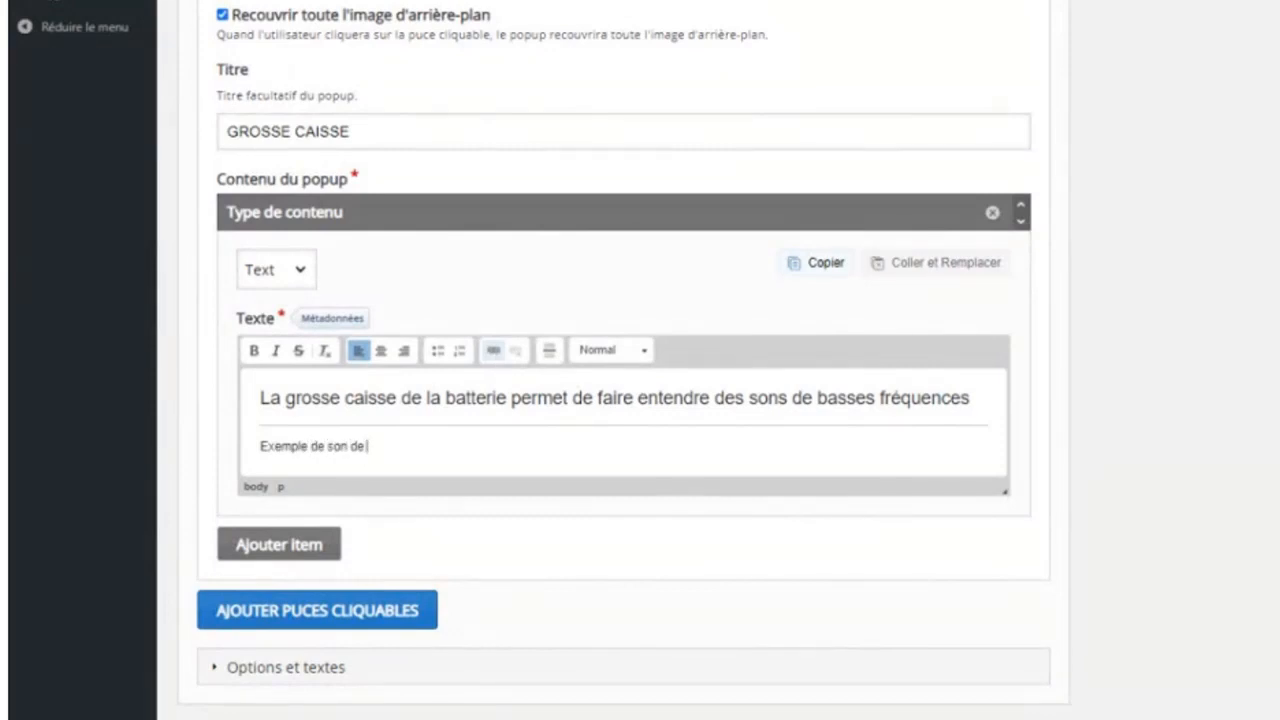
pyautogui.write(' grosses caisses')
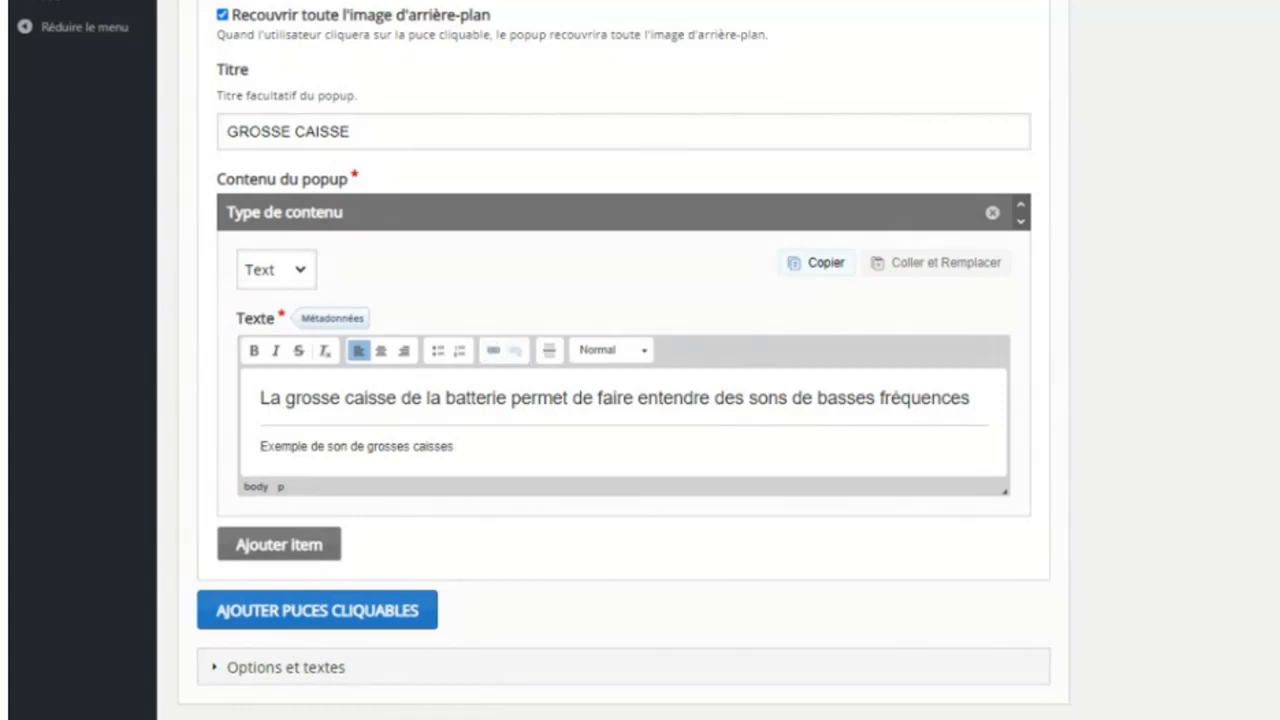
# Select the line "Exemple de son de grosses caisses" in the popup text
pyautogui.hotkey('shift', 'Left')
pyautogui.hotkey('shift', 'Left')
pyautogui.hotkey('shift', 'Left')
pyautogui.hotkey('shift', 'Left')
pyautogui.hotkey('shift', 'Left')
pyautogui.hotkey('shift', 'Left')
pyautogui.hotkey('shift', 'Left')
pyautogui.hotkey('shift', 'Left')
pyautogui.hotkey('shift', 'Left')
pyautogui.hotkey('shift', 'Left')
pyautogui.hotkey('shift', 'Left')
pyautogui.hotkey('shift', 'Left')
pyautogui.hotkey('shift', 'Left')
pyautogui.hotkey('shift', 'Left')
pyautogui.hotkey('shift', 'Left')
pyautogui.hotkey('shift', 'Left')
pyautogui.hotkey('shift', 'Left')
pyautogui.hotkey('shift', 'Left')
pyautogui.hotkey('shift', 'Left')
pyautogui.hotkey('shift', 'Left')
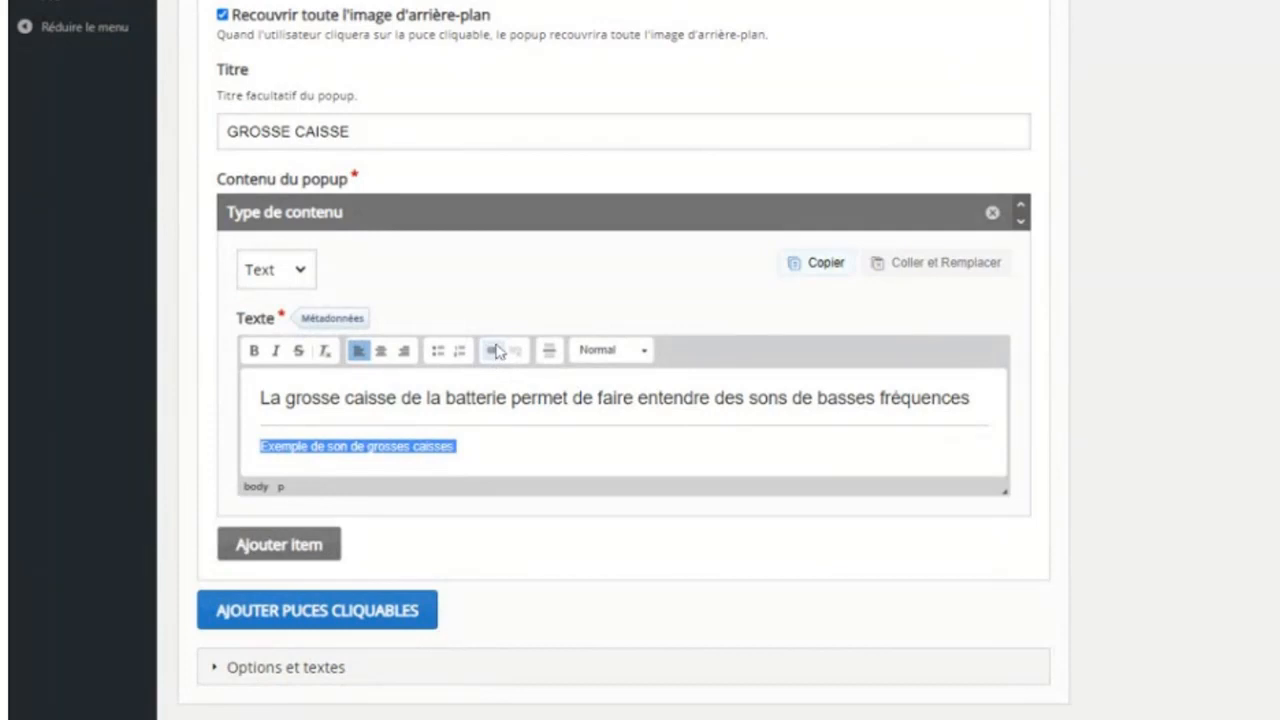
# Search the web for "youtube grosse caisse" in a new tab and preview the video "UN SON DE GROSSE-CAISSE PLUS PUNCHY"
pyautogui.hotkey('ctrl', 't')
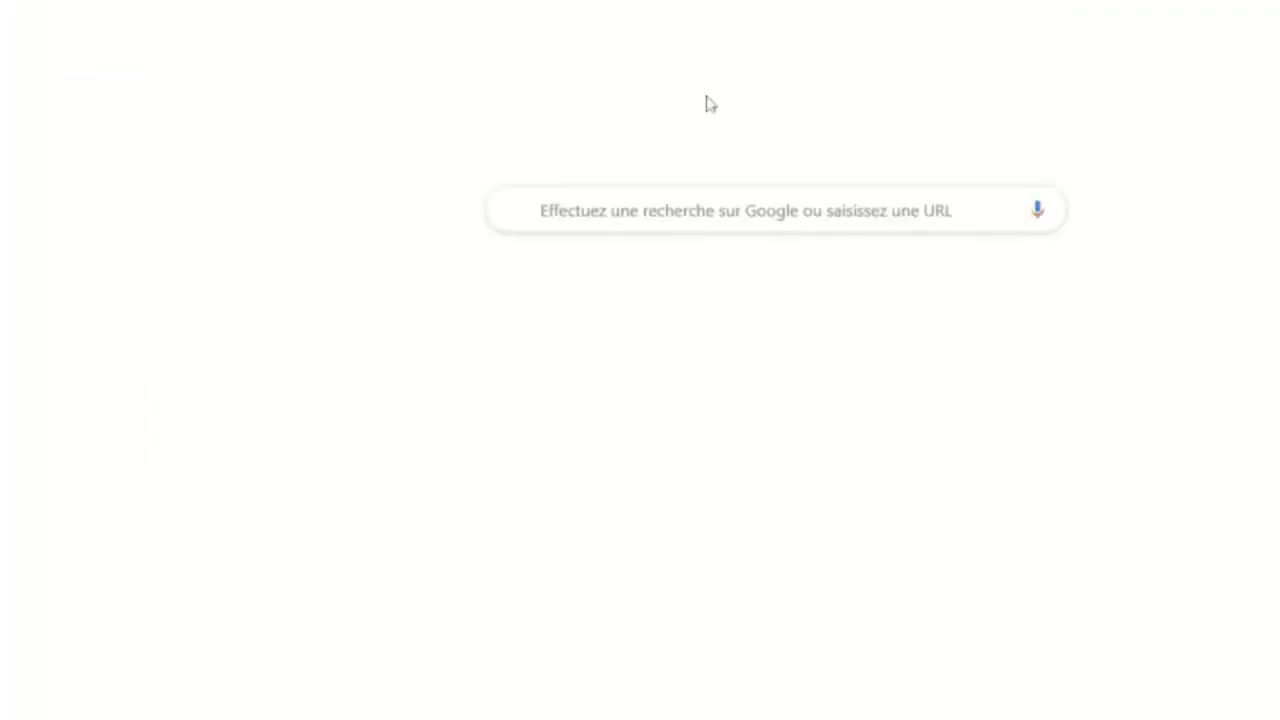
pyautogui.write('youtube grosse')
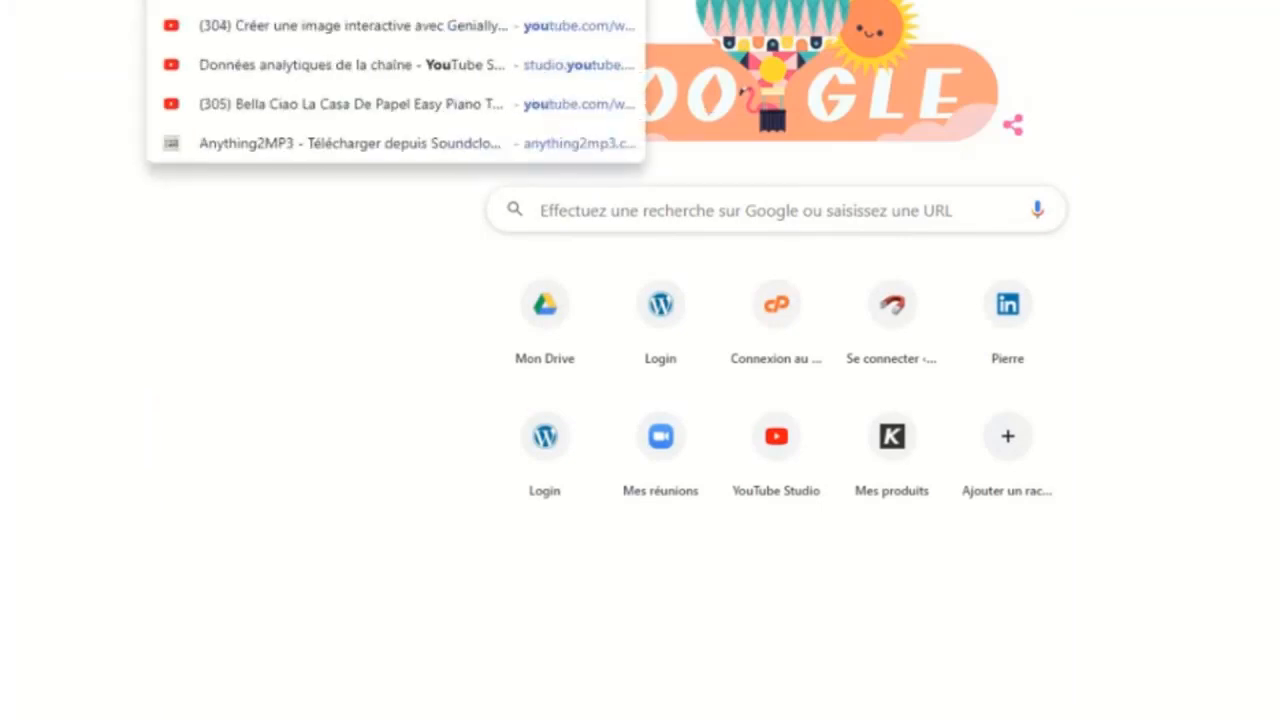
pyautogui.write(' c')
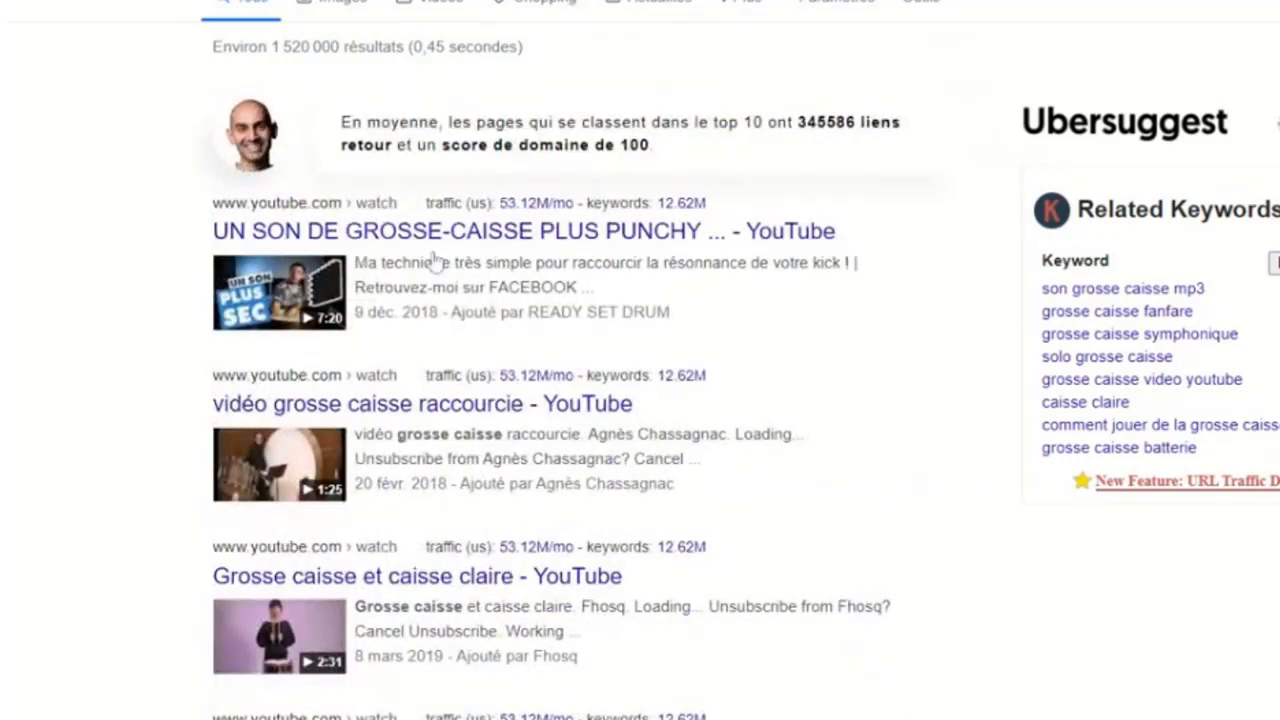
pyautogui.click(440, 245)
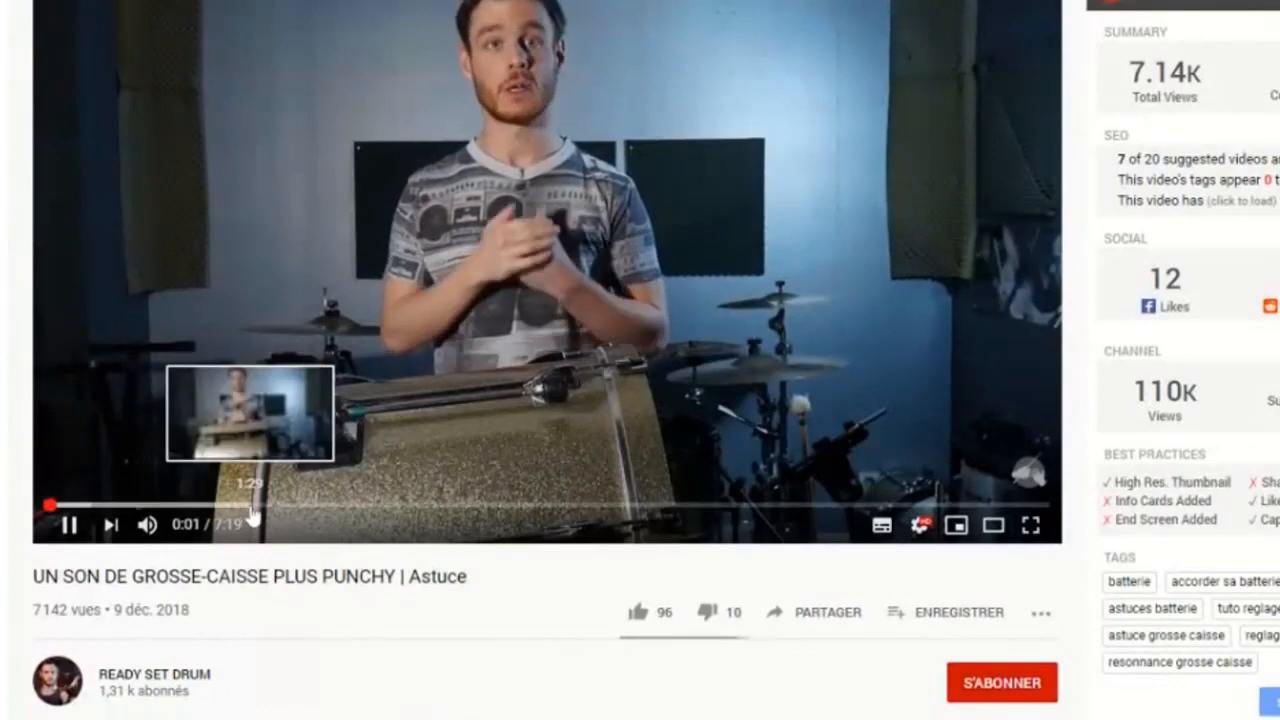
pyautogui.moveTo(250, 508); pyautogui.dragTo(398, 510)
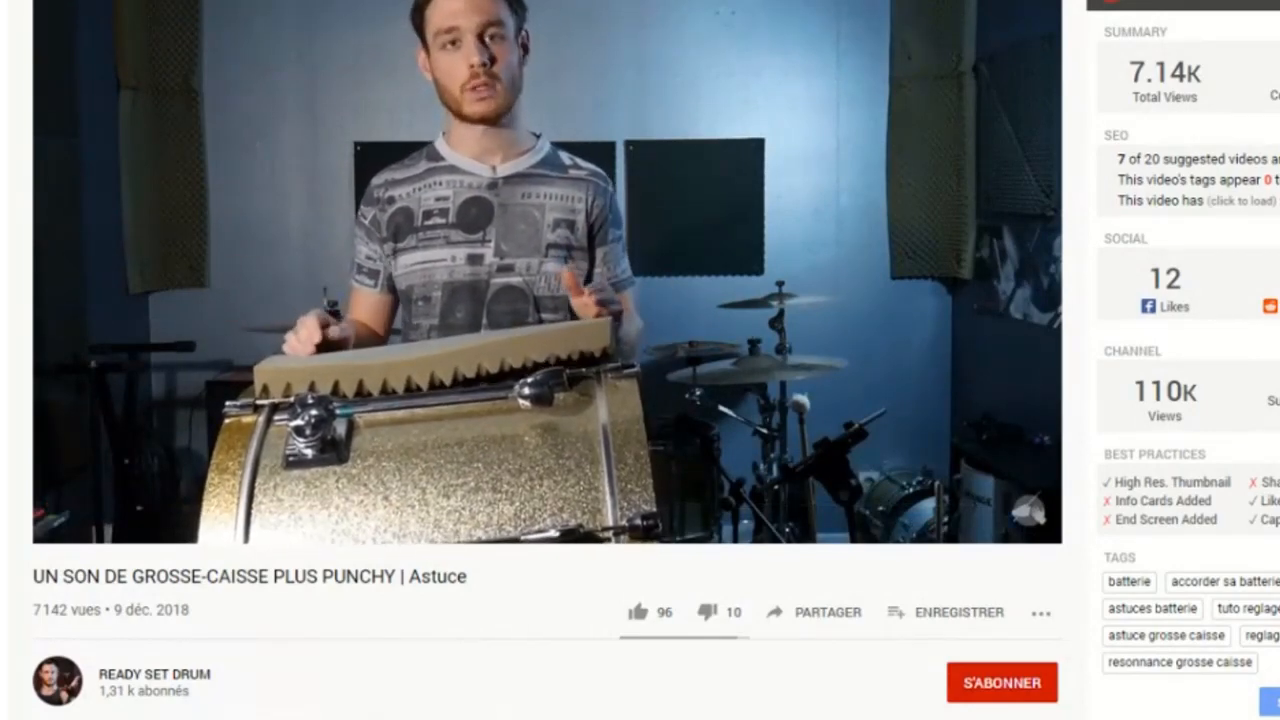
pyautogui.click(413, 437)
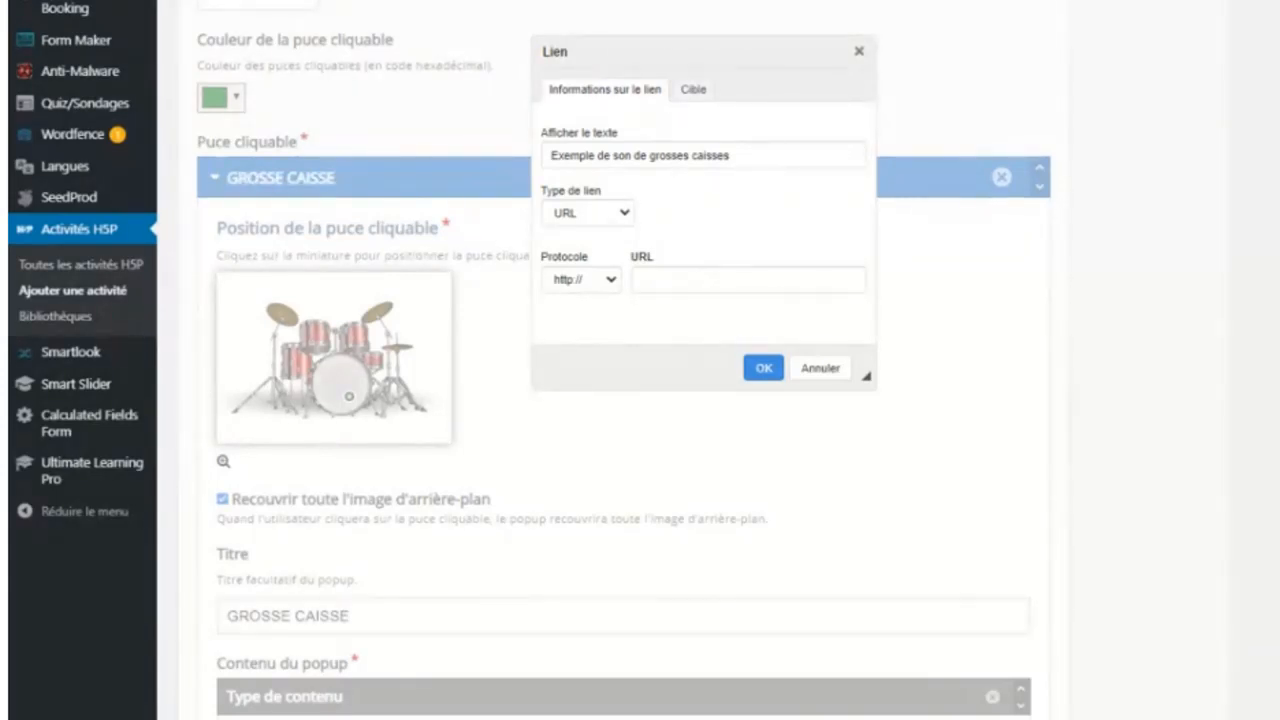
pyautogui.click(748, 280)
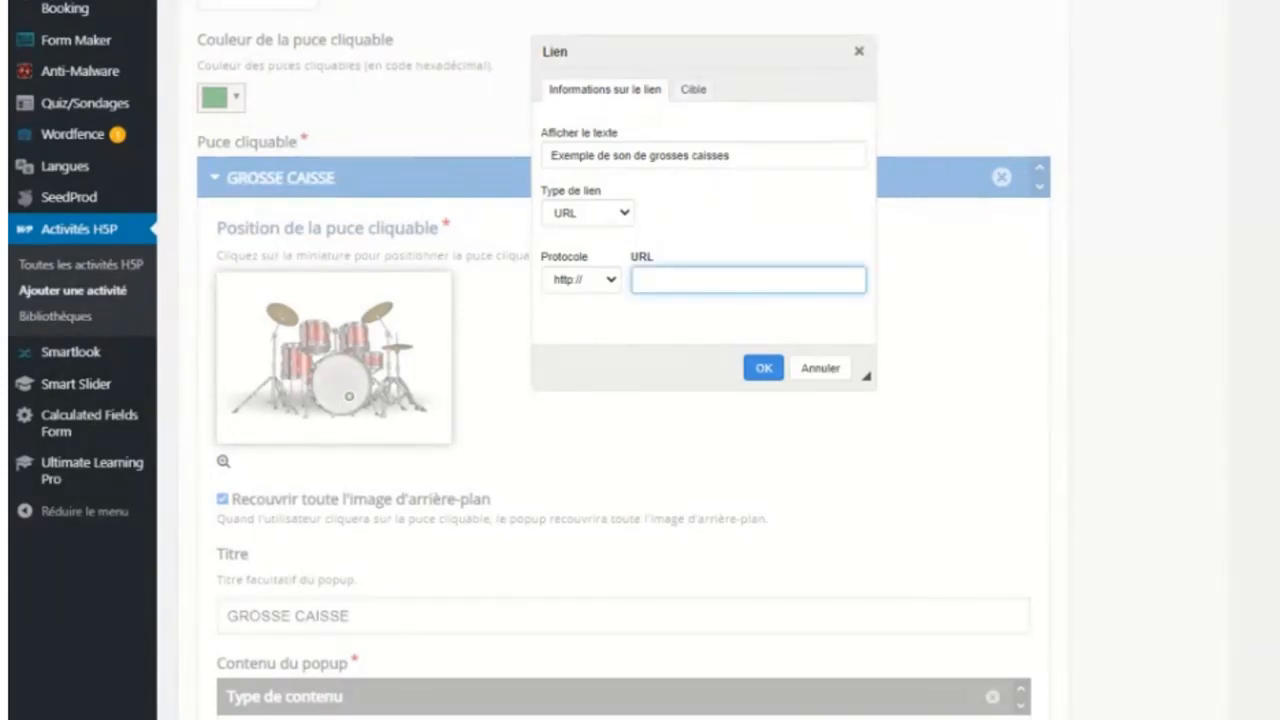
pyautogui.write('www.youtube.com/watch?v=QQrS9omeulY')
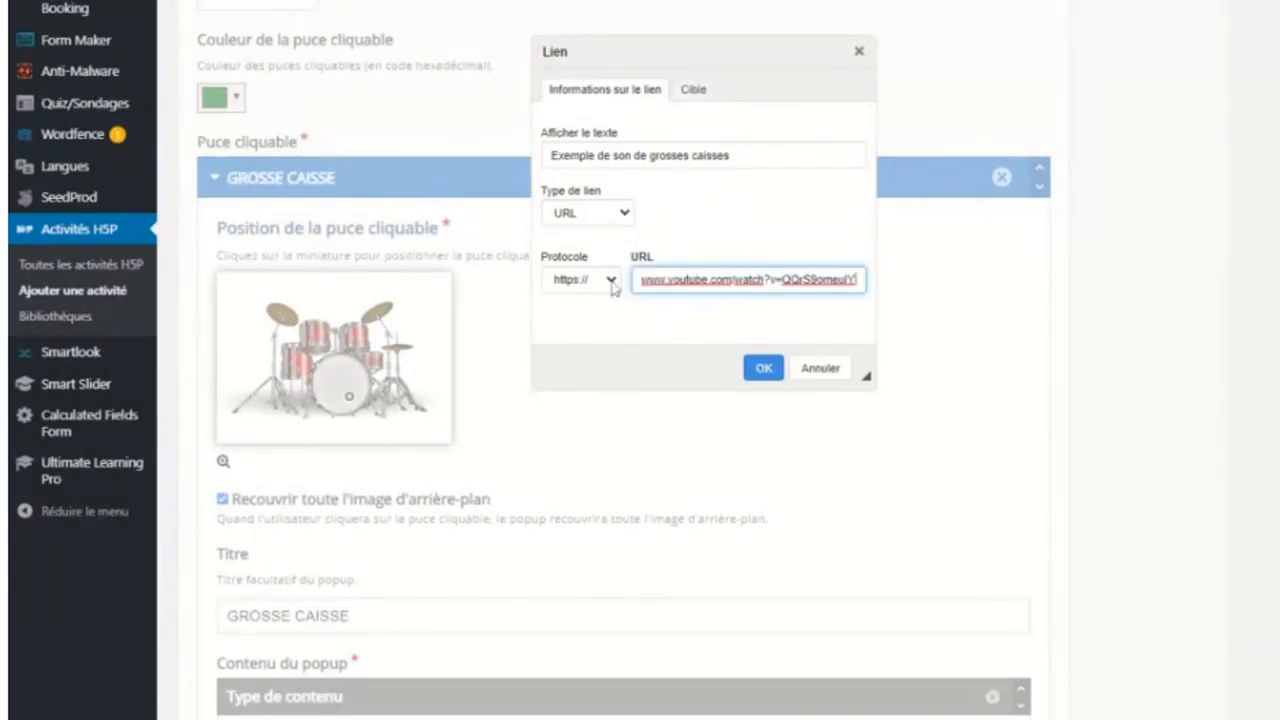
pyautogui.click(703, 91)
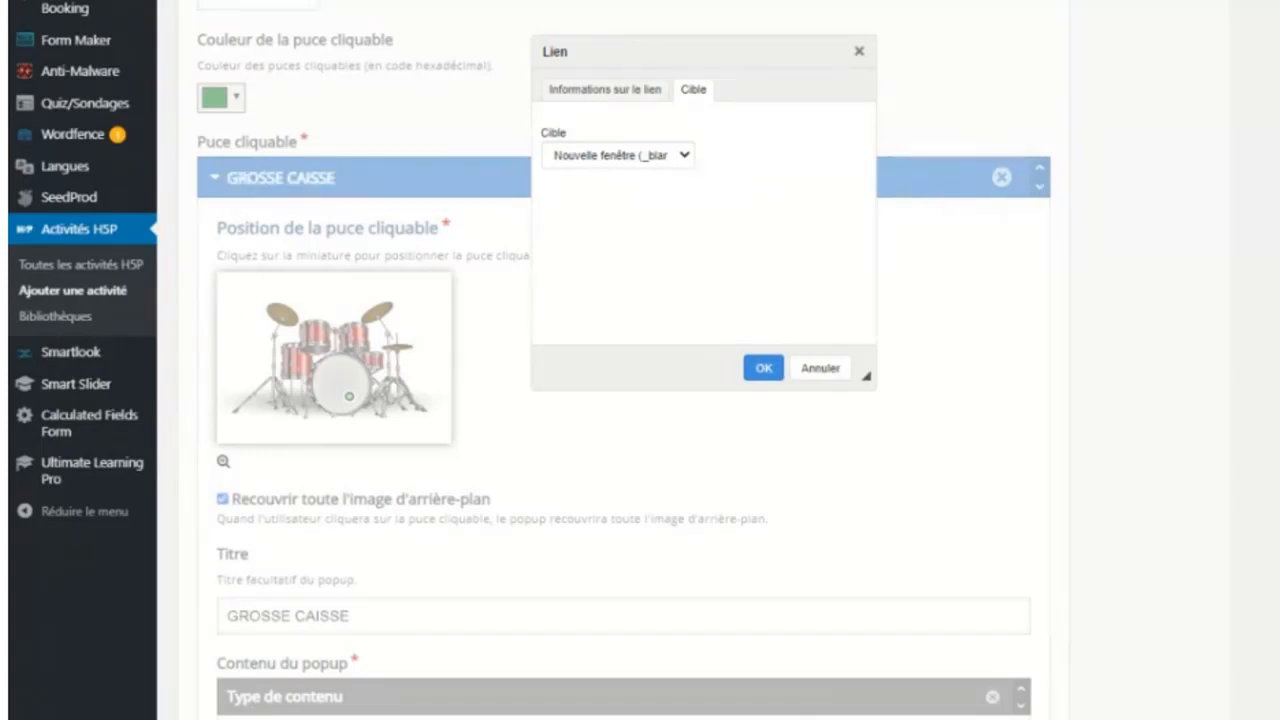
pyautogui.click(763, 368)
# Make the "Exemple de son de grosses caisses" link bold and format it with the "Titre 3" paragraph style
pyautogui.scroll(-1, 704, 365)
pyautogui.scroll(-4, 704, 365)
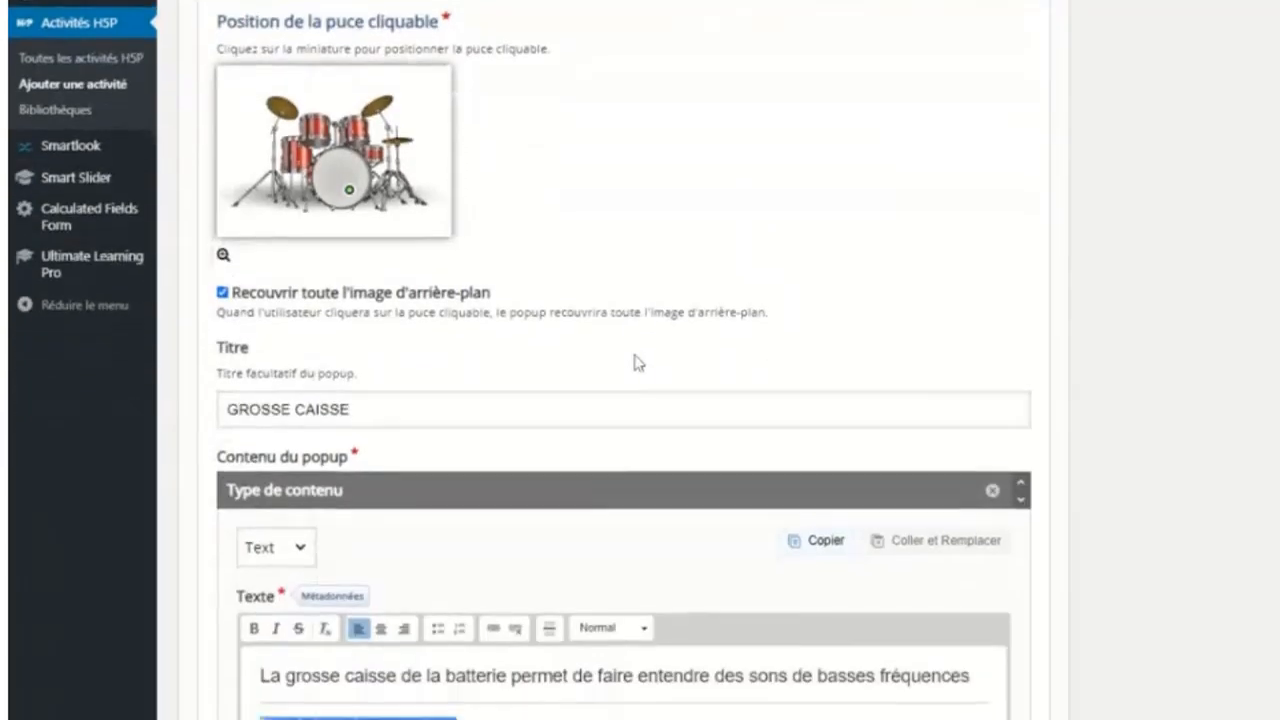
pyautogui.moveTo(458, 517); pyautogui.dragTo(258, 518)
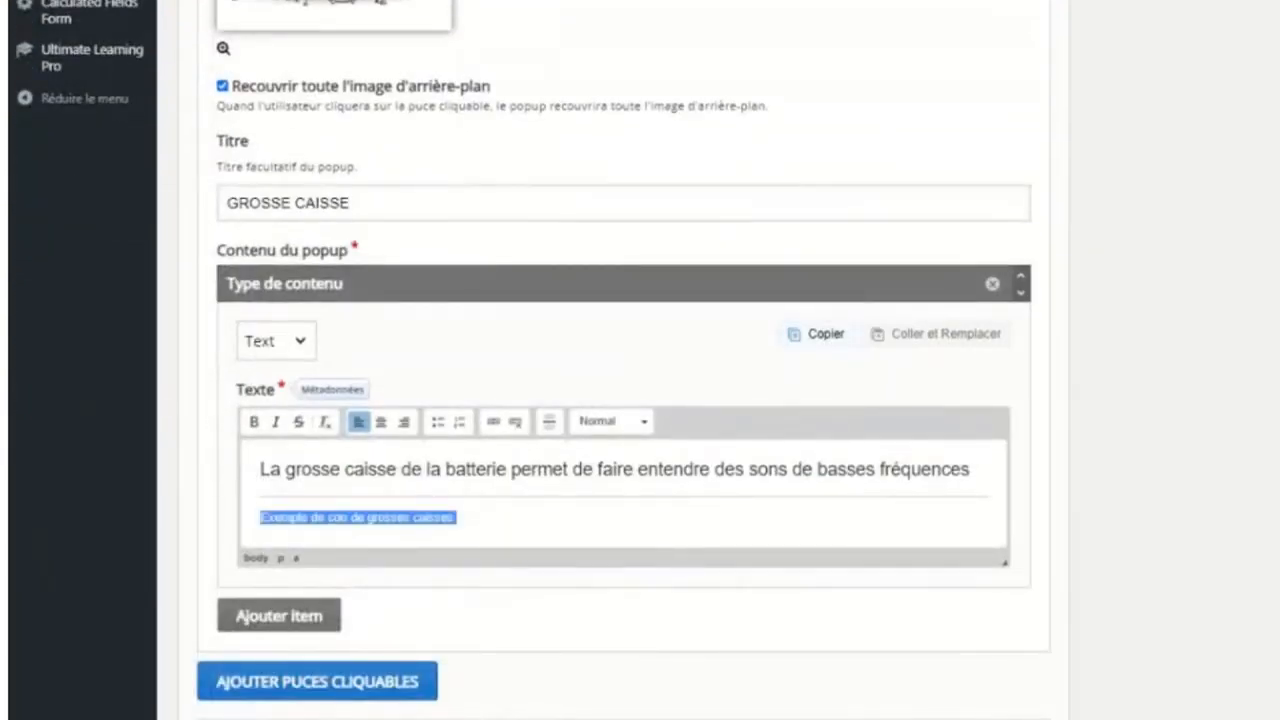
pyautogui.click(254, 421)
pyautogui.click(633, 423)
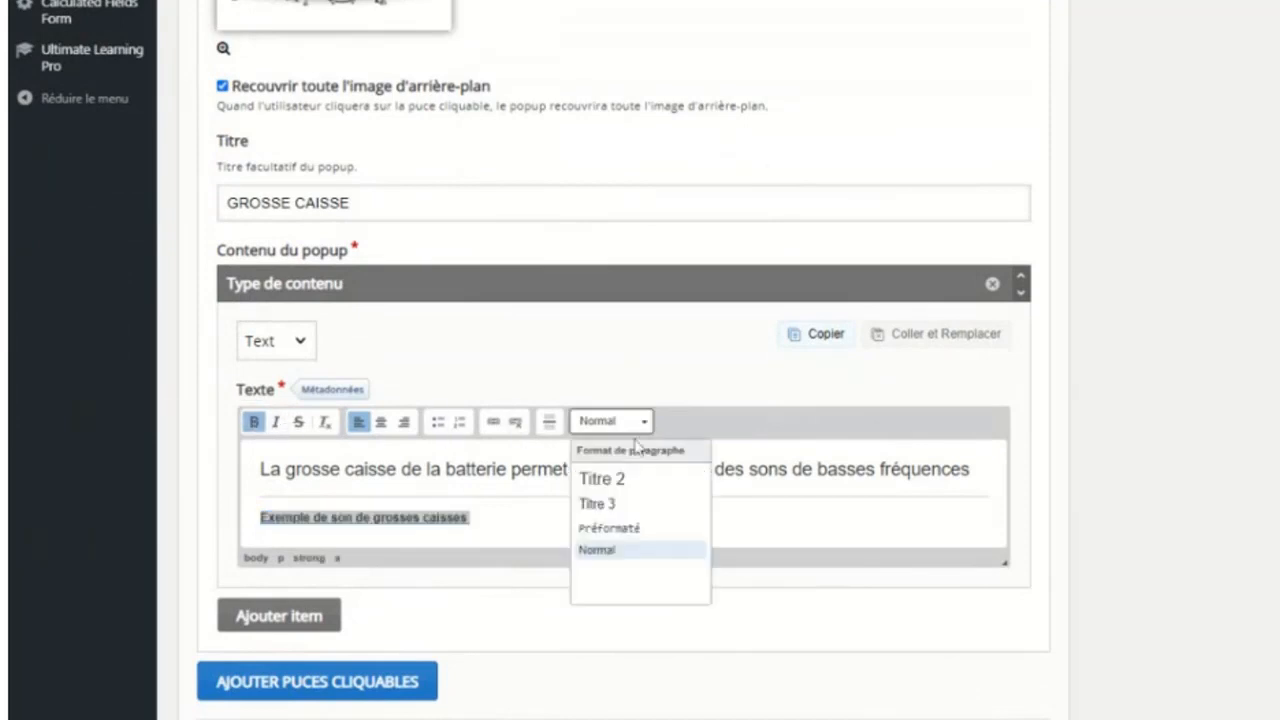
pyautogui.click(604, 505)
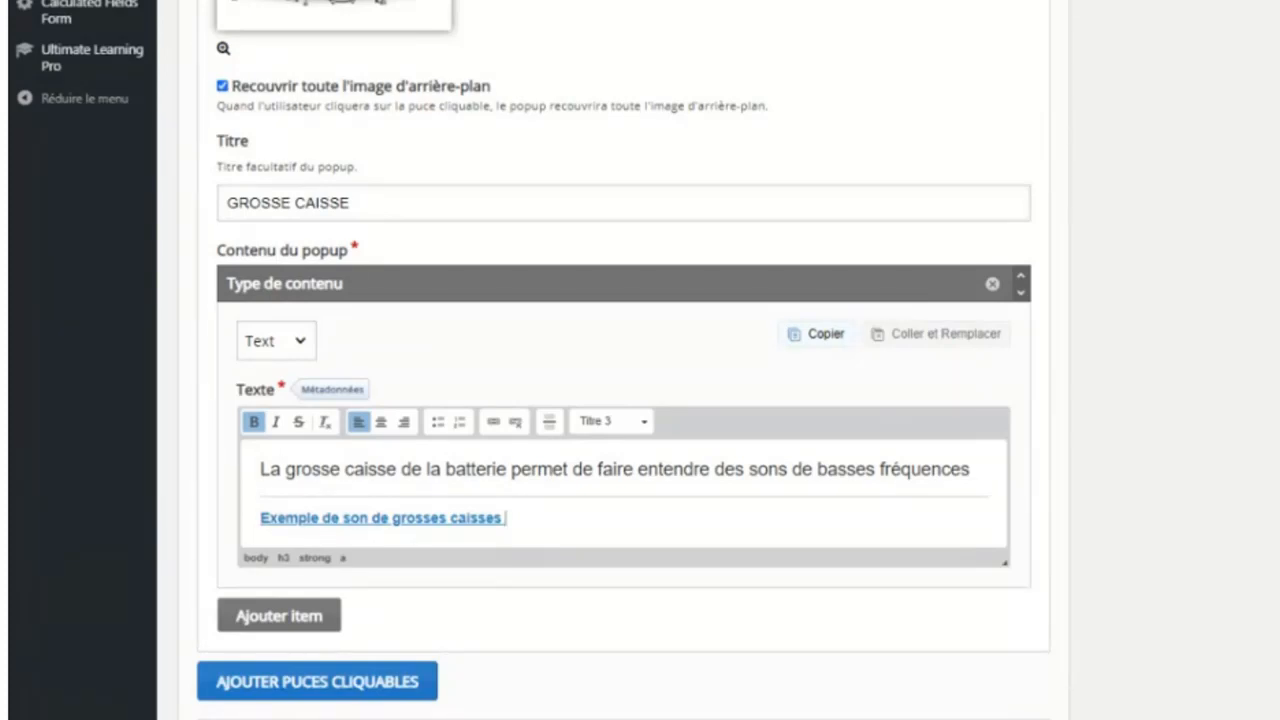
pyautogui.scroll(-2, 371, 534)
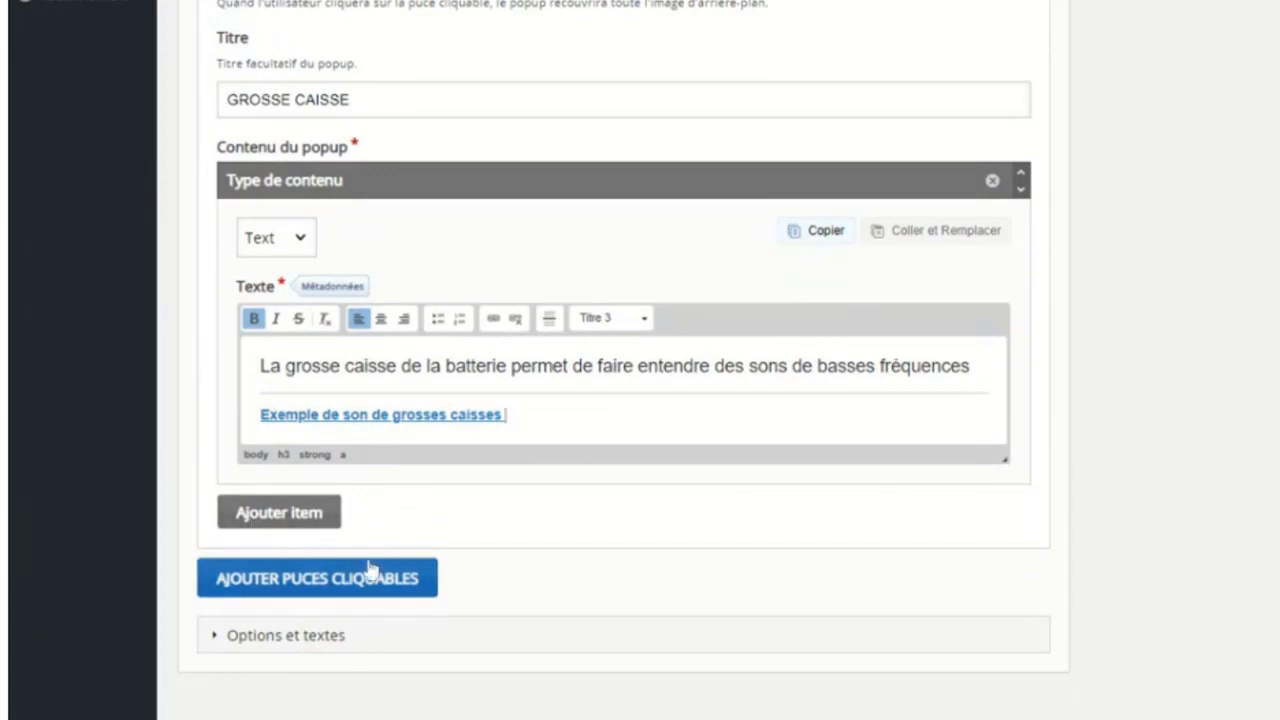
pyautogui.click(286, 520)
pyautogui.scroll(-3, 287, 525)
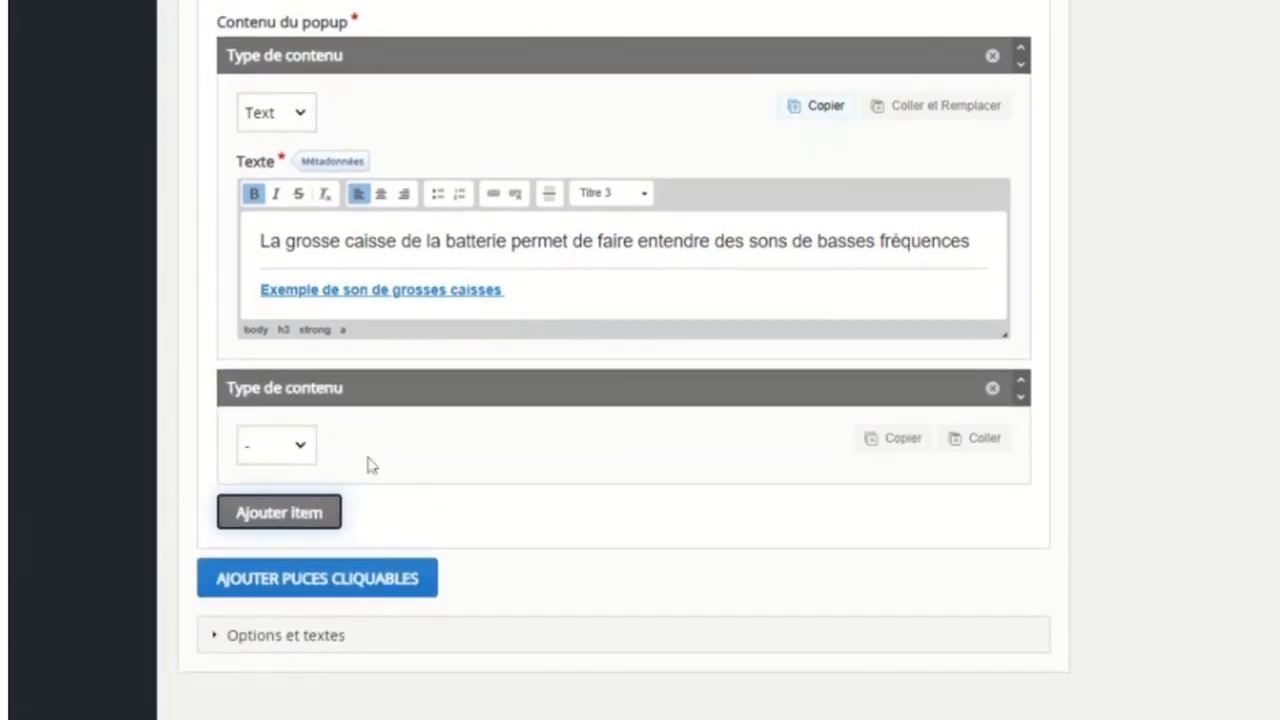
pyautogui.click(308, 455)
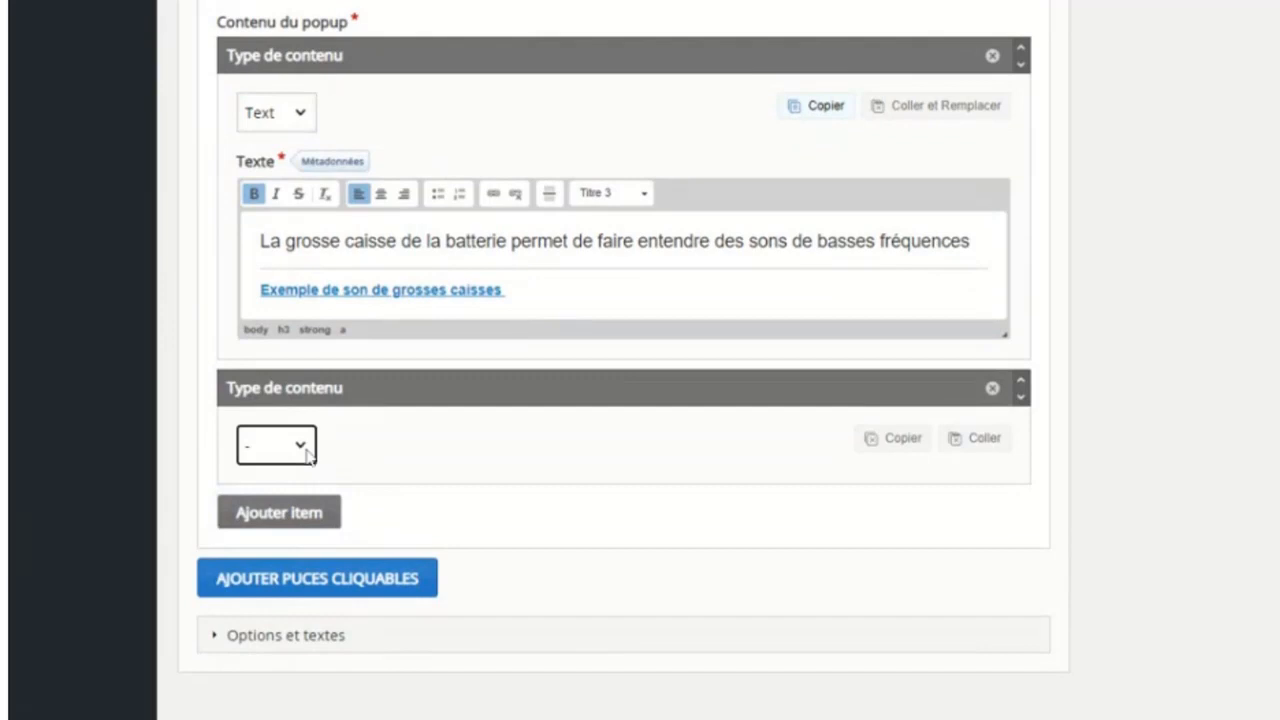
pyautogui.scroll(1, 357, 449)
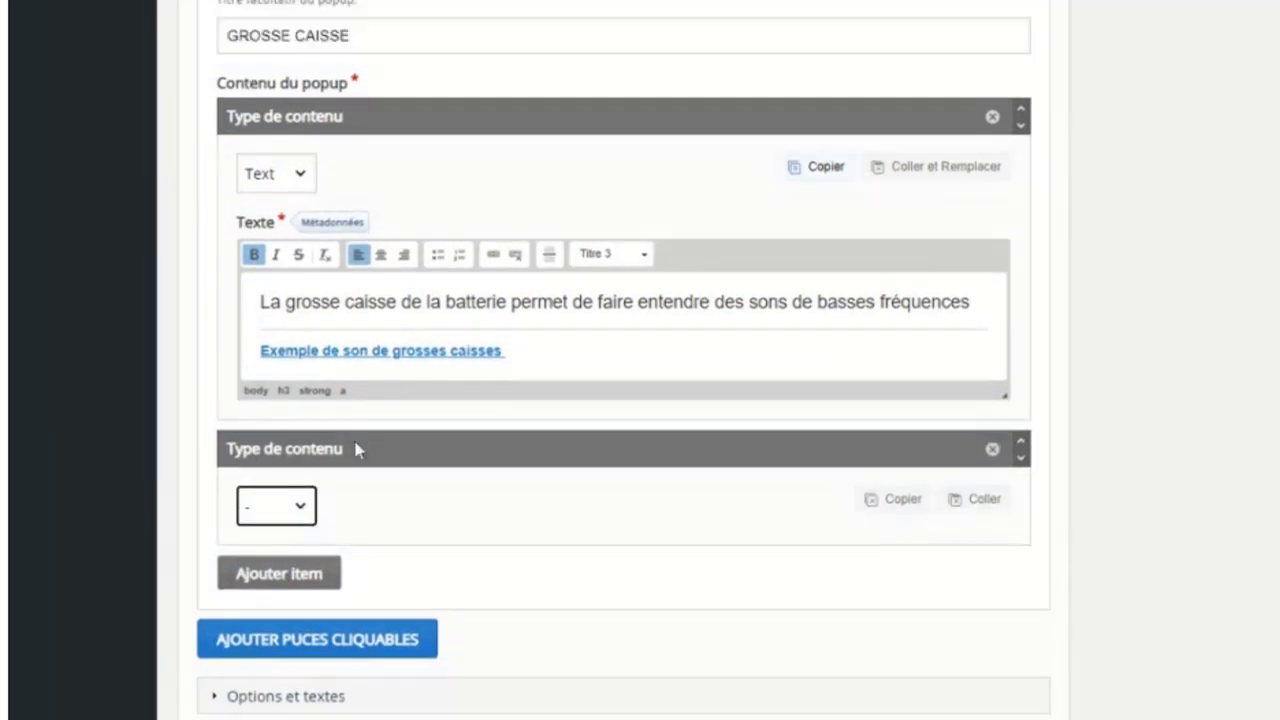
pyautogui.scroll(1, 357, 449)
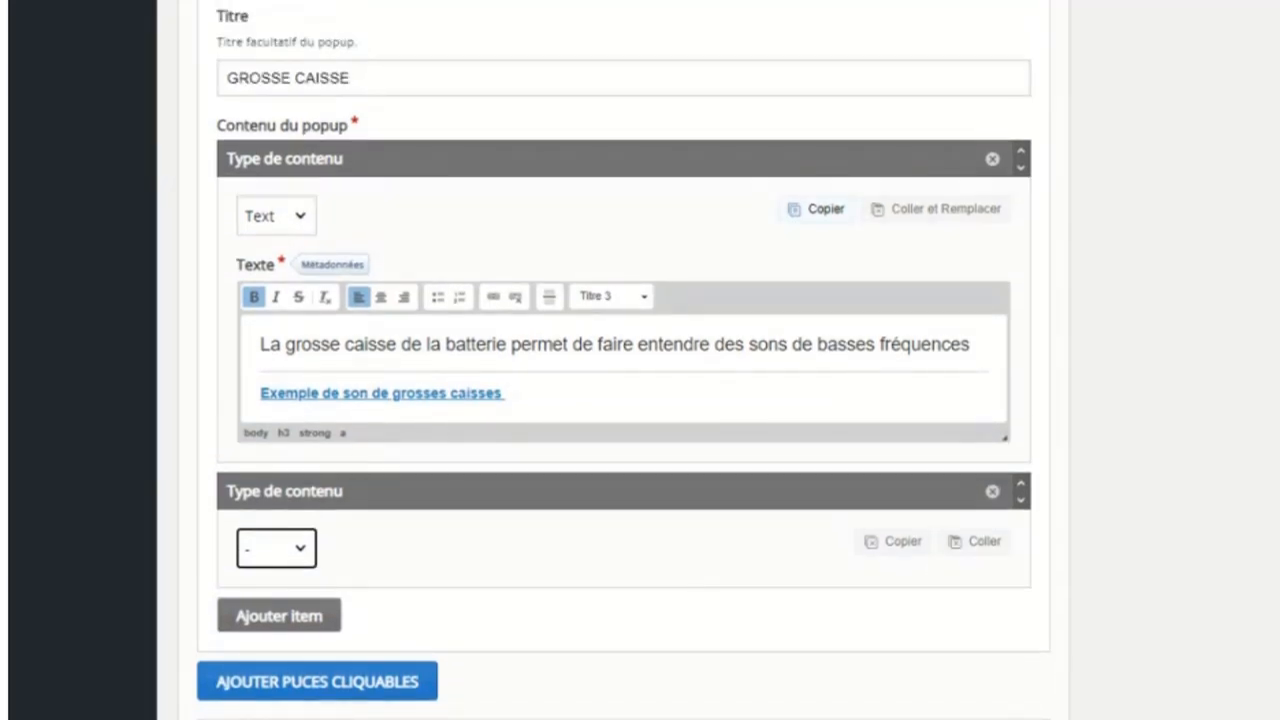
pyautogui.scroll(-2, 206, 180)
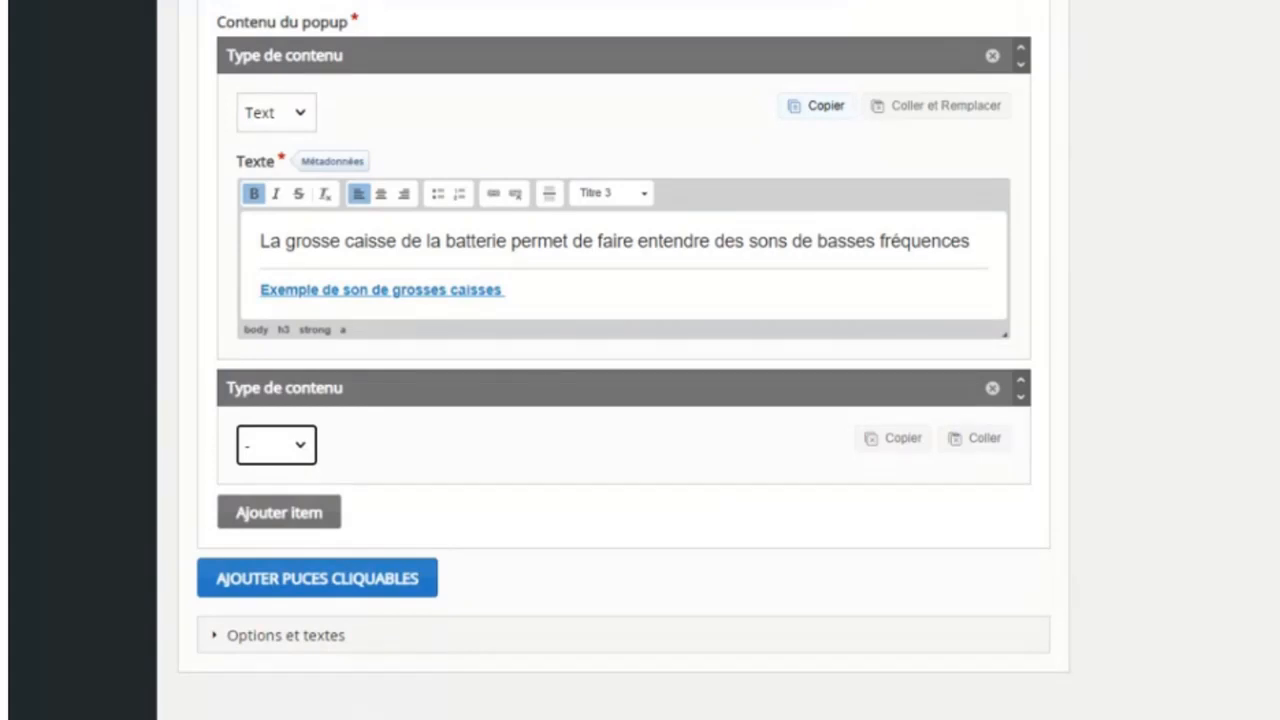
pyautogui.click(992, 388)
pyautogui.click(780, 520)
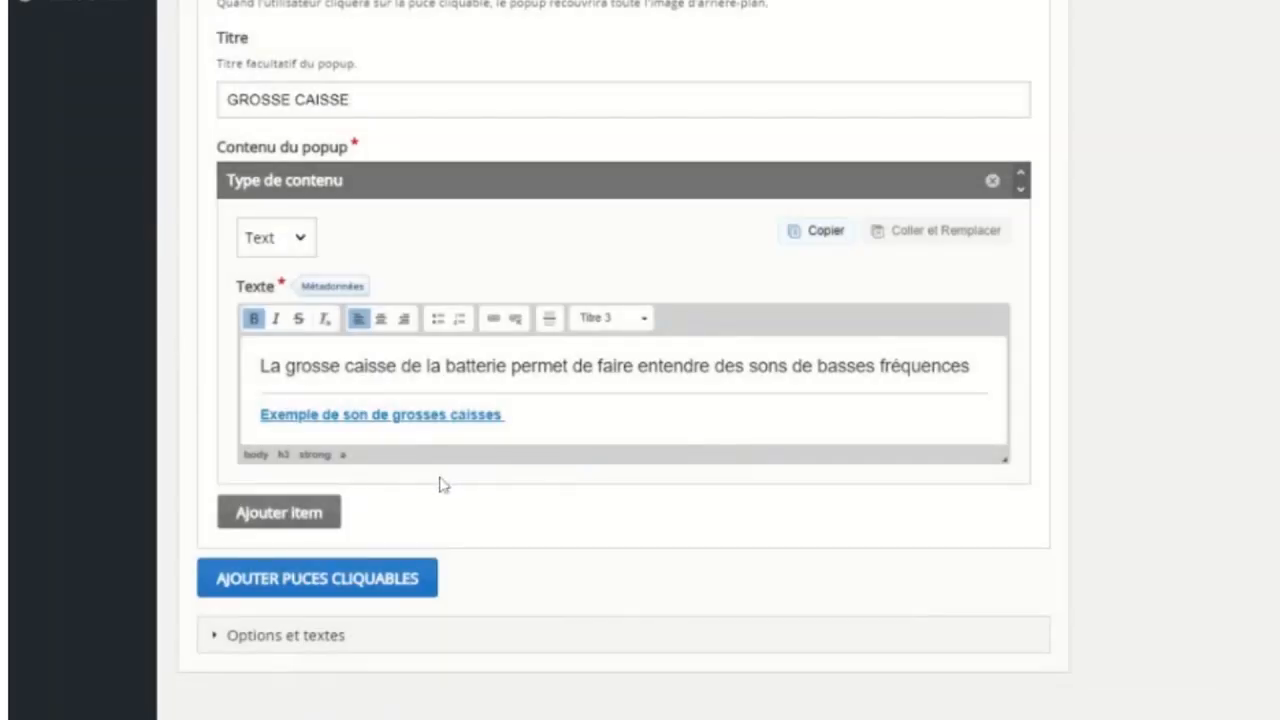
# Save the activity and test the bass drum hotspot's popup and its sound example link
pyautogui.click(338, 585)
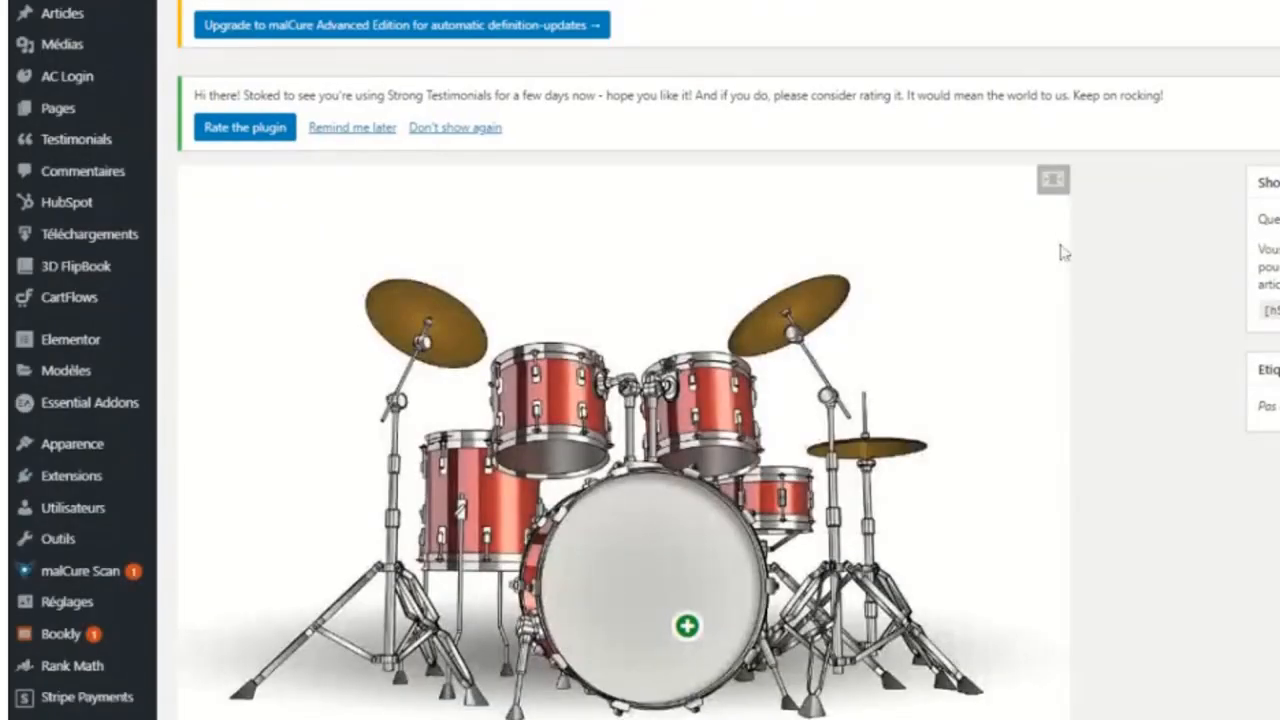
pyautogui.scroll(-2, 1063, 252)
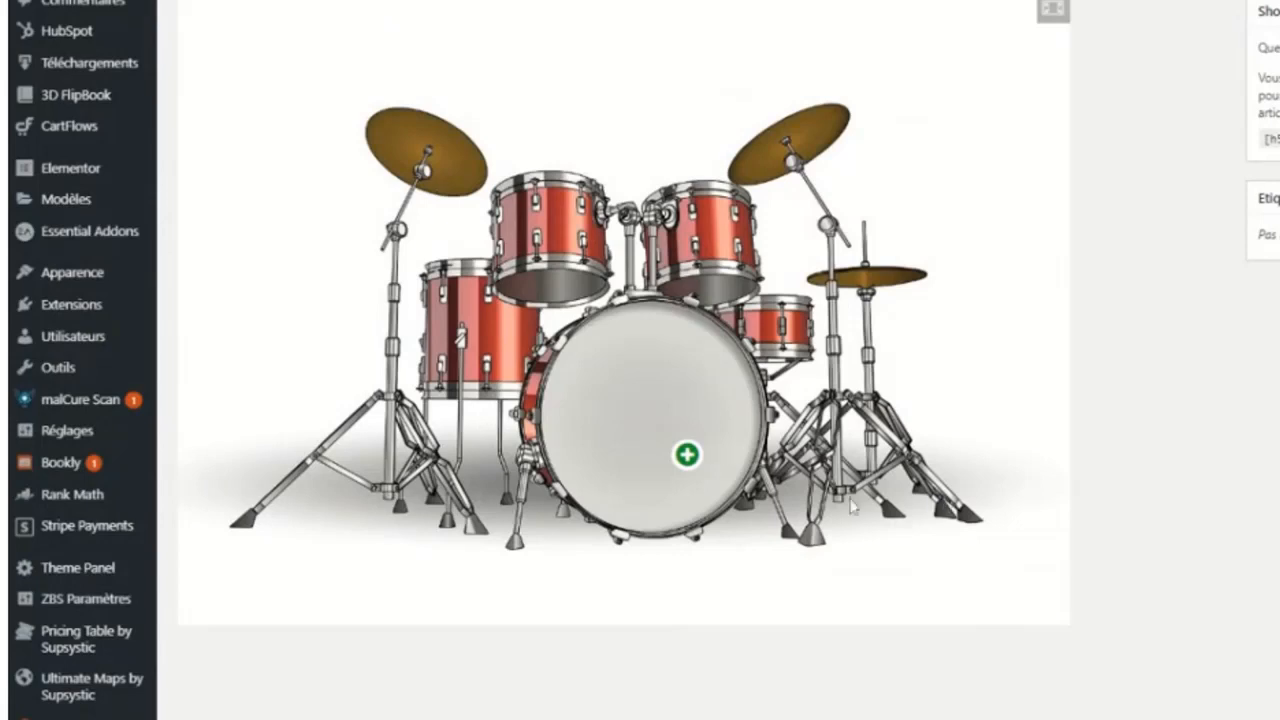
pyautogui.click(688, 460)
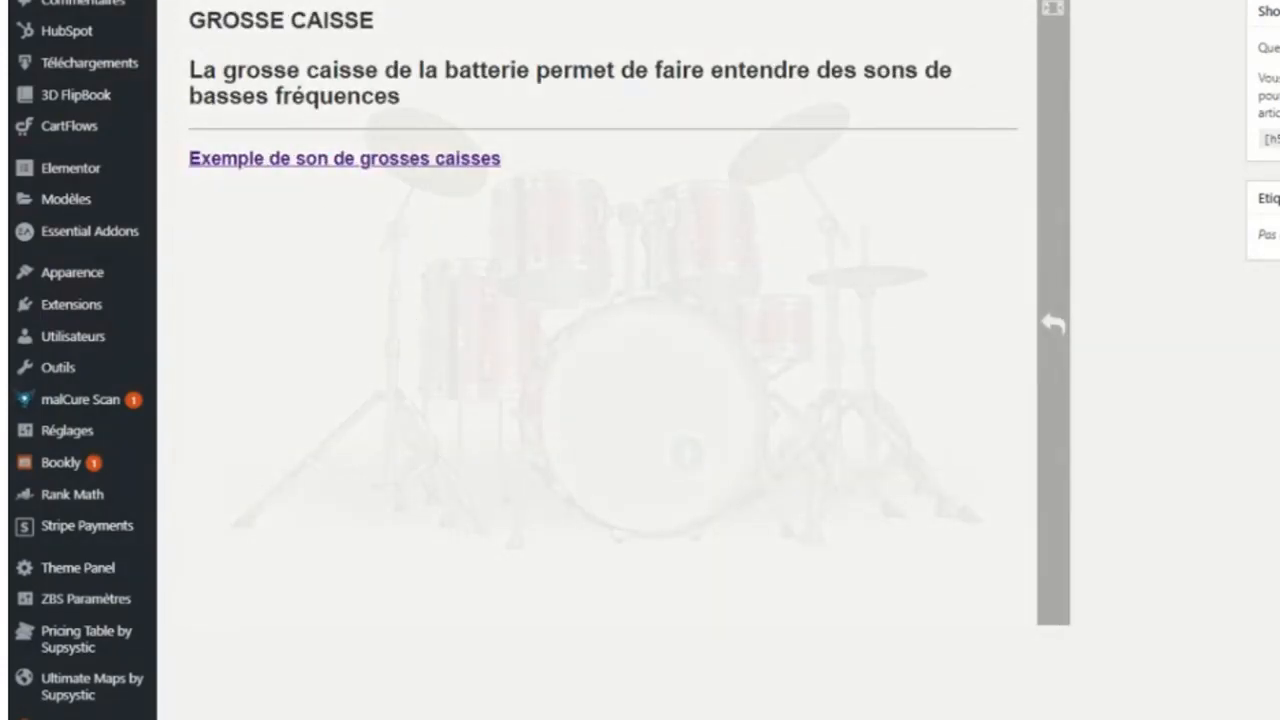
pyautogui.click(384, 172)
pyautogui.click(1050, 323)
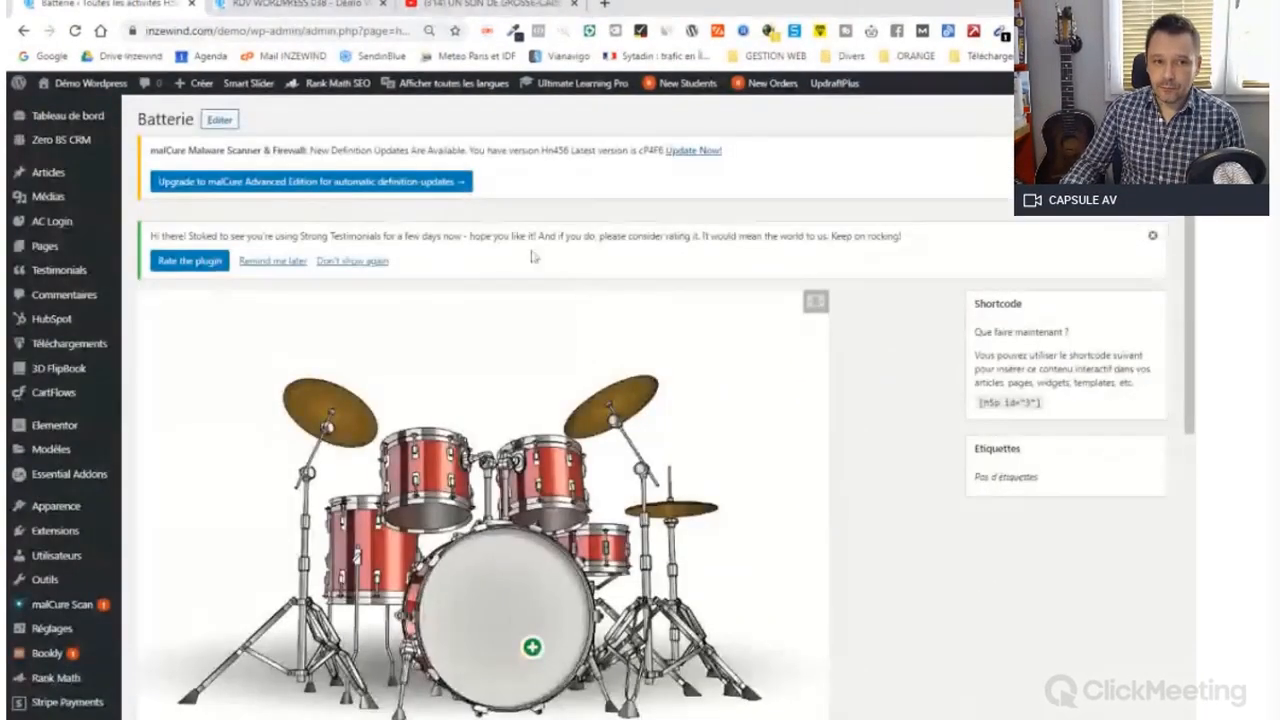
# Reopen the Batterie activity for editing and add a second clickable hotspot after GROSSE CAISSE
pyautogui.click(220, 120)
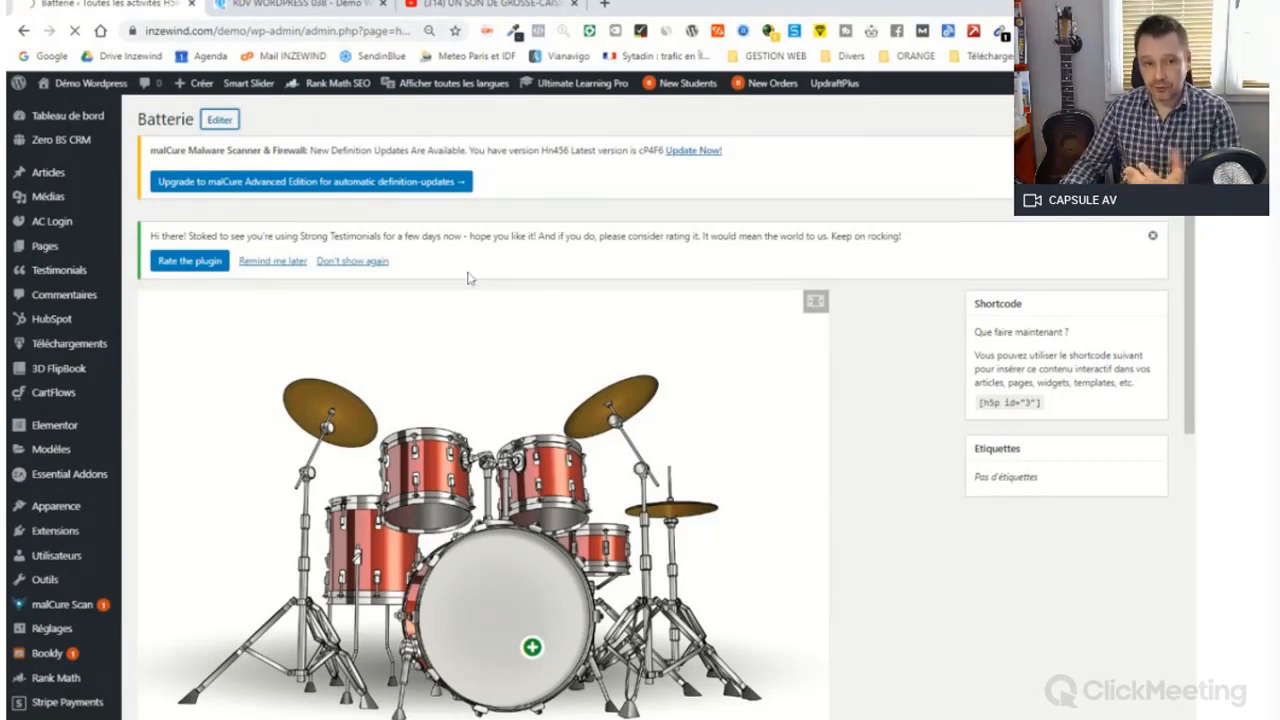
pyautogui.scroll(-4, 525, 362)
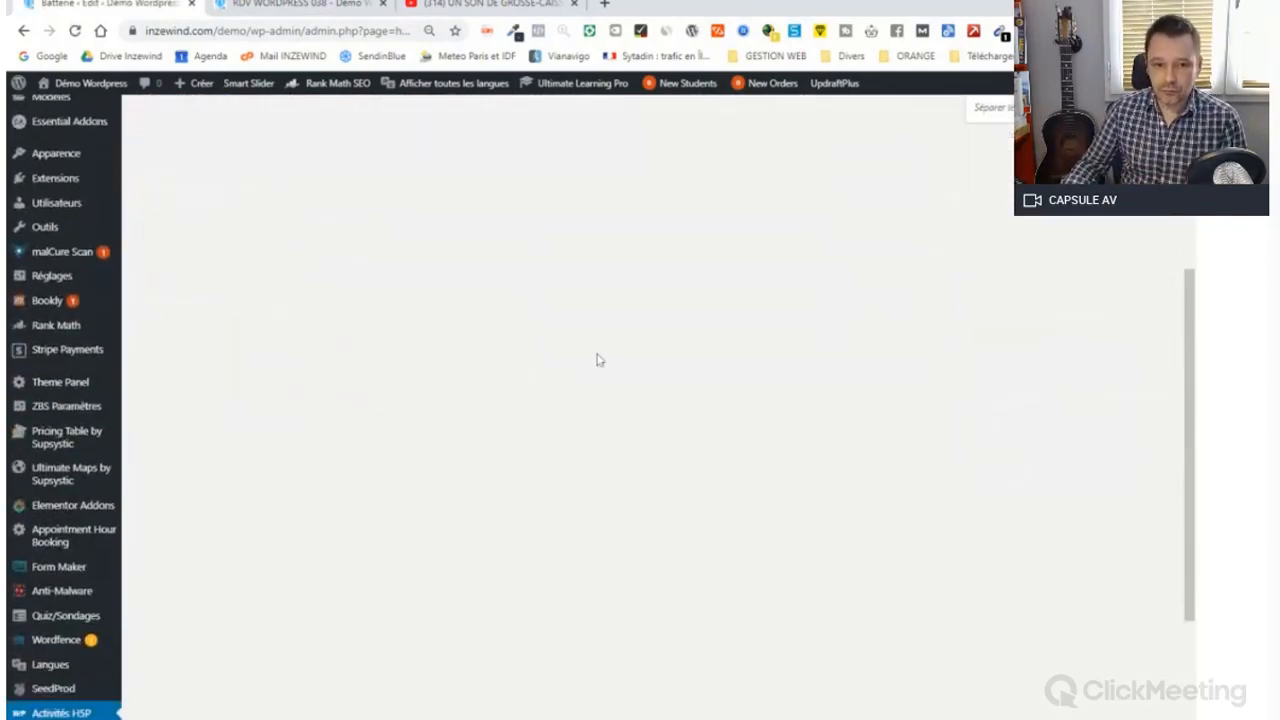
pyautogui.scroll(-4, 597, 358)
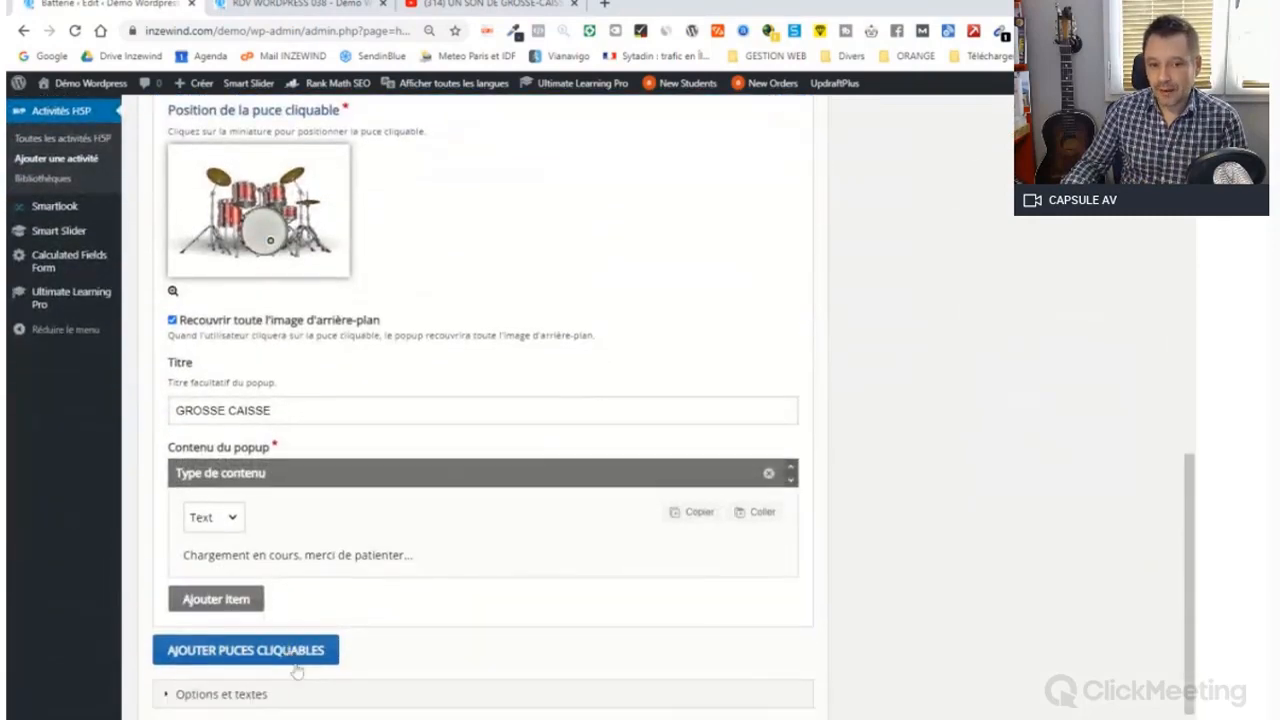
pyautogui.scroll(-2, 275, 640)
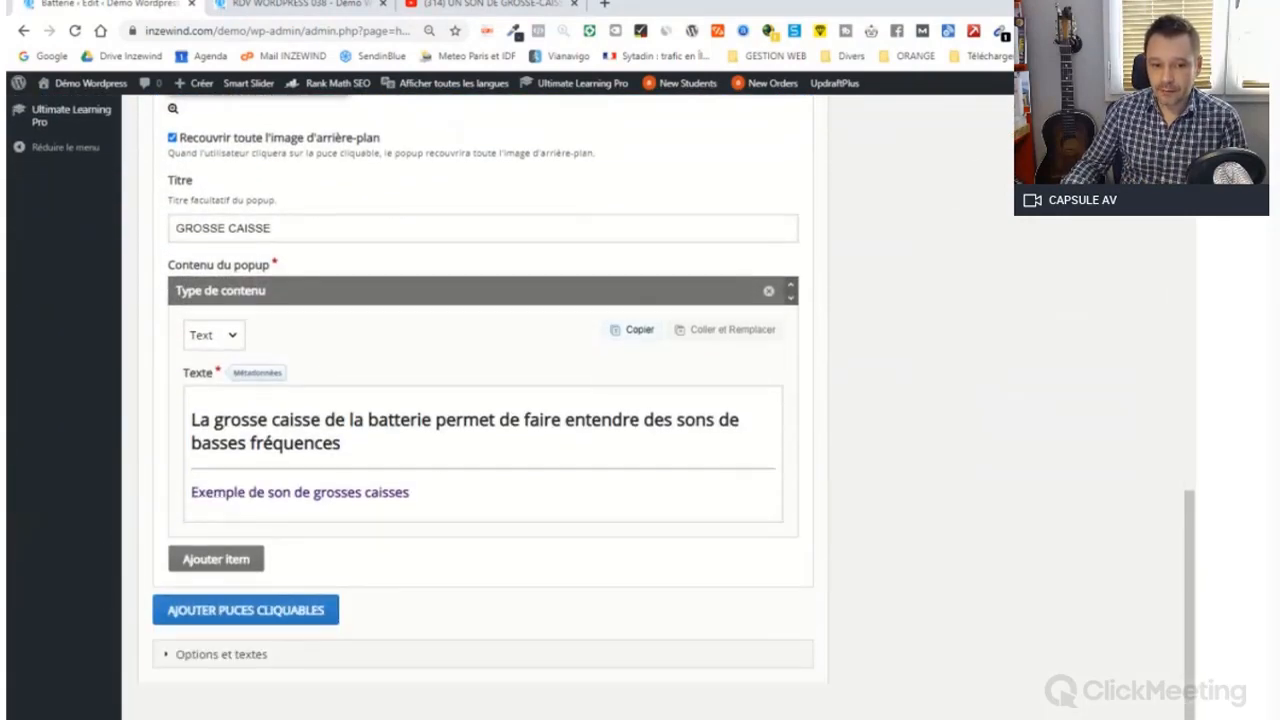
pyautogui.click(258, 612)
pyautogui.scroll(-4, 266, 614)
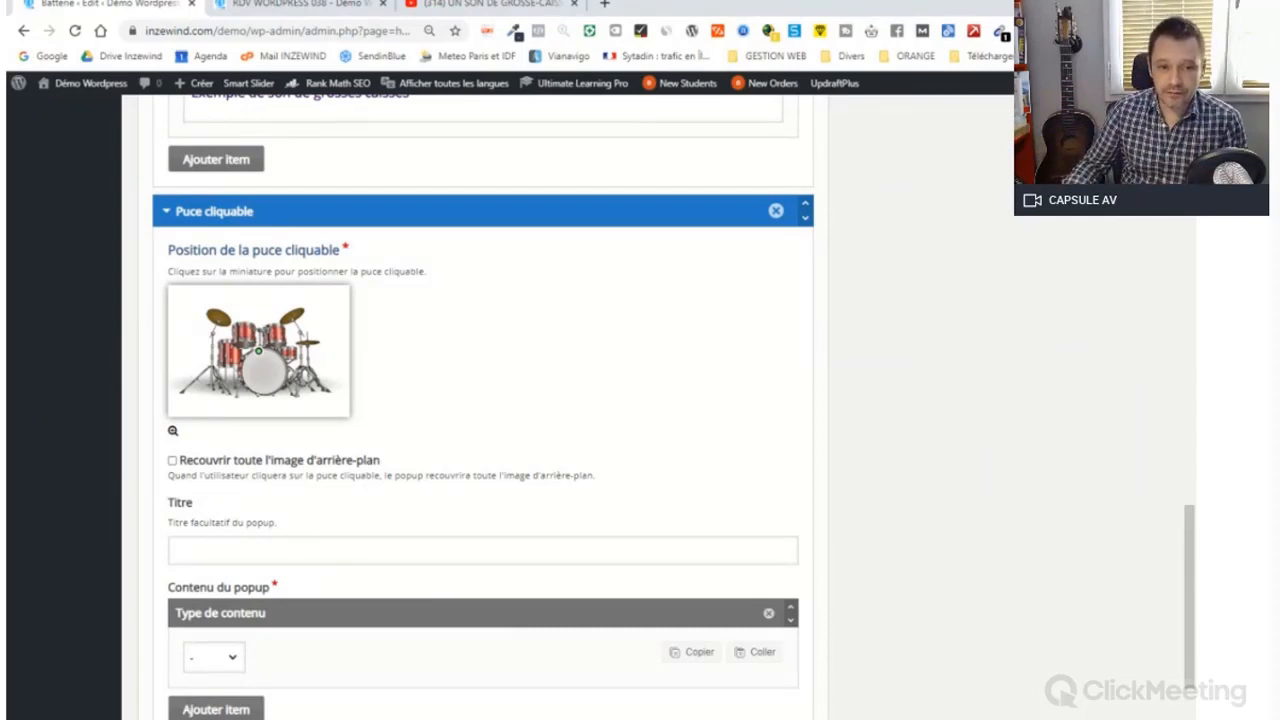
# Enlarge the new hotspot's position picture and place the hotspot on the small red drum just beside the bass drum
pyautogui.scroll(-2, 483, 400)
pyautogui.click(176, 404)
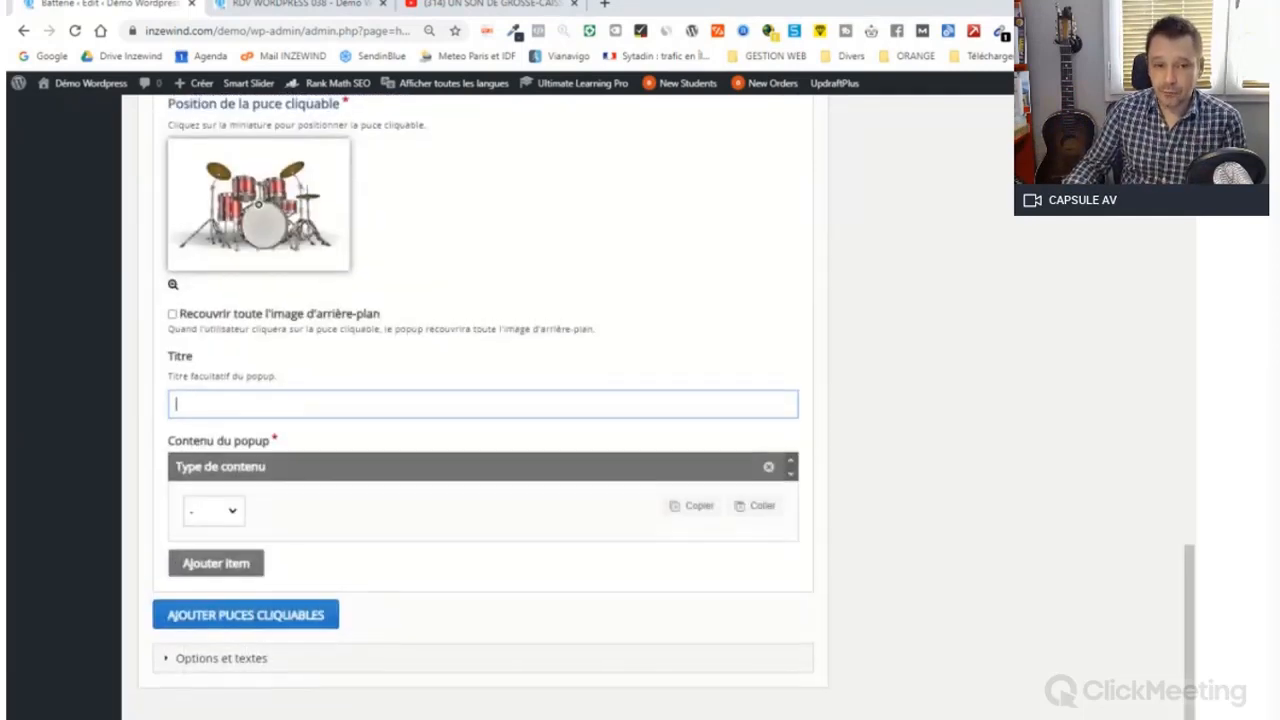
pyautogui.scroll(1, 483, 400)
pyautogui.scroll(1, 483, 400)
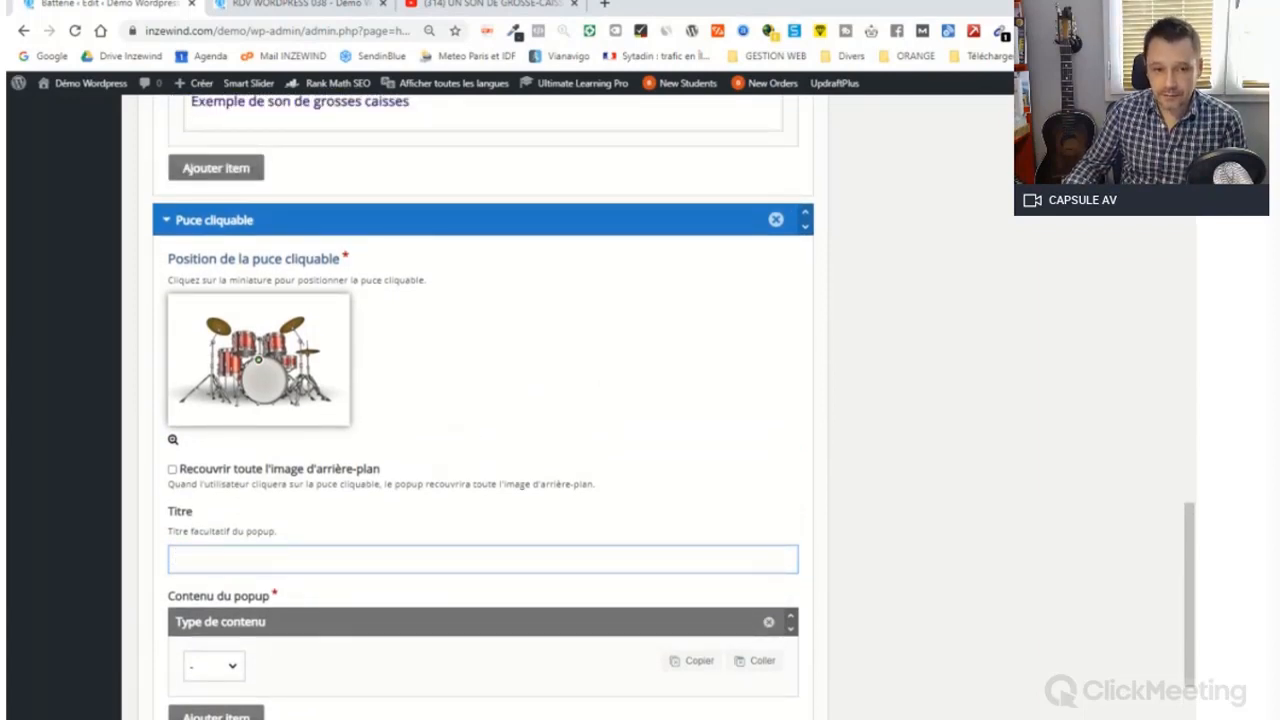
pyautogui.click(258, 359)
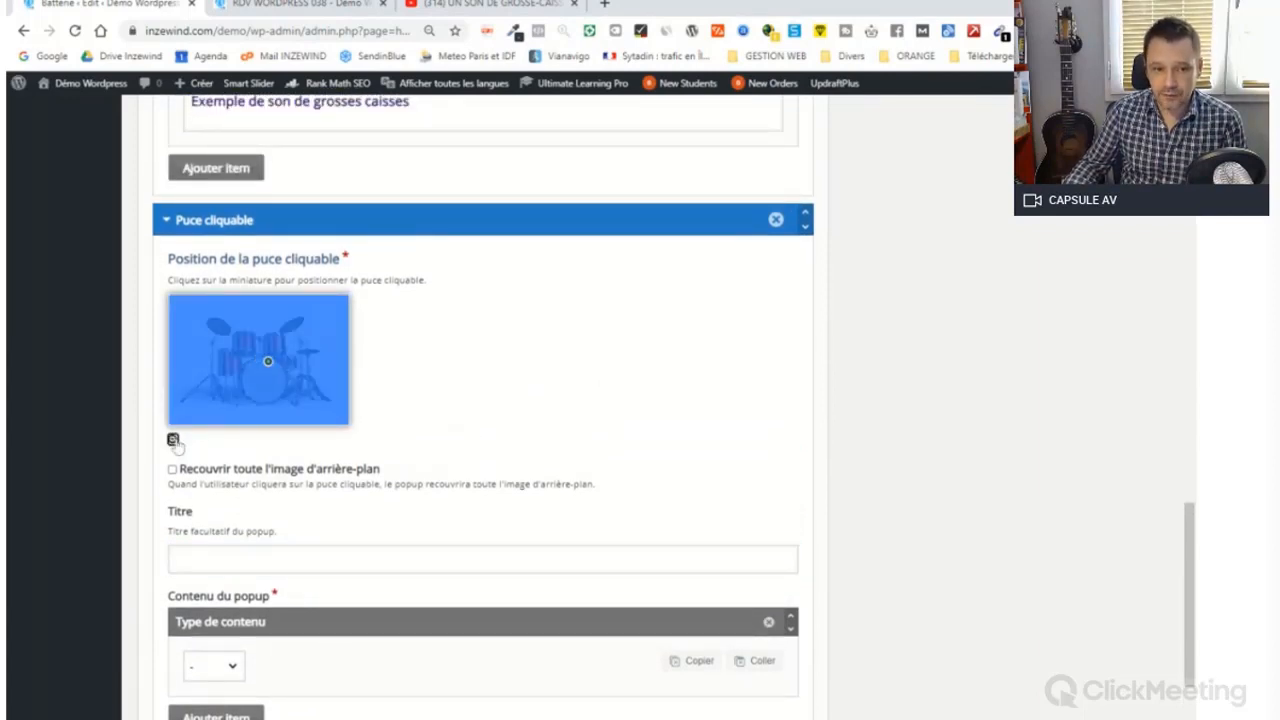
pyautogui.click(172, 440)
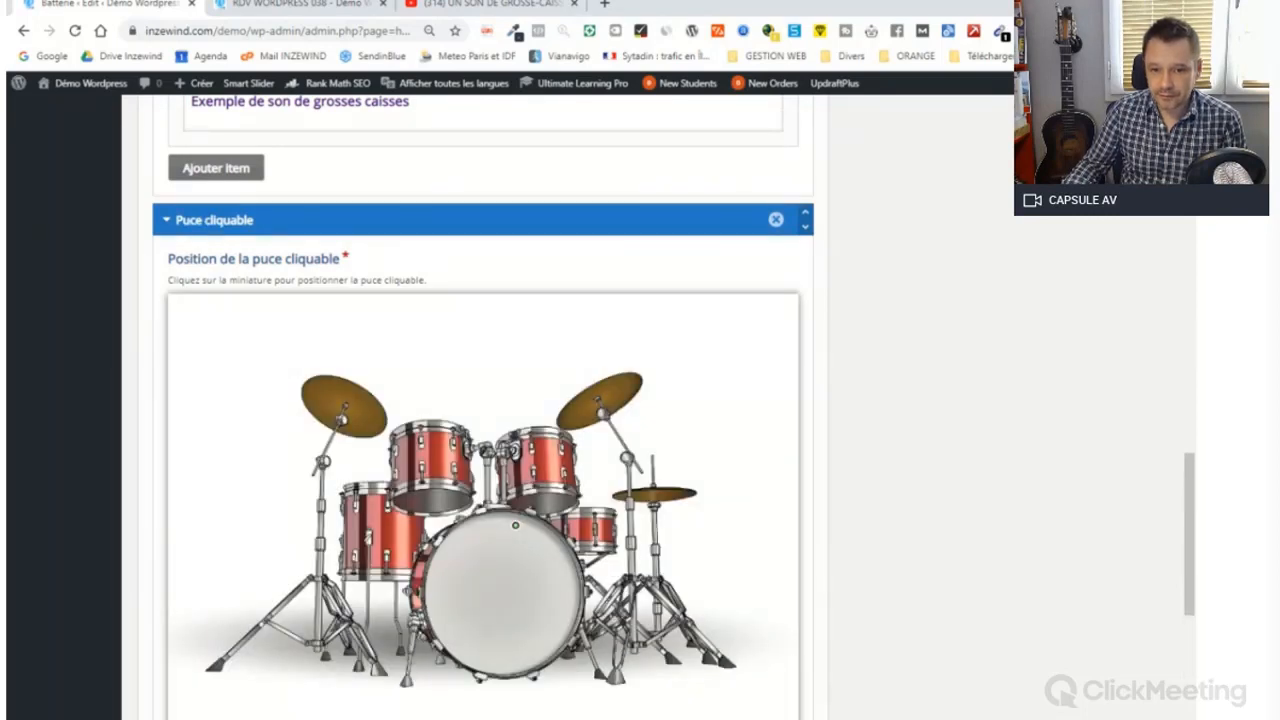
pyautogui.click(598, 514)
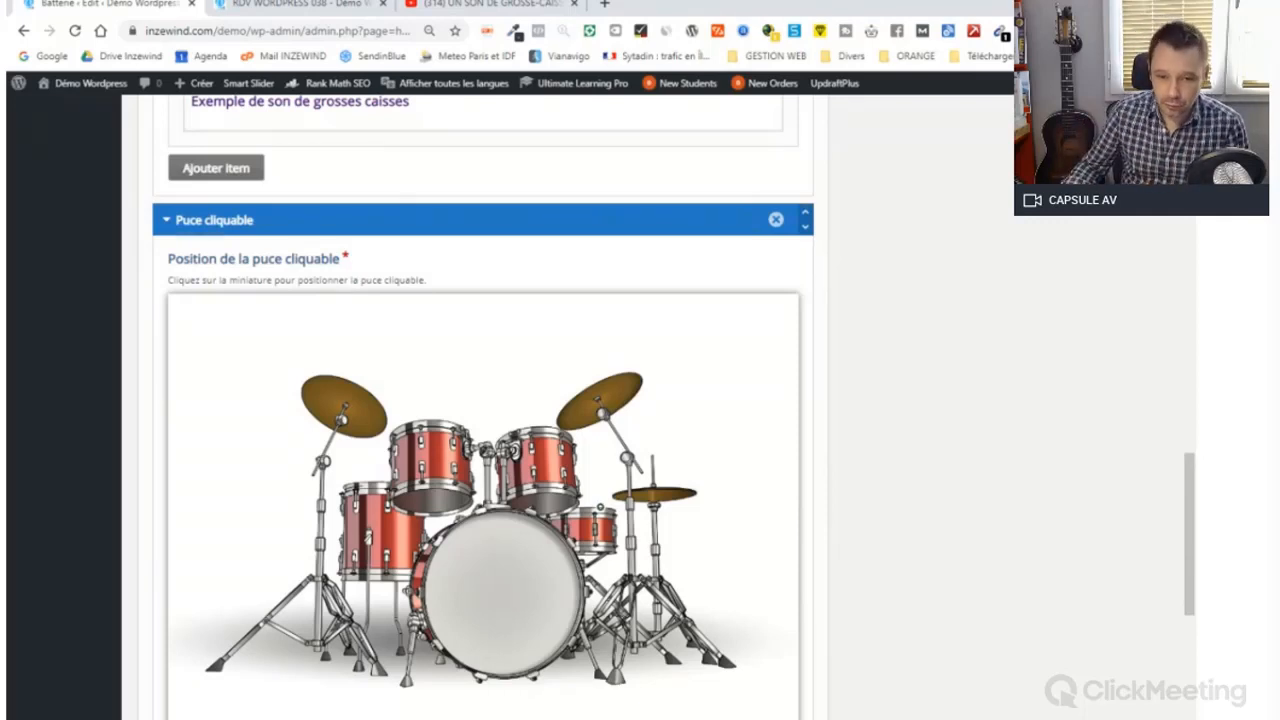
# Title the second hotspot's popup "CAISSE CLAIRE" and set its content type to Video
pyautogui.scroll(-2, 240, 566)
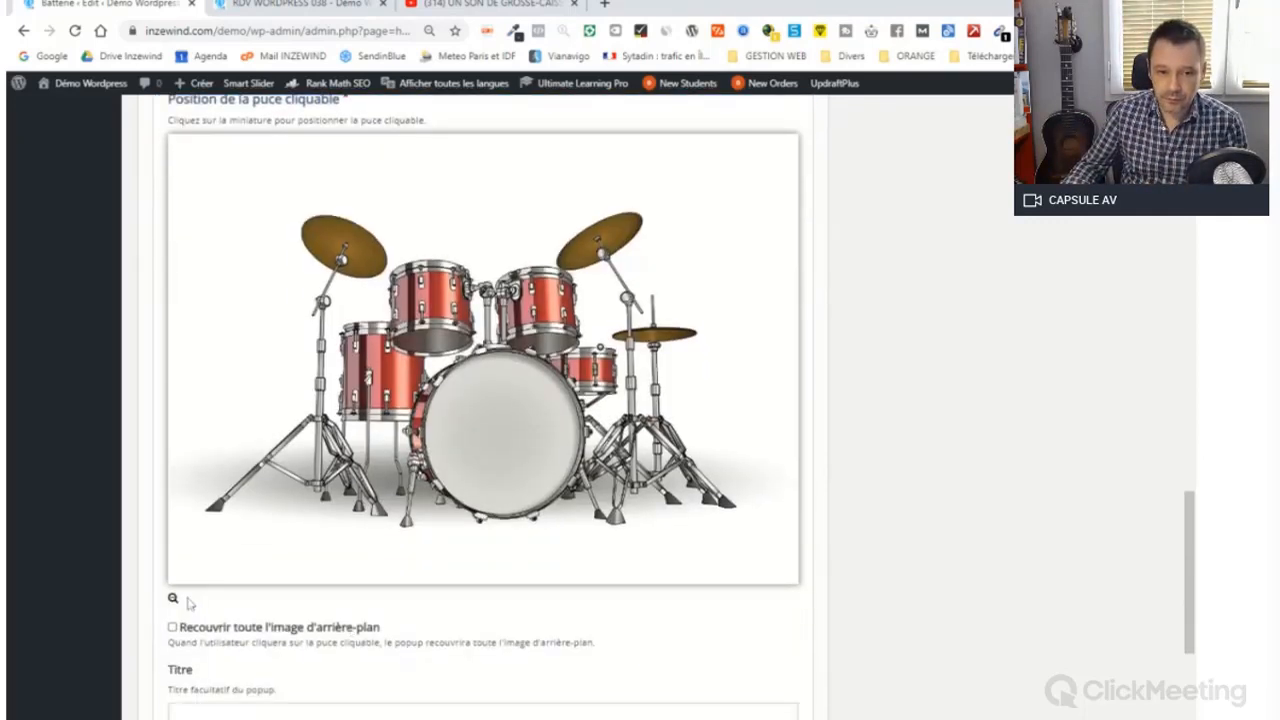
pyautogui.scroll(2, 292, 440)
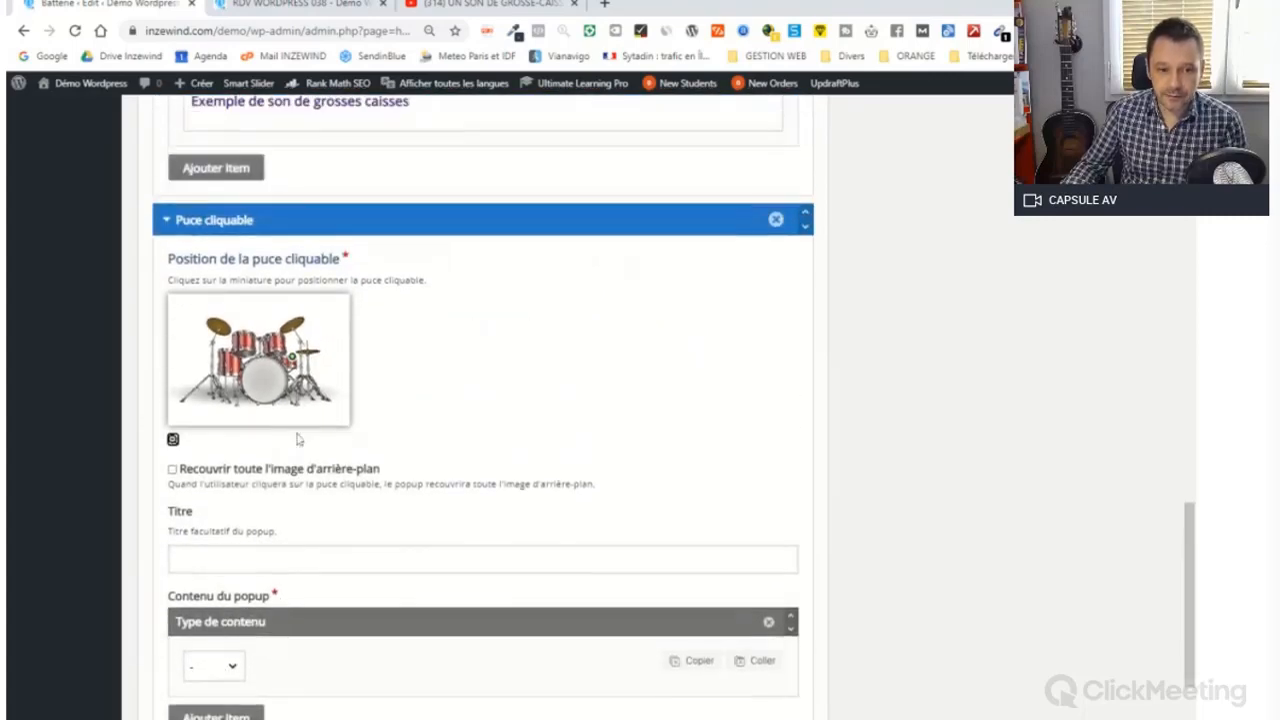
pyautogui.click(213, 557)
pyautogui.write('CAISSE CLAIRE')
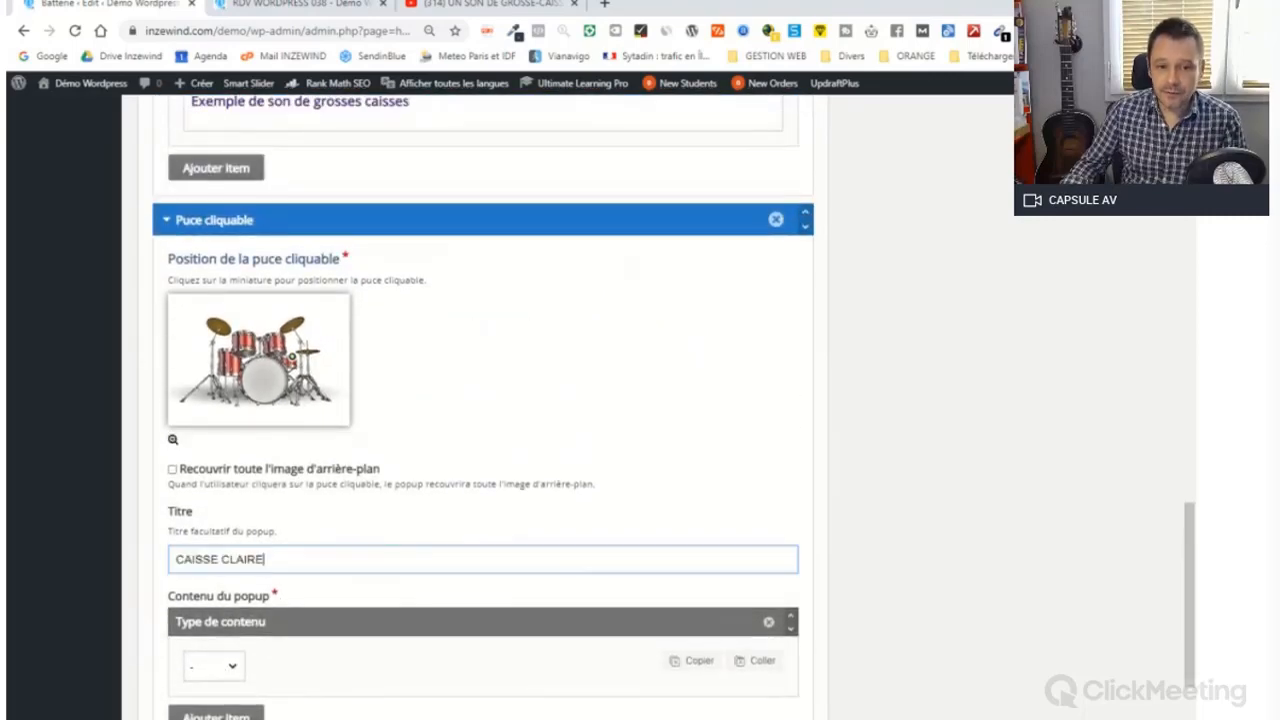
pyautogui.scroll(-2, 236, 513)
pyautogui.click(233, 508)
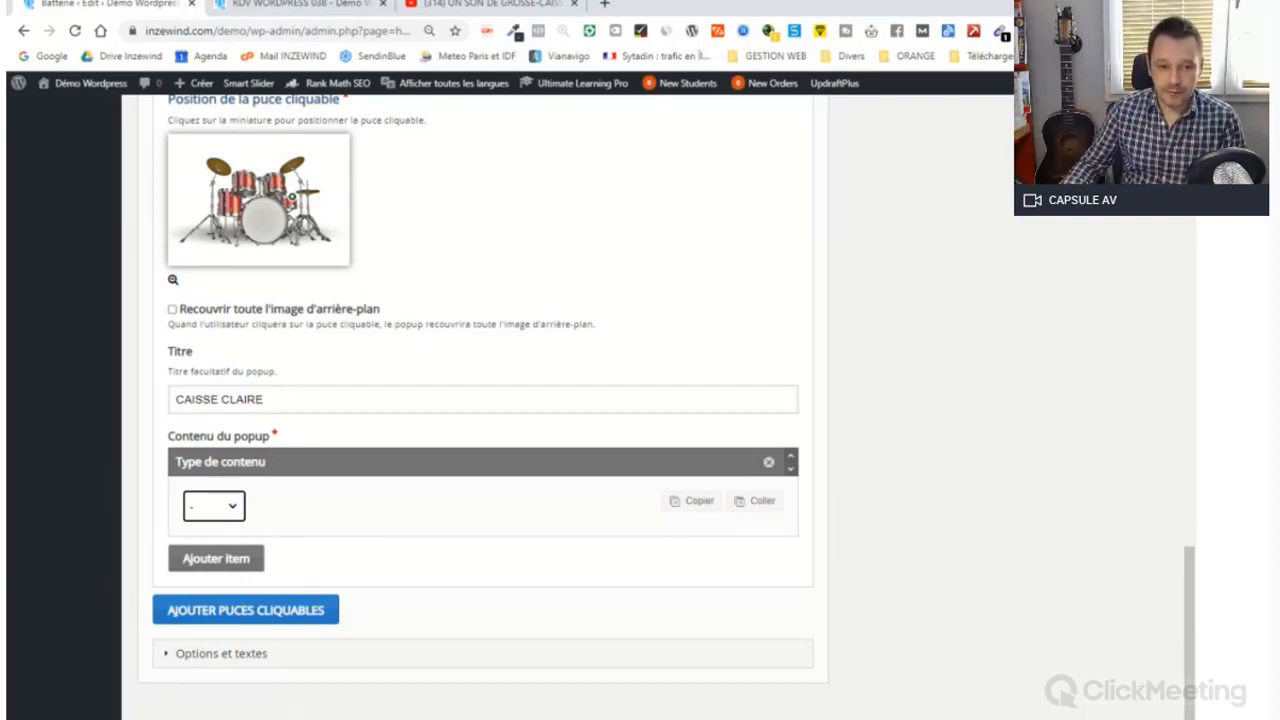
pyautogui.click(230, 564)
pyautogui.scroll(-1, 301, 530)
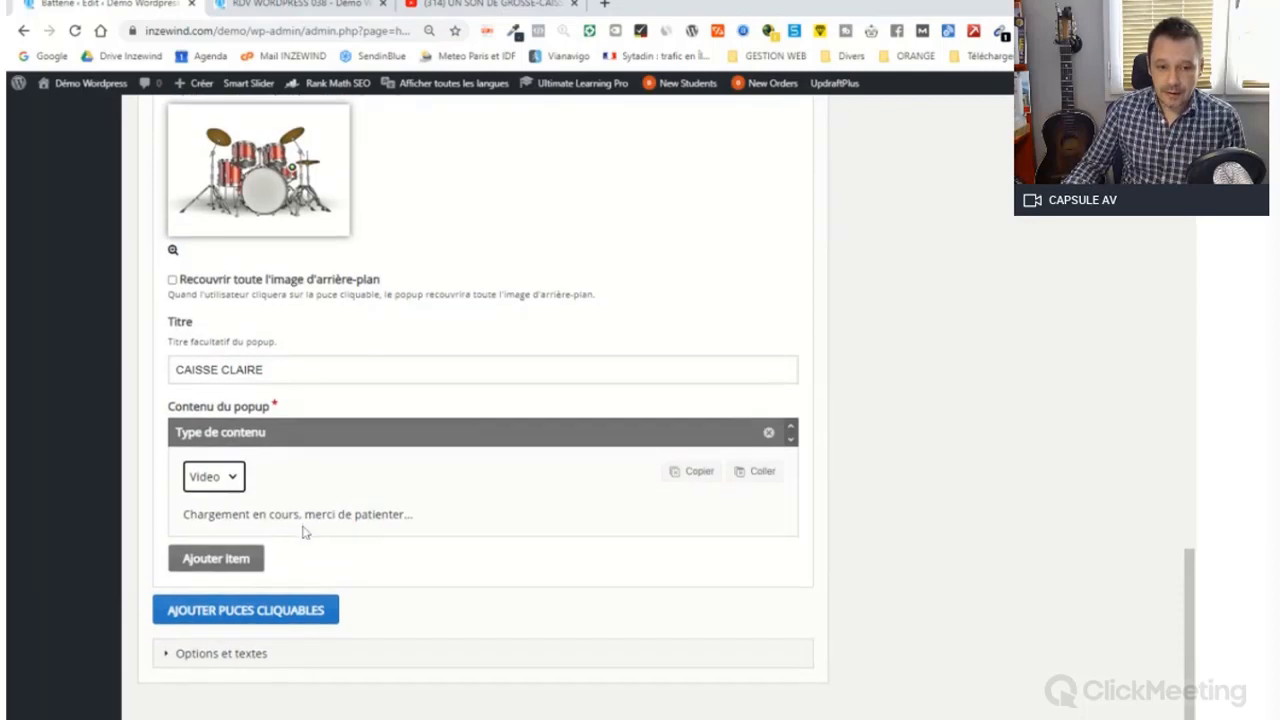
# Title the popup's video "Son de caisse claire" and open the entry for adding its video source
pyautogui.scroll(-2, 256, 544)
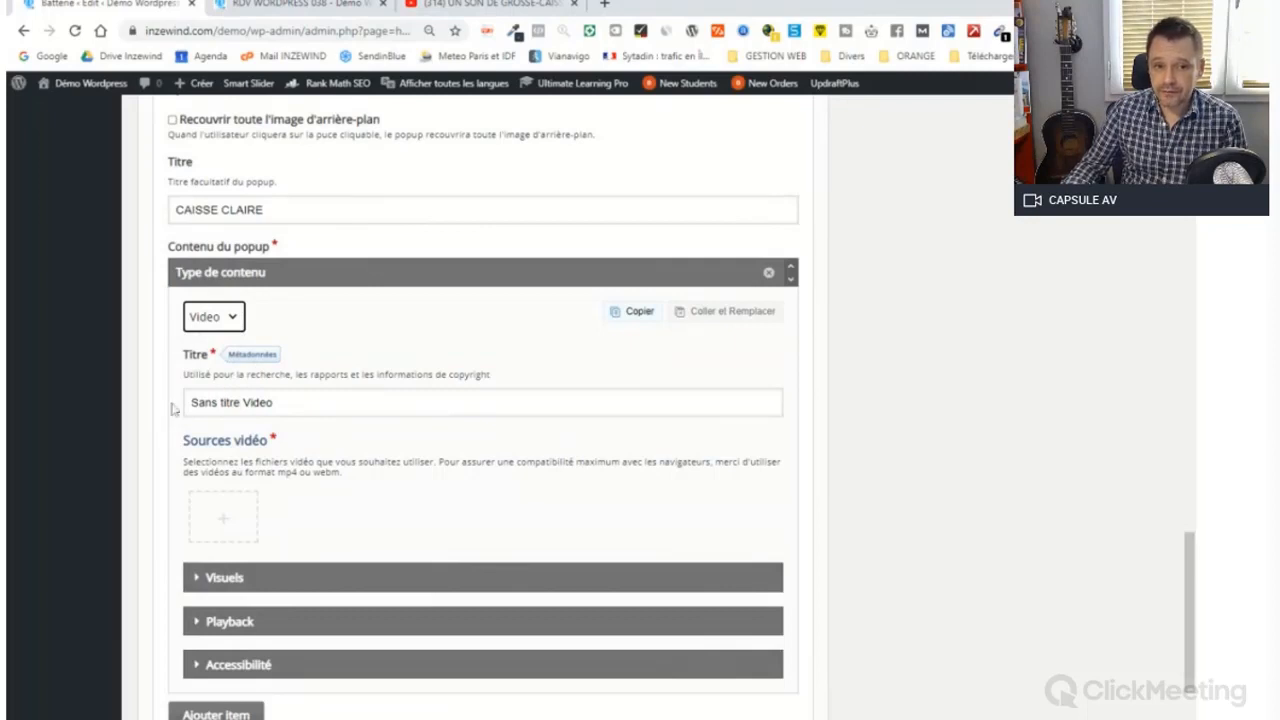
pyautogui.moveTo(273, 402); pyautogui.dragTo(180, 414)
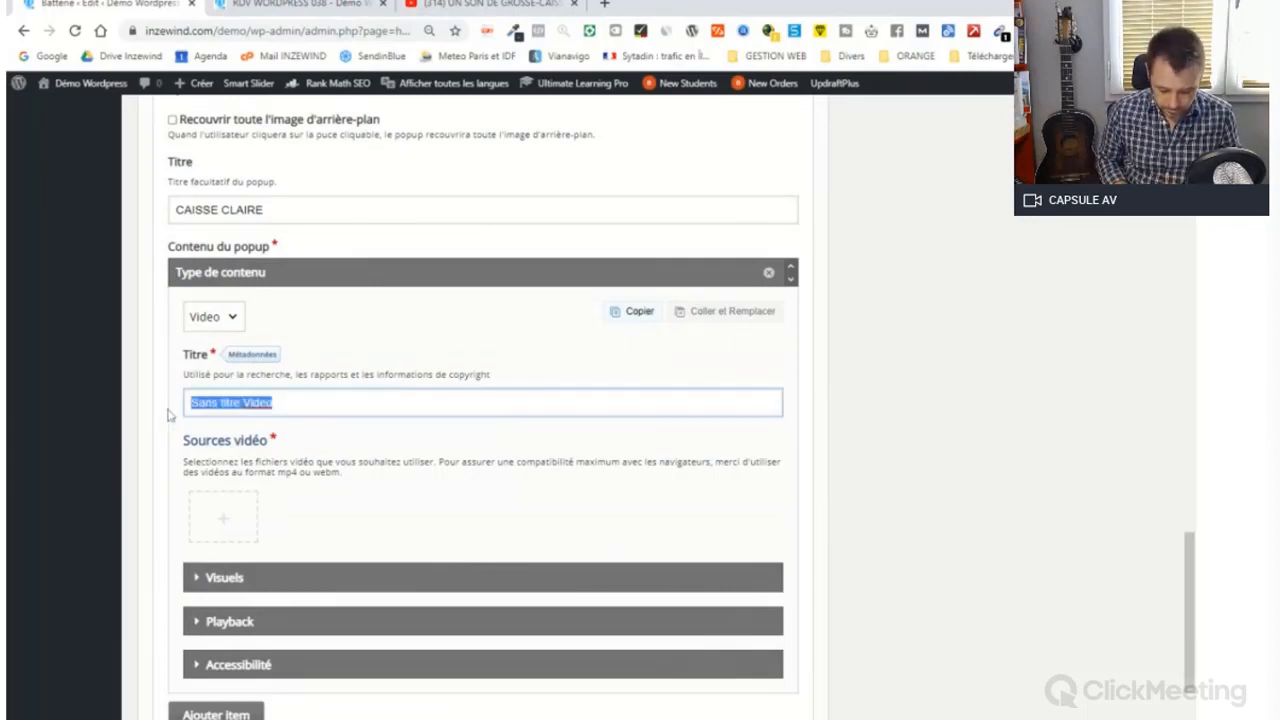
pyautogui.write('Son de caisse c')
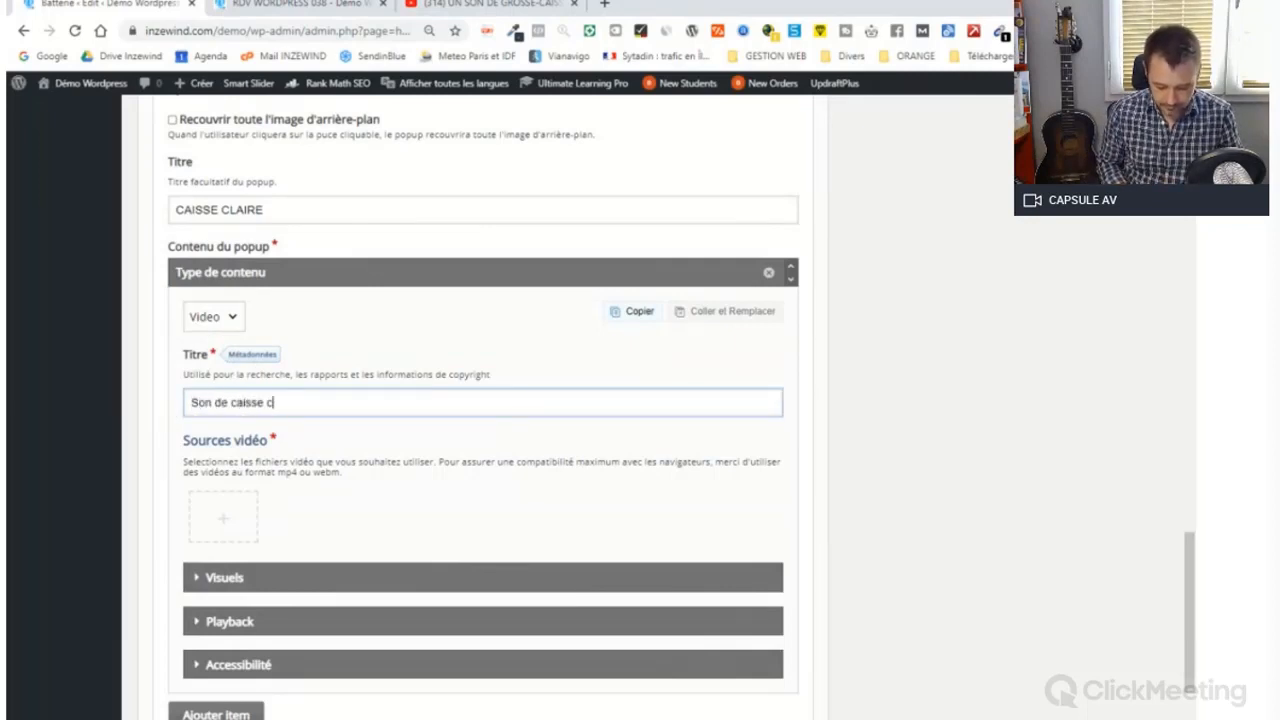
pyautogui.write('laire')
pyautogui.scroll(-1, 168, 418)
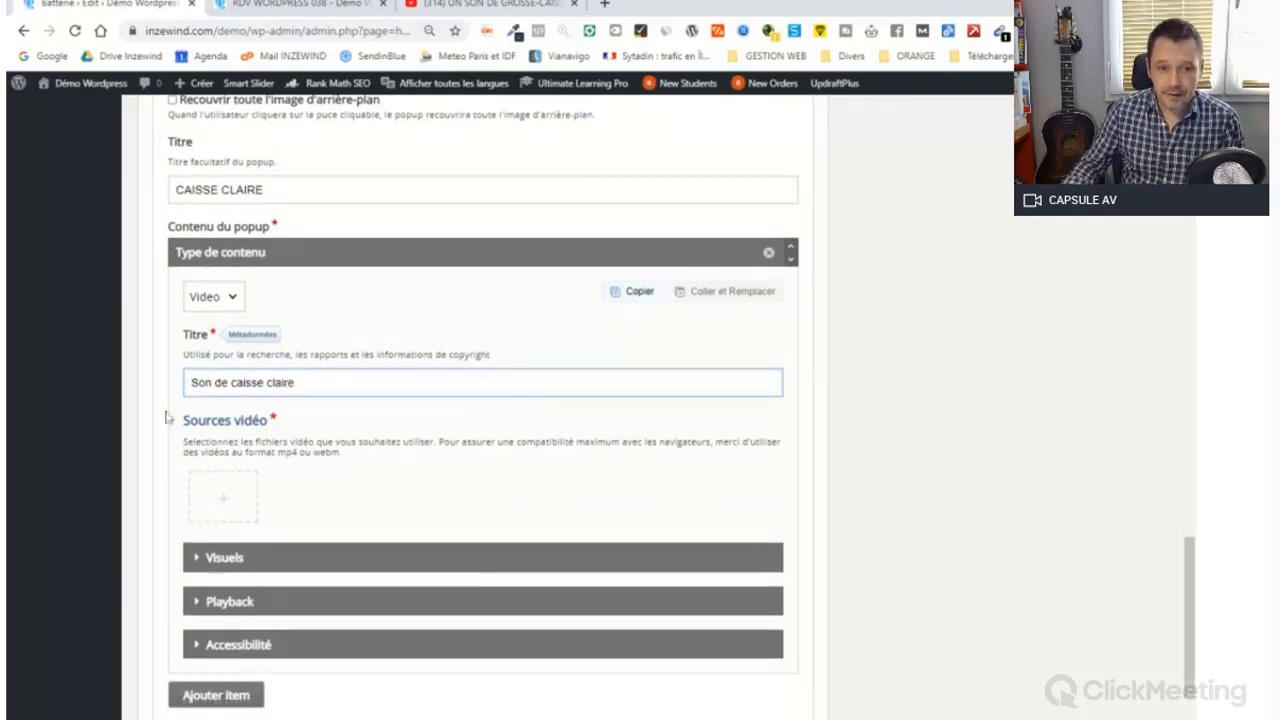
pyautogui.scroll(-3, 168, 418)
pyautogui.click(225, 362)
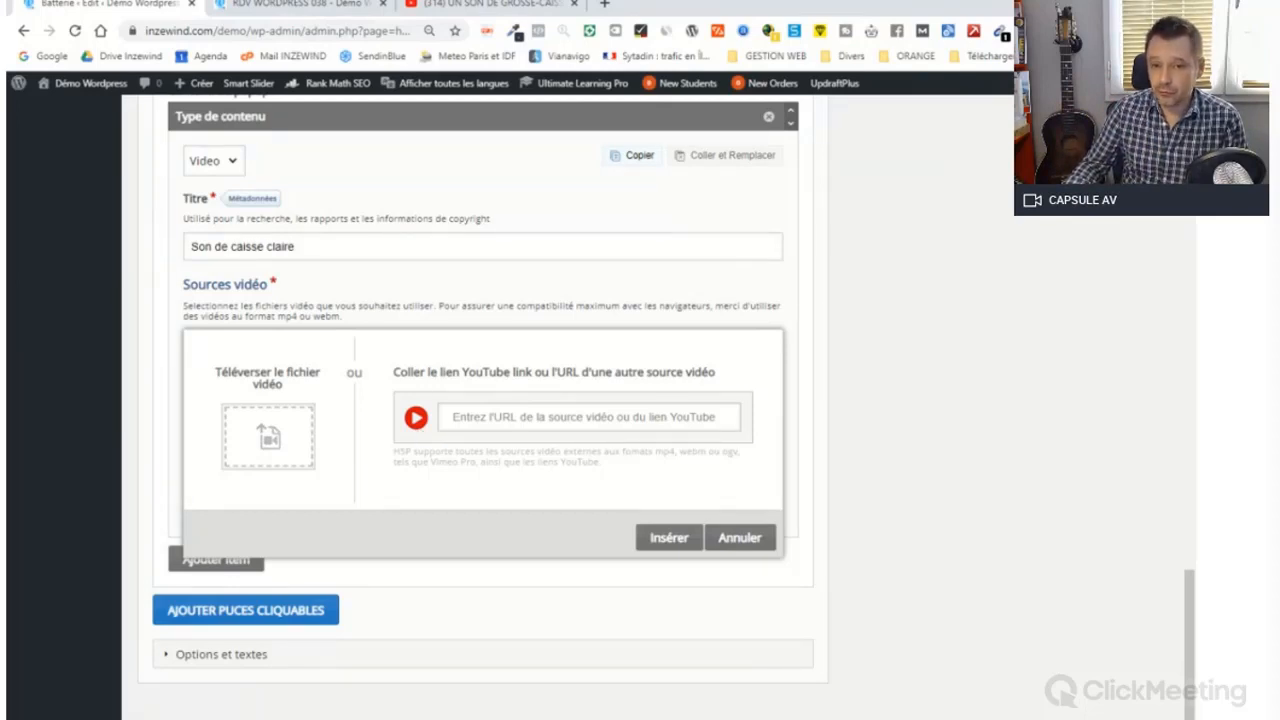
# Switch to YouTube, return to the "roulement de caisse claire" results, open the double-stroke roll lesson and copy its address
pyautogui.click(490, 5)
pyautogui.hotkey('alt', 'Left')
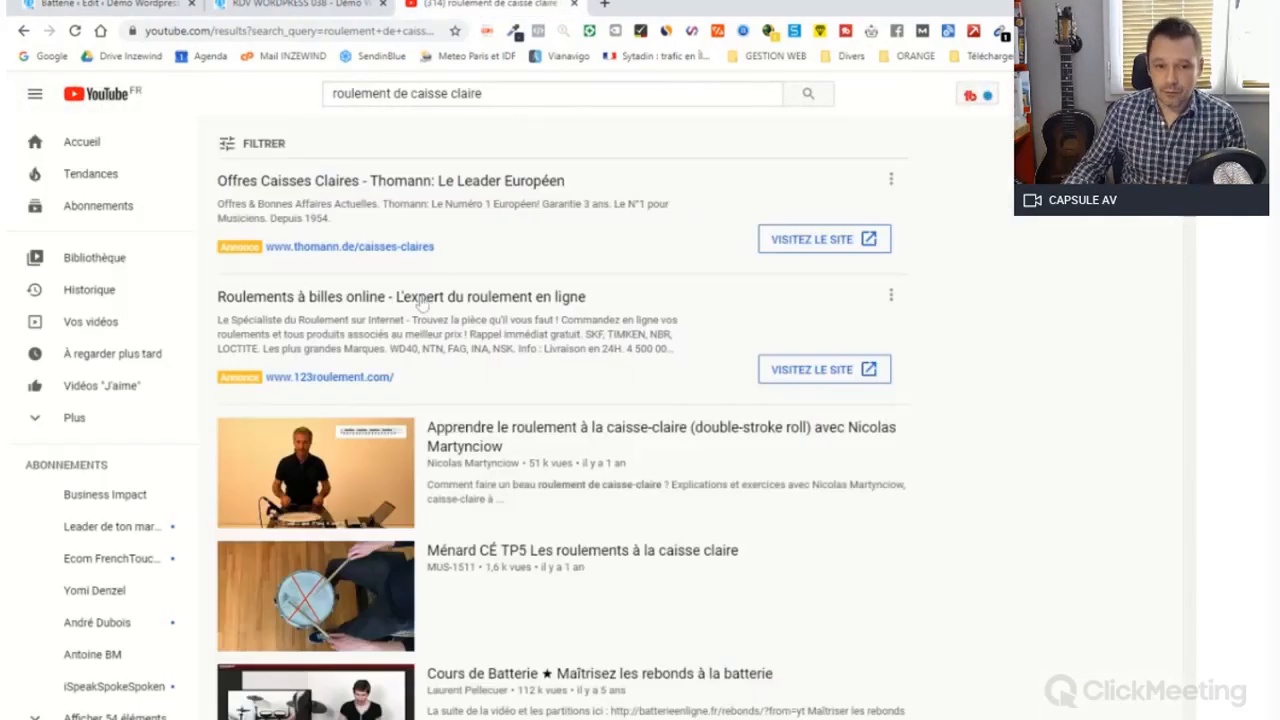
pyautogui.scroll(-3, 430, 290)
pyautogui.scroll(1, 435, 290)
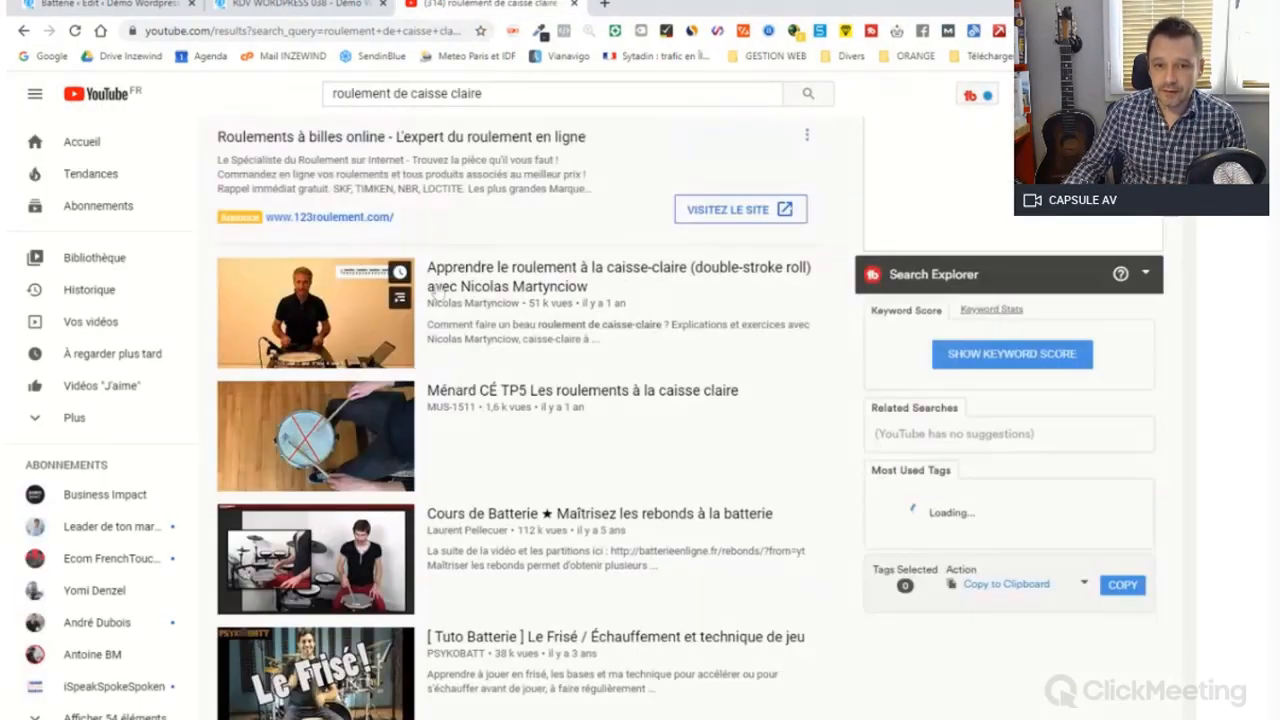
pyautogui.click(514, 281)
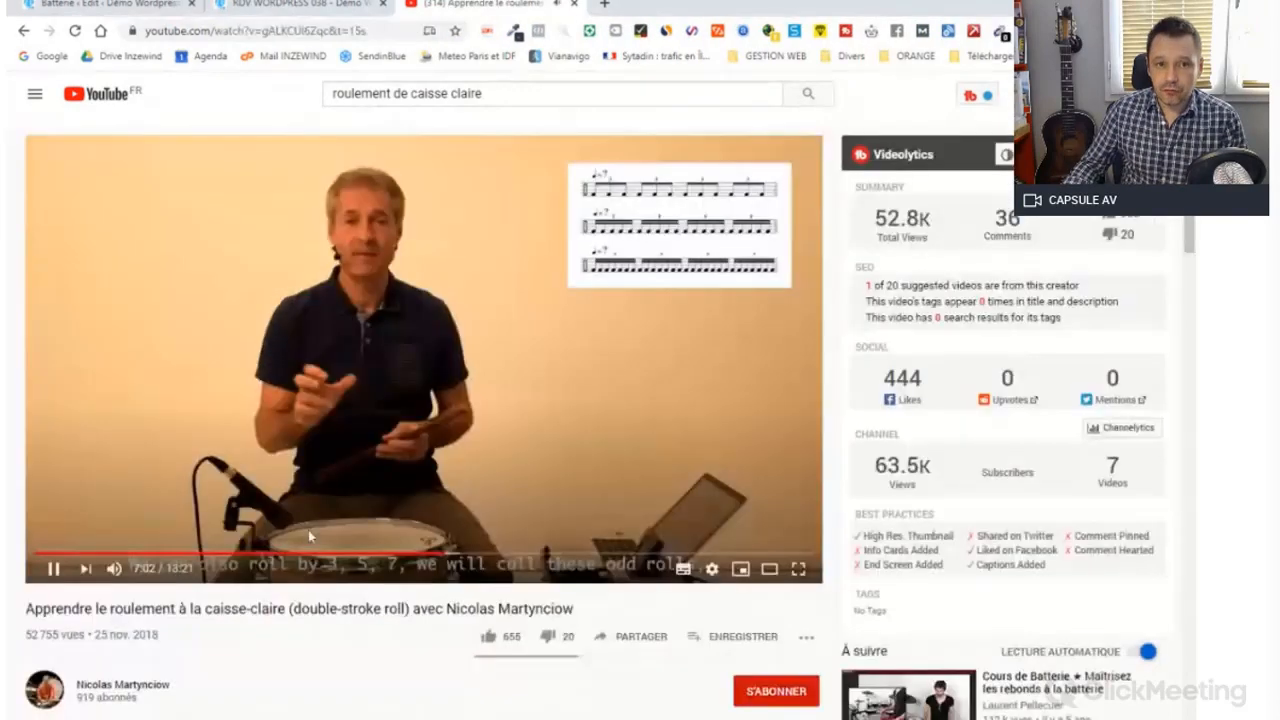
pyautogui.hotkey('ctrl', 'l')
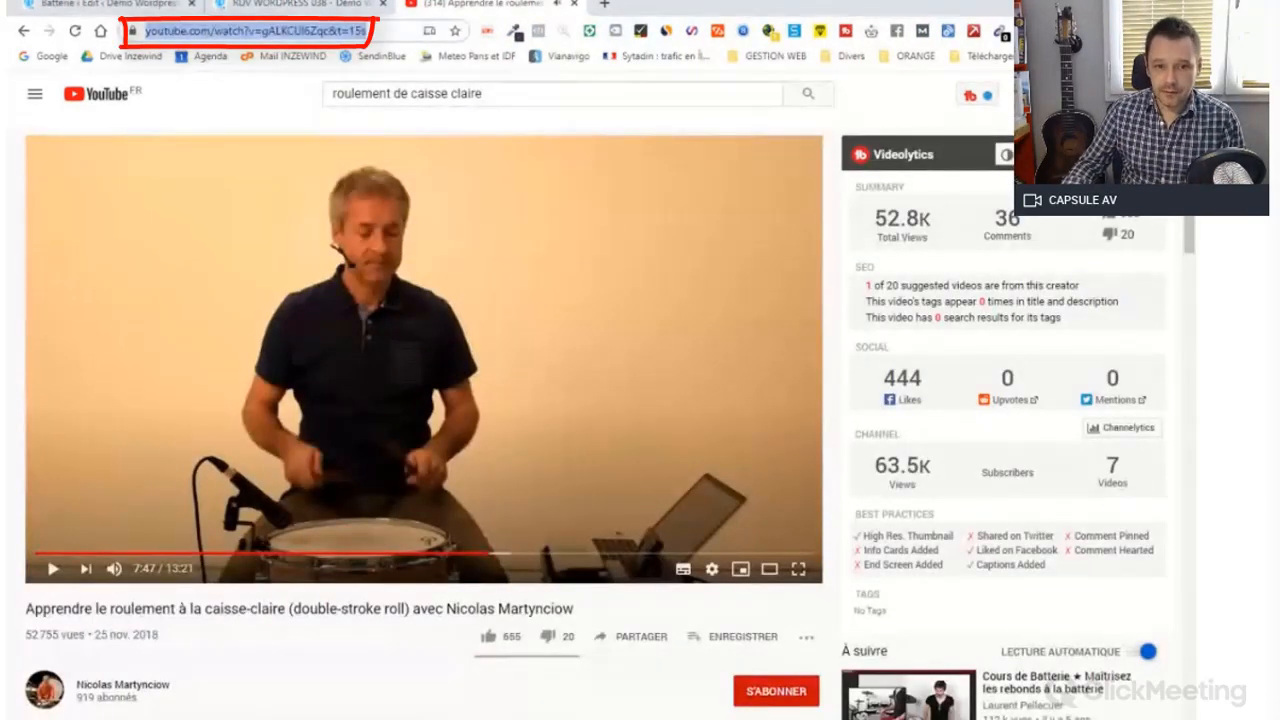
# Back in the Batterie activity, insert the copied YouTube link as the snare drum popup's video source
pyautogui.click(110, 4)
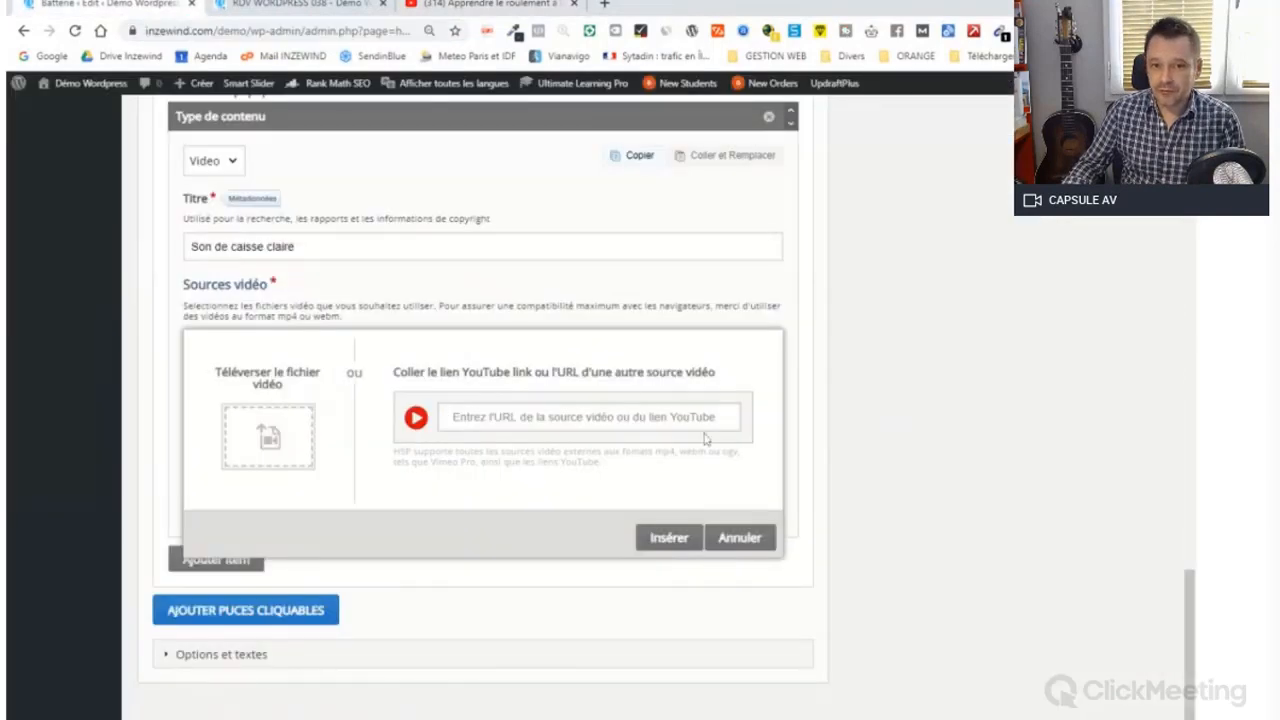
pyautogui.click(590, 417)
pyautogui.hotkey('ctrl', 'v')
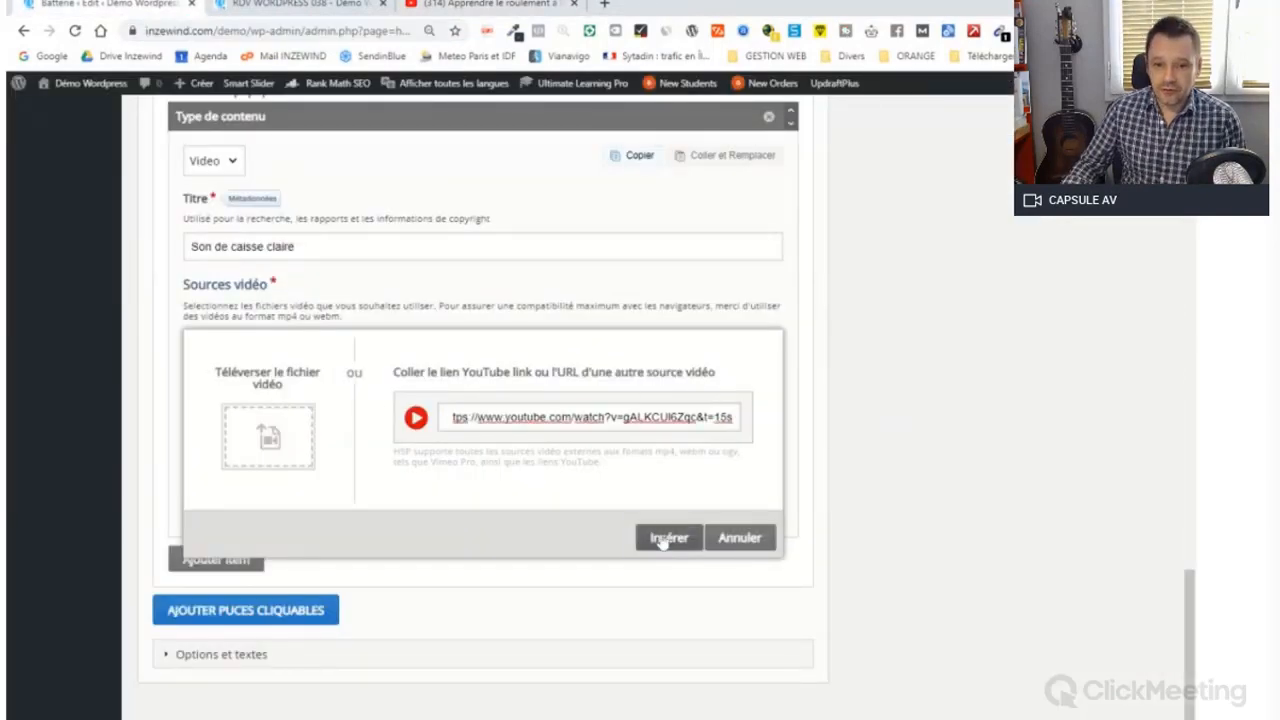
pyautogui.click(668, 537)
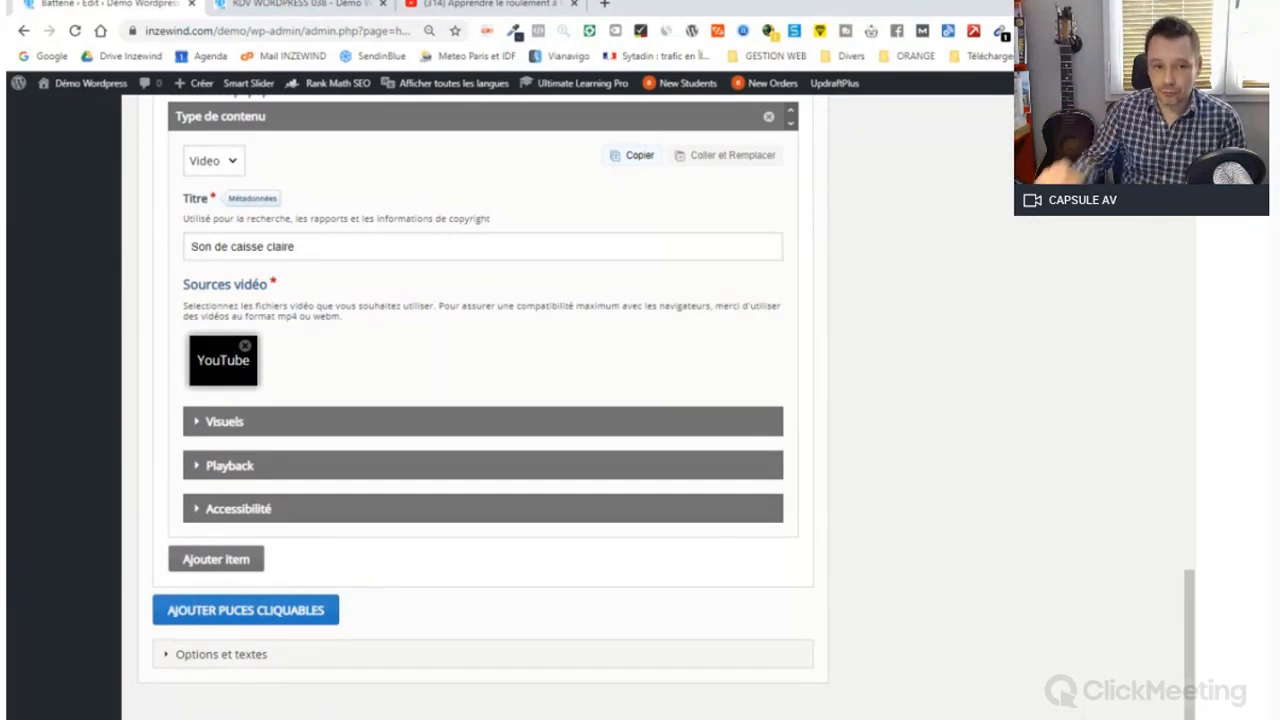
# Examine the Visuels, Playback and Accessibilité options of the snare drum video
pyautogui.click(208, 423)
pyautogui.scroll(-2, 210, 420)
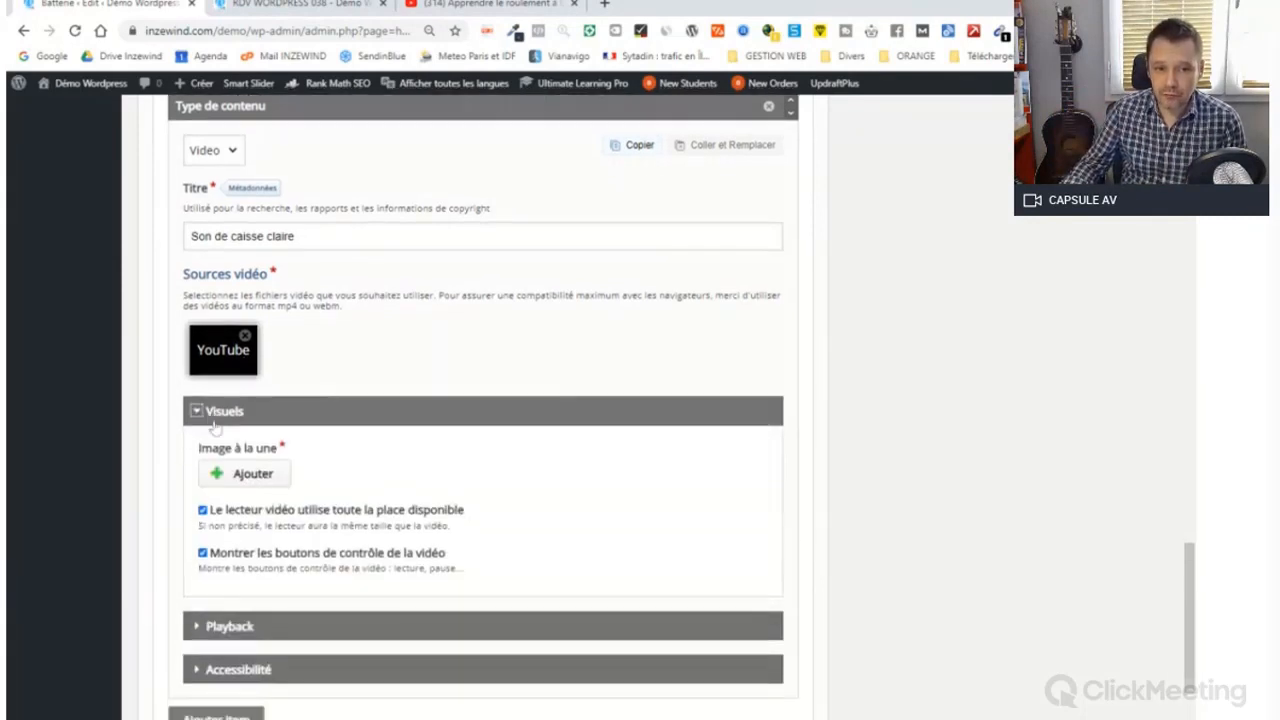
pyautogui.scroll(1, 298, 300)
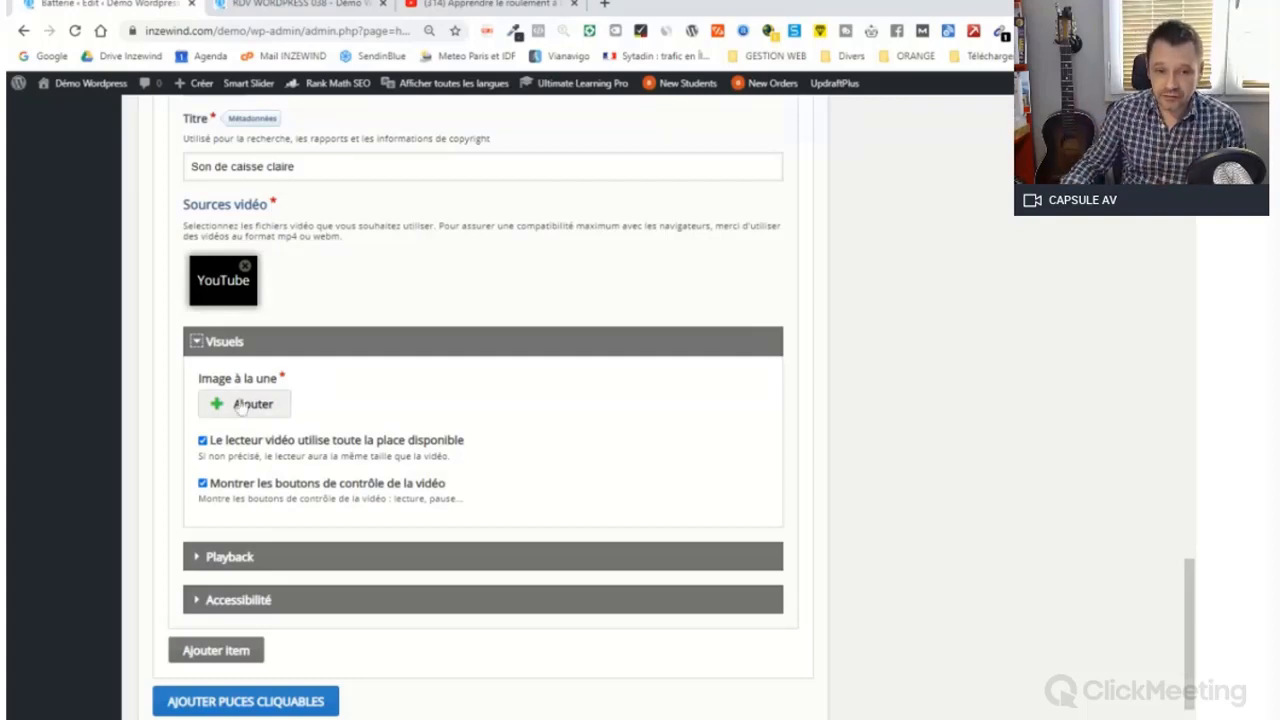
pyautogui.scroll(-1, 210, 420)
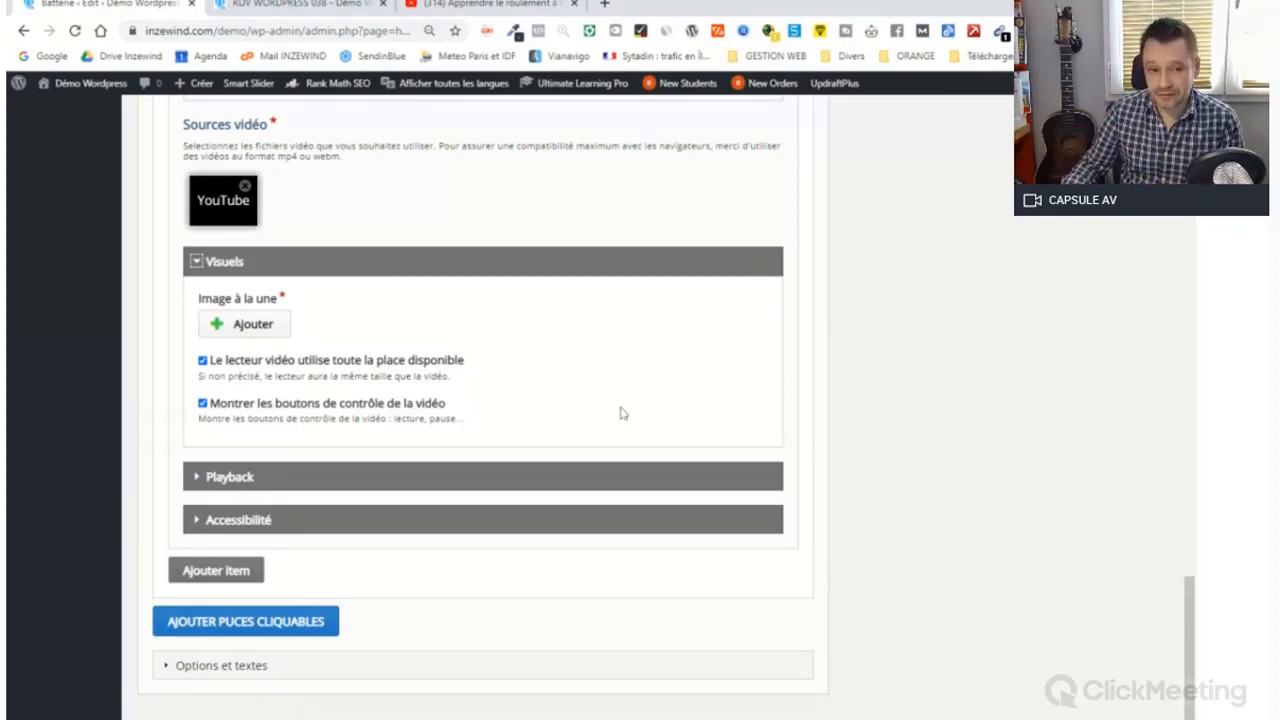
pyautogui.click(222, 477)
pyautogui.scroll(-1, 300, 443)
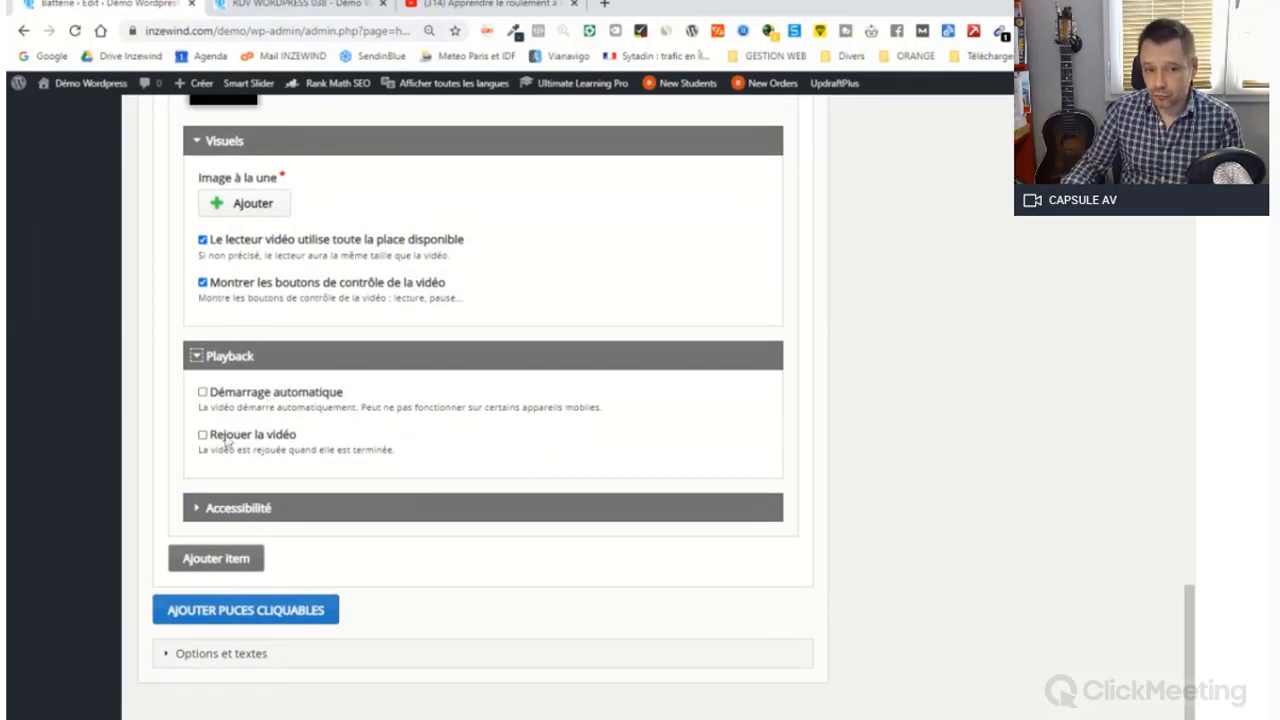
pyautogui.click(240, 508)
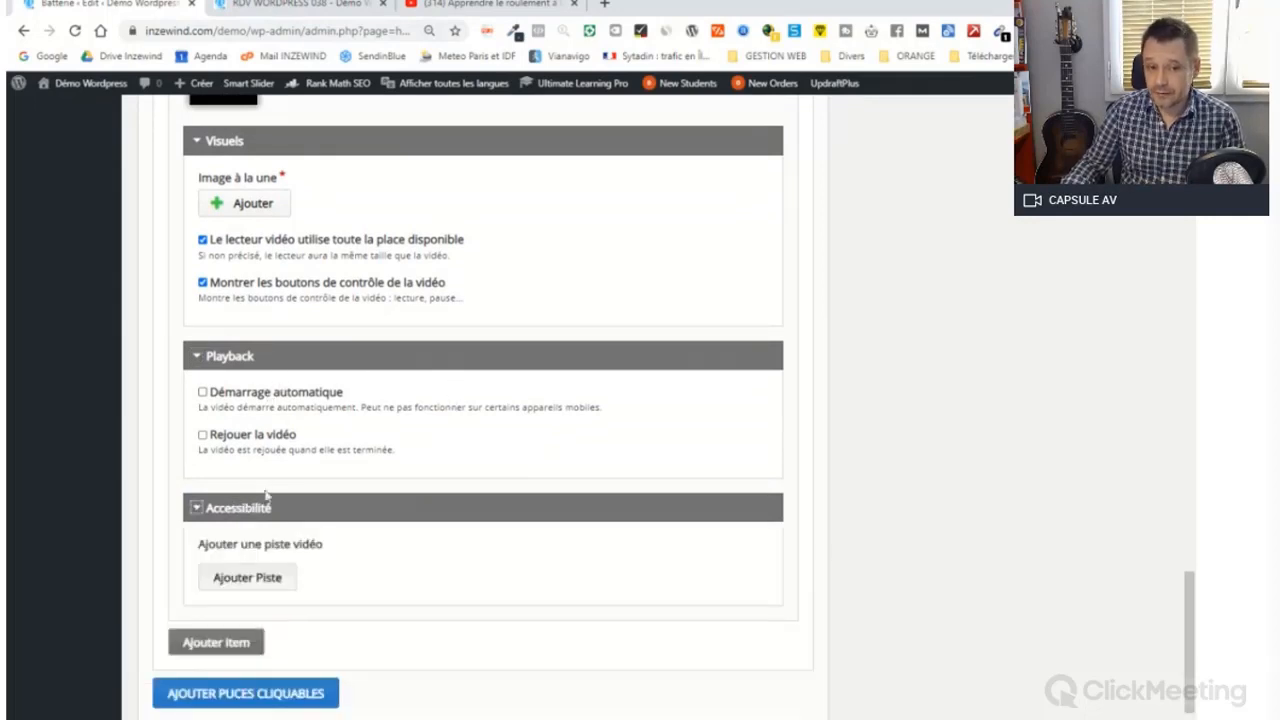
pyautogui.scroll(-1, 300, 480)
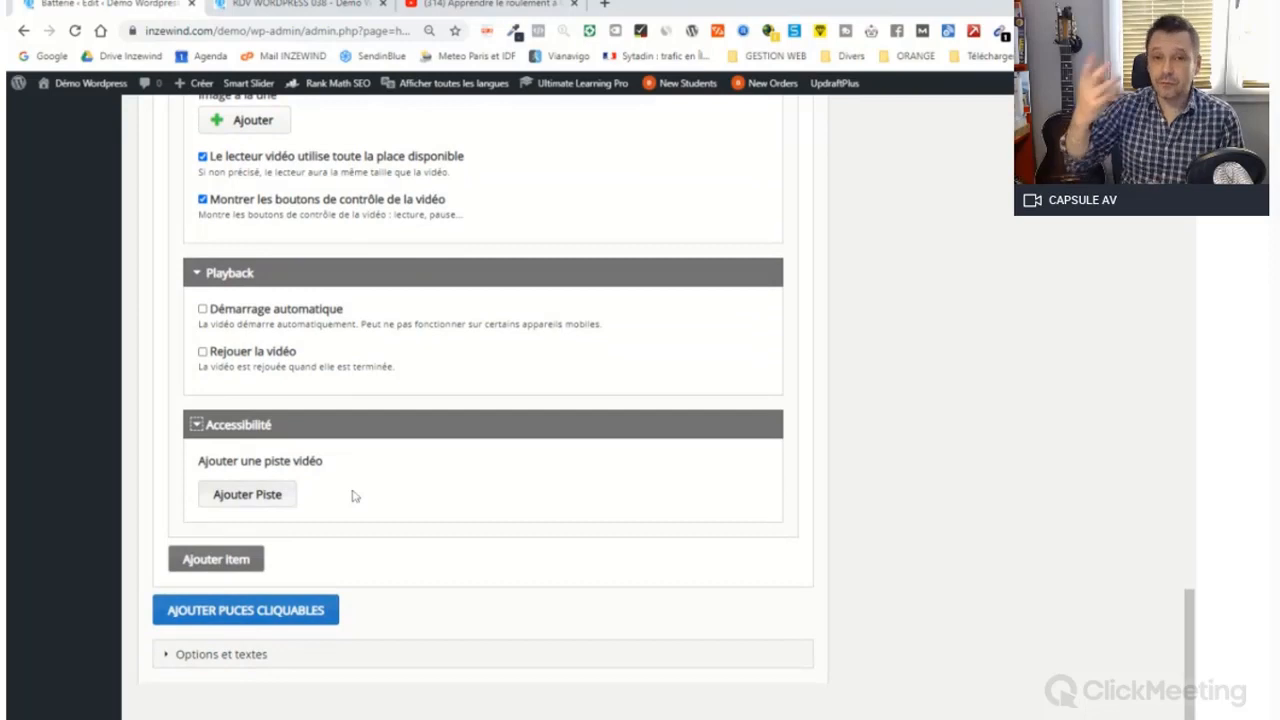
# Look over the video's settings once more and collapse the Accessibilité, Playback and Visuels groups
pyautogui.scroll(3, 345, 494)
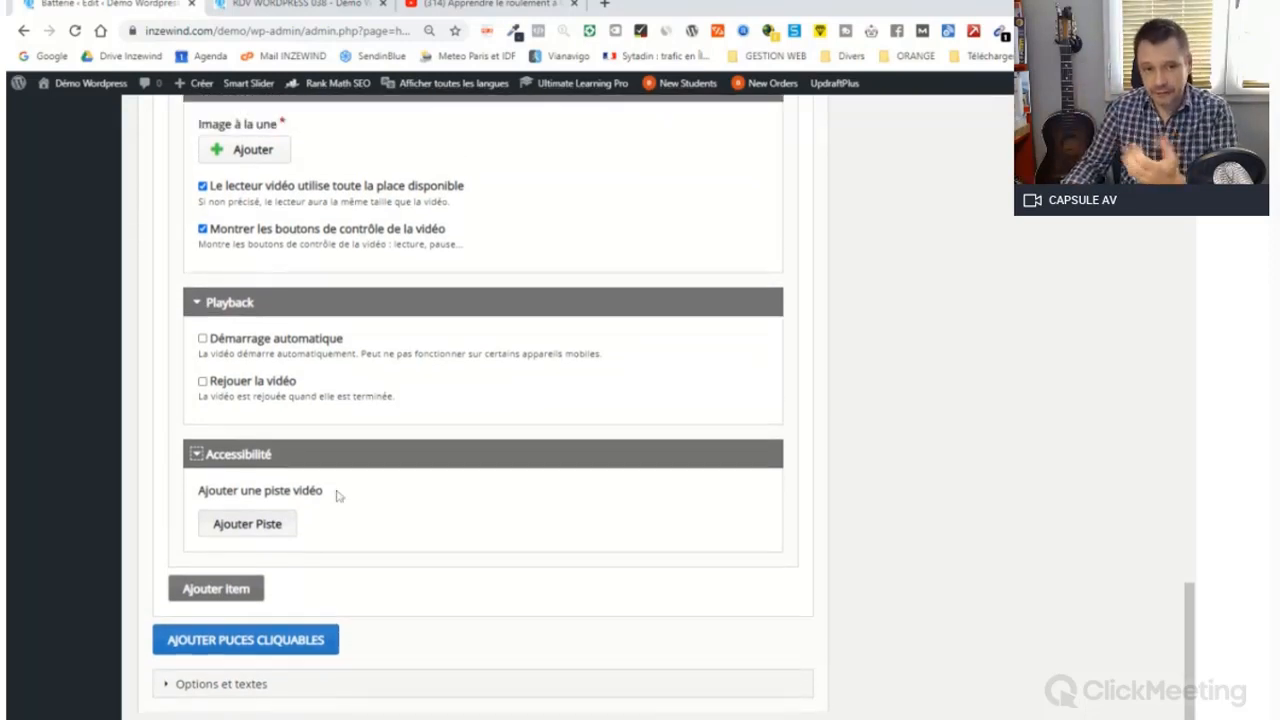
pyautogui.scroll(1, 322, 503)
pyautogui.scroll(-2, 225, 405)
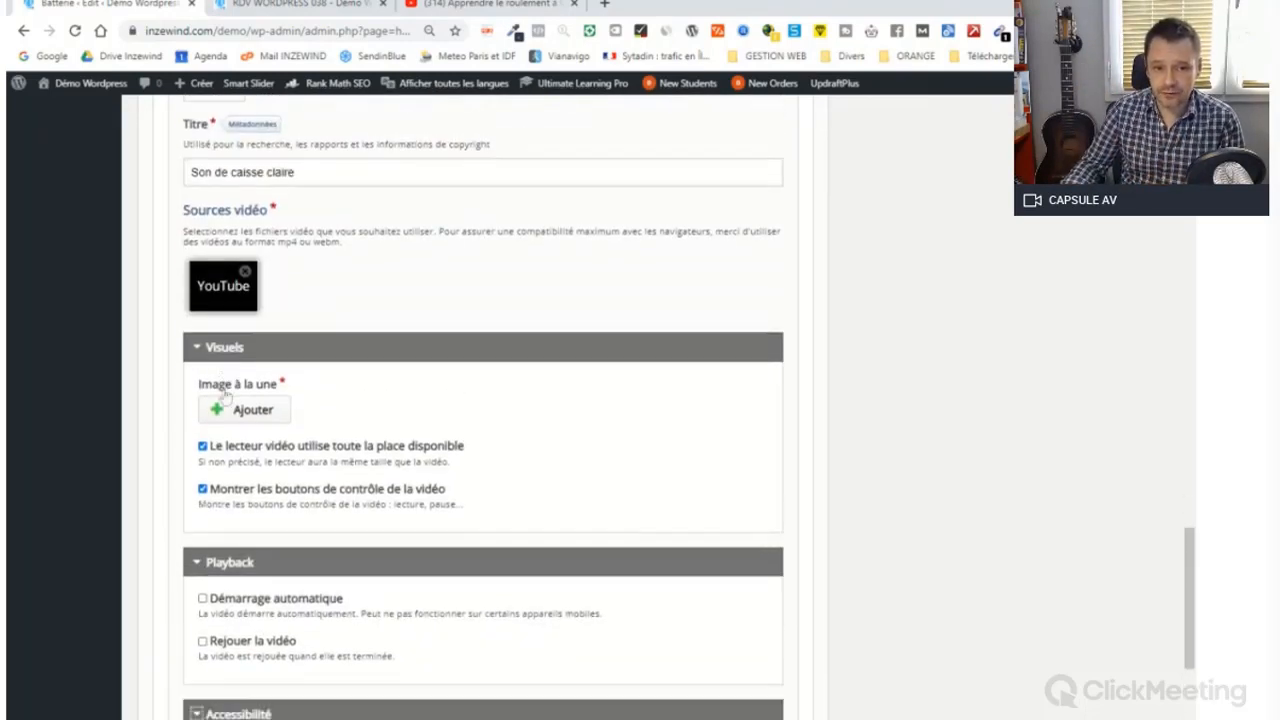
pyautogui.scroll(-1, 238, 397)
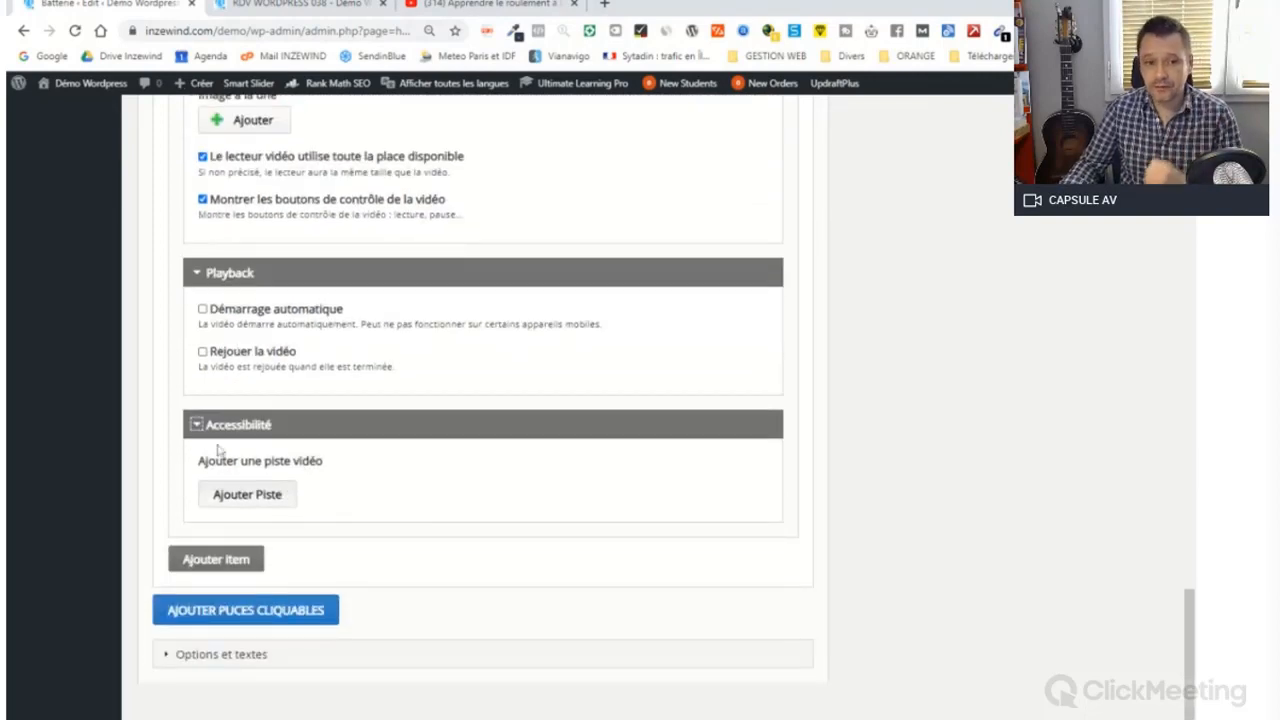
pyautogui.click(197, 424)
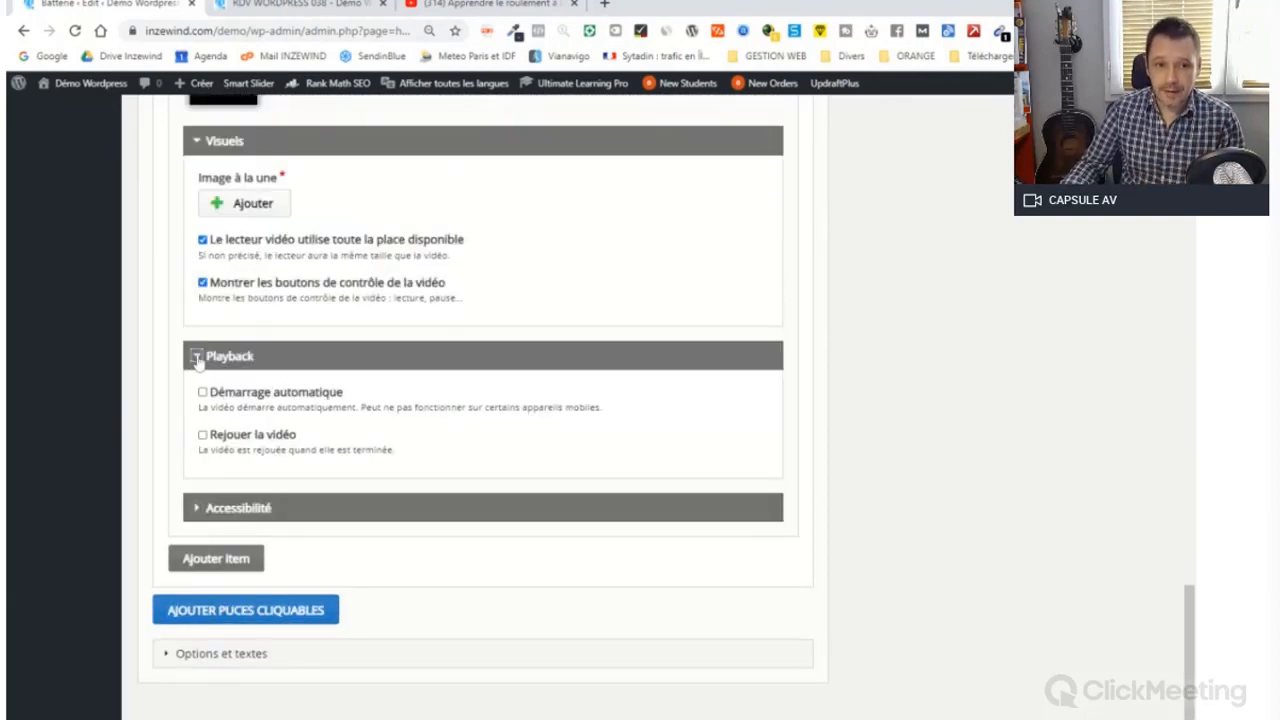
pyautogui.click(197, 358)
pyautogui.scroll(2, 252, 340)
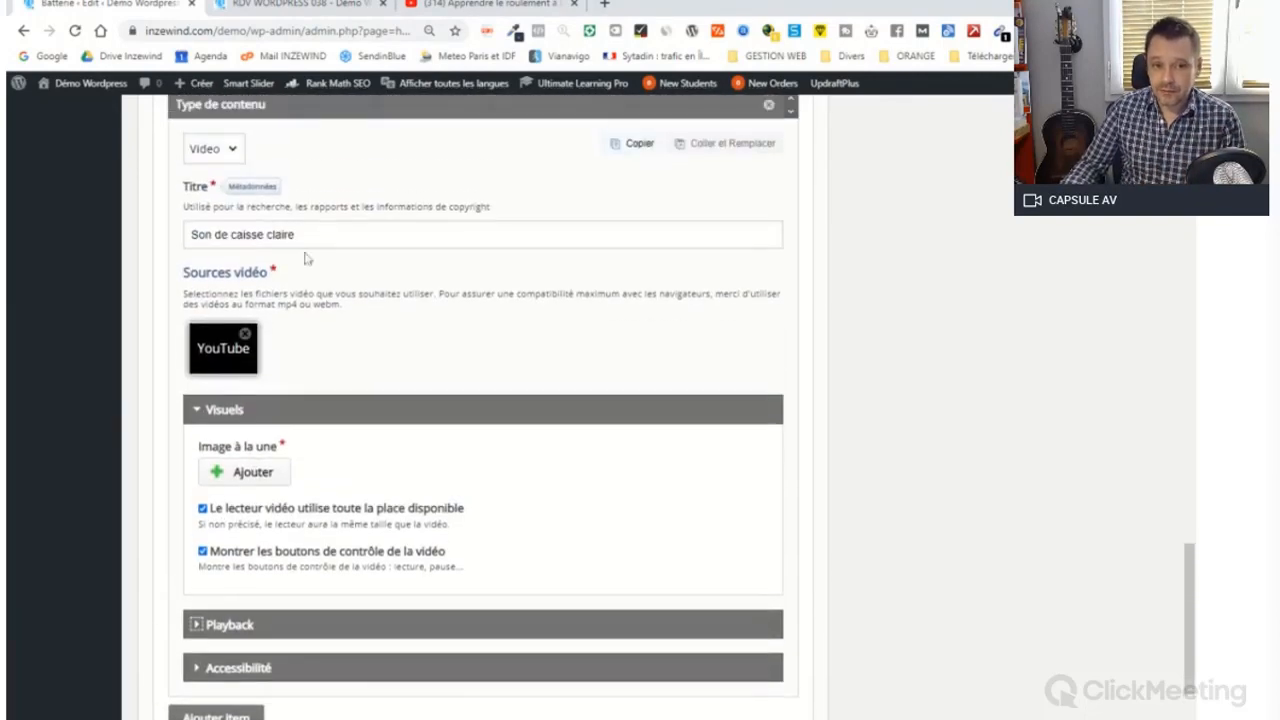
pyautogui.click(208, 404)
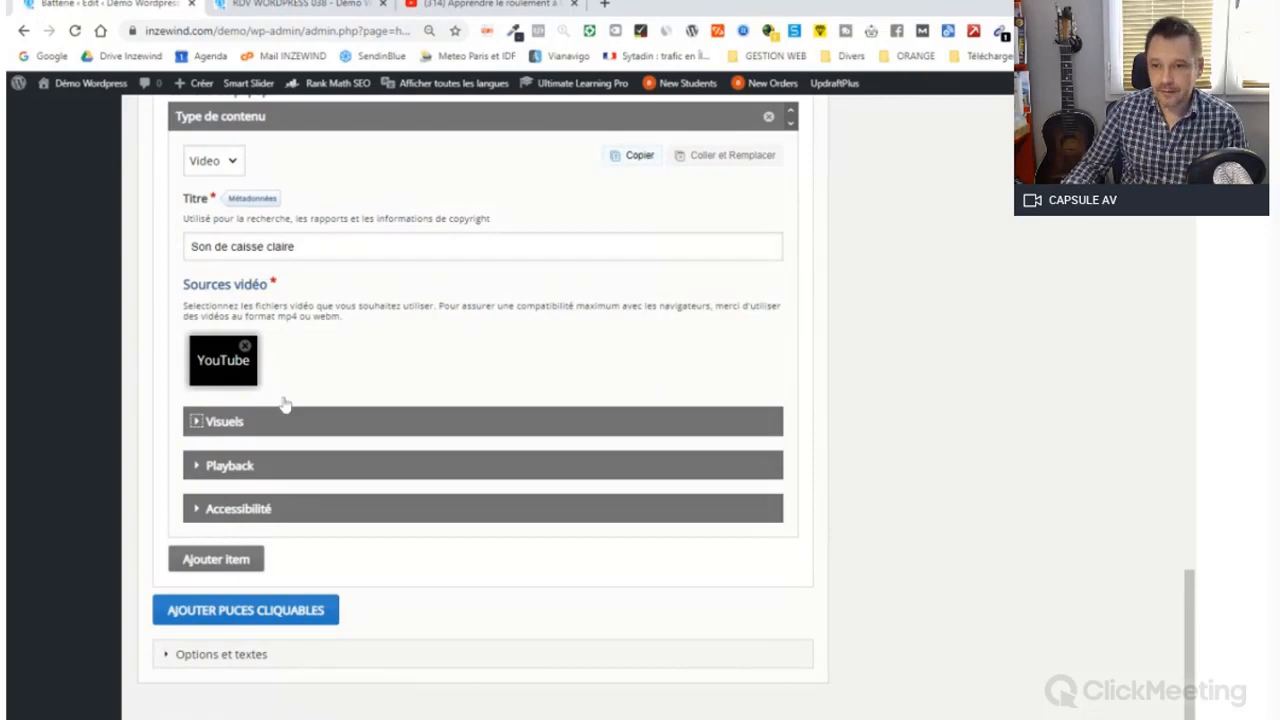
# Save the Batterie activity with its new CAISSE CLAIRE hotspot
pyautogui.scroll(1, 900, 358)
pyautogui.scroll(20, 900, 358)
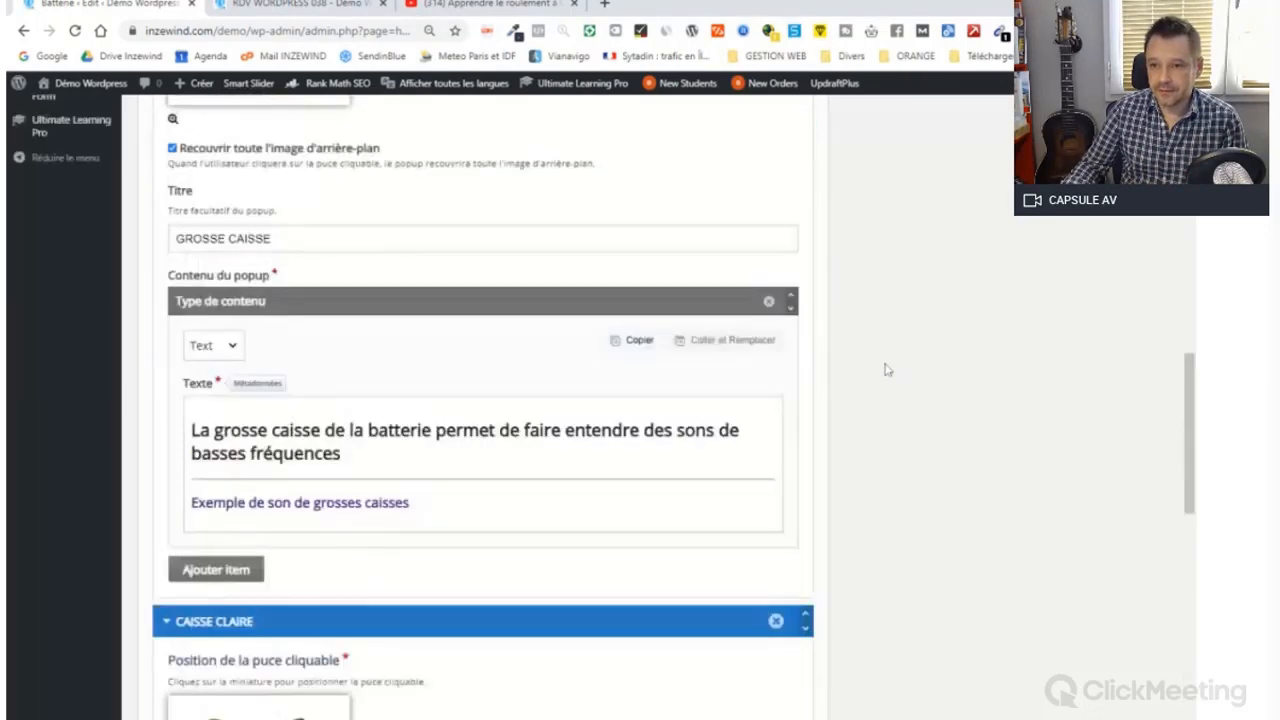
pyautogui.scroll(5, 867, 377)
pyautogui.click(1115, 310)
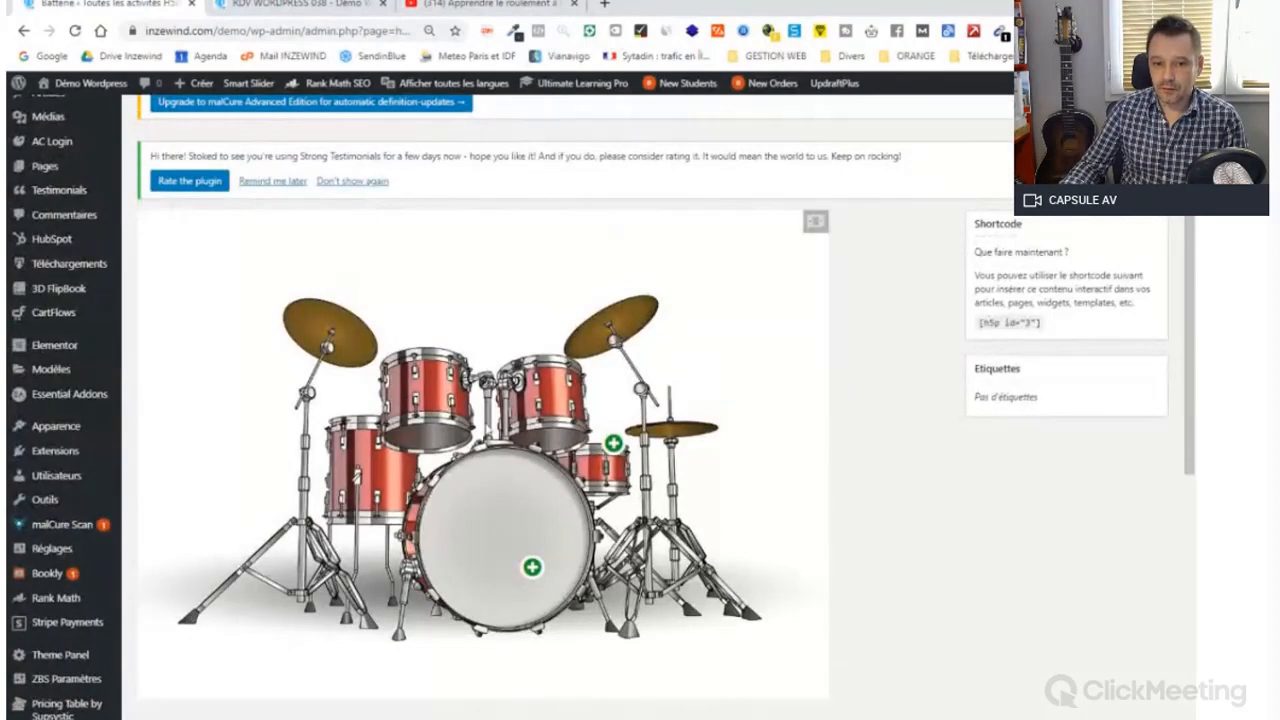
# Test the bass drum hotspot's popup, close it, then open the CAISSE CLAIRE popup and play its video
pyautogui.click(532, 567)
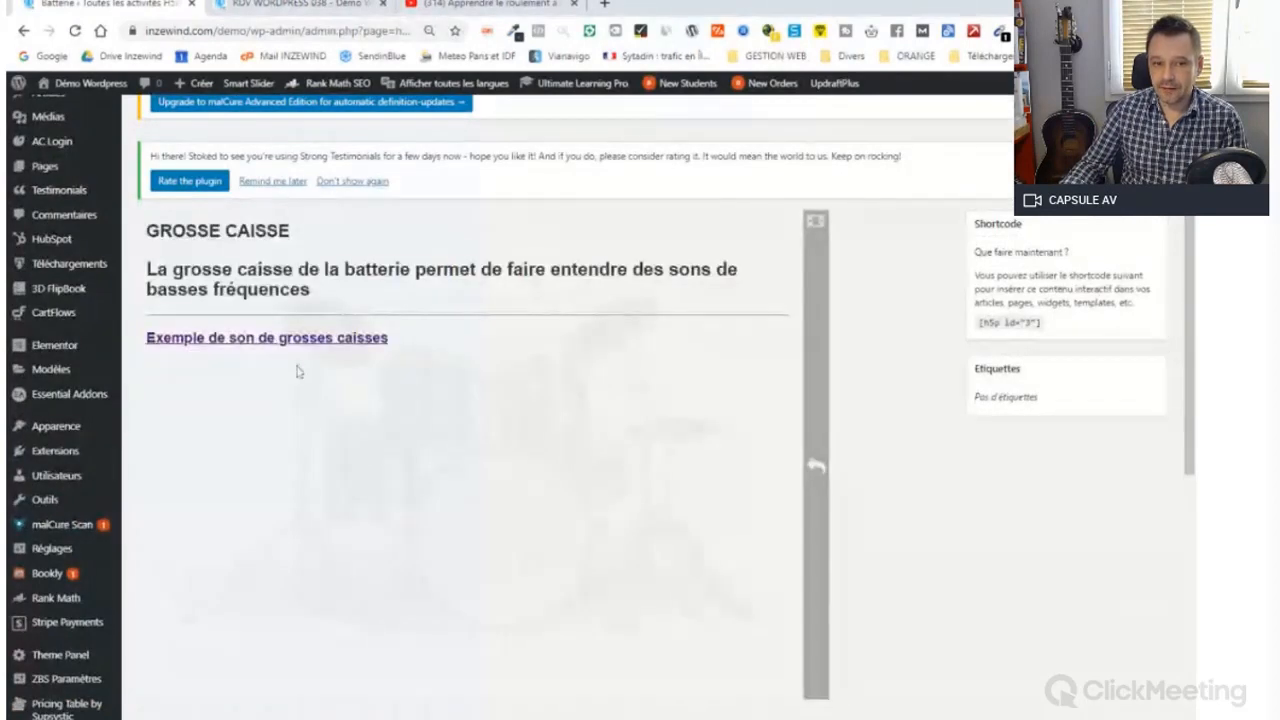
pyautogui.click(818, 467)
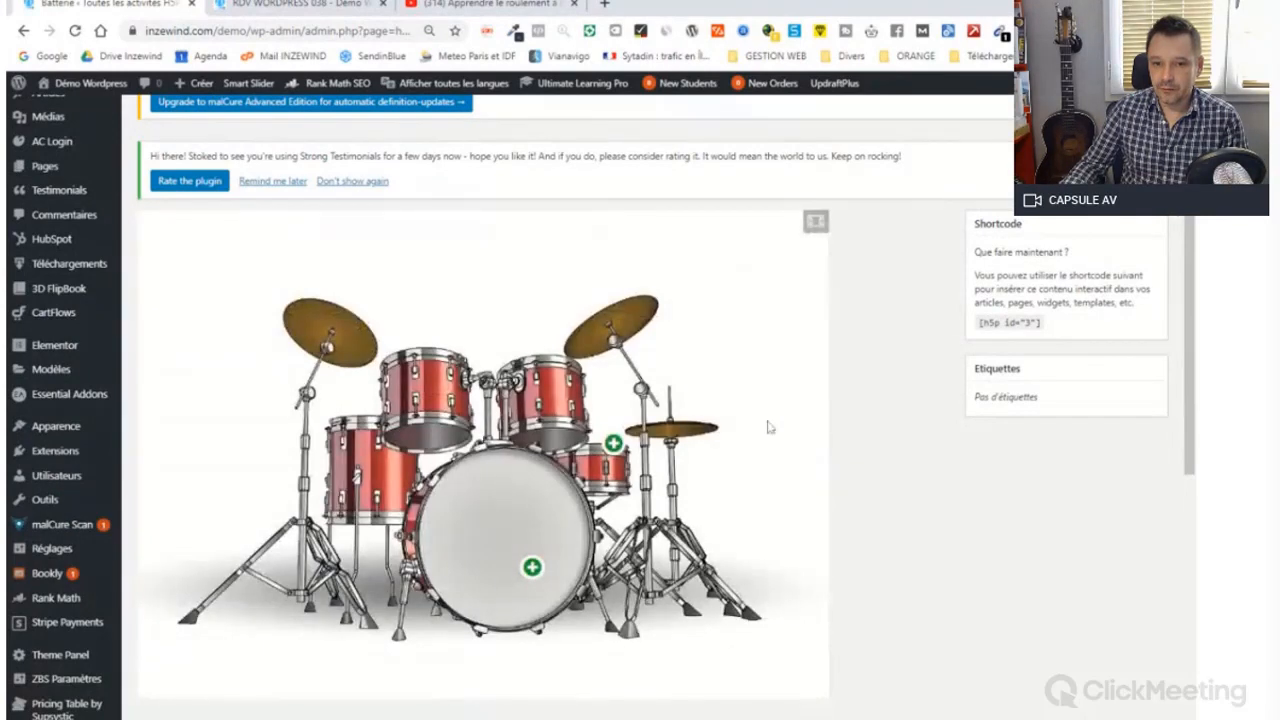
pyautogui.click(613, 443)
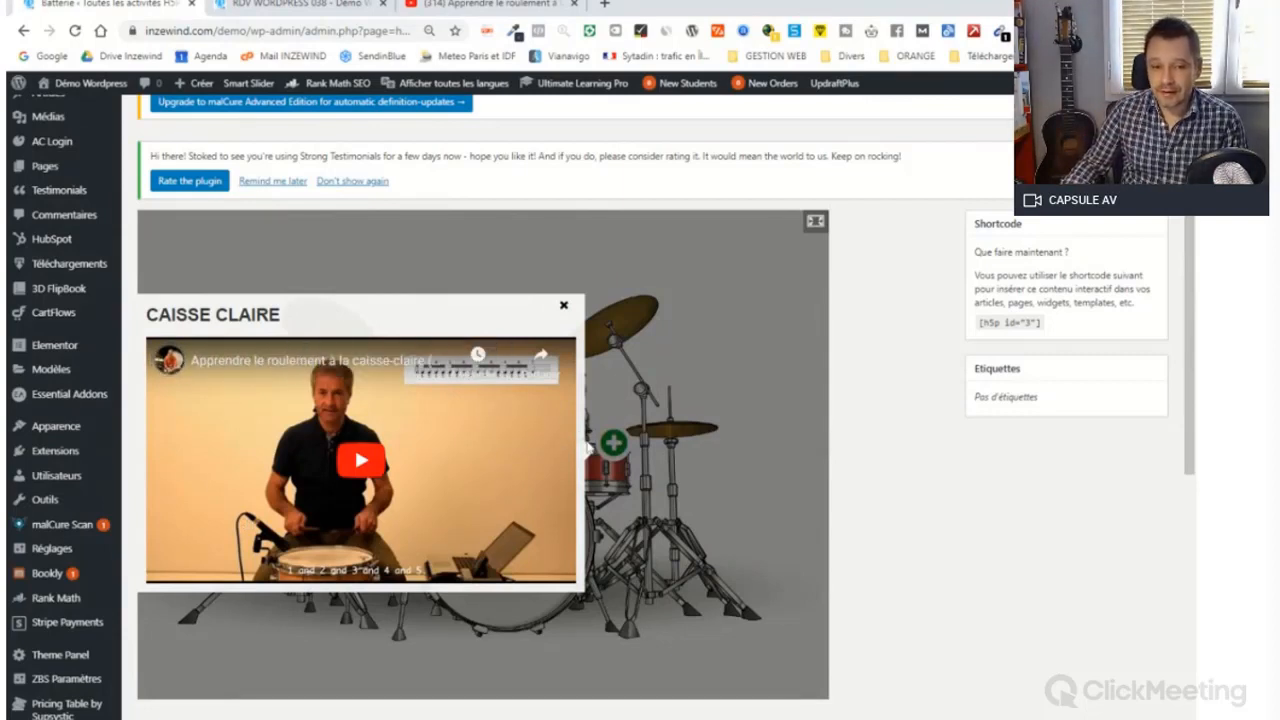
pyautogui.click(361, 460)
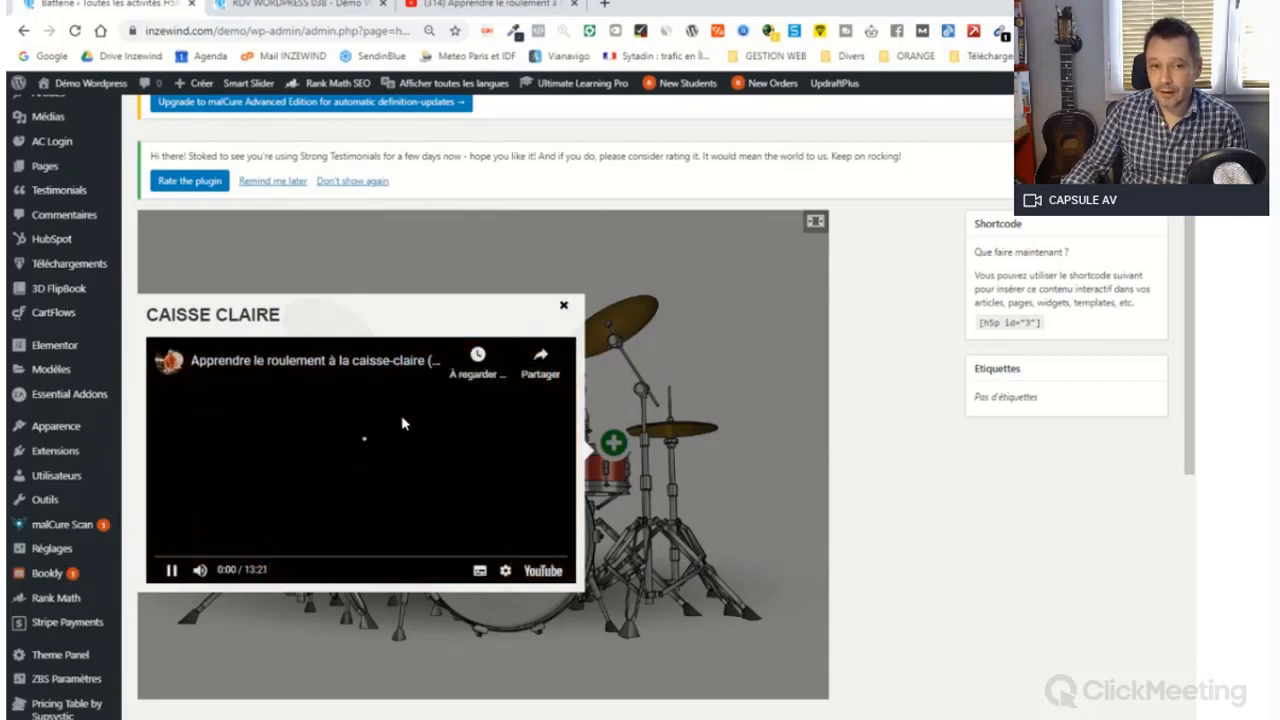
# Close the CAISSE CLAIRE popup, look over the drum kit picture and reopen the Batterie activity for editing
pyautogui.click(563, 308)
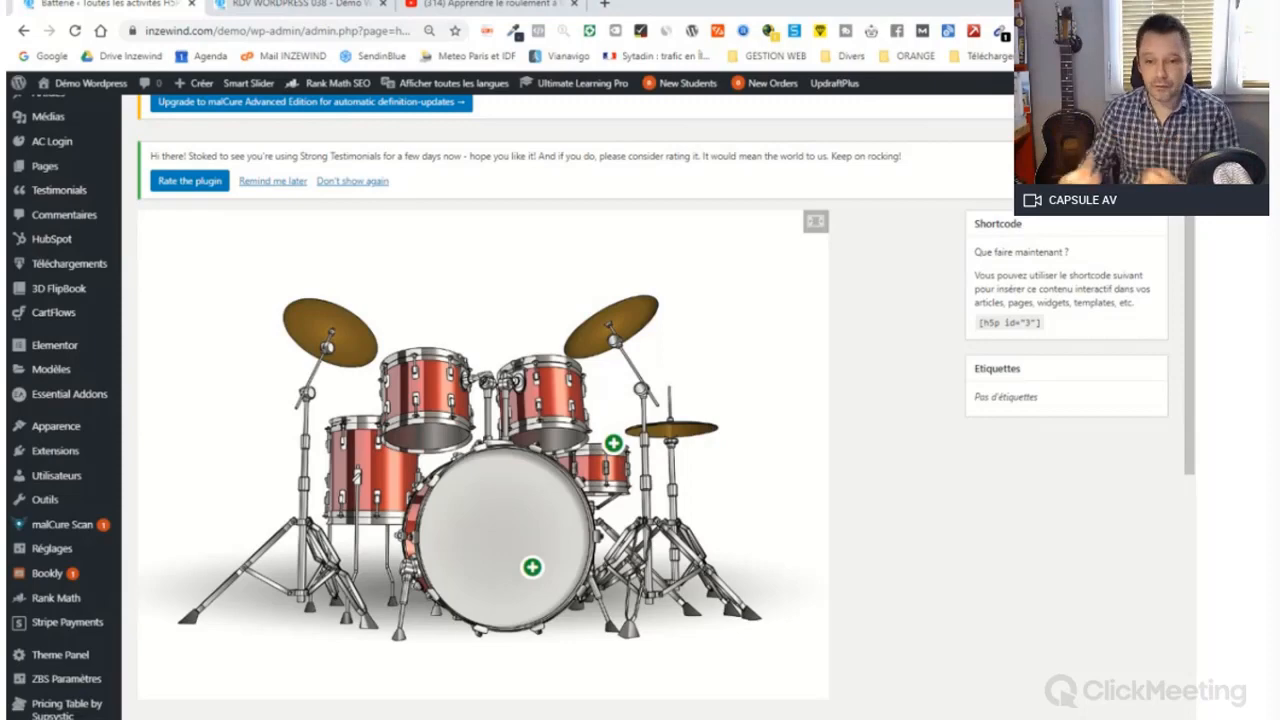
pyautogui.scroll(-3, 575, 400)
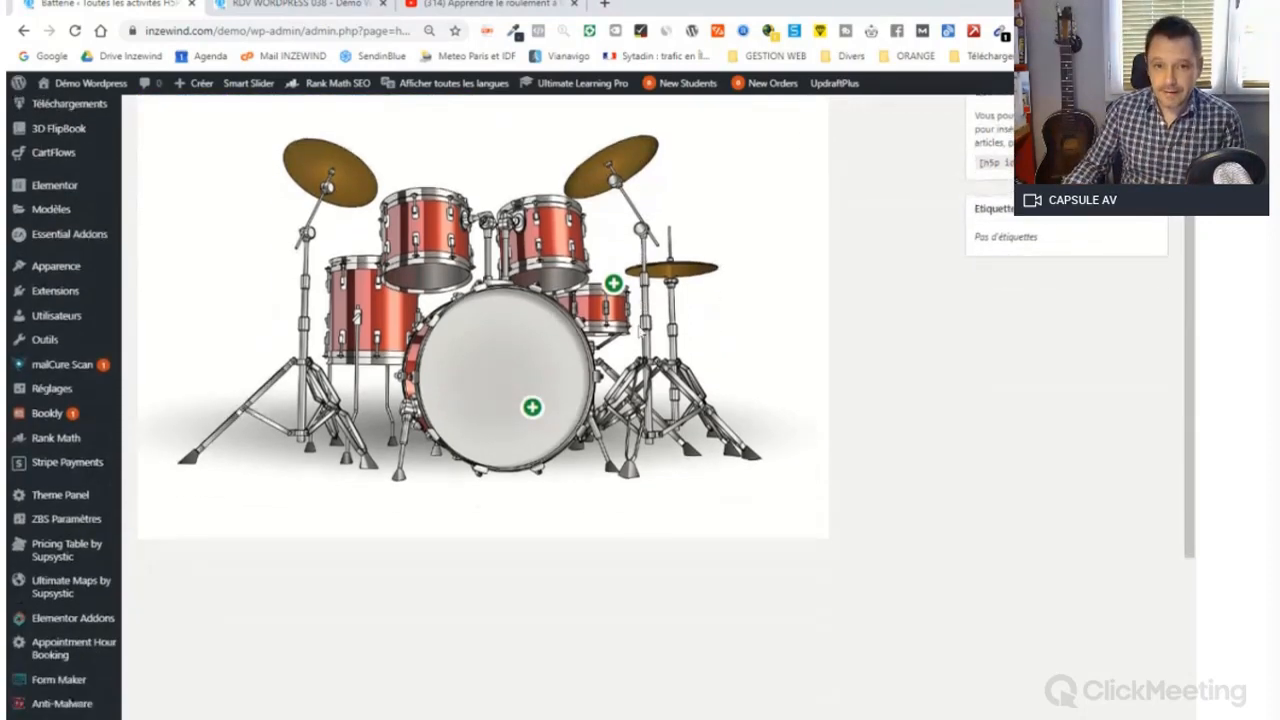
pyautogui.scroll(2, 575, 400)
pyautogui.scroll(1, 637, 338)
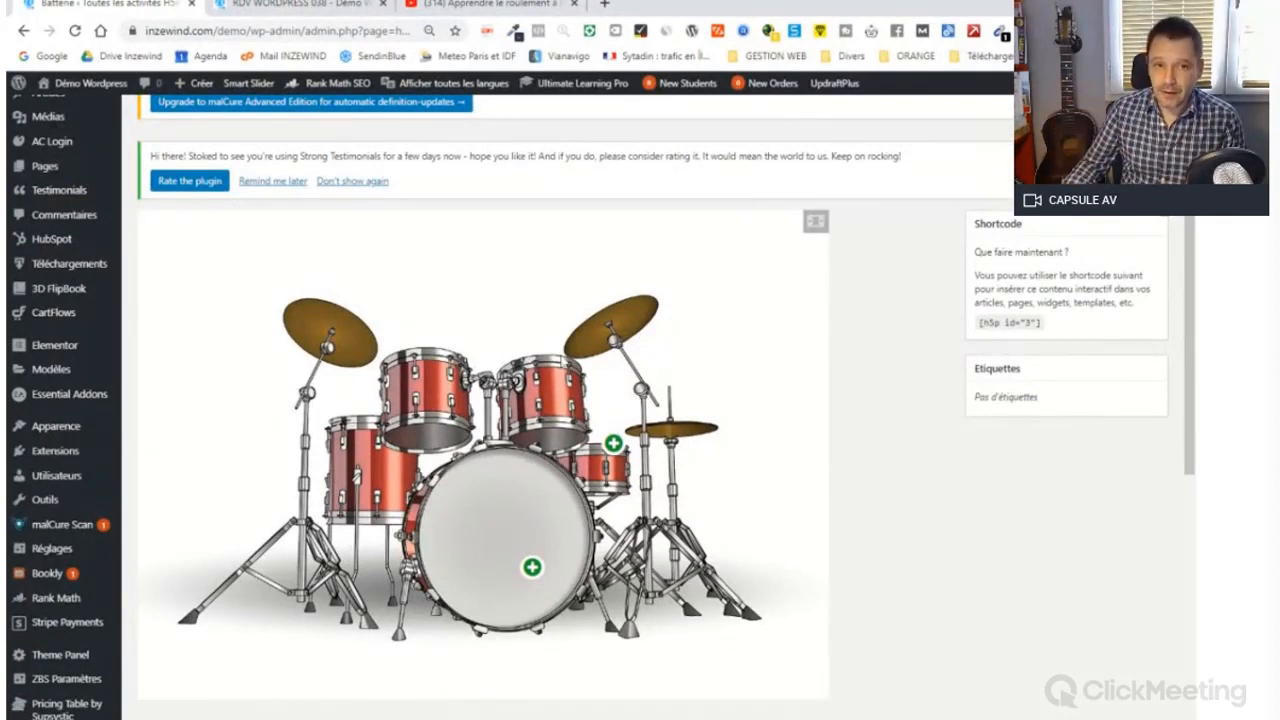
pyautogui.scroll(1, 695, 340)
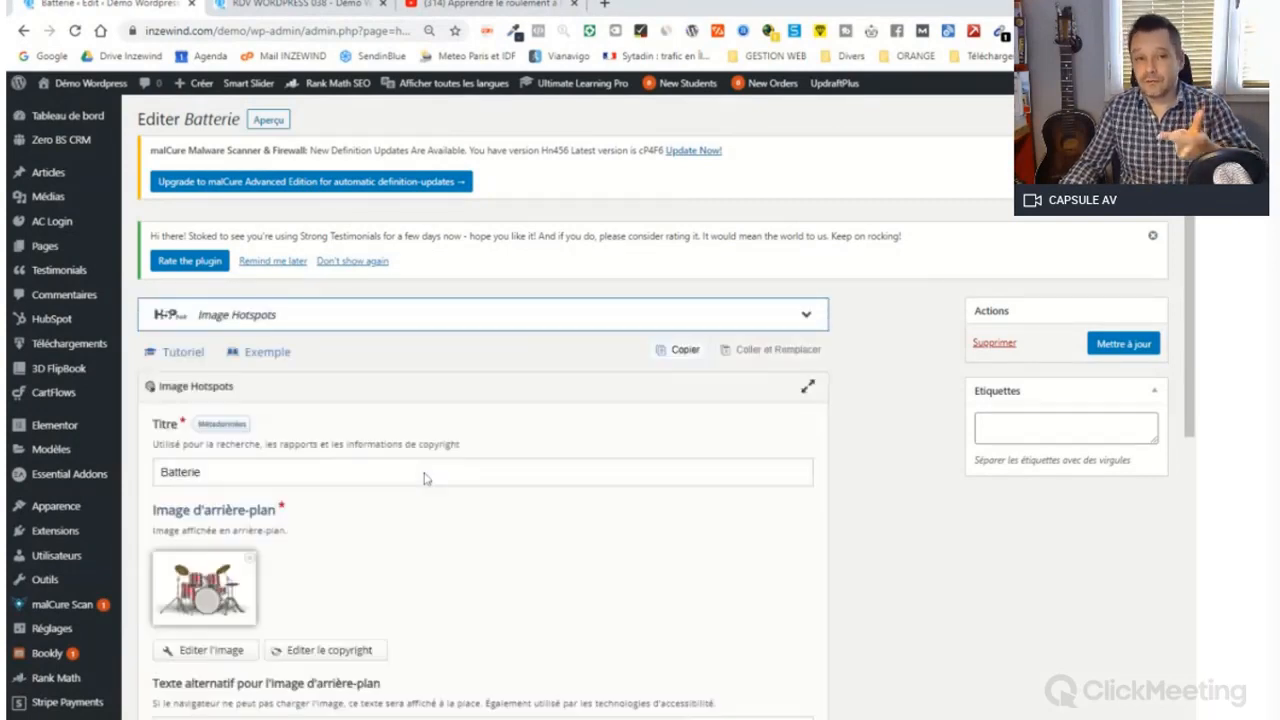
# Switch to the RDV WORDPRESS 038 page and test the sole hotspot of the interactive shoe image
pyautogui.click(282, 10)
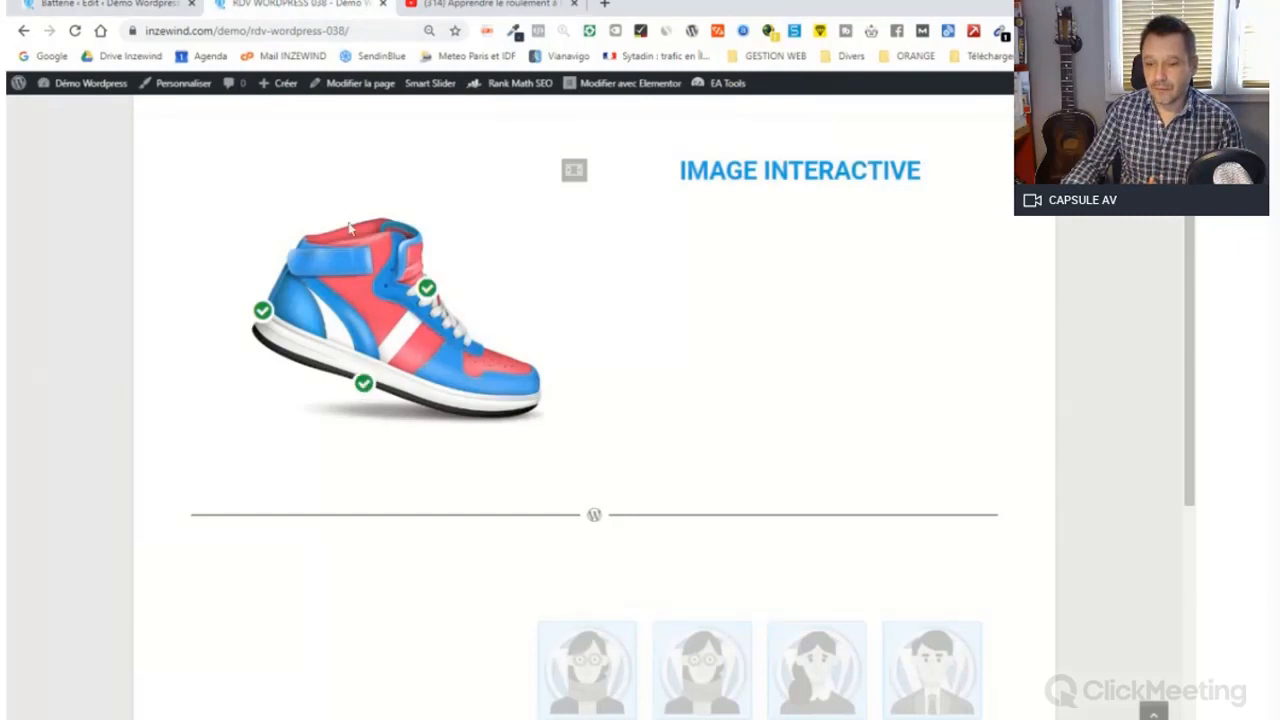
pyautogui.click(363, 383)
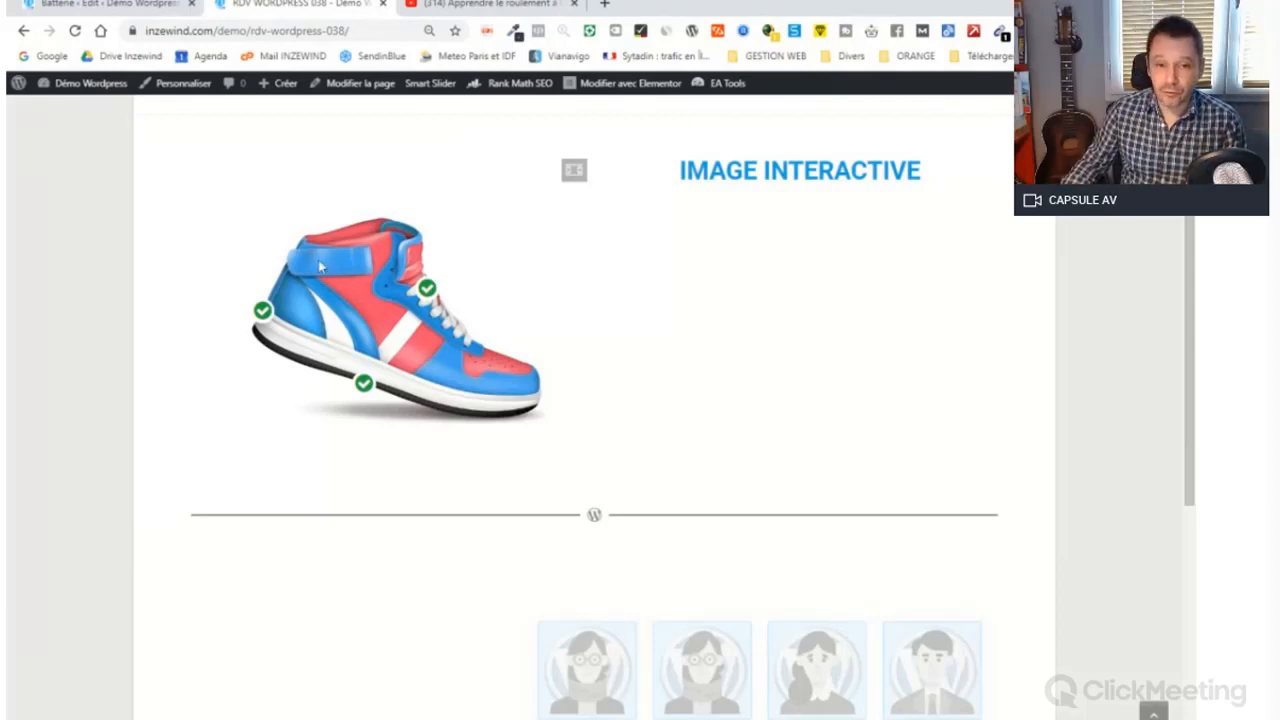
pyautogui.scroll(1, 457, 381)
pyautogui.scroll(2, 457, 381)
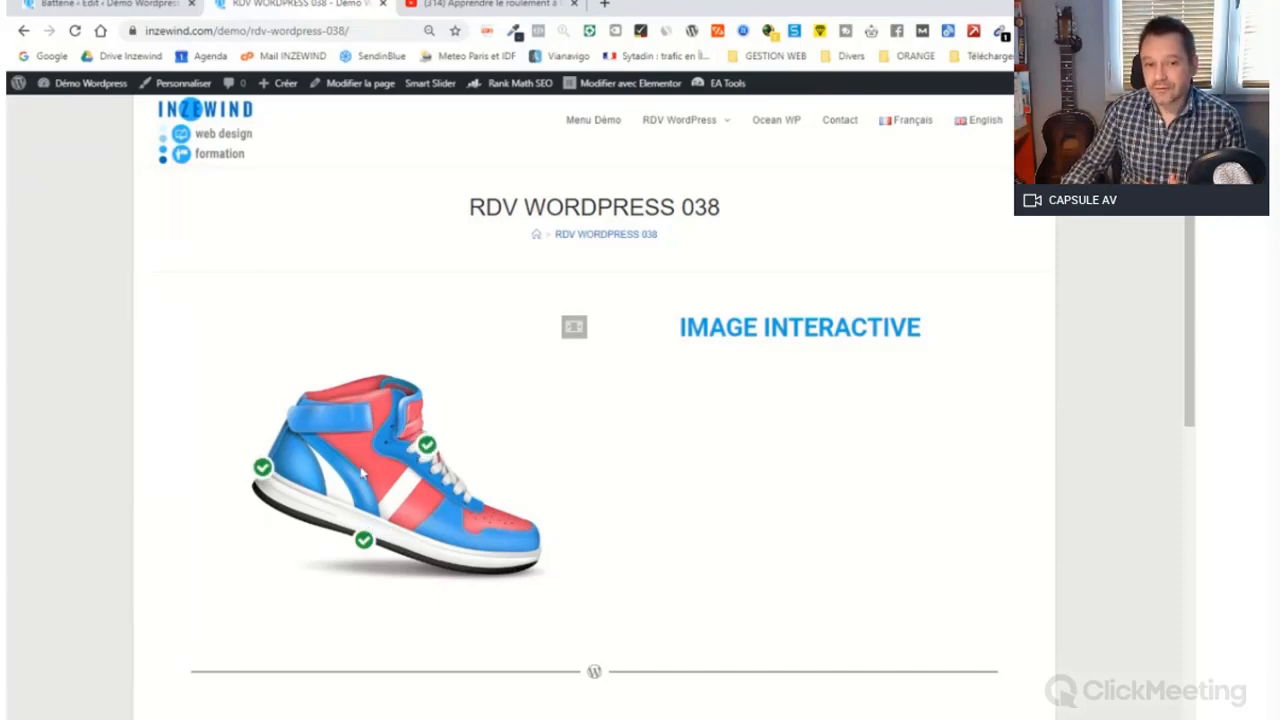
# Return to the Batterie editor and review the GROSSE CAISSE and CAISSE CLAIRE hotspot settings
pyautogui.hotkey('ctrl', 'shift', 'Tab')
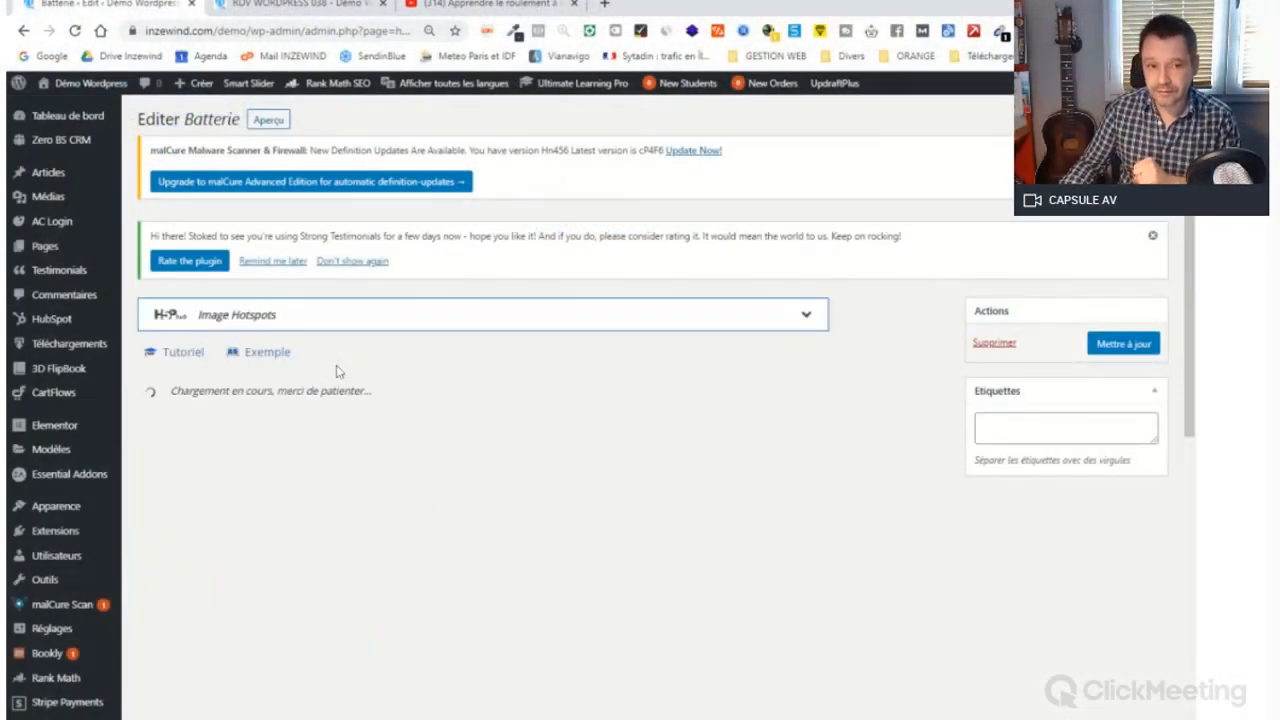
pyautogui.scroll(-1, 337, 371)
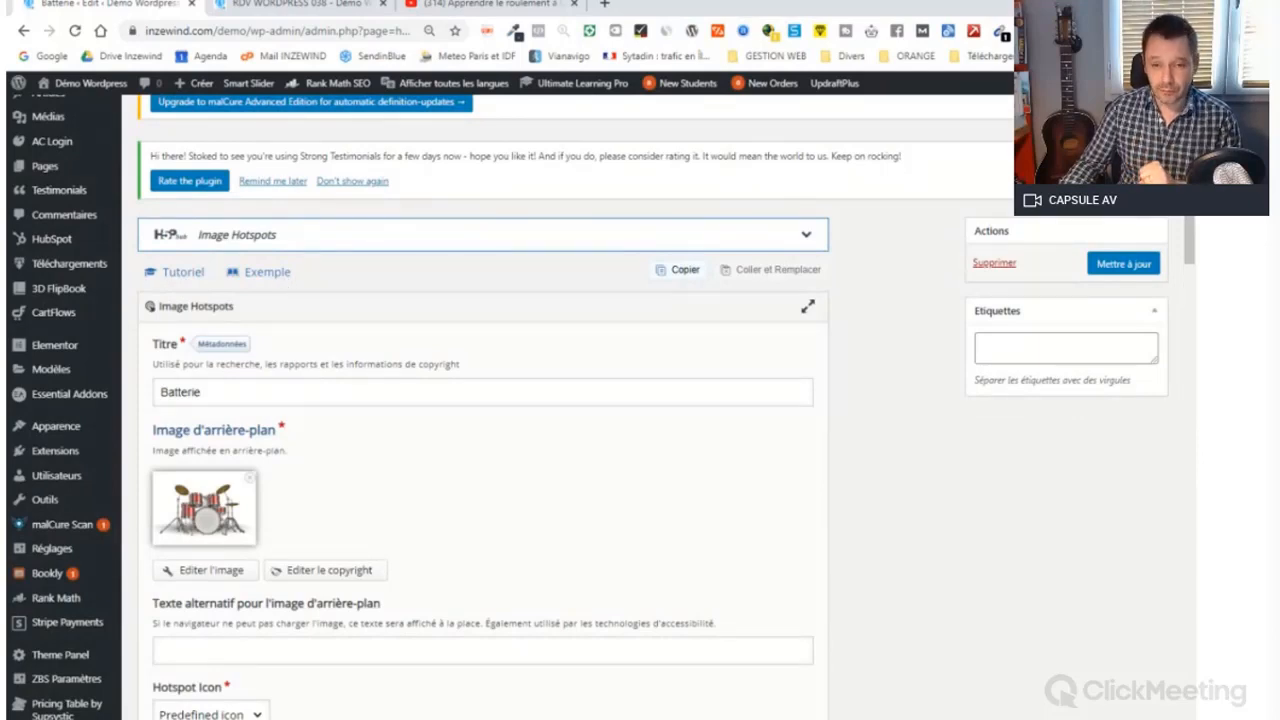
pyautogui.scroll(-10, 640, 452)
pyautogui.scroll(4, 253, 617)
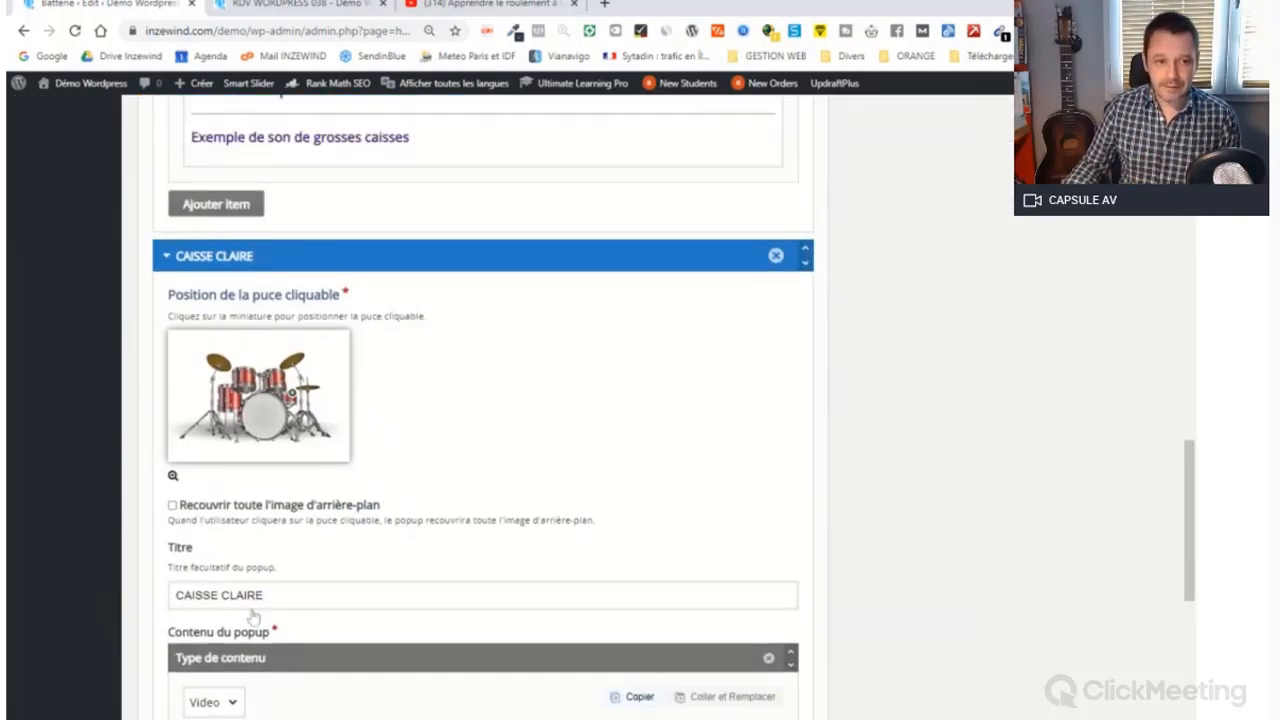
pyautogui.scroll(5, 253, 617)
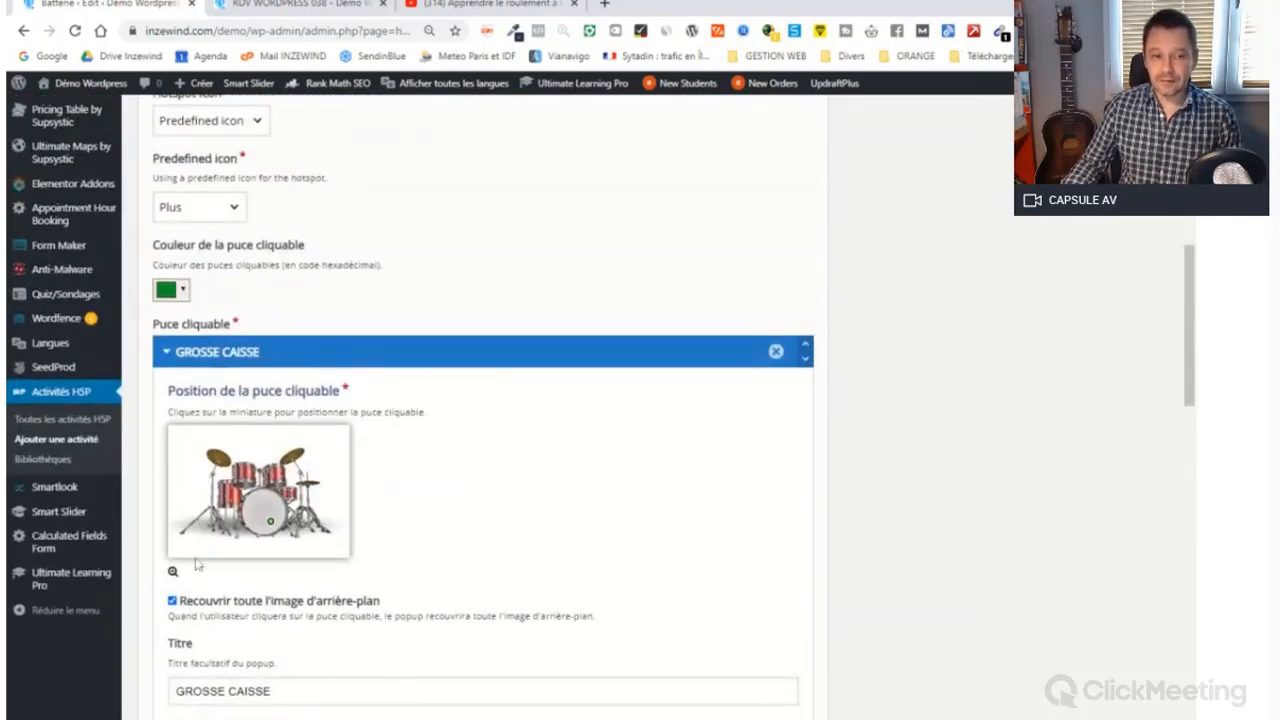
# Start a new H5P activity of type Memory Game and title it "Memo personnages association"
pyautogui.click(58, 440)
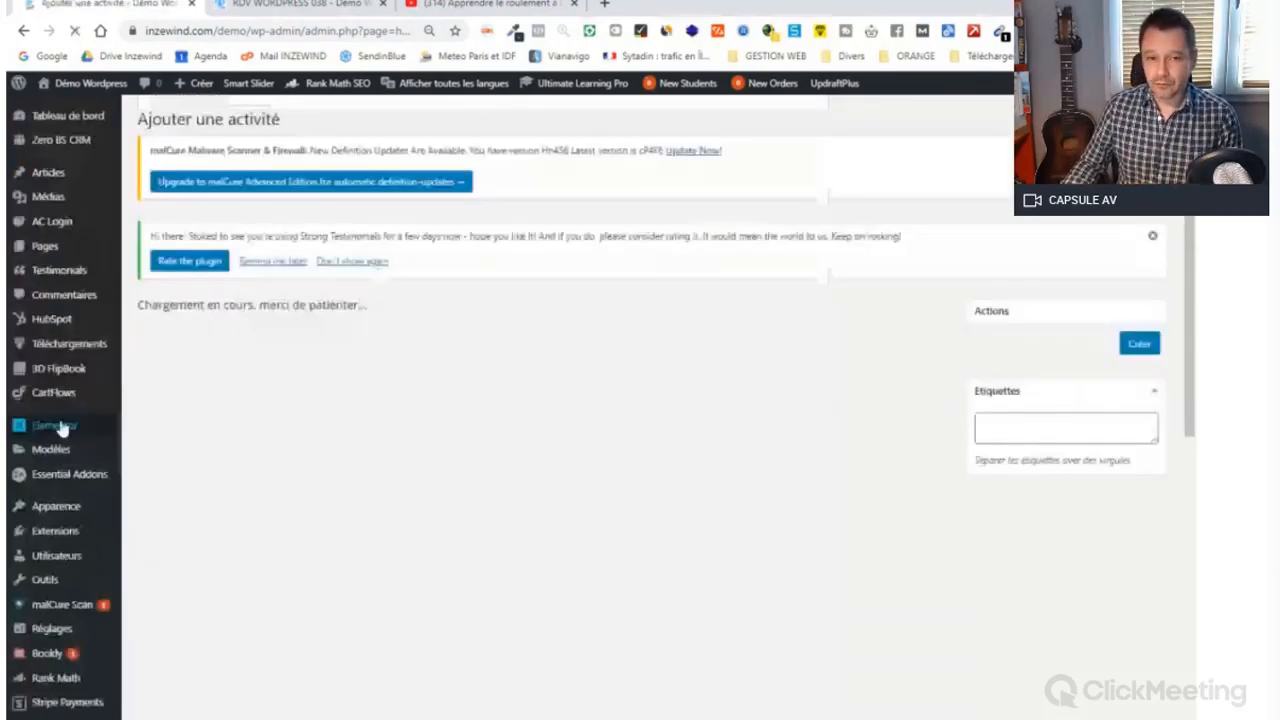
pyautogui.scroll(-2, 214, 417)
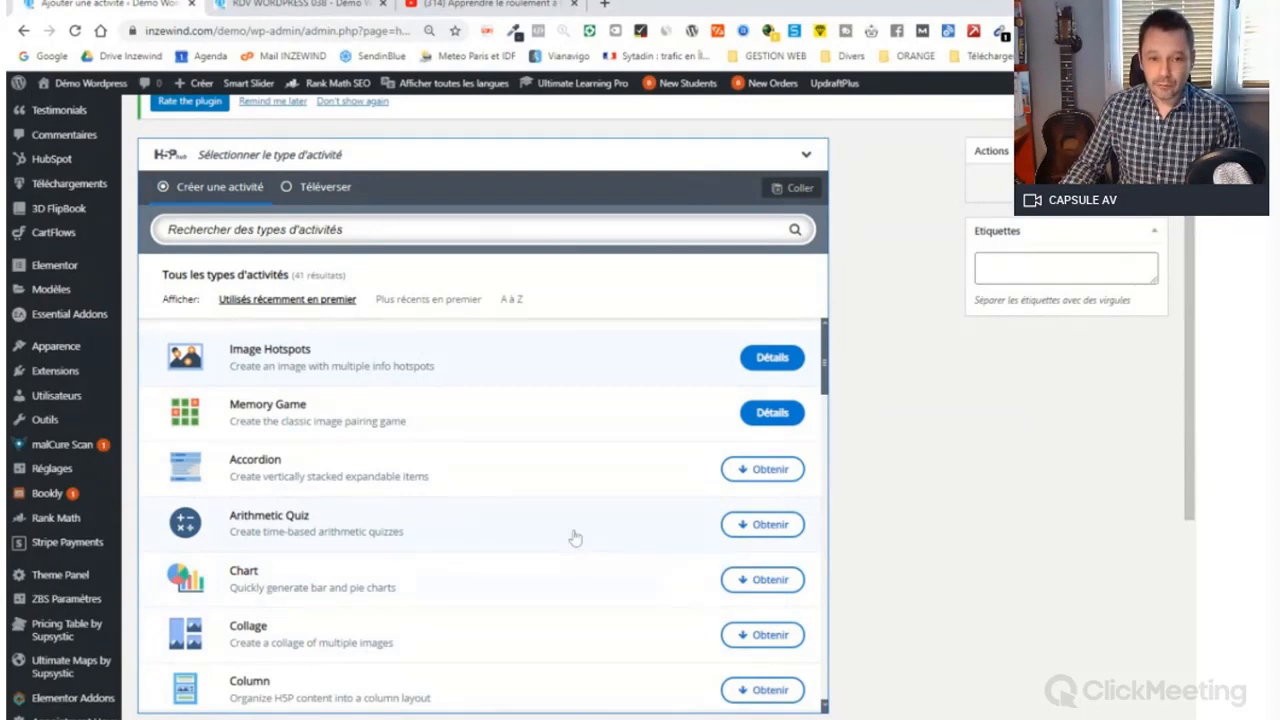
pyautogui.click(196, 413)
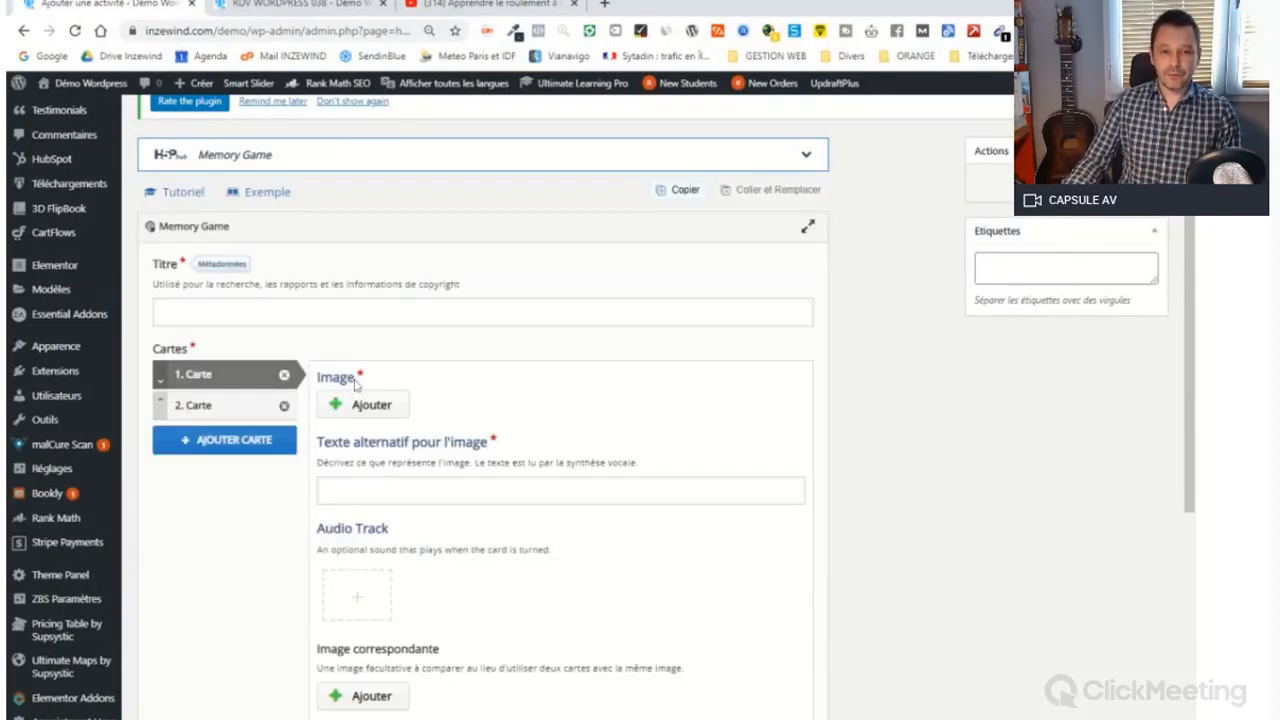
pyautogui.click(400, 313)
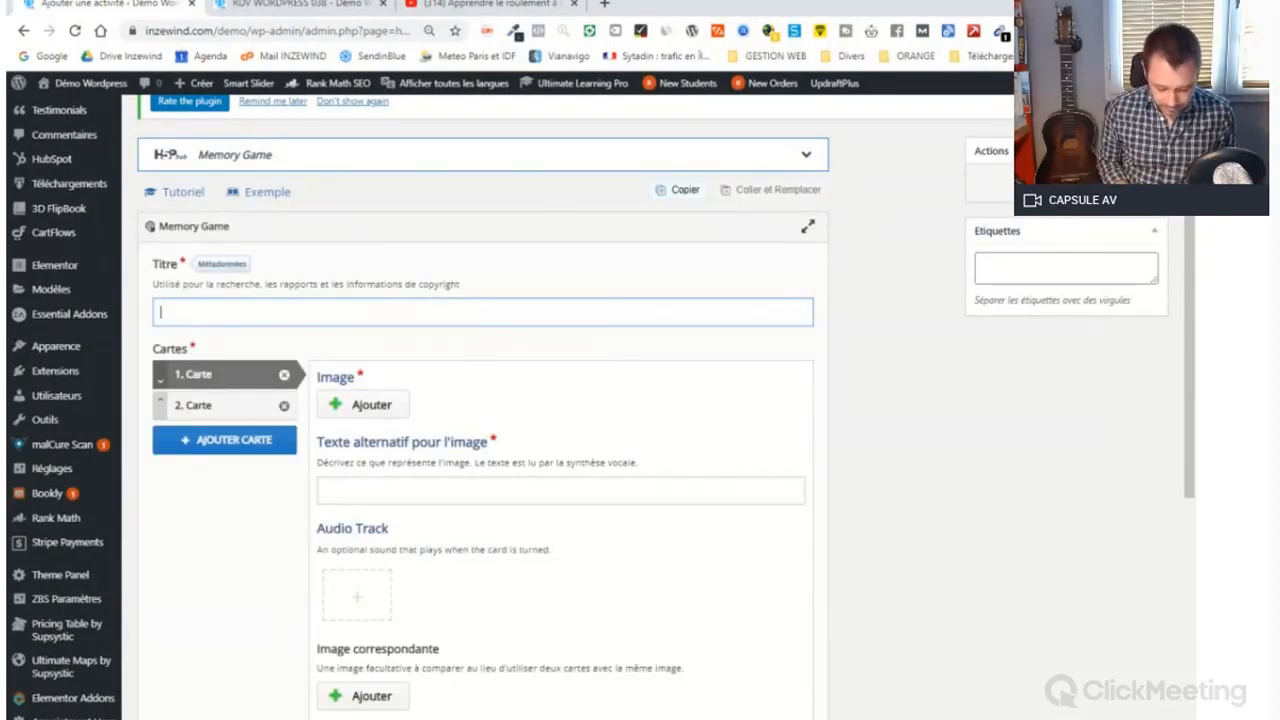
pyautogui.write('Memo pers')
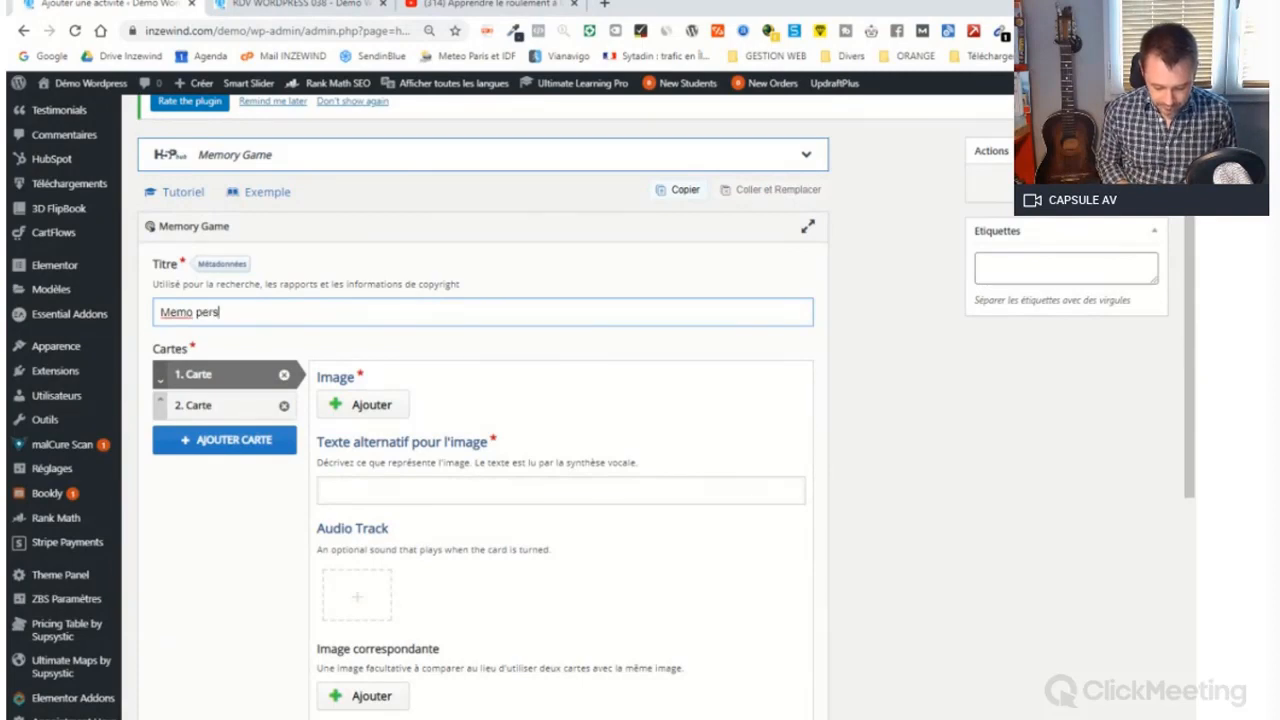
pyautogui.write('onnages a')
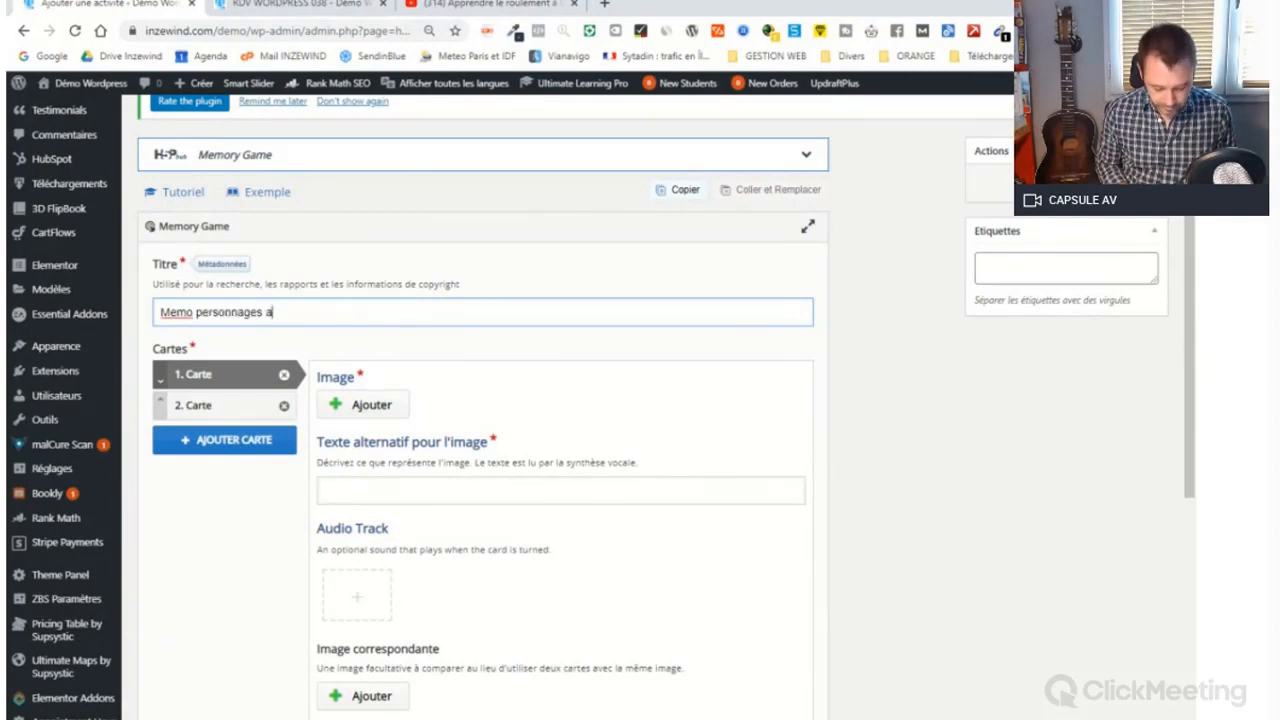
pyautogui.write('ssociation')
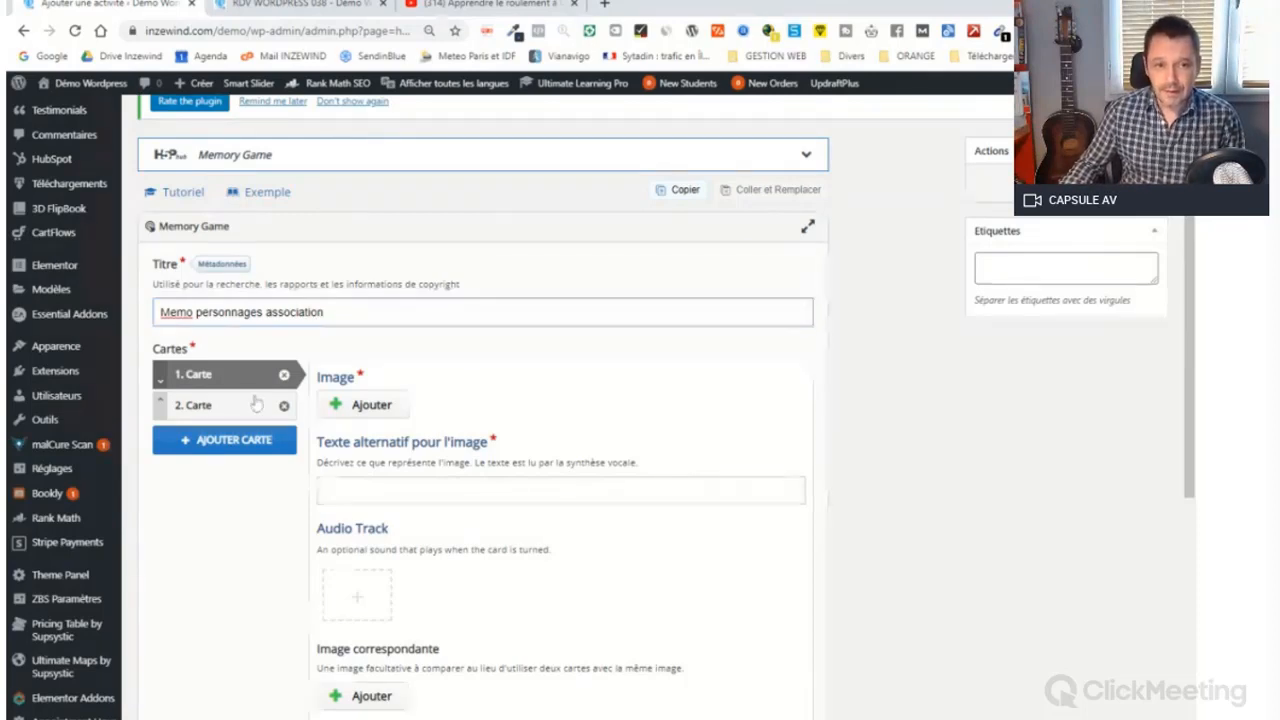
# Examine the first card's fields for images, alternative texts, audio tracks and description
pyautogui.scroll(-1, 370, 342)
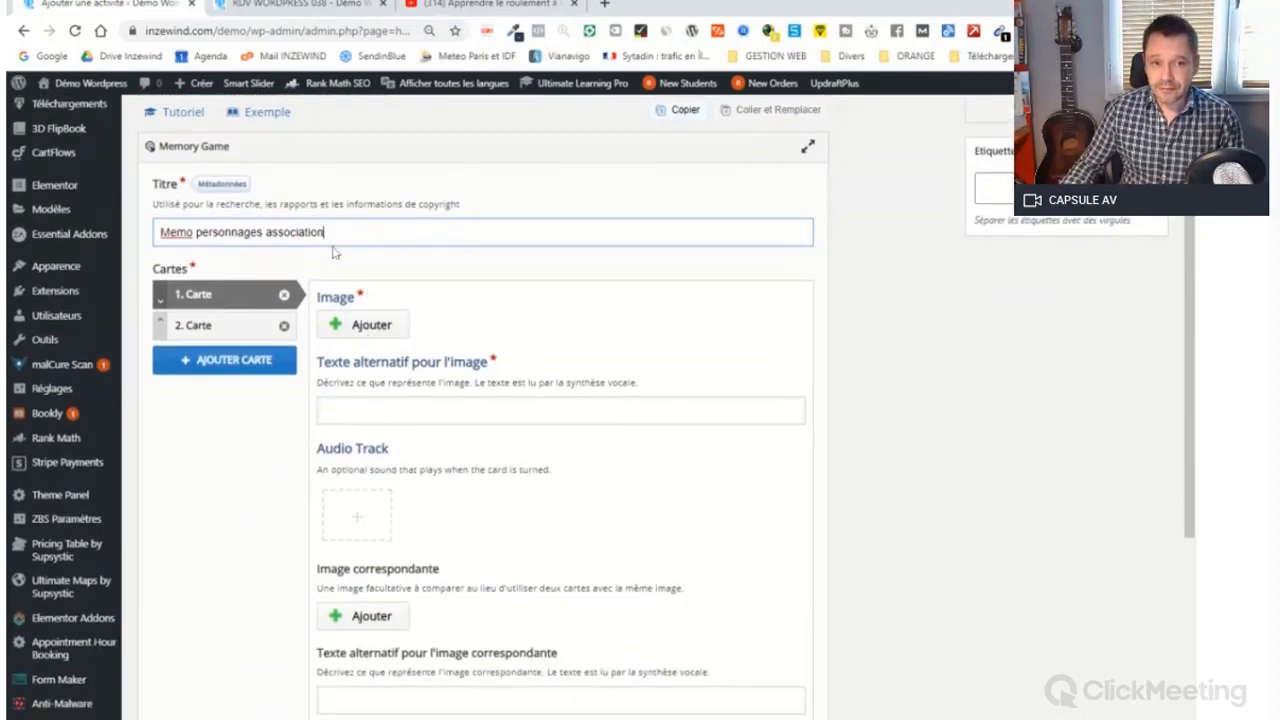
pyautogui.scroll(-1, 466, 335)
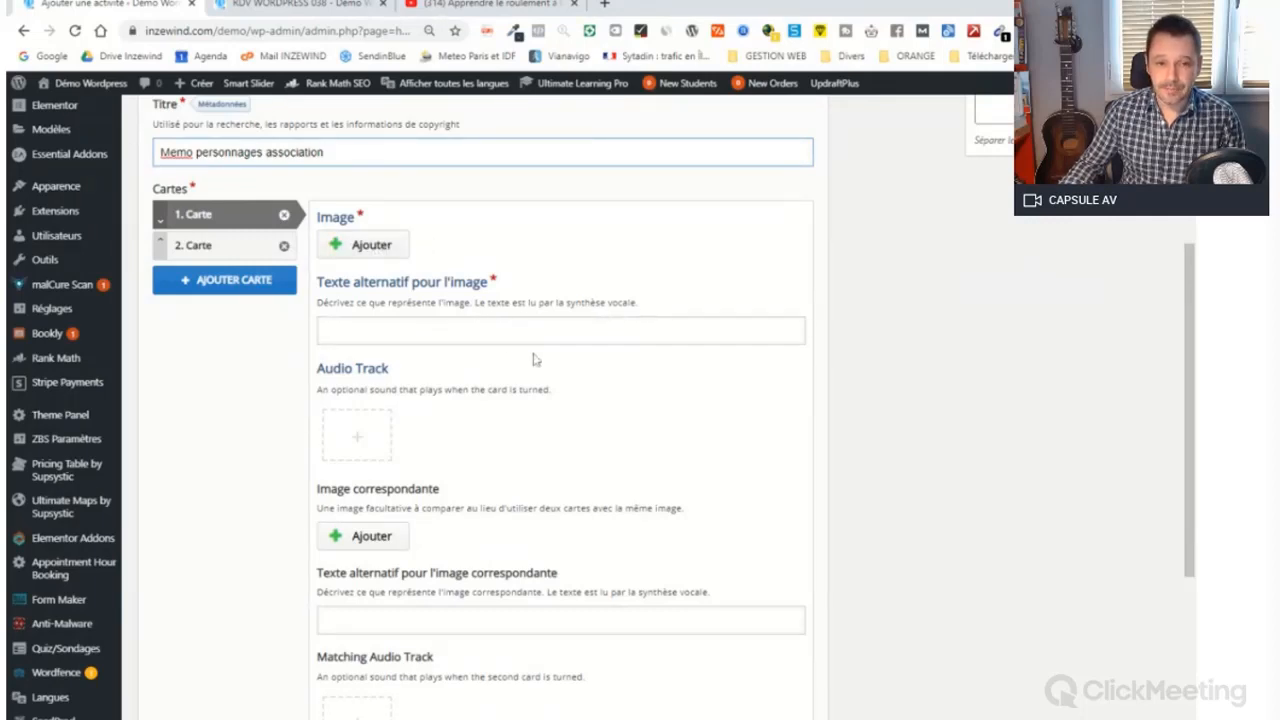
pyautogui.click(367, 250)
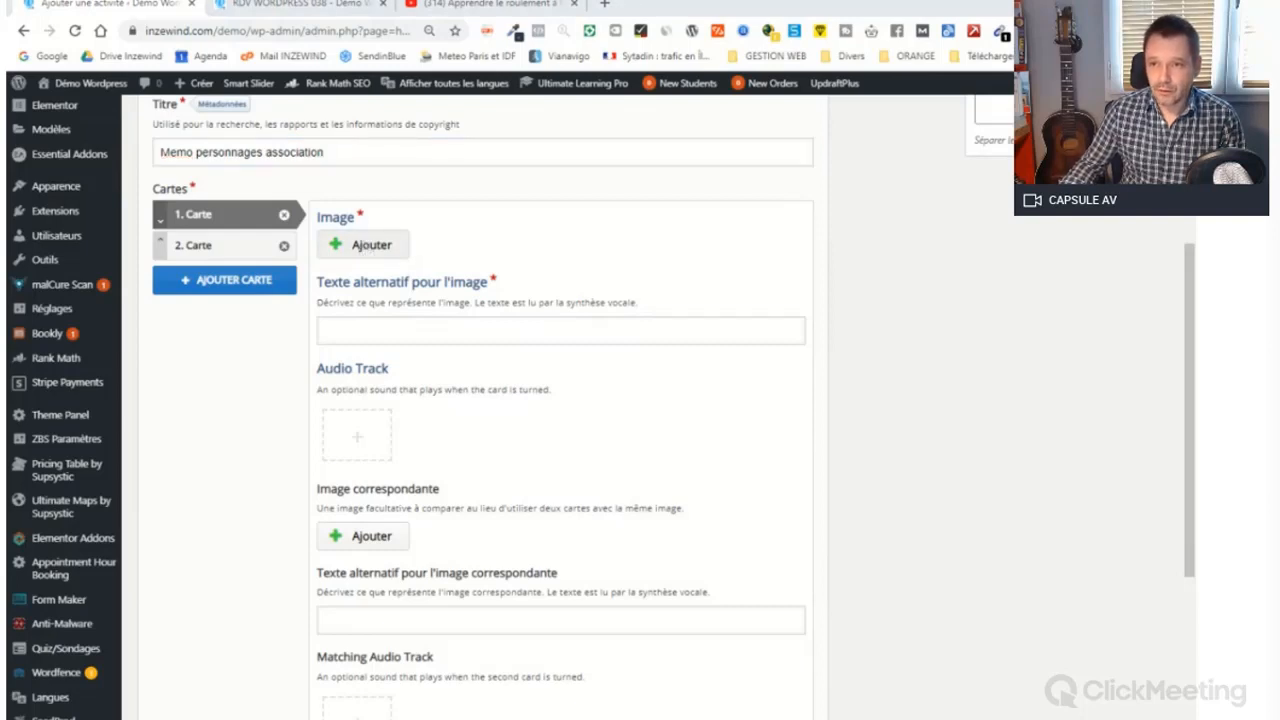
pyautogui.scroll(-4, 494, 520)
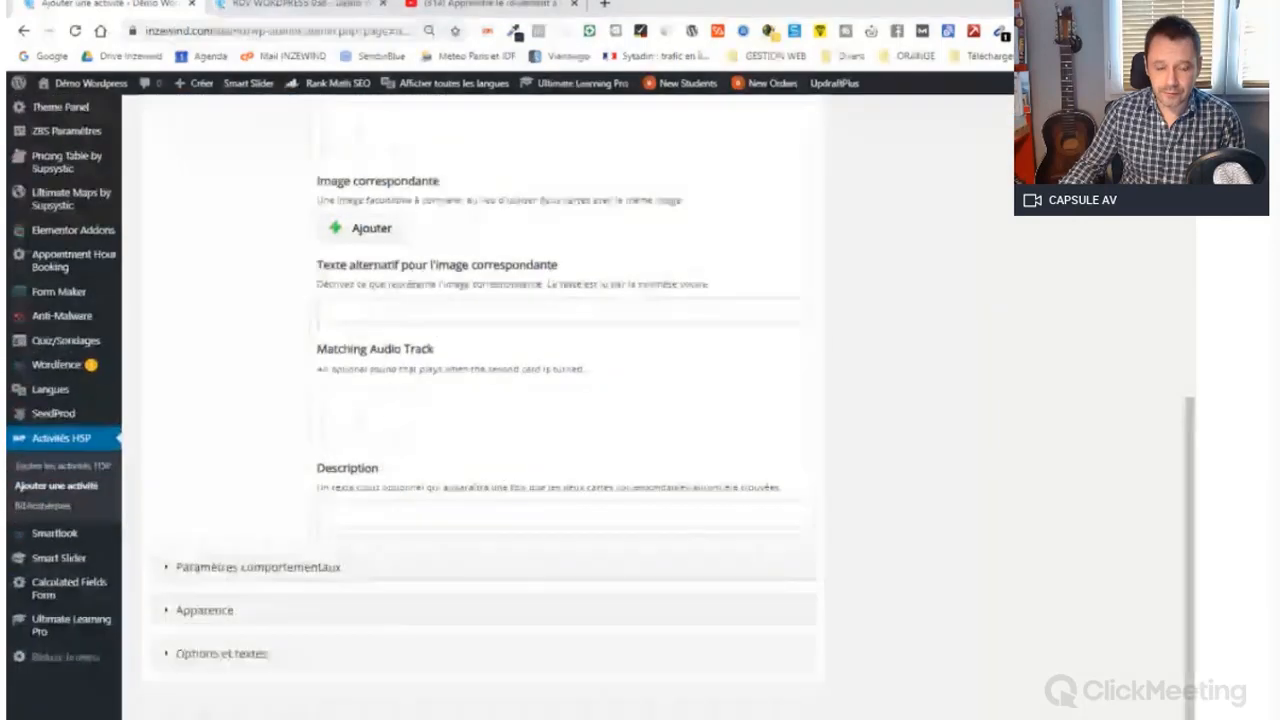
# Expand the game's behavioural settings (Paramètres comportementaux) and set the number of cards to use to 8
pyautogui.click(270, 567)
pyautogui.scroll(-2, 205, 467)
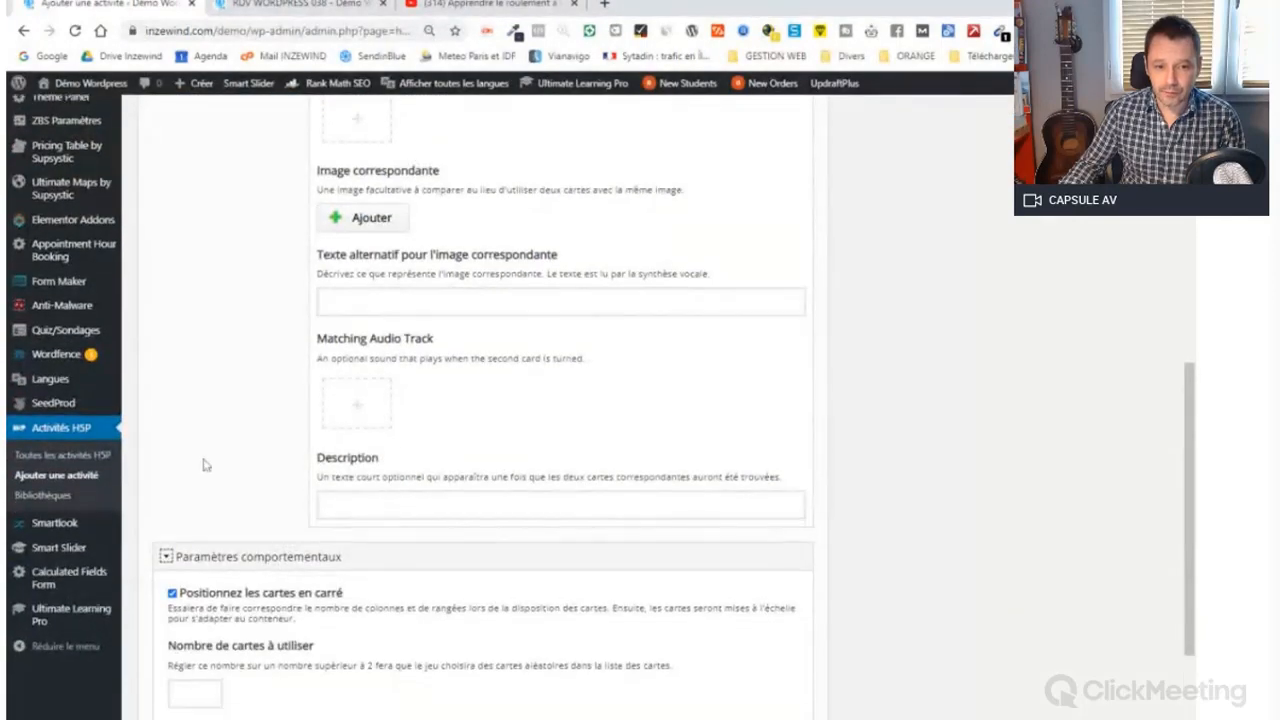
pyautogui.scroll(10, 228, 360)
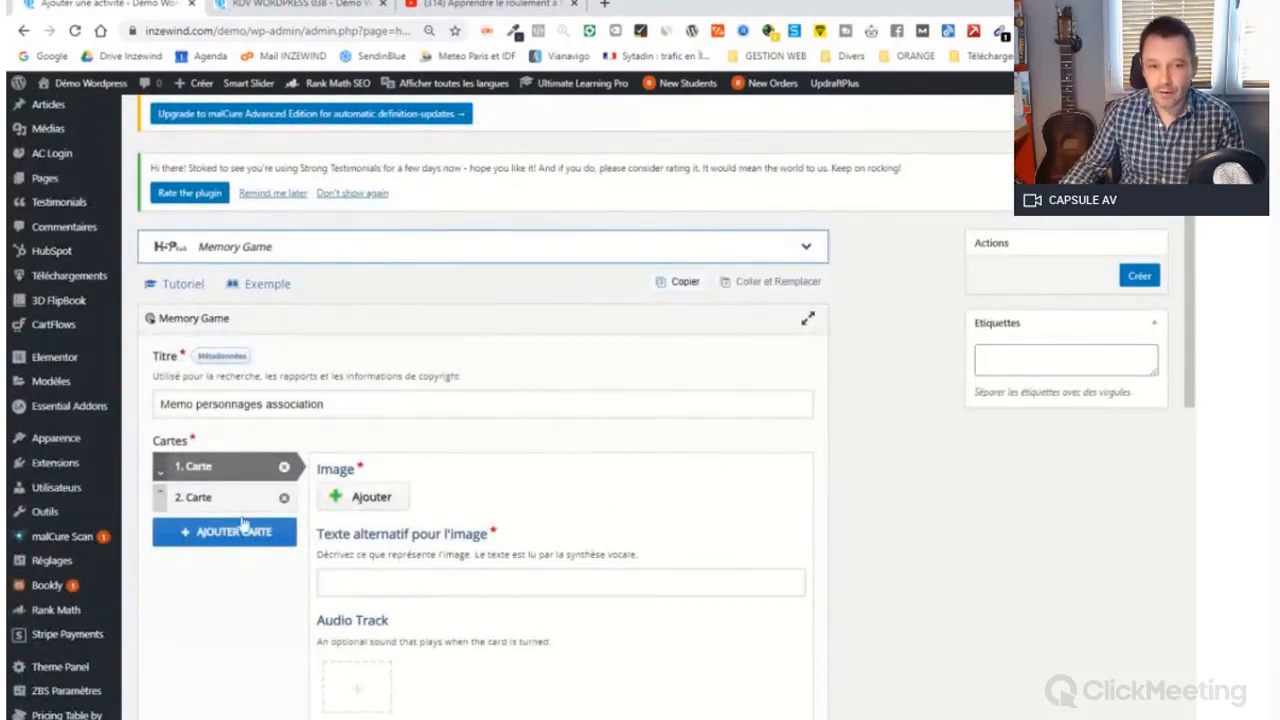
pyautogui.scroll(-1, 251, 557)
pyautogui.scroll(-6, 309, 528)
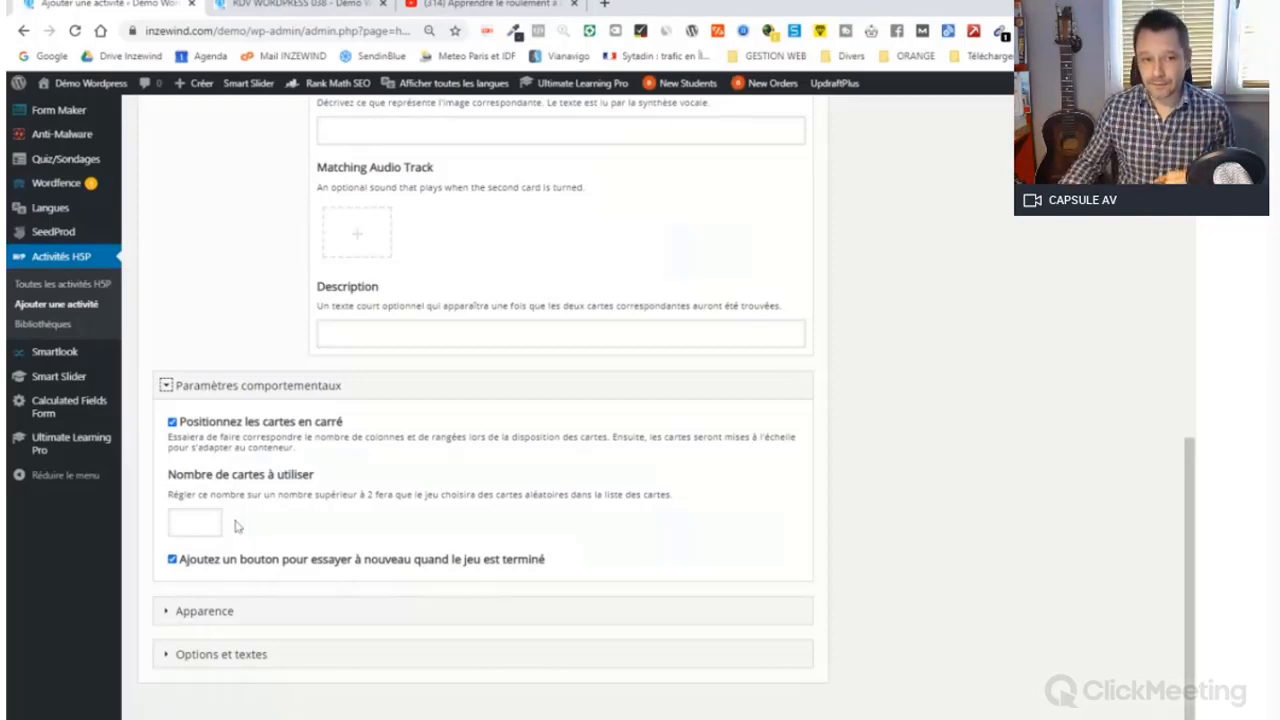
pyautogui.moveTo(82, 420)
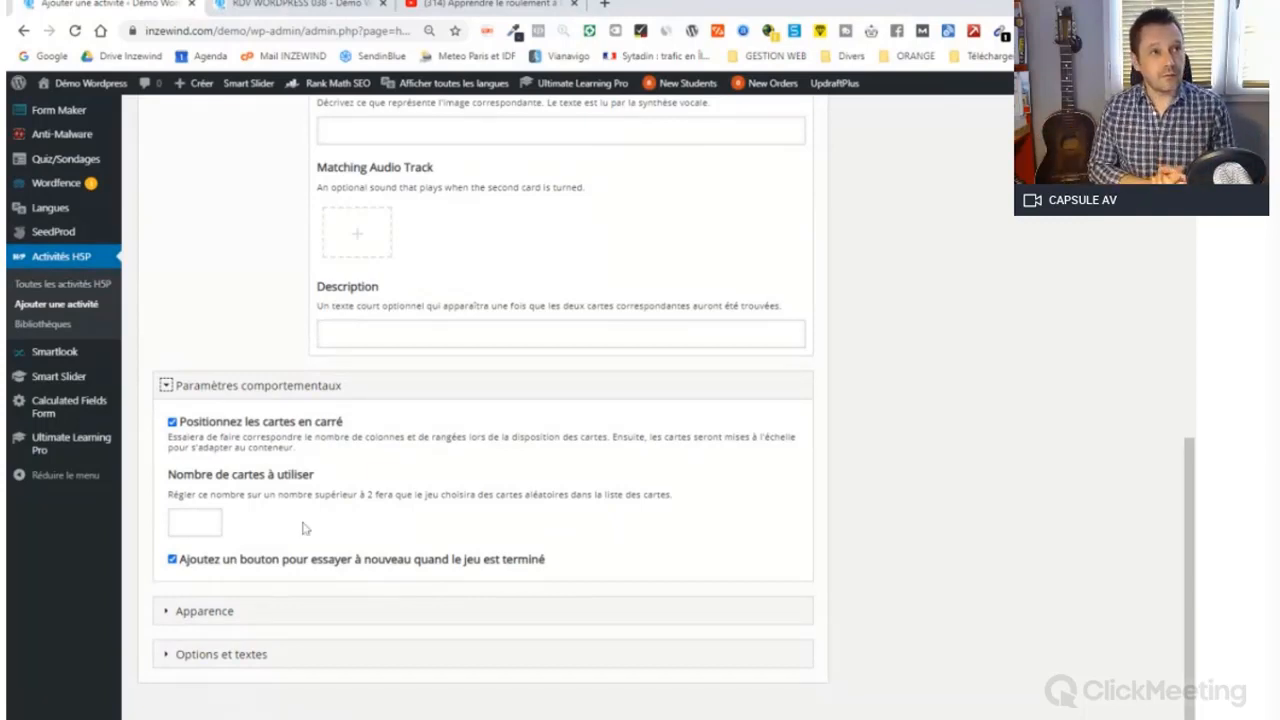
pyautogui.click(192, 521)
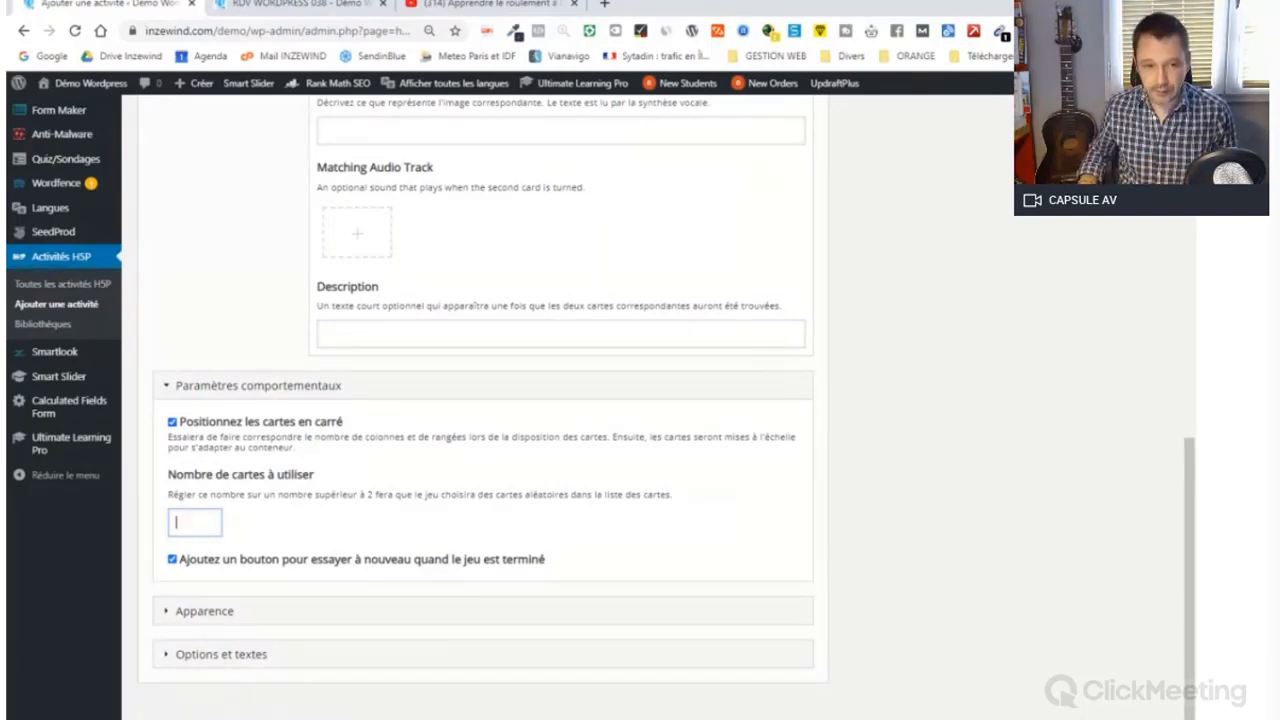
pyautogui.write('8')
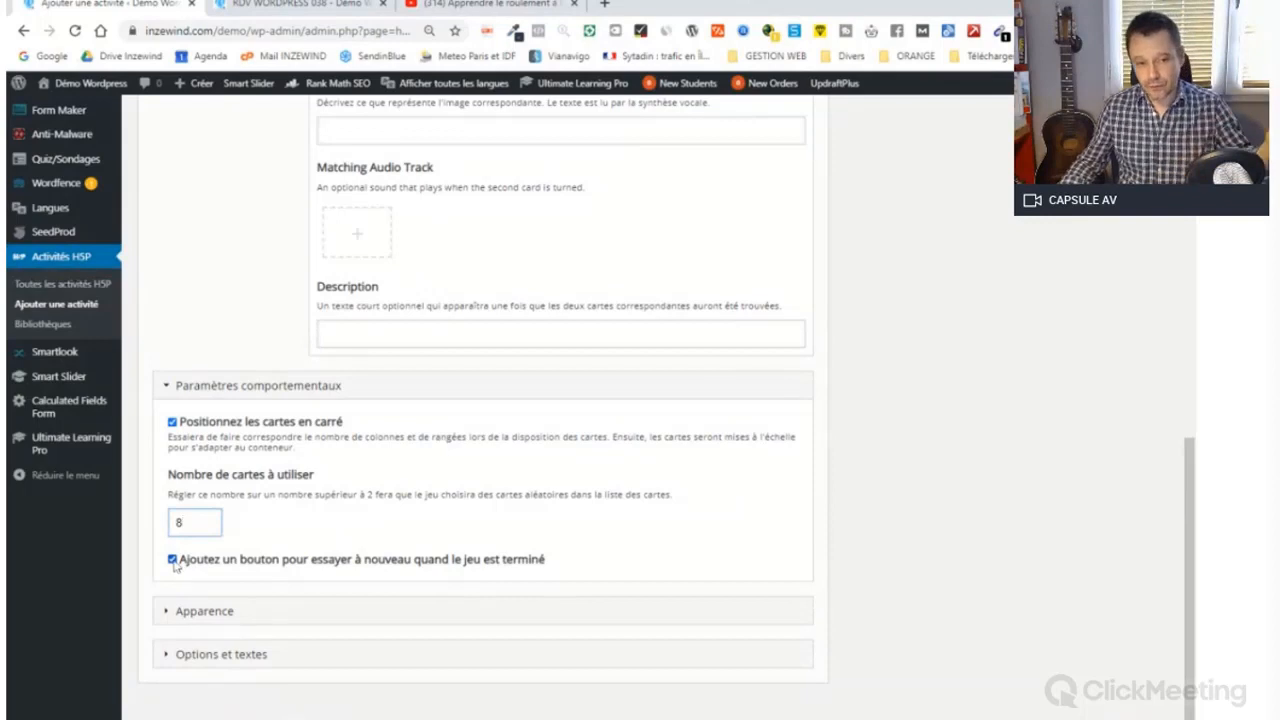
# Expand the Apparence settings and look at the theme colour and card back options
pyautogui.click(167, 610)
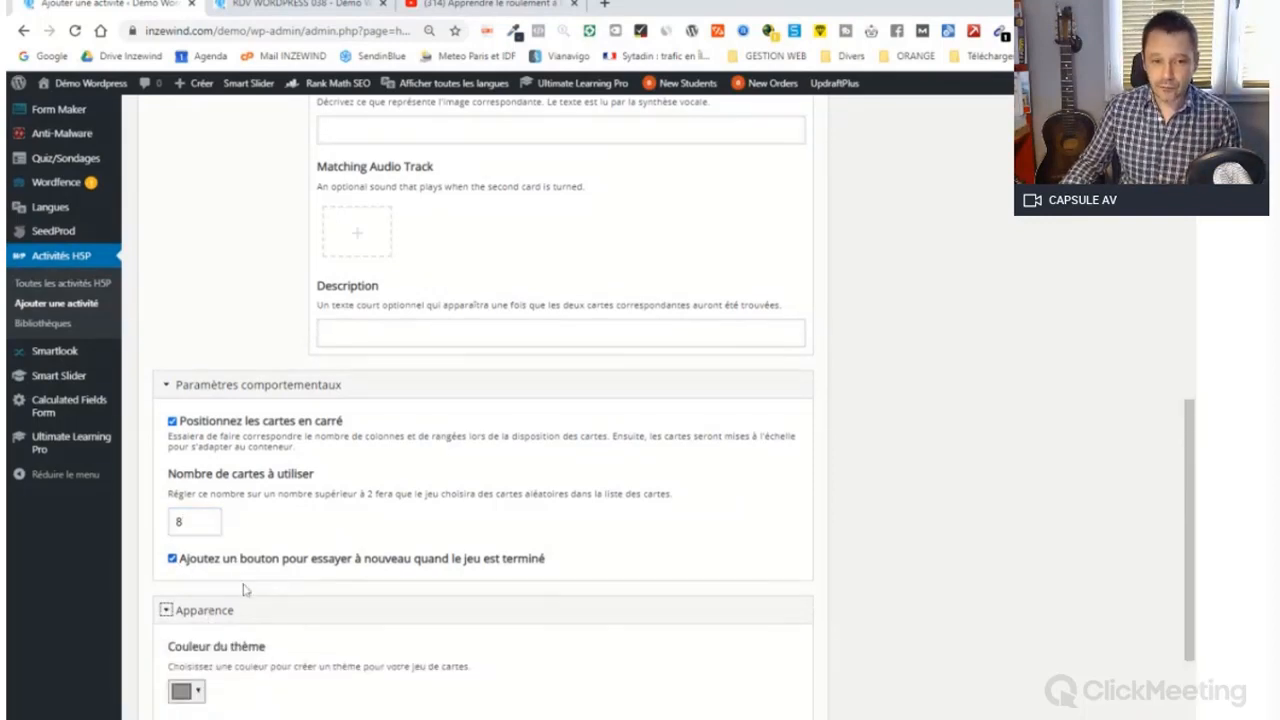
pyautogui.scroll(-1, 243, 589)
pyautogui.scroll(-2, 258, 582)
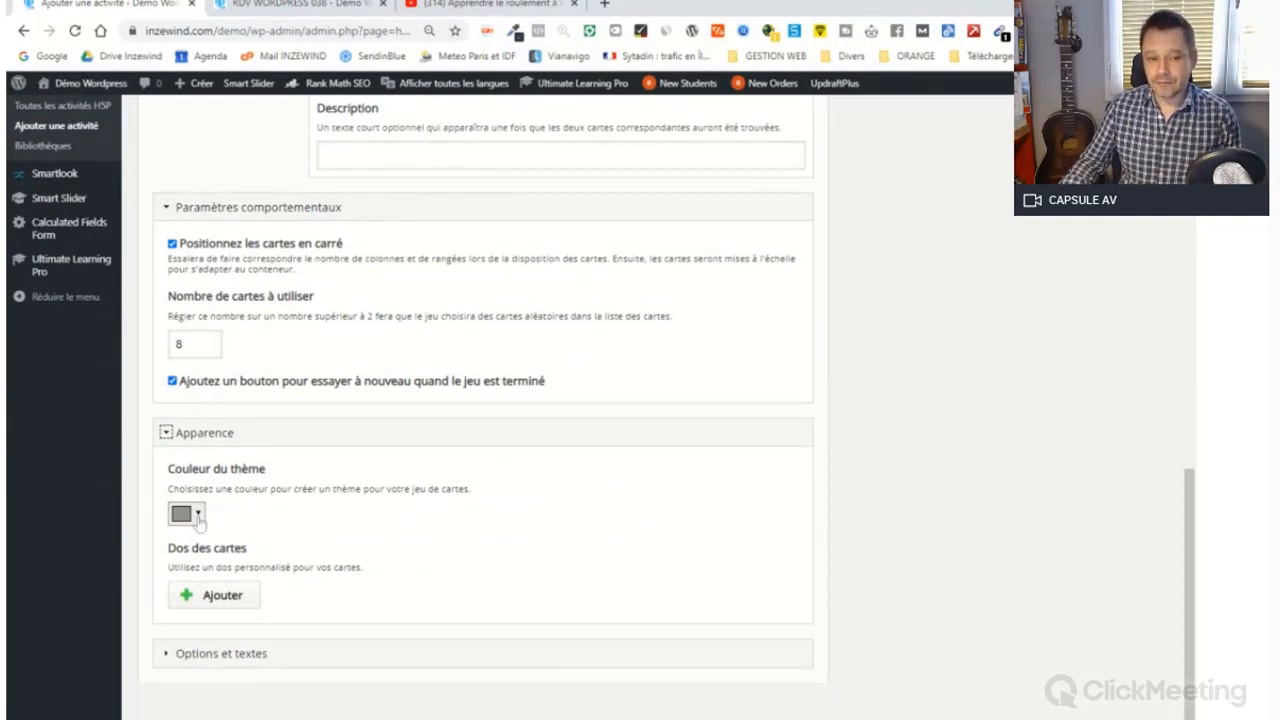
# Restart the memory game on the RDV WORDPRESS 038 page and turn over two neighbouring cards in the first row
pyautogui.hotkey('ctrl', 'Tab')
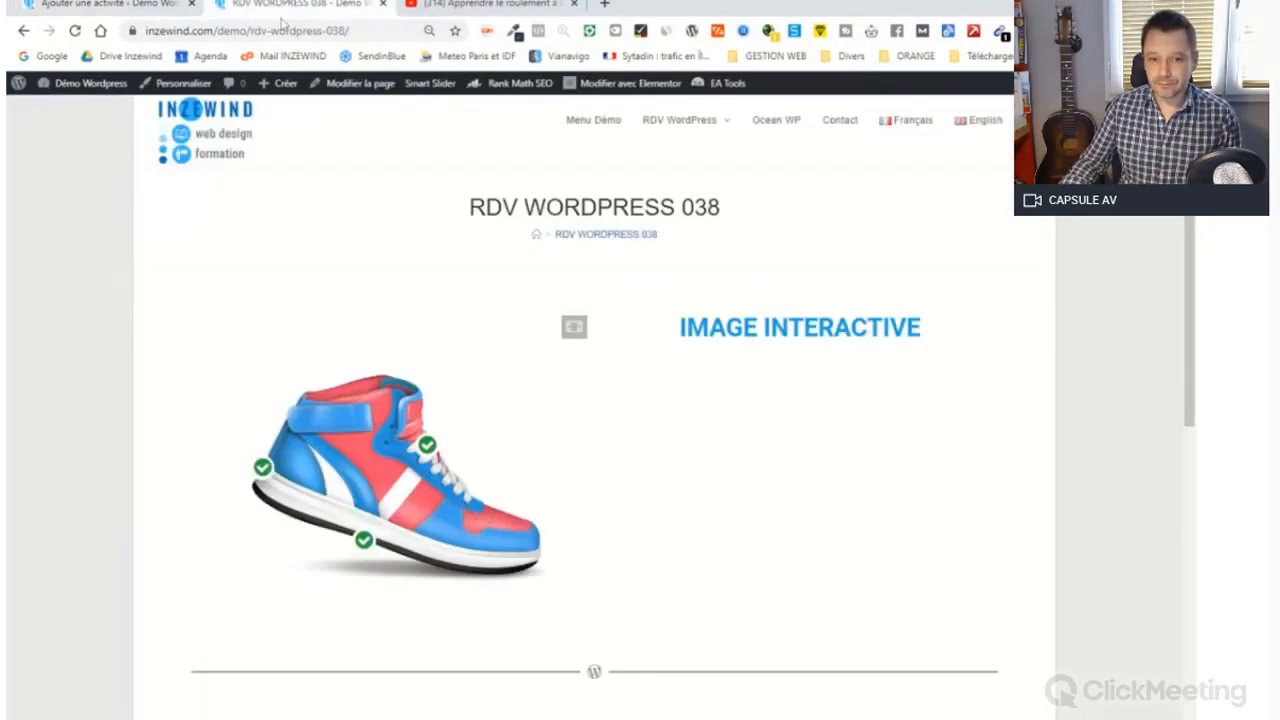
pyautogui.scroll(-6, 677, 351)
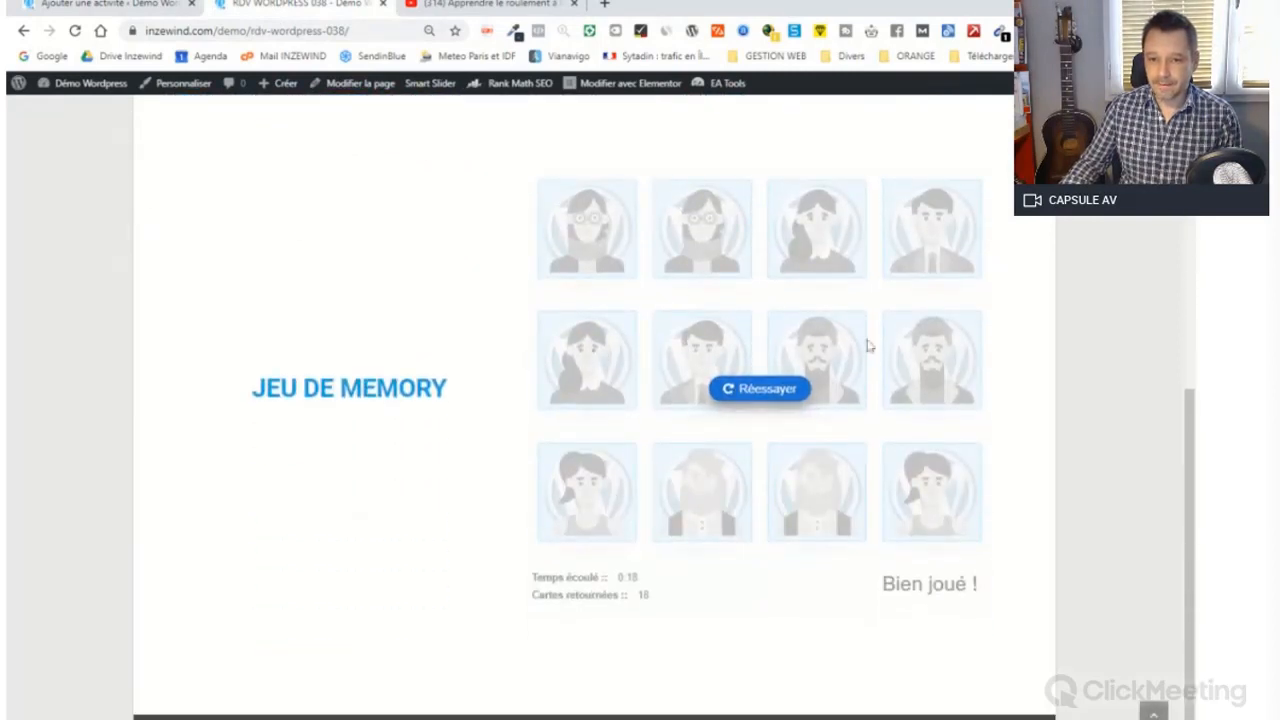
pyautogui.click(780, 390)
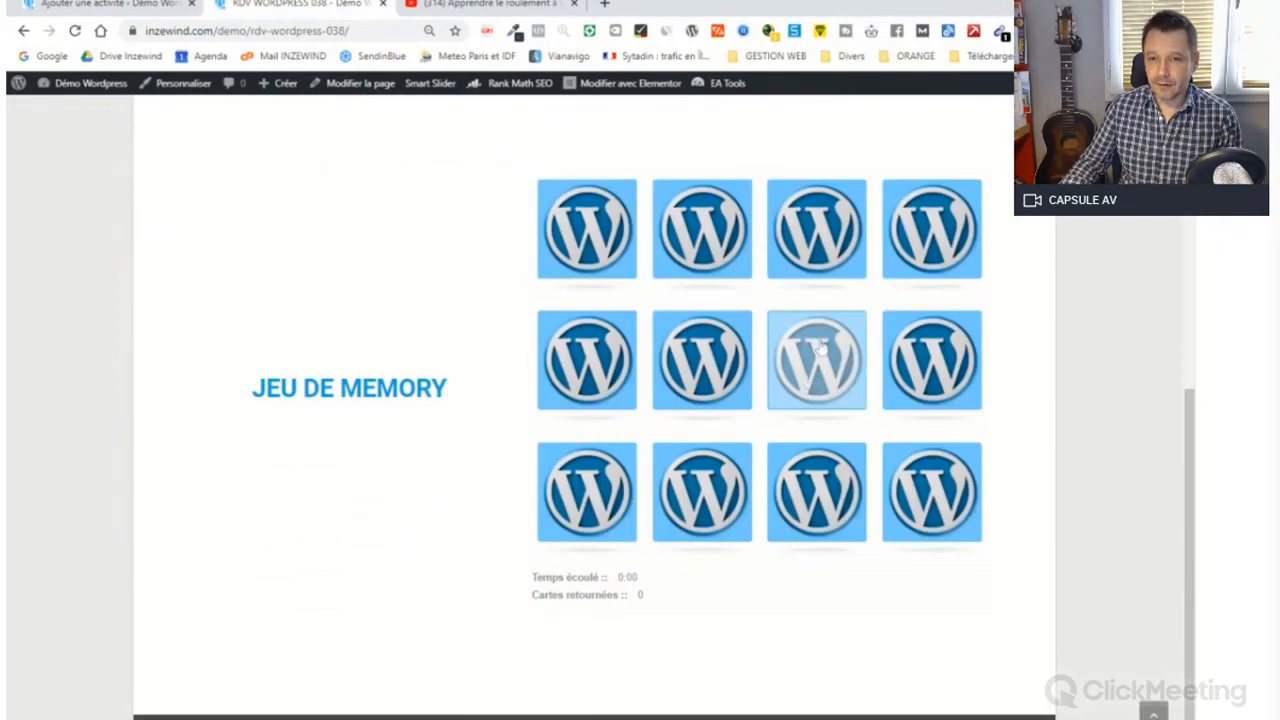
pyautogui.click(797, 232)
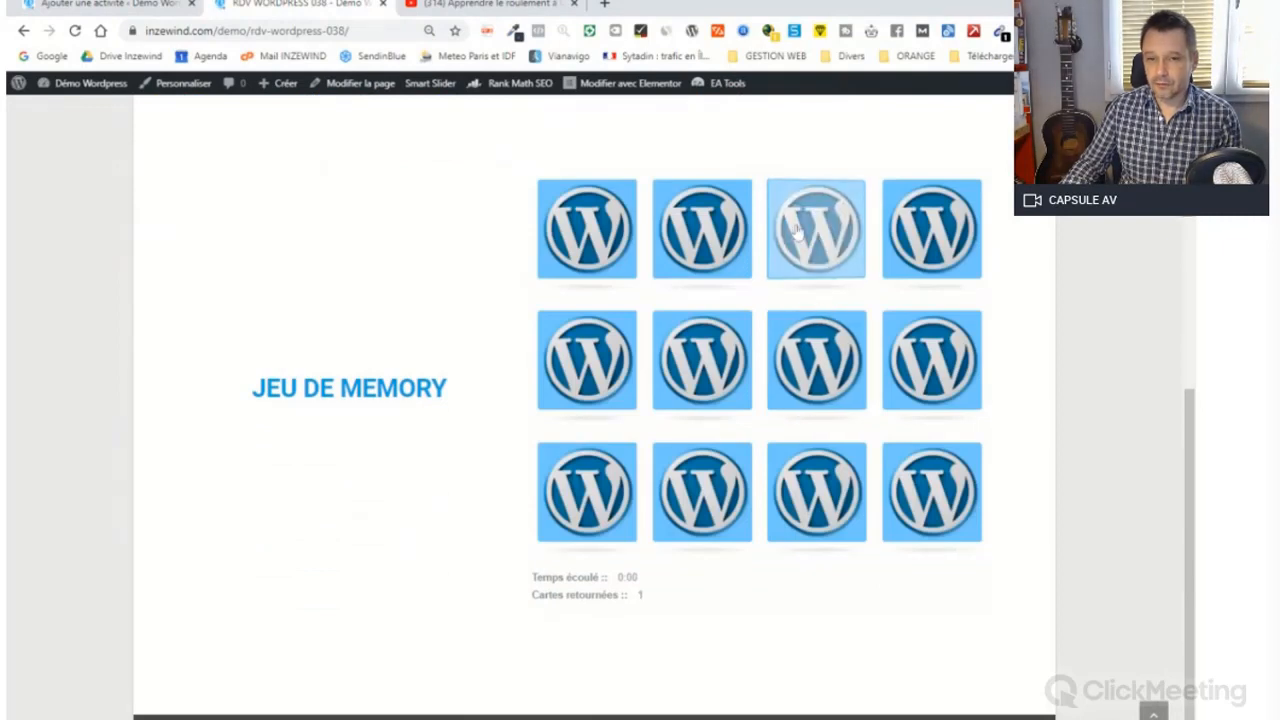
pyautogui.click(735, 245)
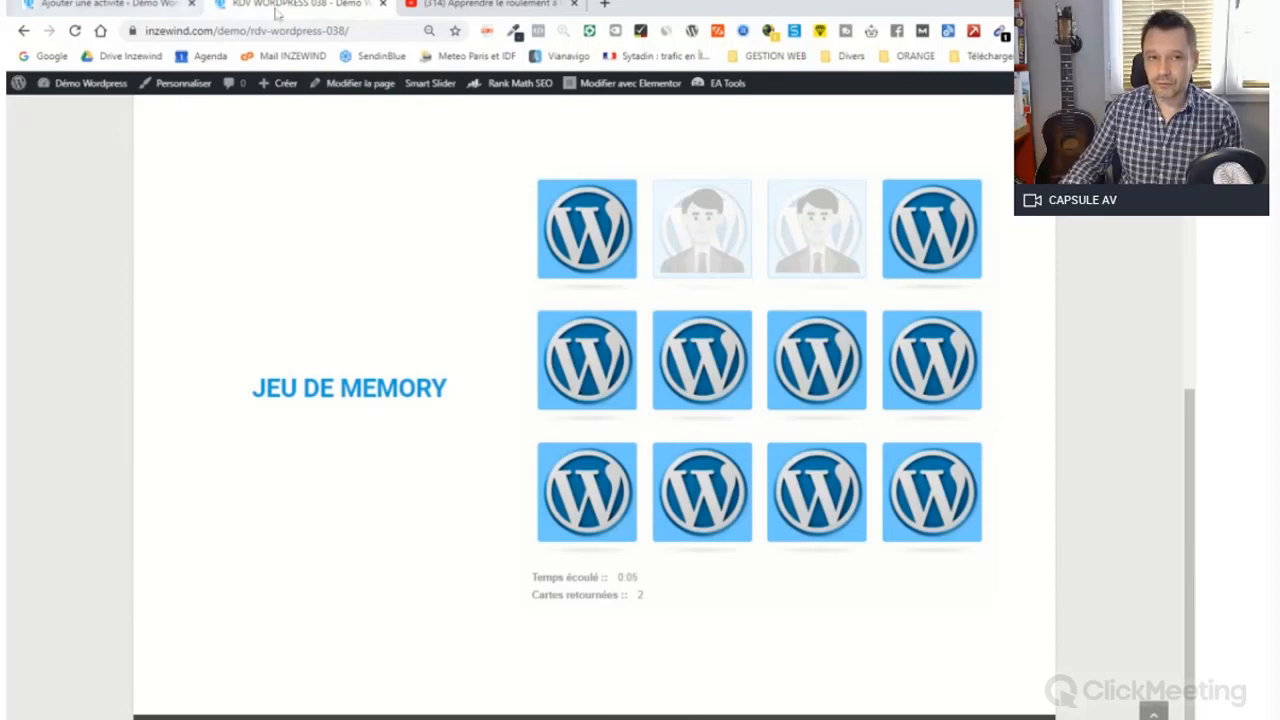
# Compare the card backs in the published memory game and add the INZEWIND logo image as the custom card back (Dos des cartes)
pyautogui.click(141, 11)
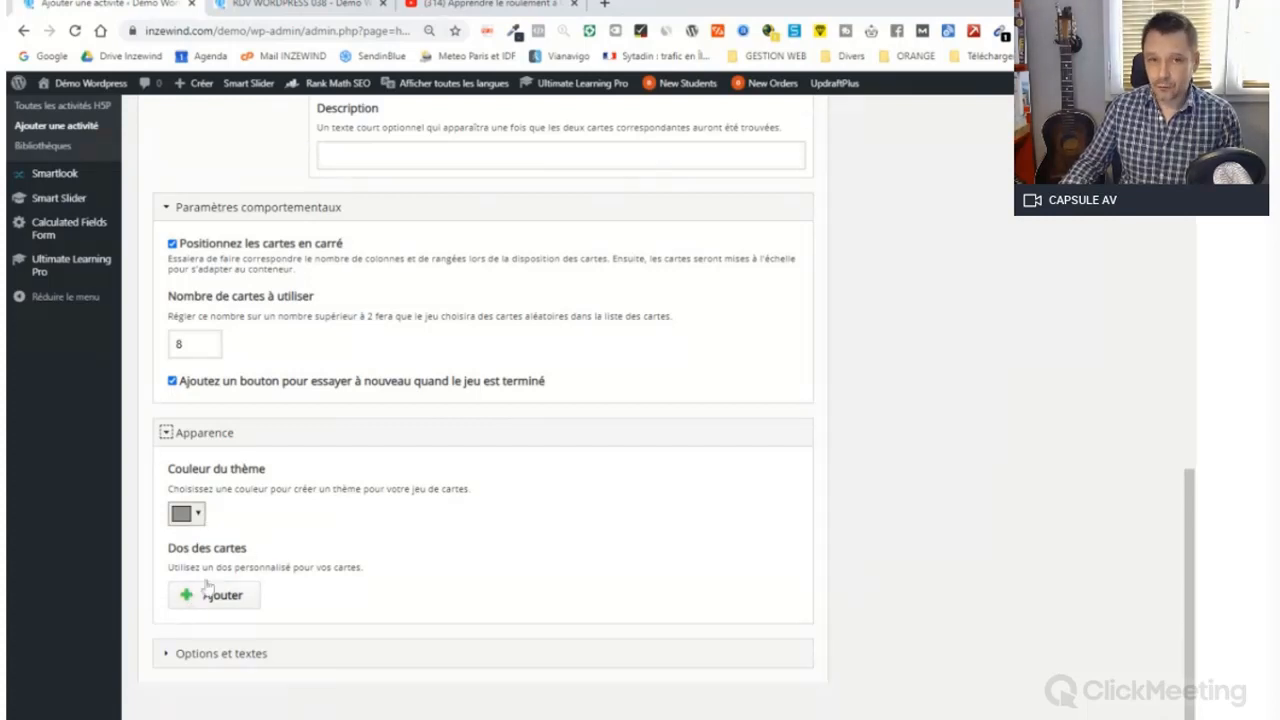
pyautogui.click(310, 8)
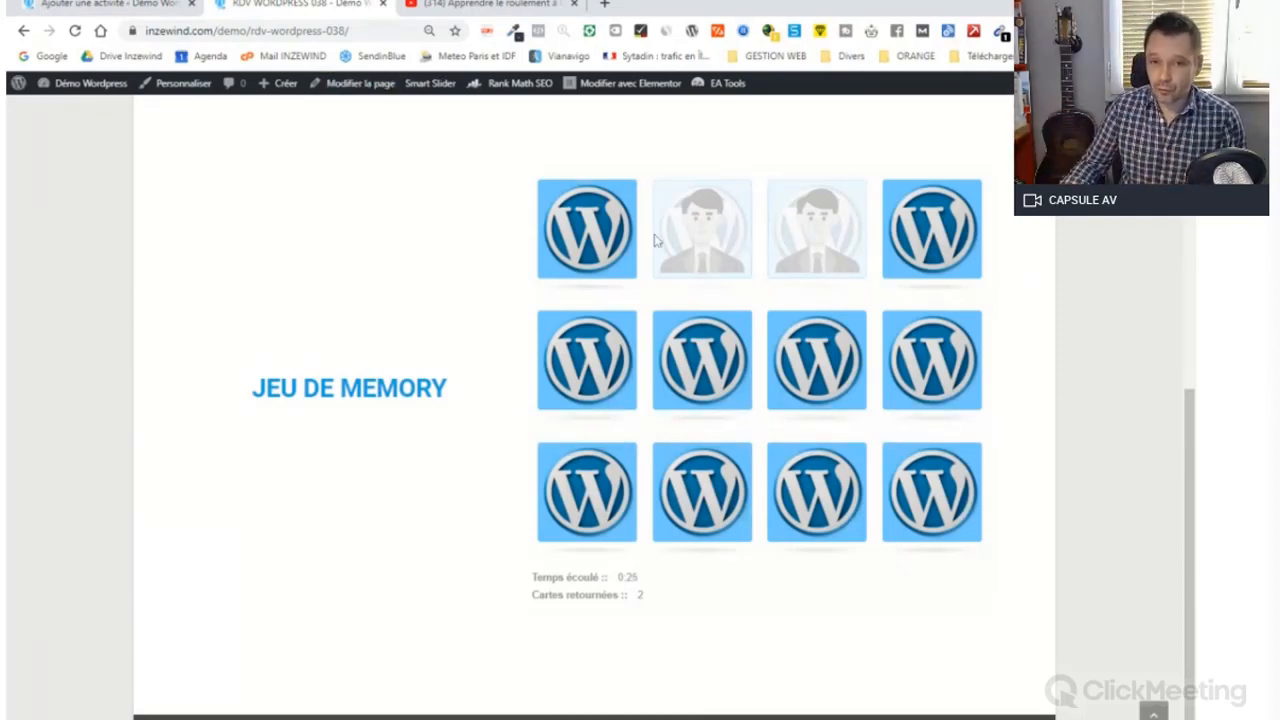
pyautogui.hotkey('ctrl', 'pageup')
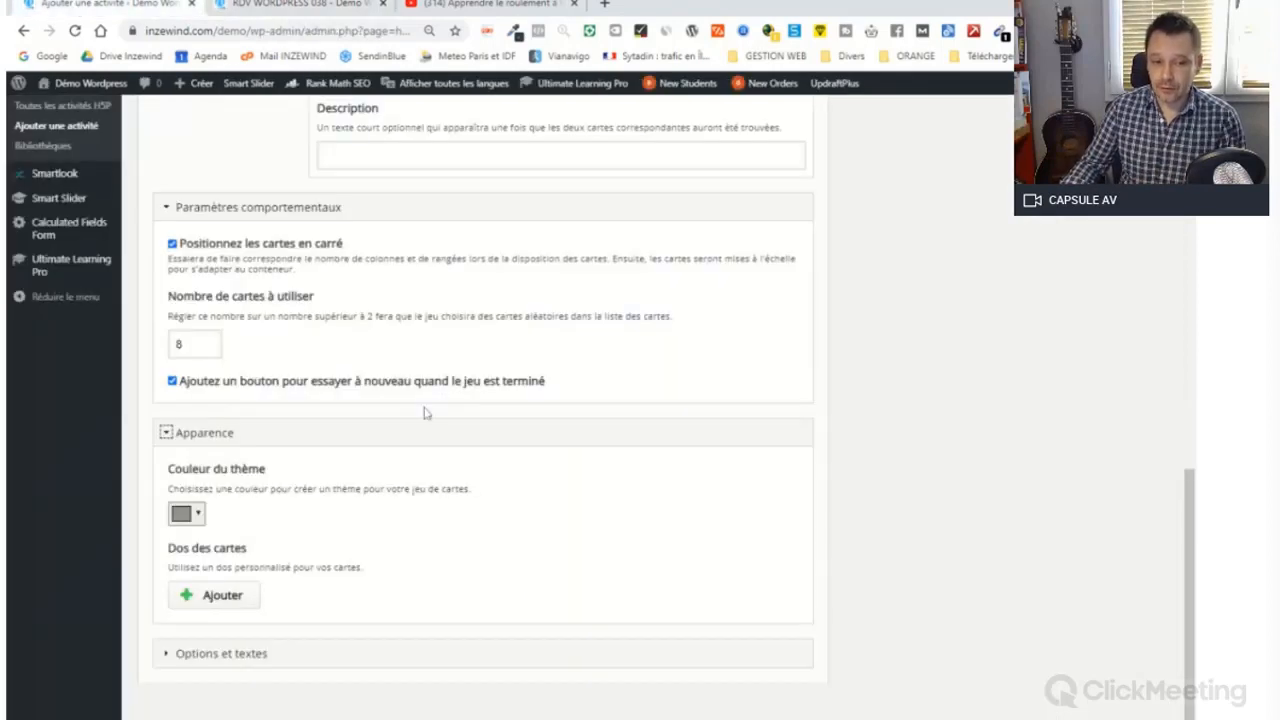
pyautogui.click(221, 597)
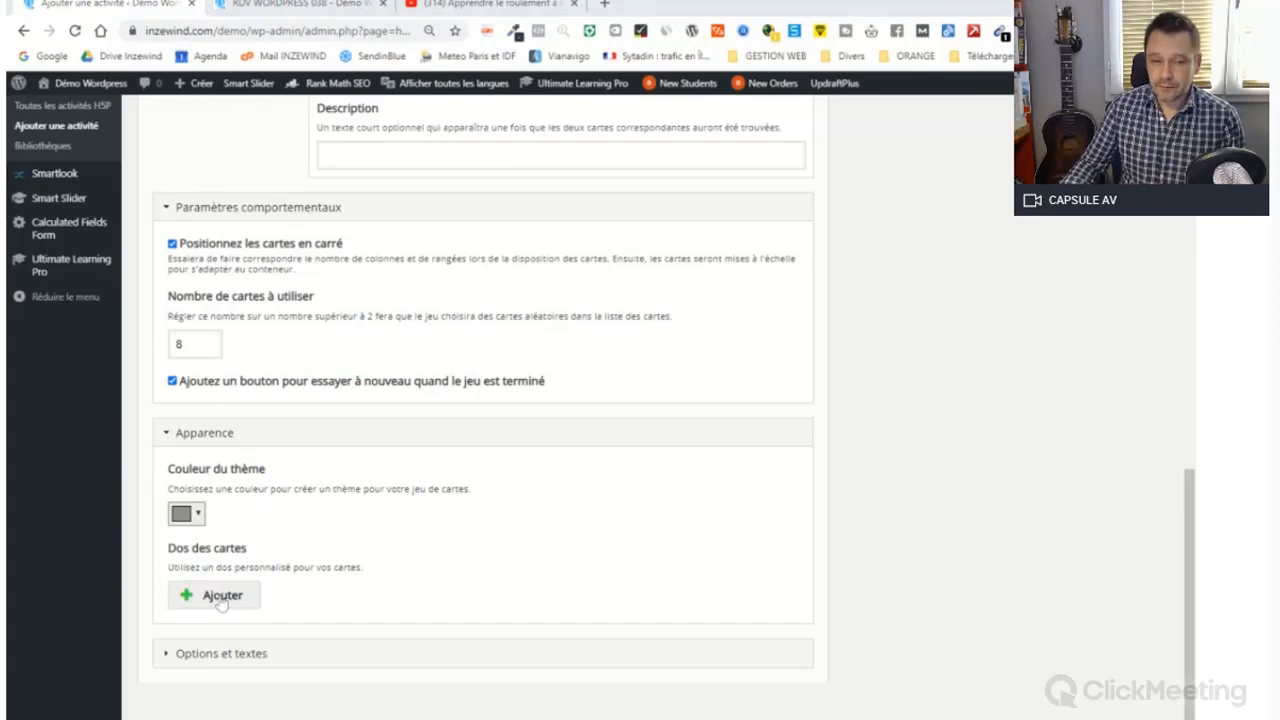
# Expand the Options et textes section, look at its language setting, and collapse the section again
pyautogui.scroll(-1, 221, 600)
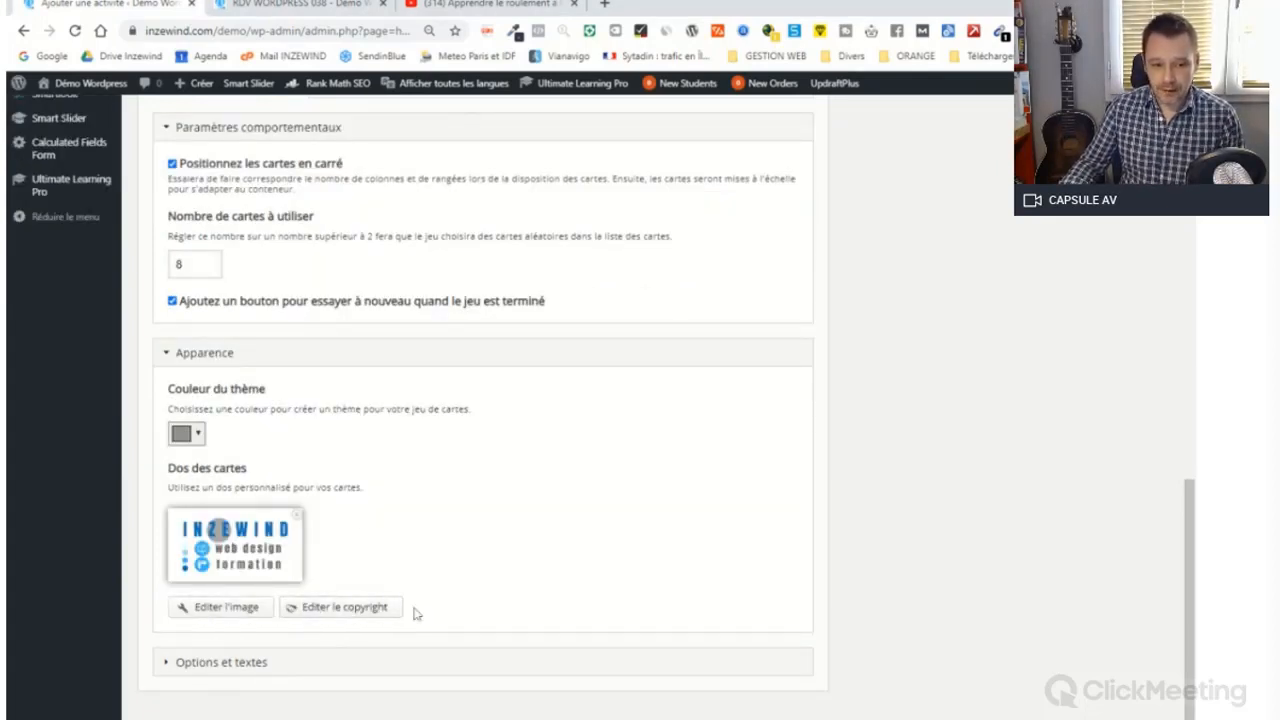
pyautogui.click(199, 662)
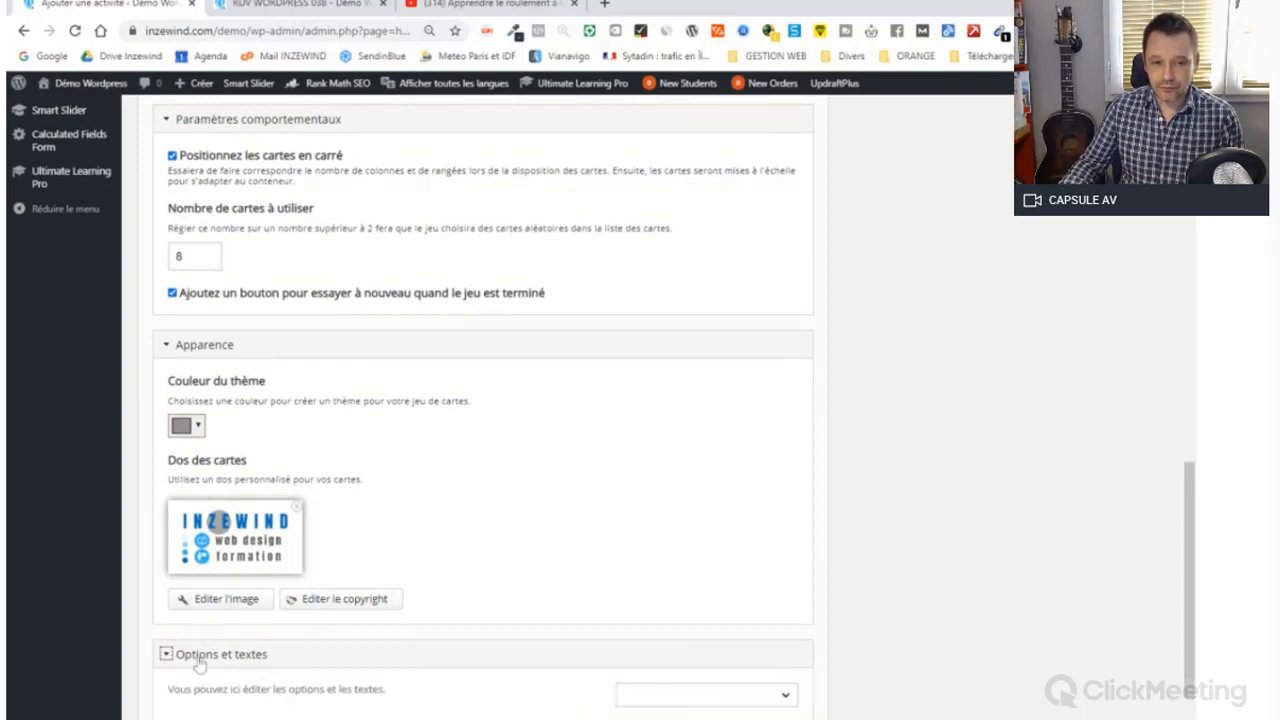
pyautogui.scroll(-1, 408, 477)
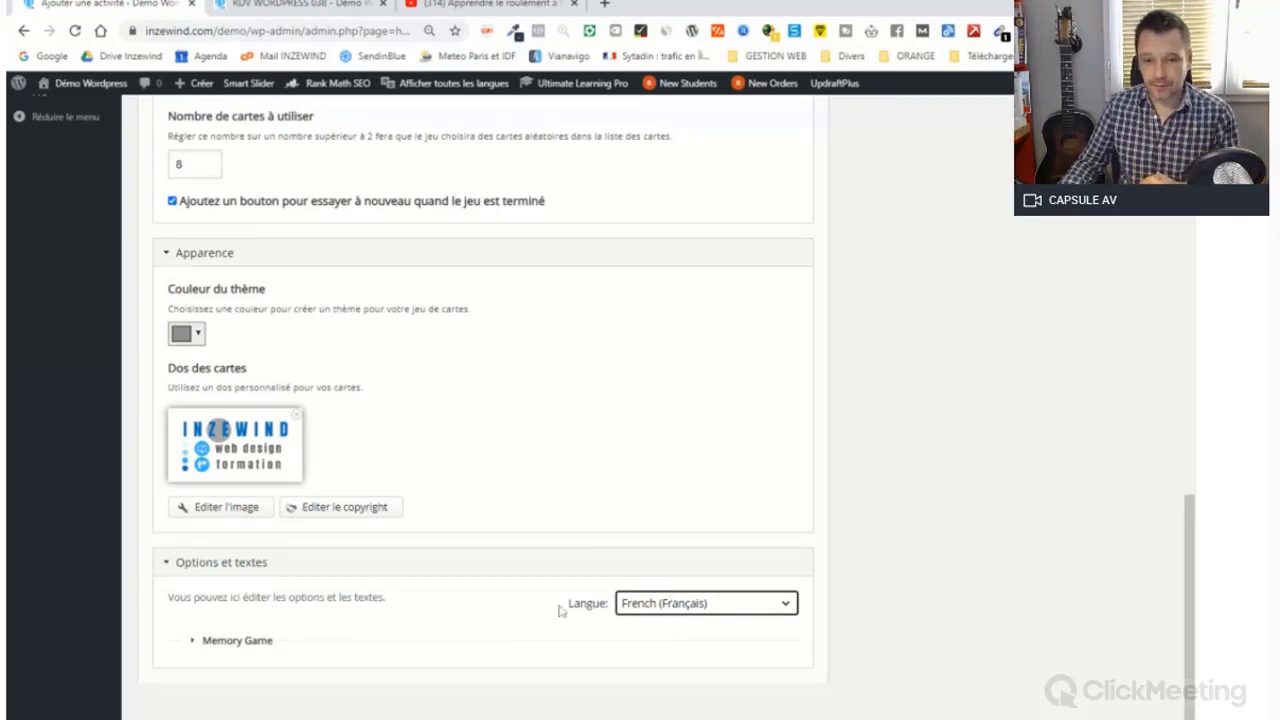
pyautogui.click(525, 563)
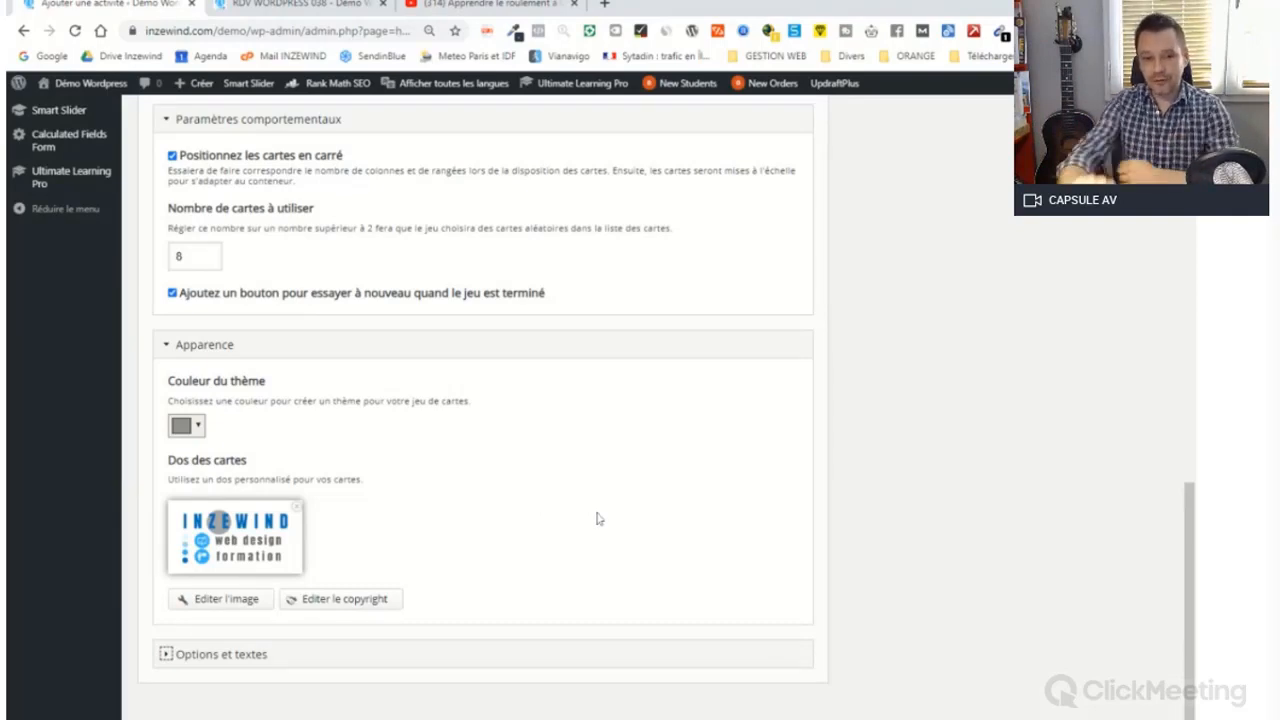
# Collapse the game's behavioural settings (Paramètres comportementaux)
pyautogui.scroll(2, 281, 498)
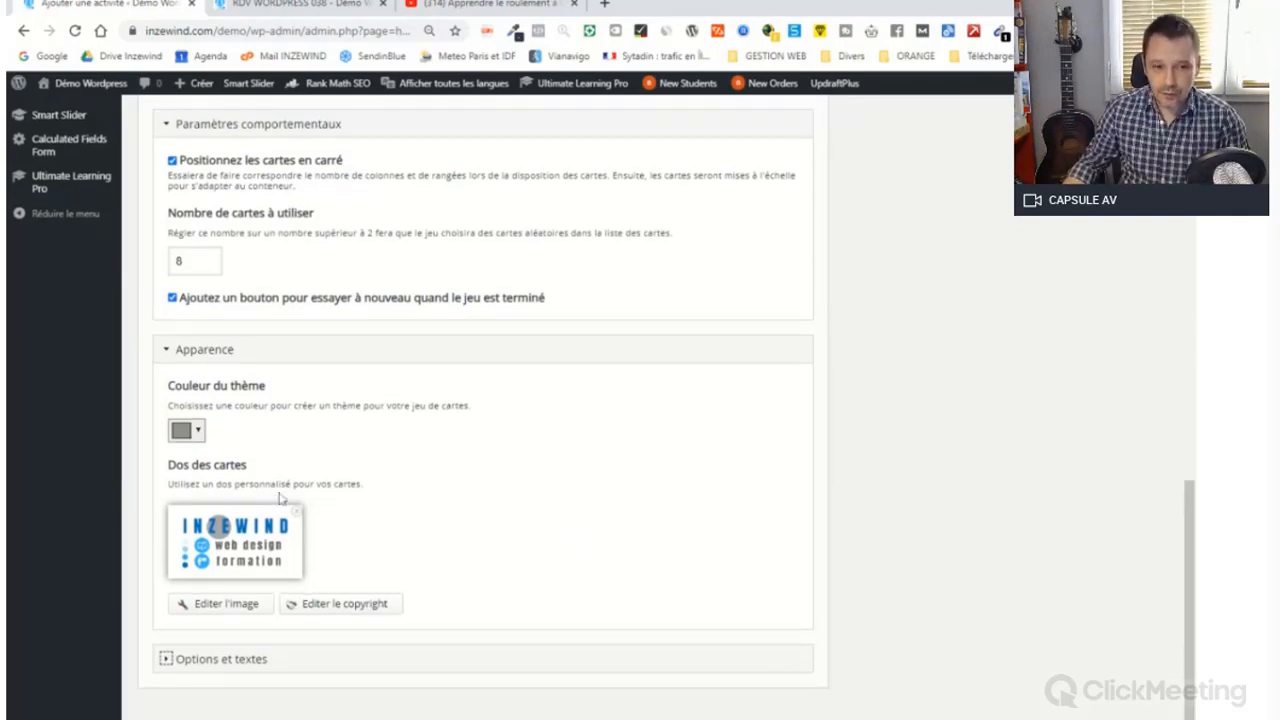
pyautogui.scroll(3, 281, 498)
pyautogui.scroll(-5, 281, 498)
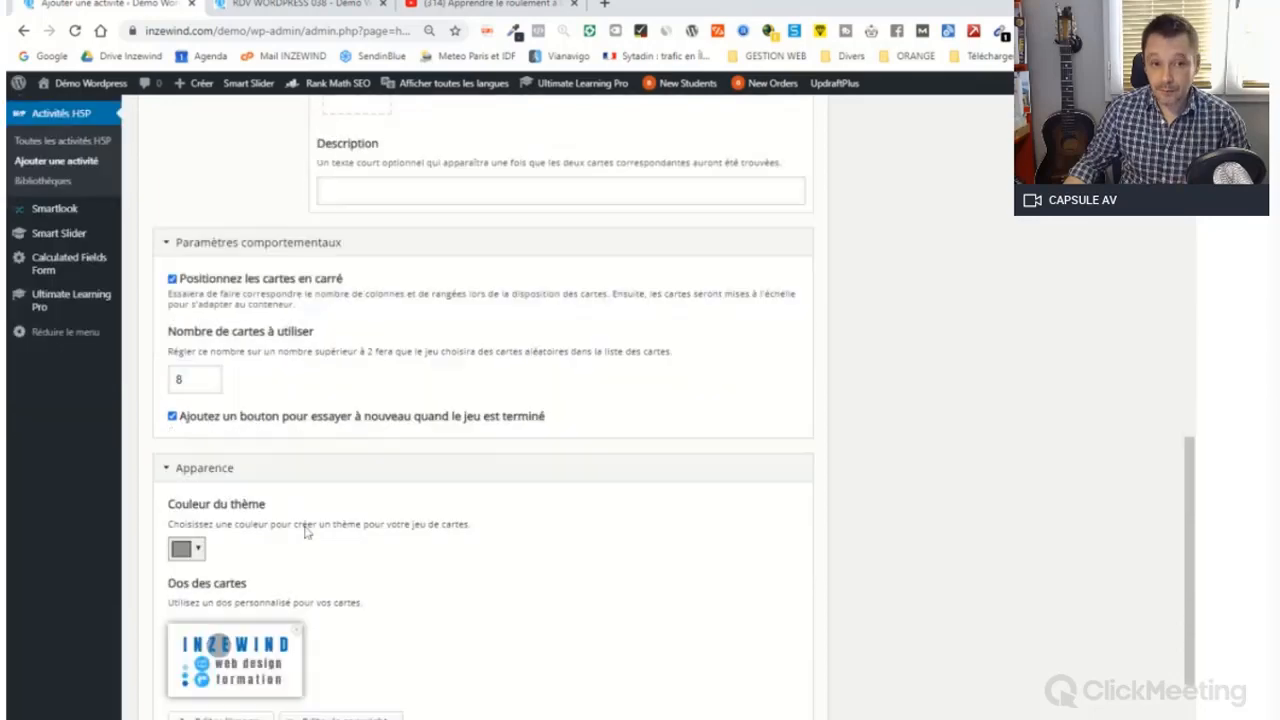
pyautogui.scroll(4, 230, 393)
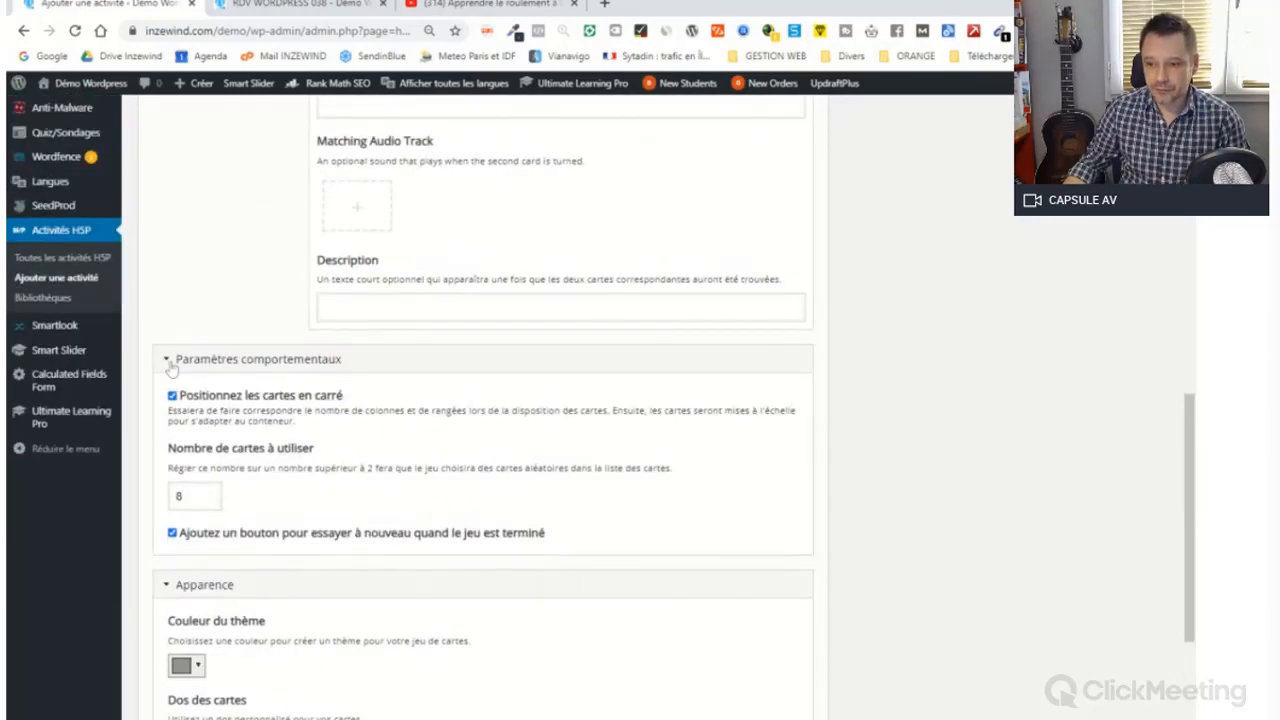
pyautogui.click(205, 365)
# Look at the first and second cards' fields by switching between the two cards
pyautogui.scroll(9, 297, 380)
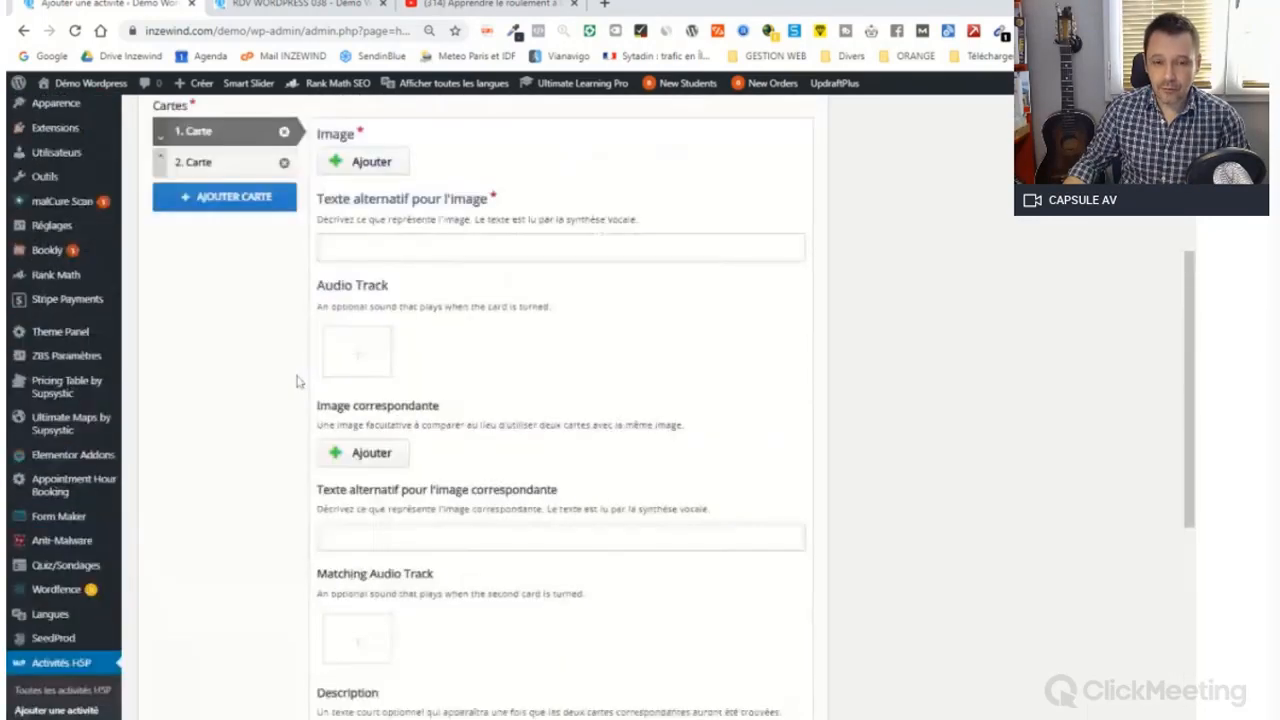
pyautogui.scroll(2, 297, 380)
pyautogui.scroll(-2, 250, 340)
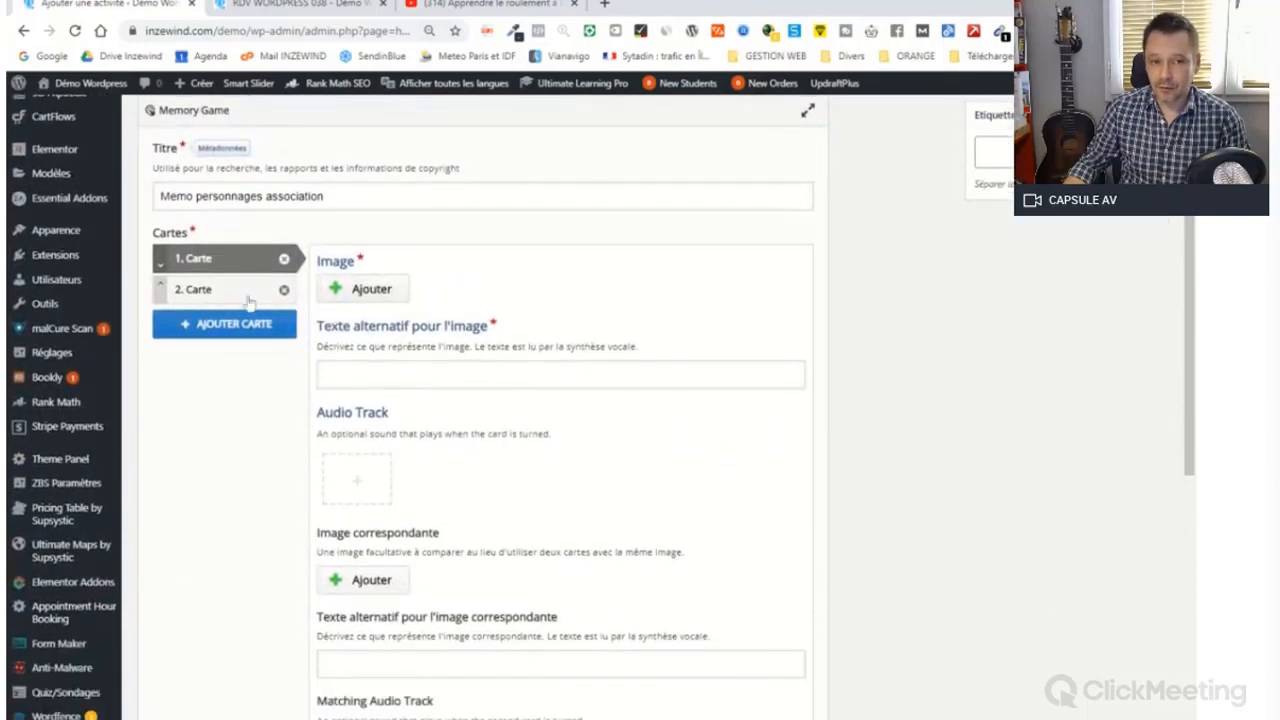
pyautogui.click(193, 295)
pyautogui.click(200, 262)
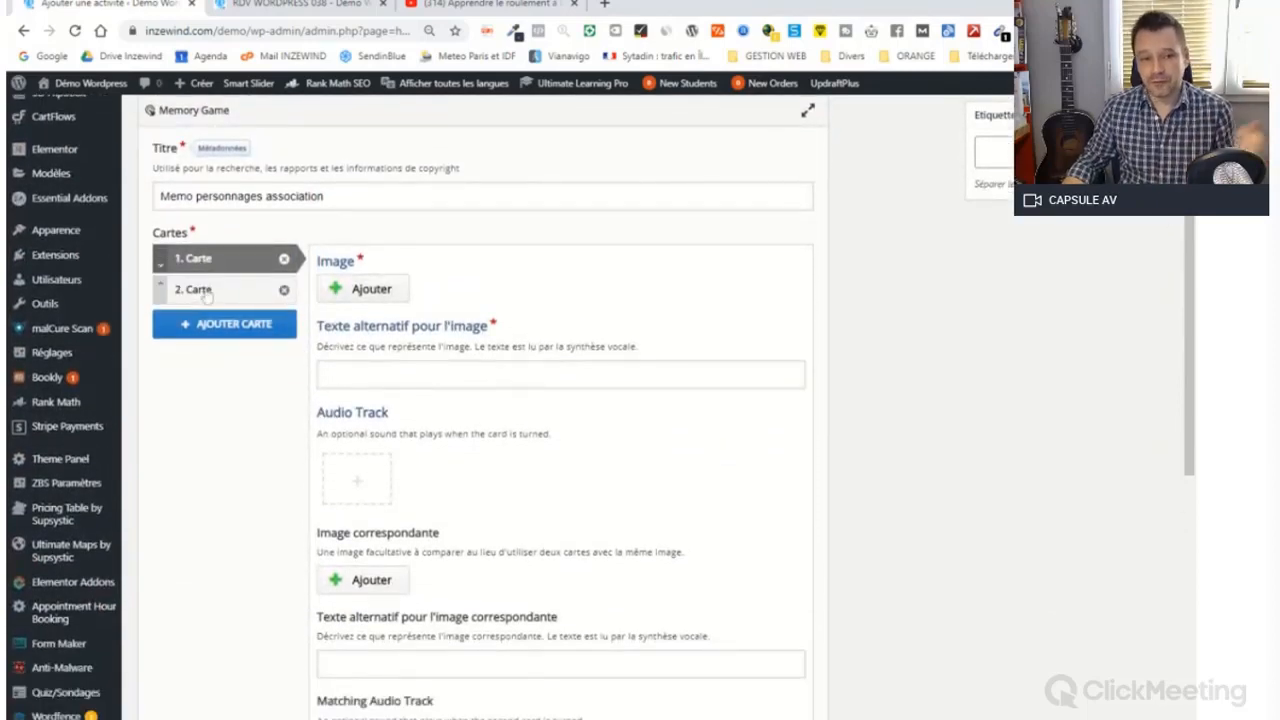
pyautogui.click(205, 290)
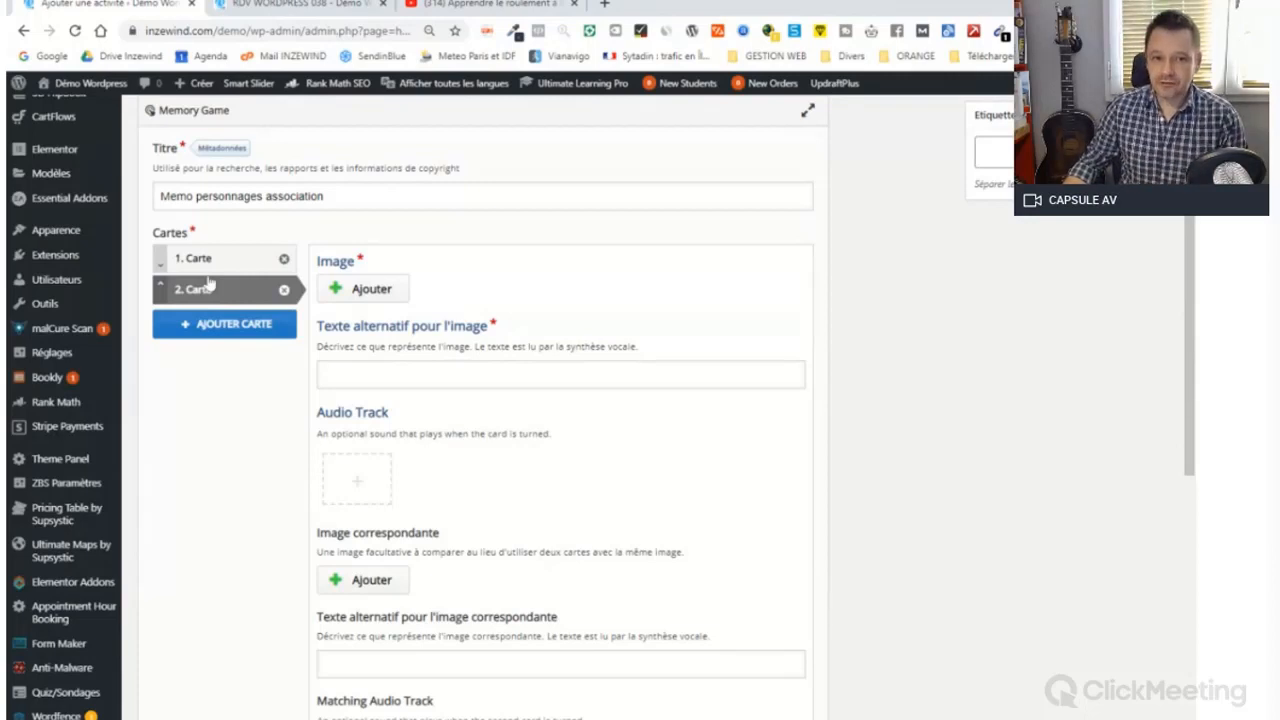
# Add the red AAC icon as the first card's image and set its alternative text to "Rouge"
pyautogui.click(193, 258)
pyautogui.click(371, 288)
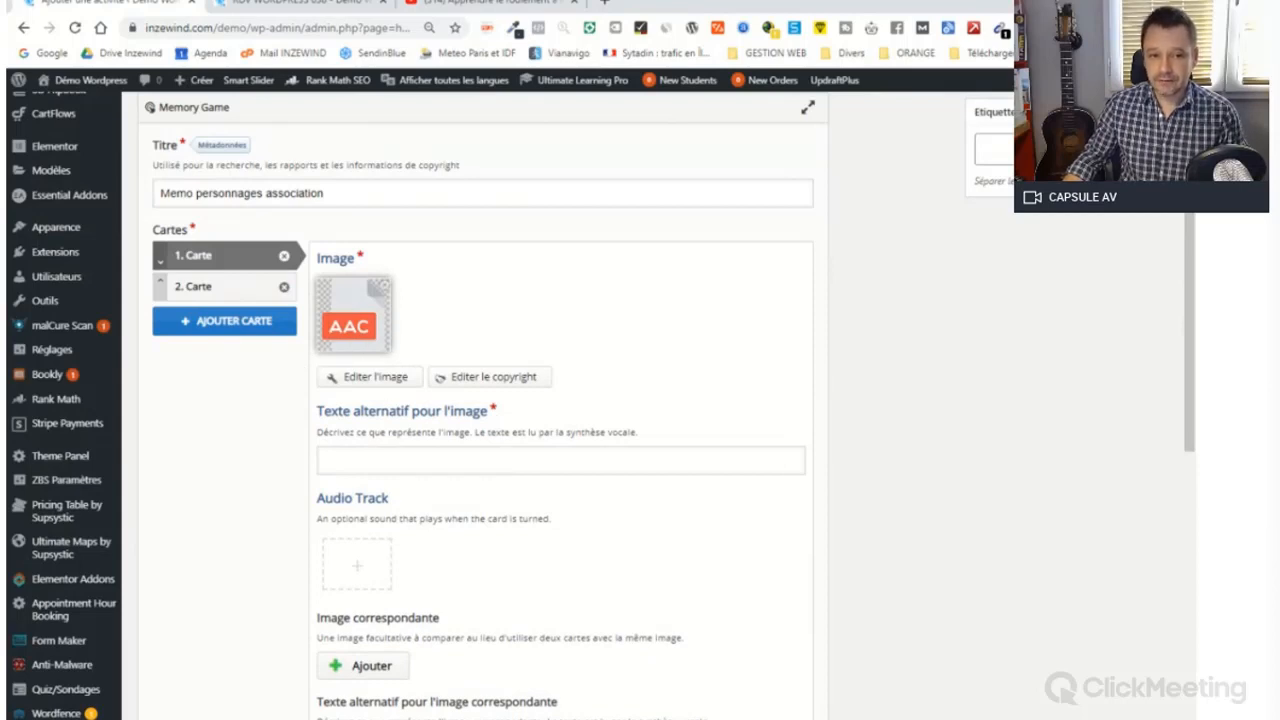
pyautogui.click(560, 460)
pyautogui.write('Rouge')
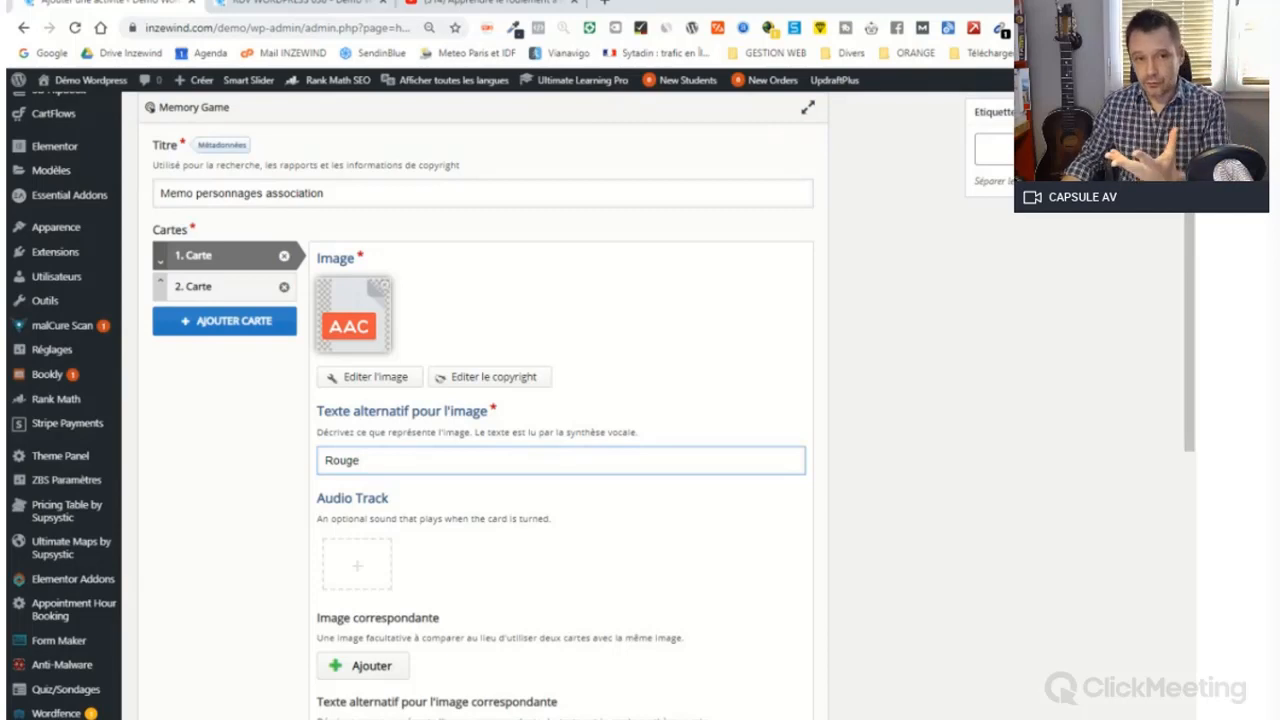
# Examine the first card's Audio Track and Image correspondante fields
pyautogui.scroll(-2, 532, 456)
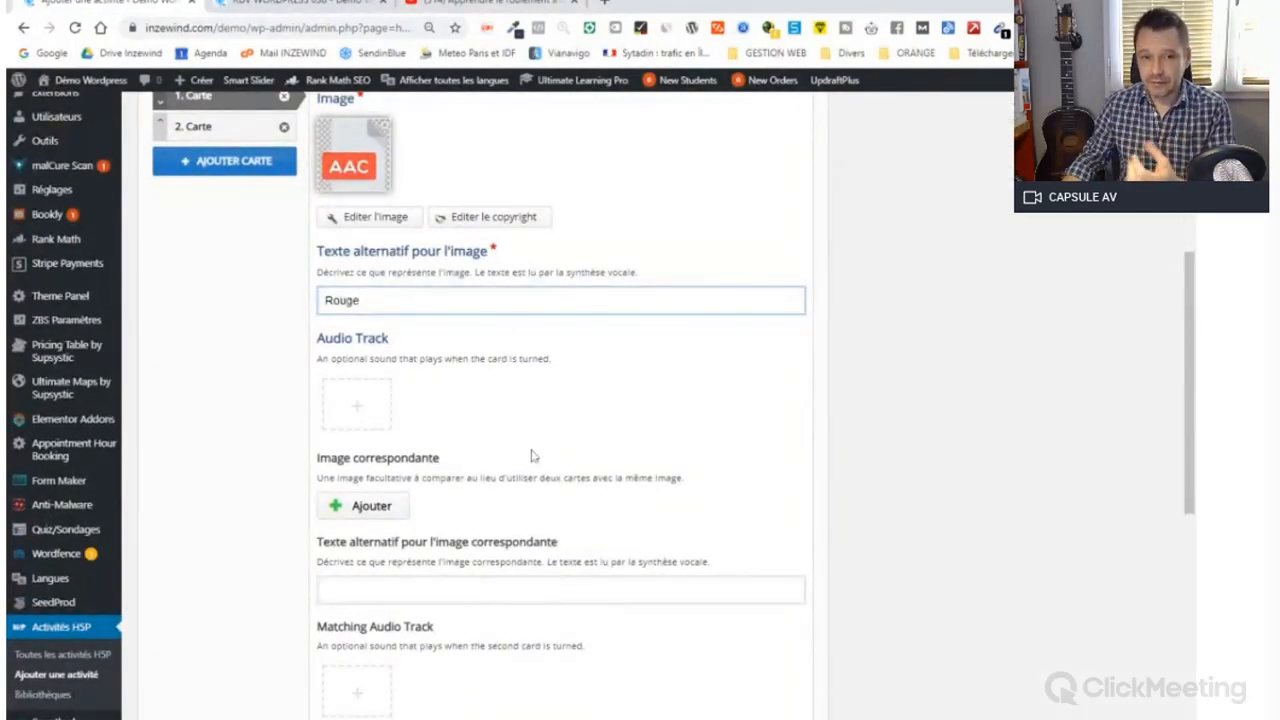
pyautogui.scroll(1, 480, 290)
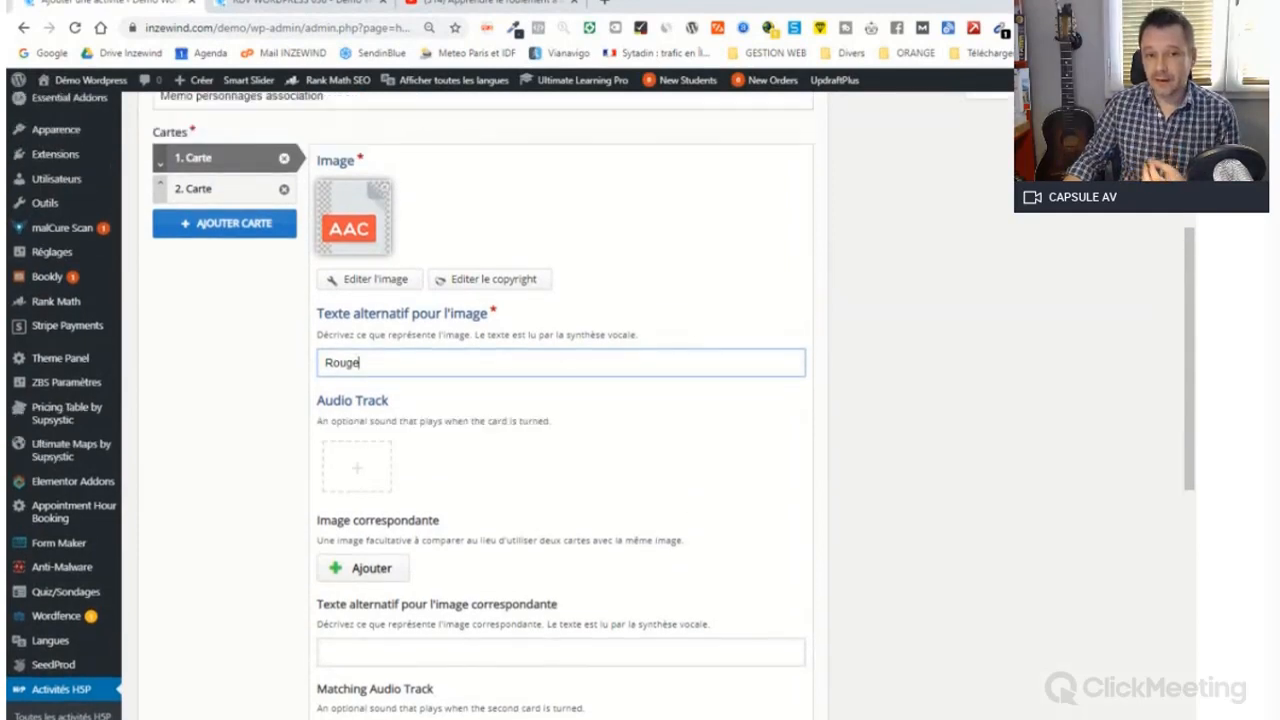
pyautogui.scroll(1, 411, 347)
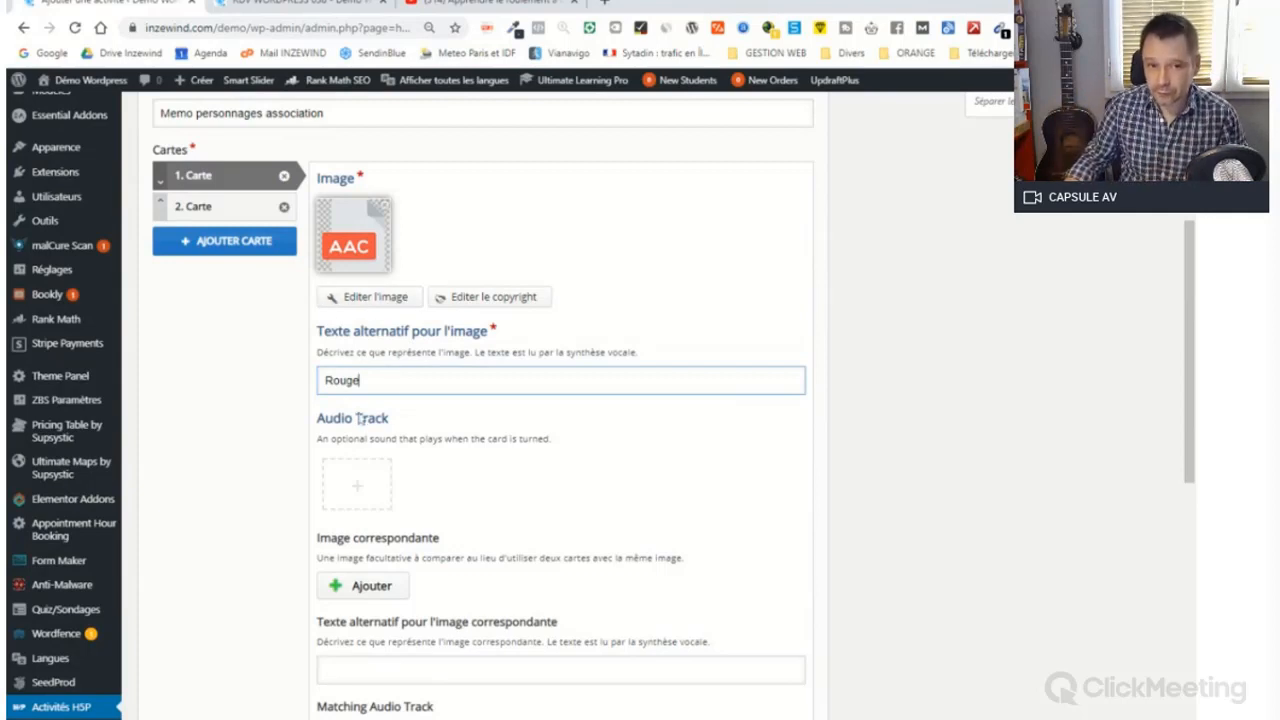
pyautogui.click(424, 411)
pyautogui.scroll(-1, 424, 411)
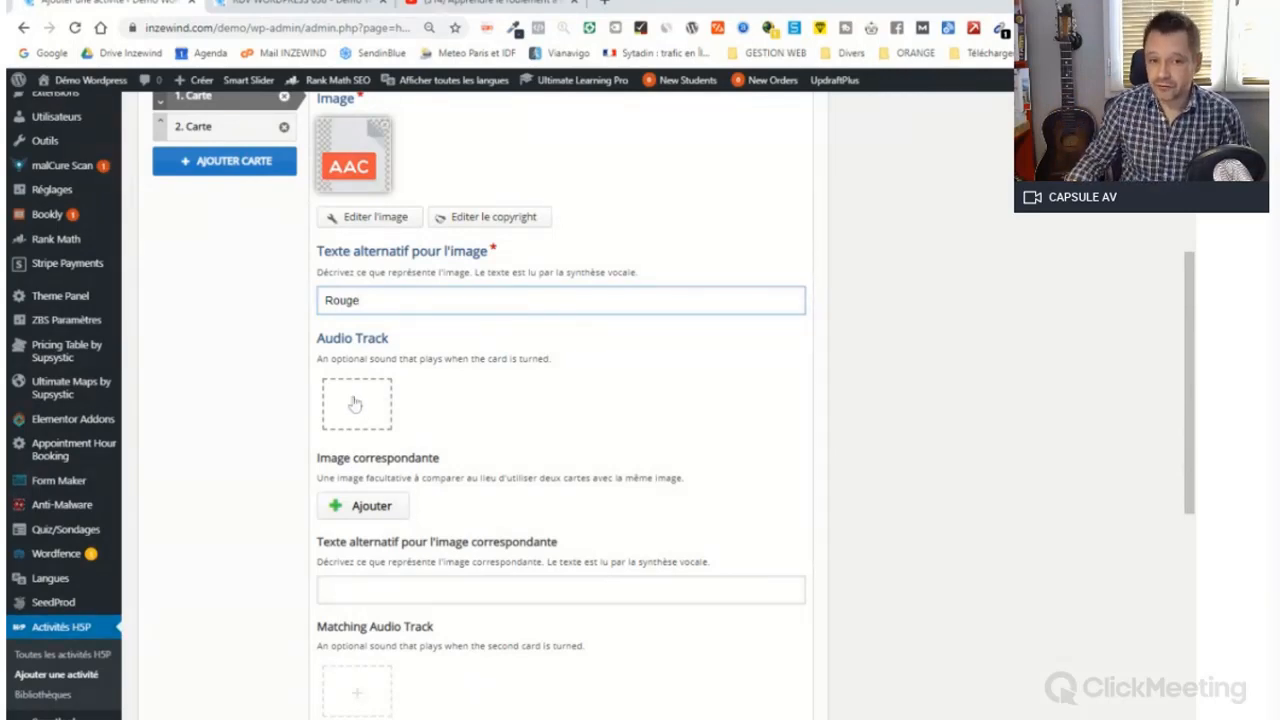
pyautogui.scroll(-2, 476, 404)
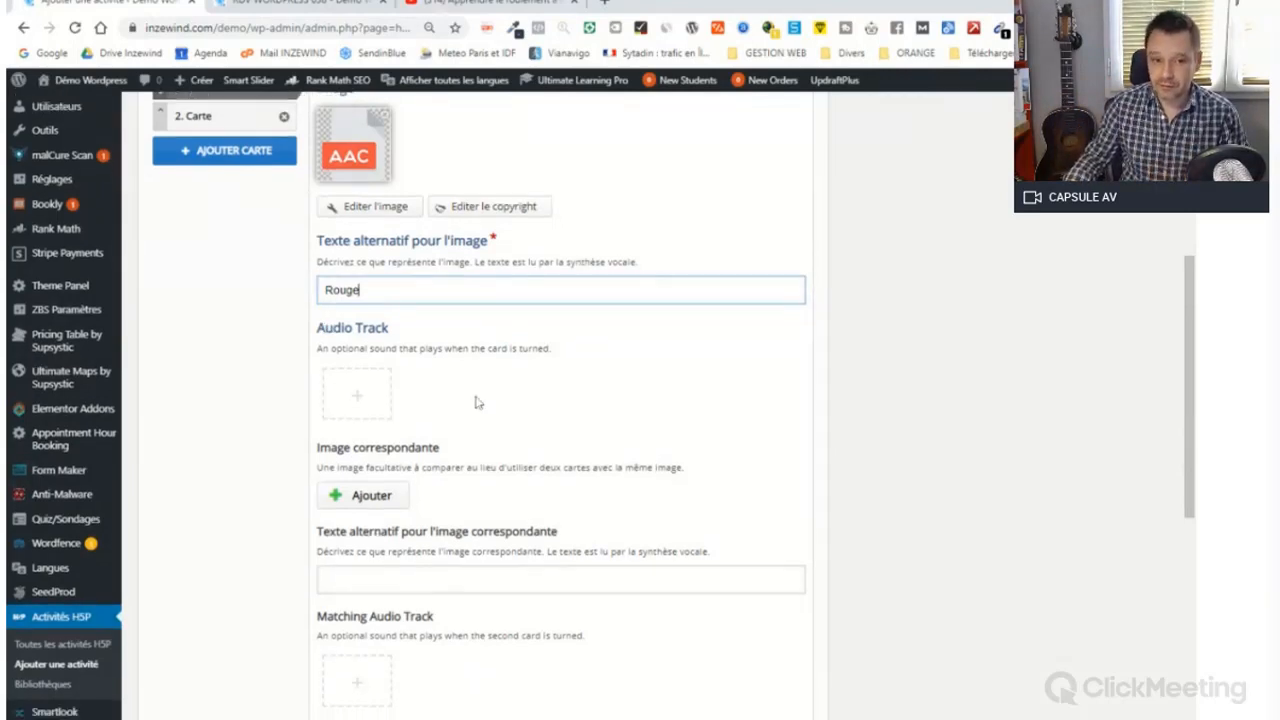
pyautogui.scroll(1, 434, 324)
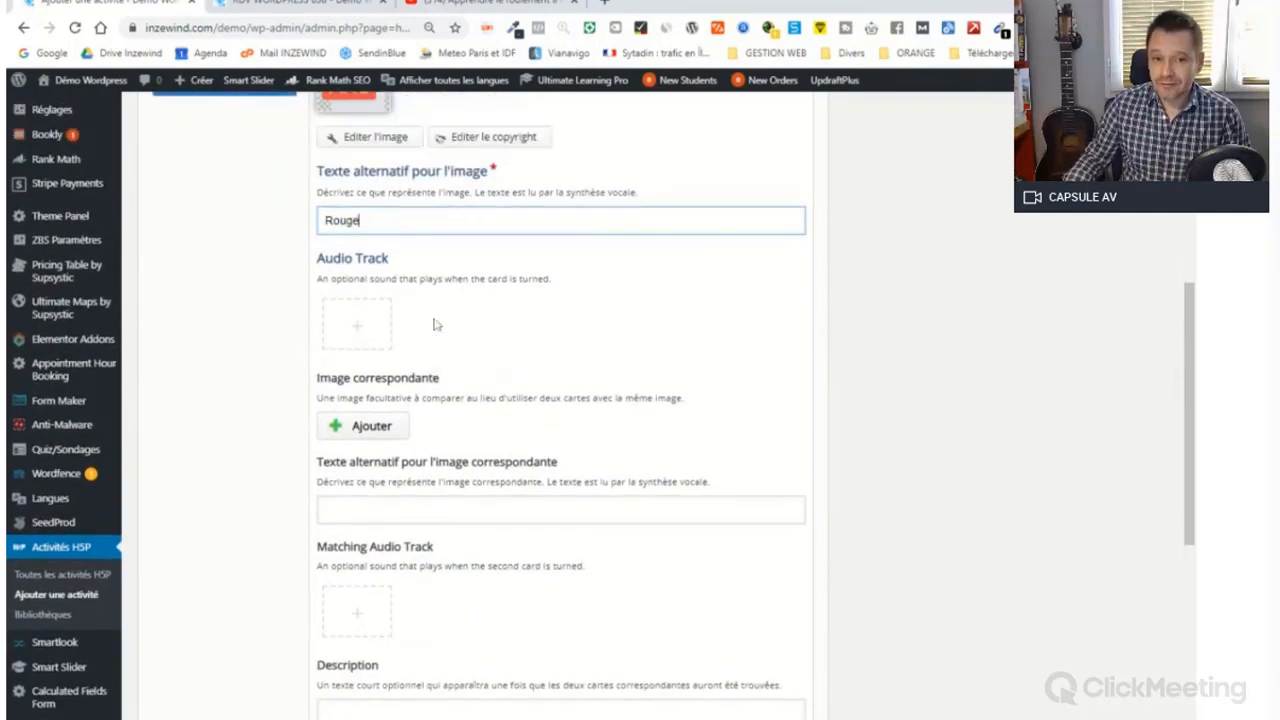
pyautogui.scroll(2, 434, 324)
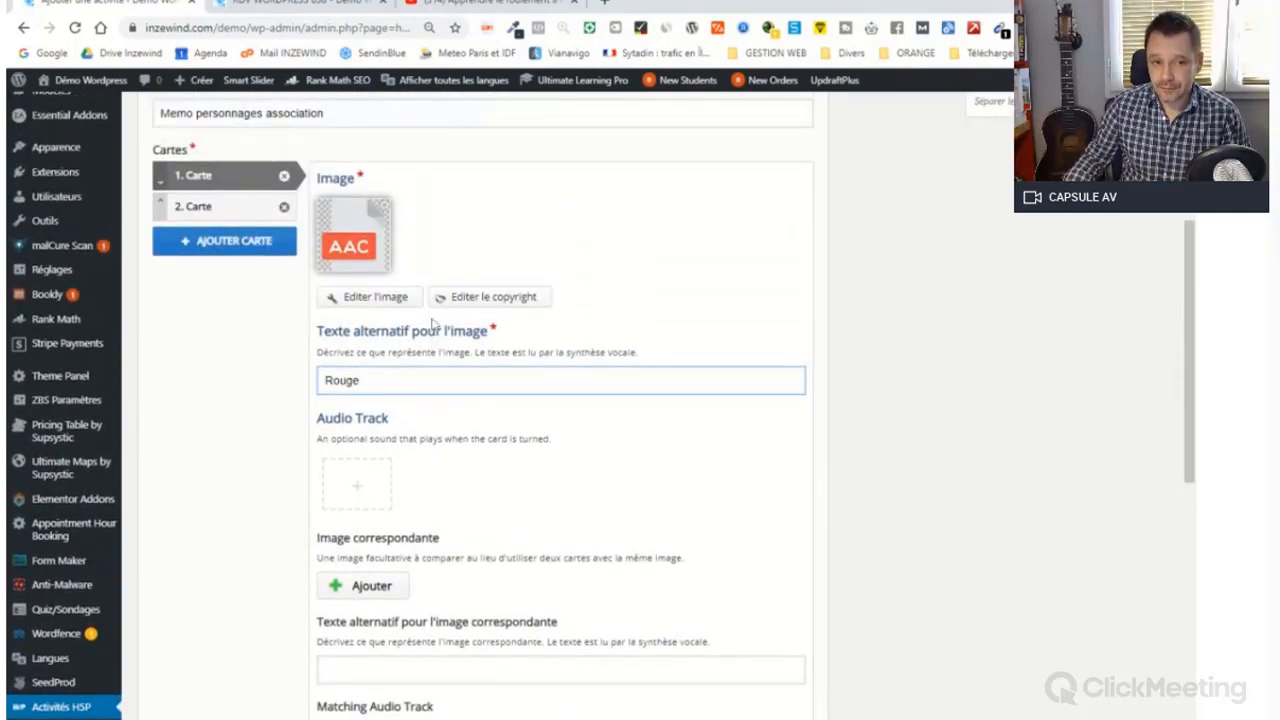
# Add the red AVI icon as the first card's matching image and set its alternative text to "Rouge"
pyautogui.scroll(-1, 434, 324)
pyautogui.scroll(-2, 325, 557)
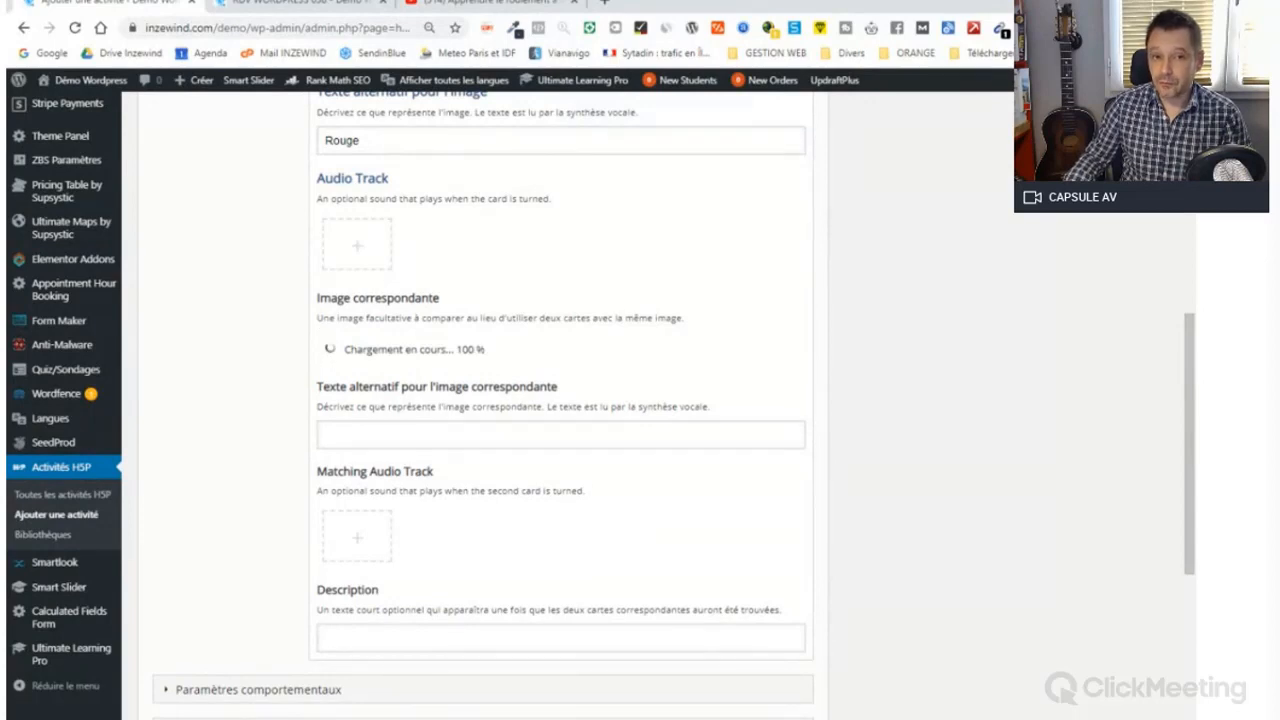
pyautogui.scroll(2, 372, 527)
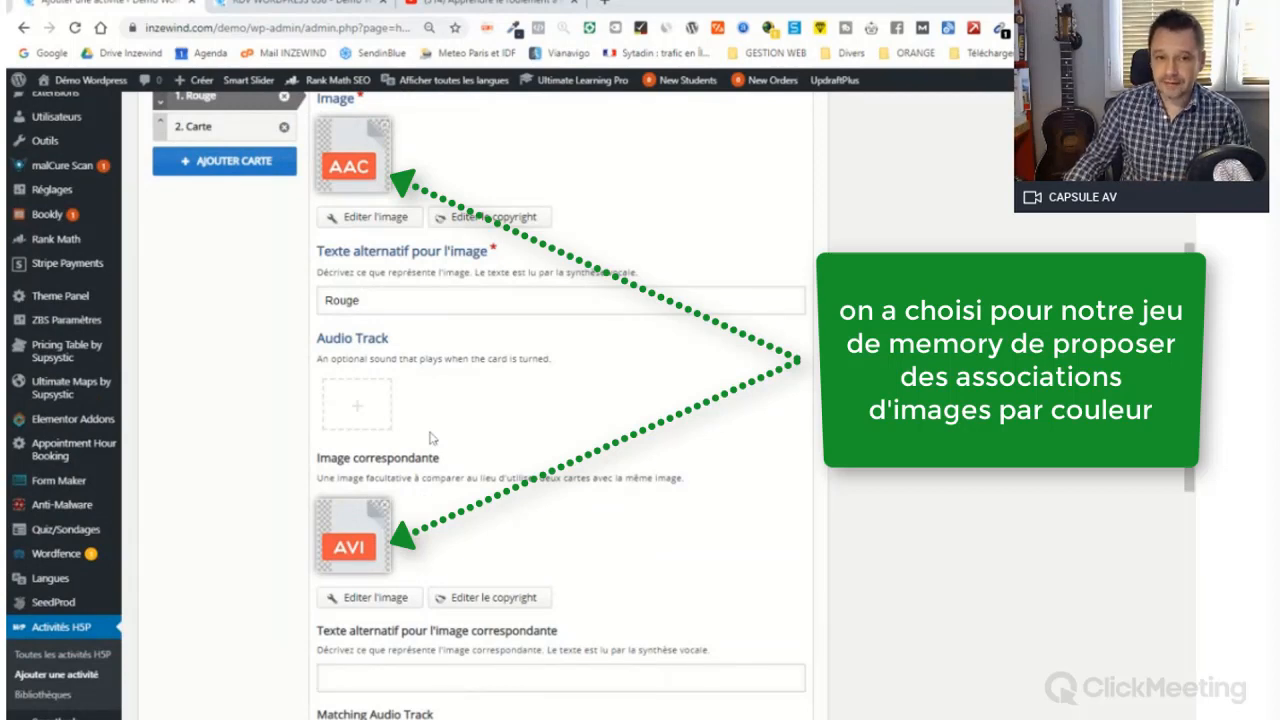
pyautogui.scroll(-3, 431, 438)
pyautogui.click(560, 357)
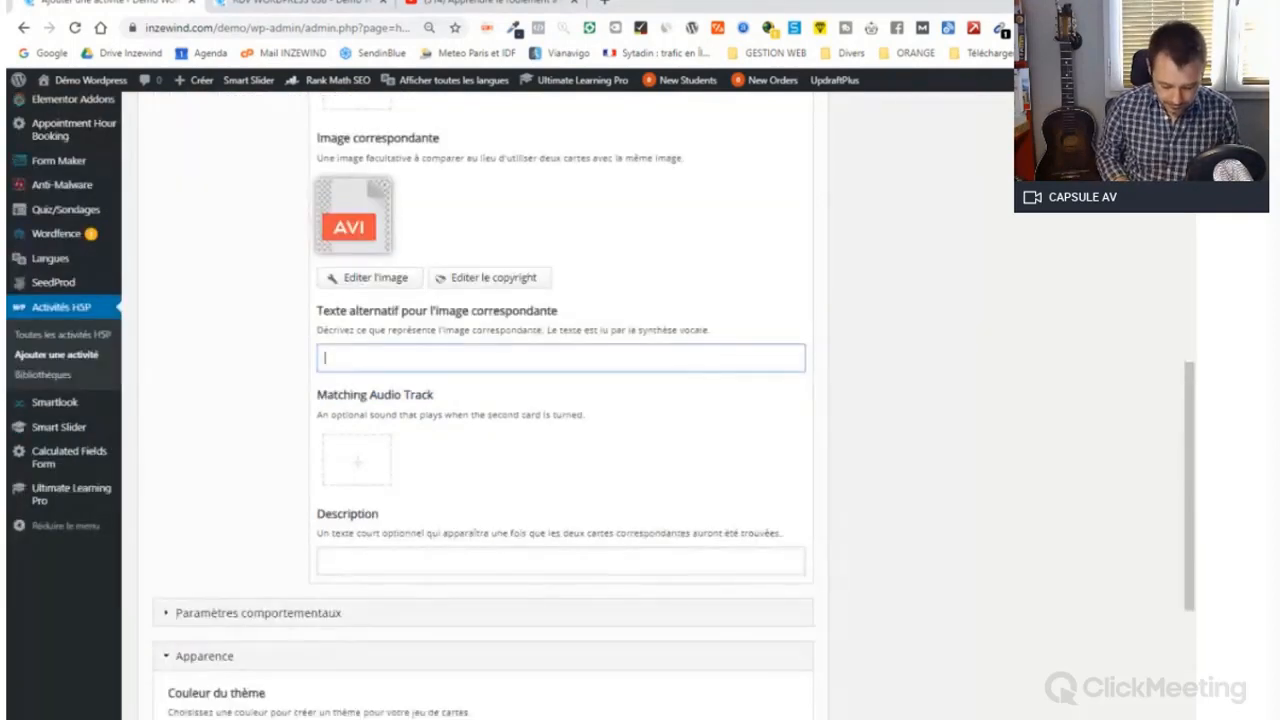
pyautogui.write('Rouge')
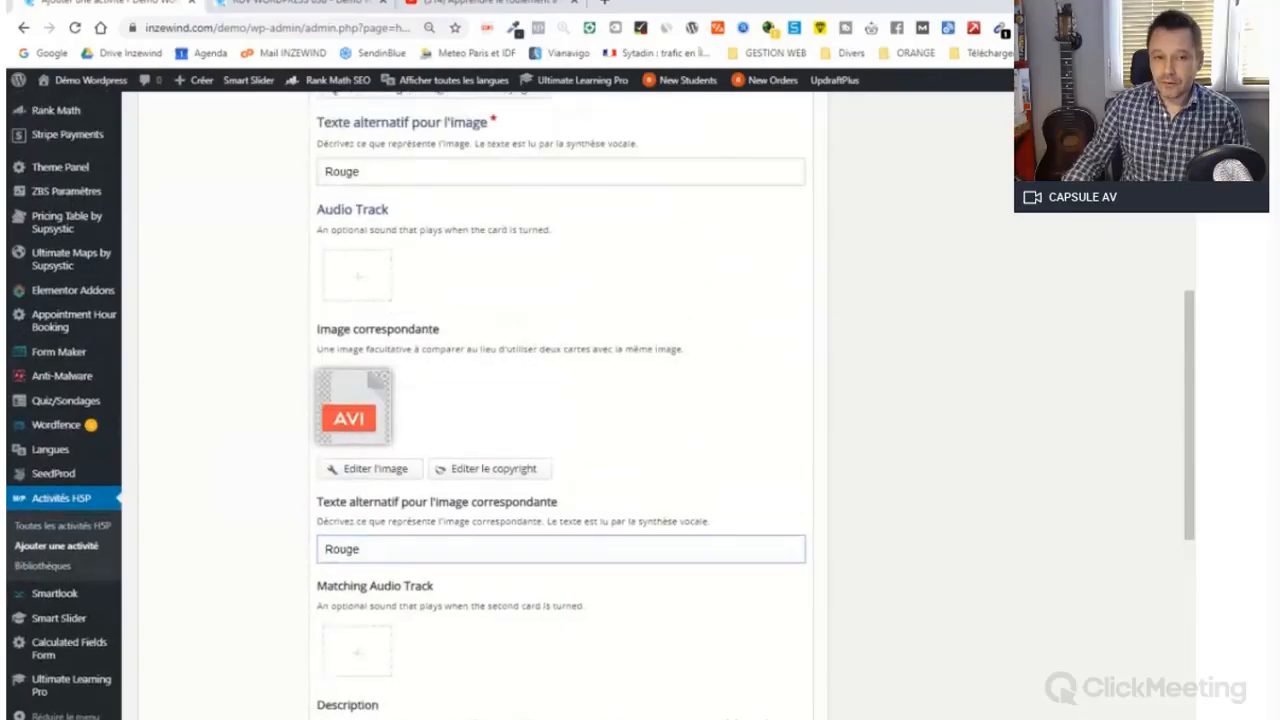
# Add the blue CAD icon as the second card's image and the blue ISO icon as its matching image
pyautogui.scroll(3, 533, 517)
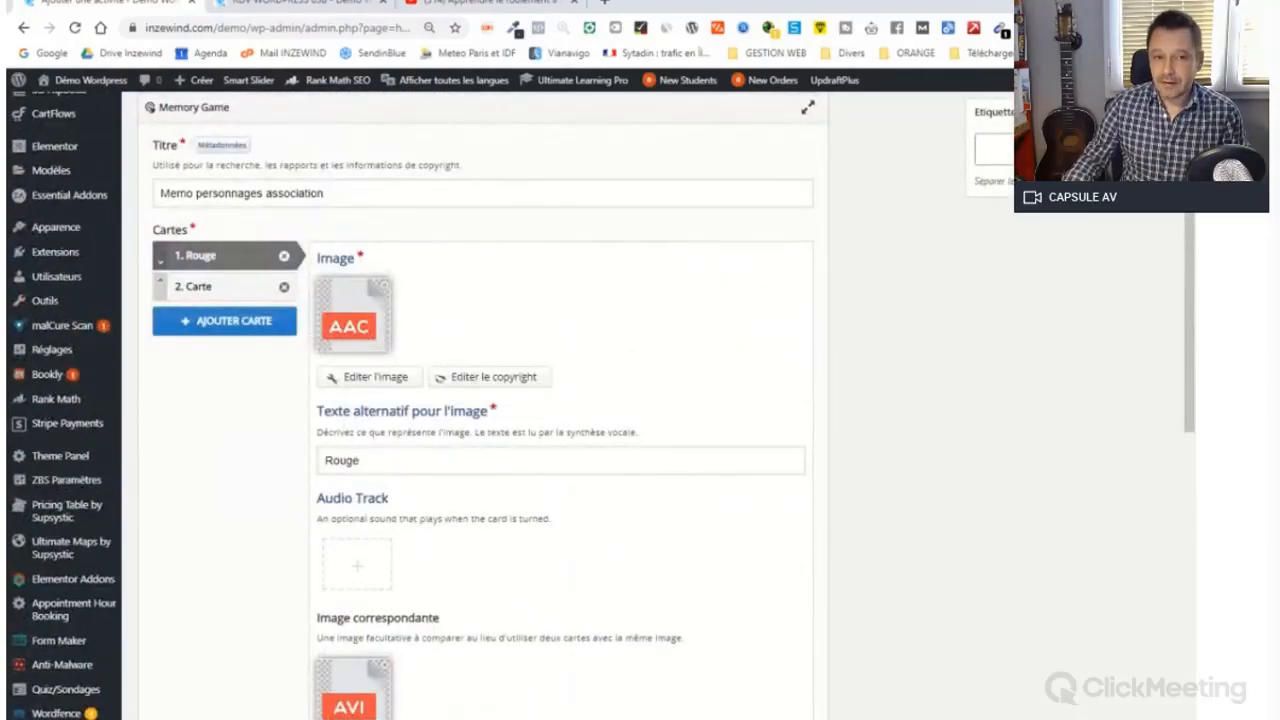
pyautogui.click(225, 292)
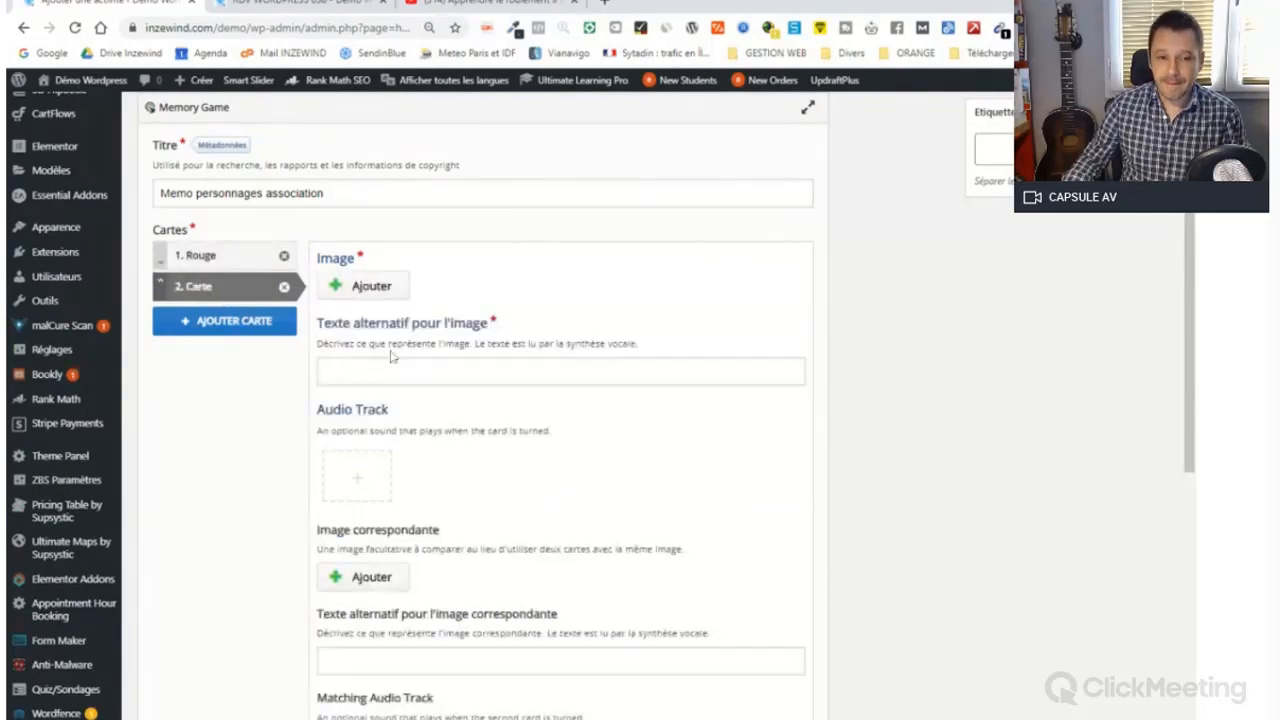
pyautogui.click(366, 287)
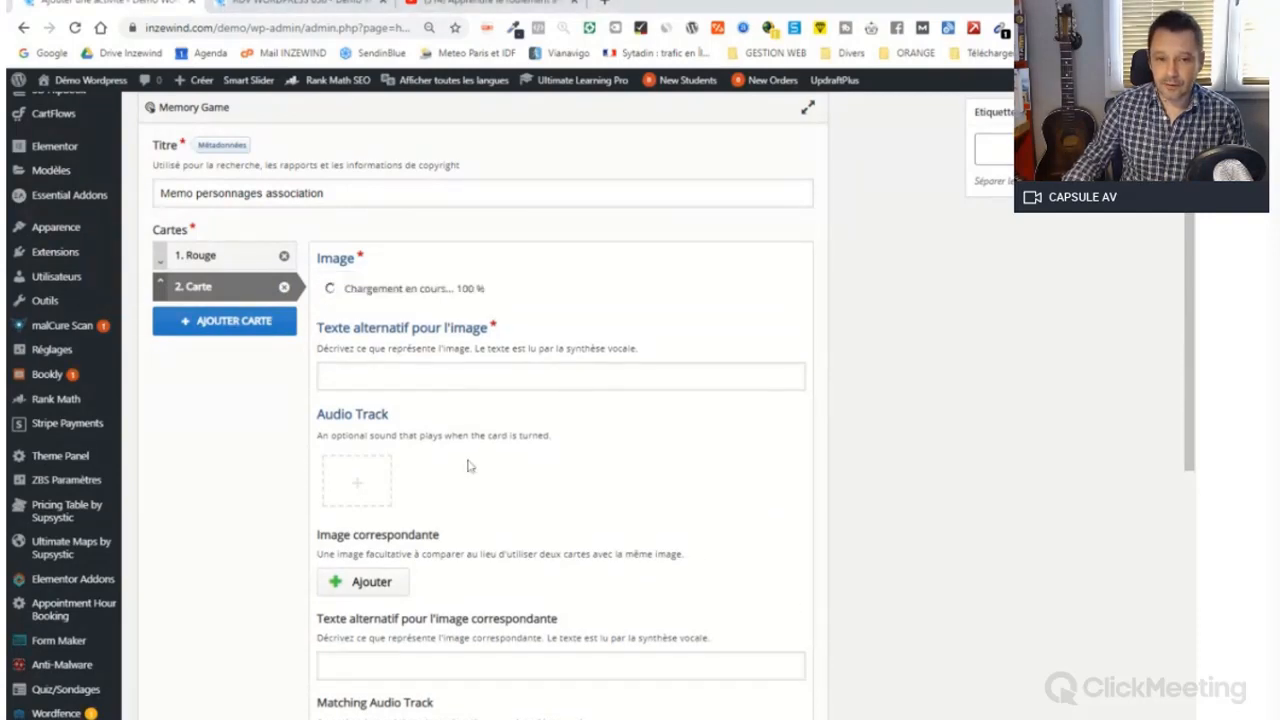
pyautogui.scroll(-1, 375, 345)
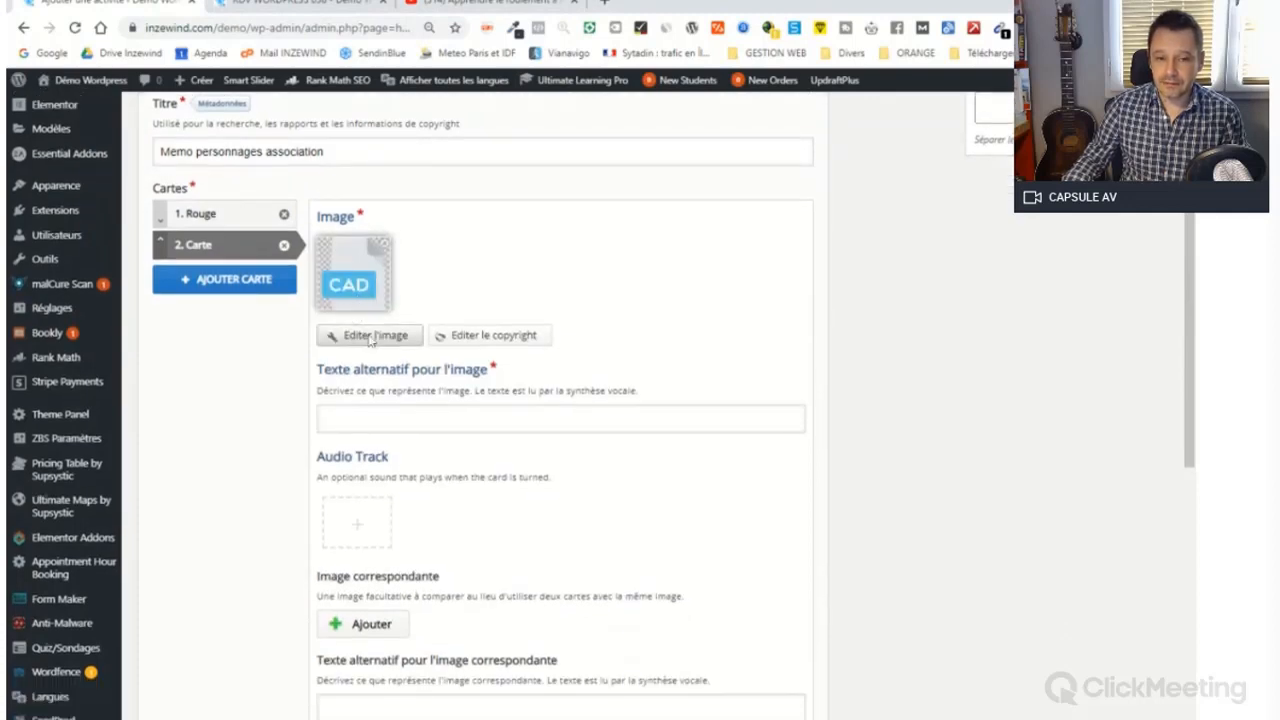
pyautogui.scroll(-2, 372, 339)
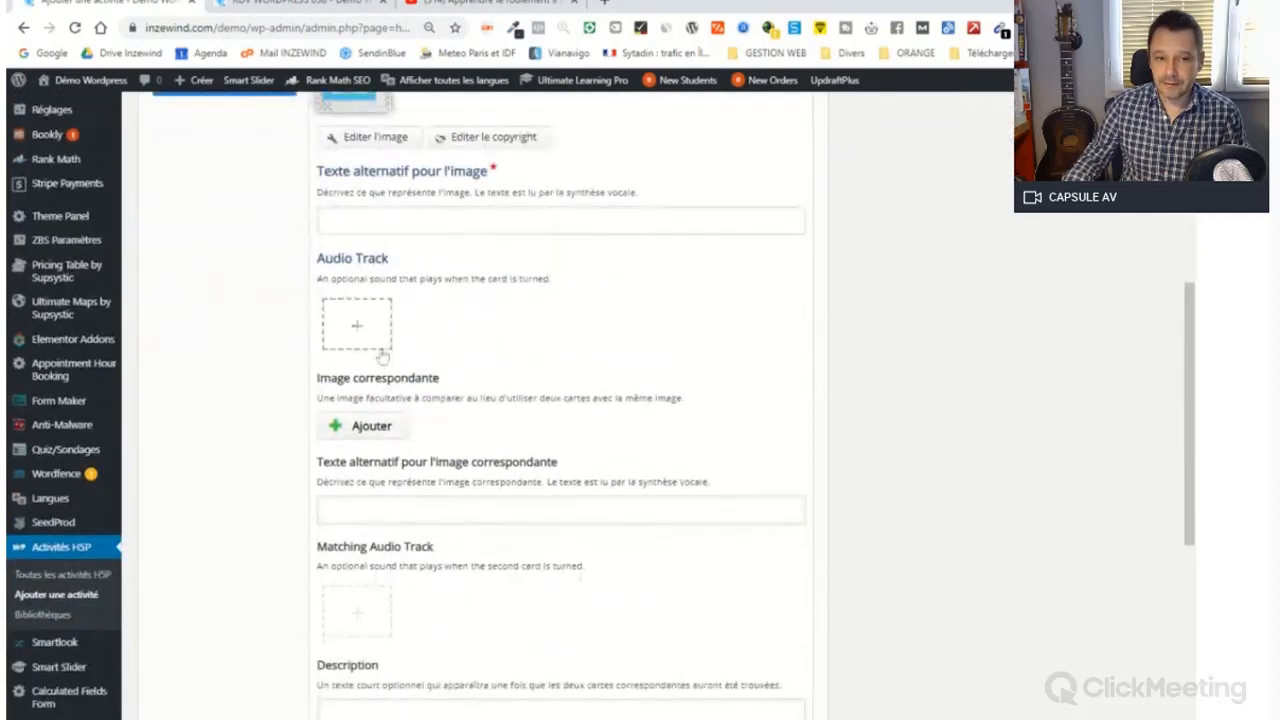
pyautogui.click(364, 427)
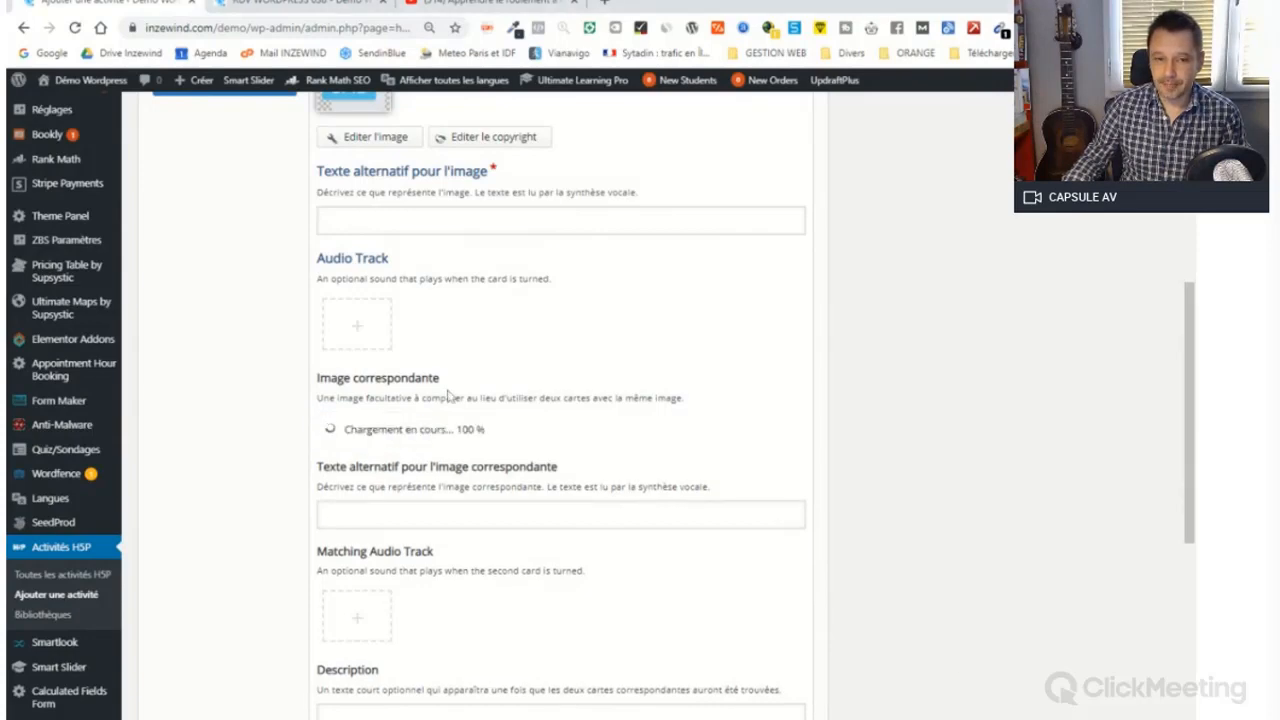
pyautogui.scroll(-5, 449, 396)
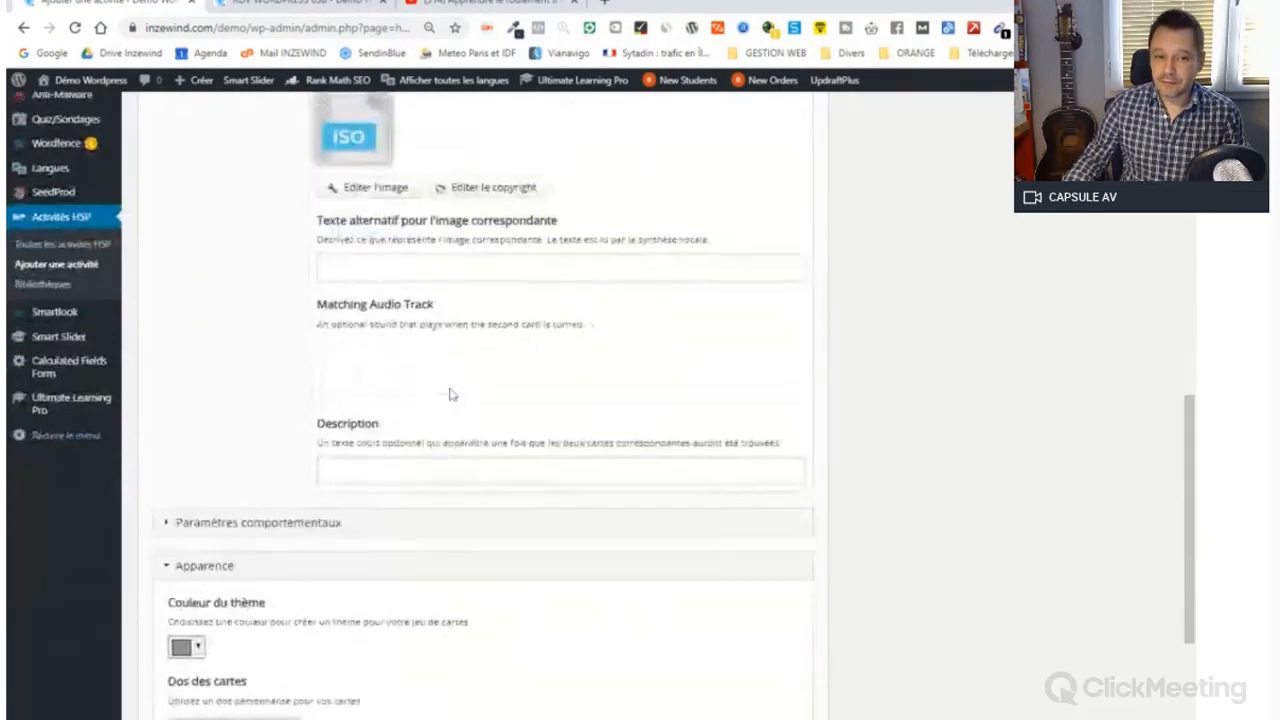
# Create the Memory Game activity from its two colour-matched card pairs
pyautogui.scroll(15, 449, 396)
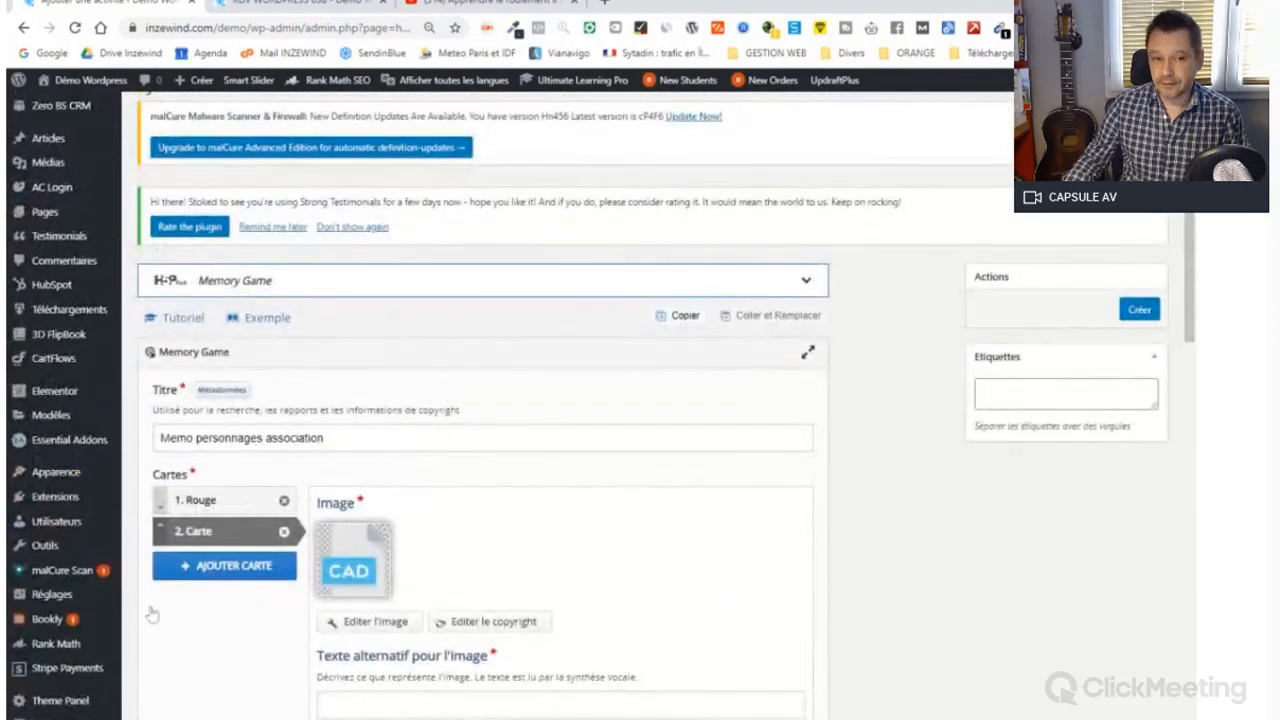
pyautogui.click(1143, 312)
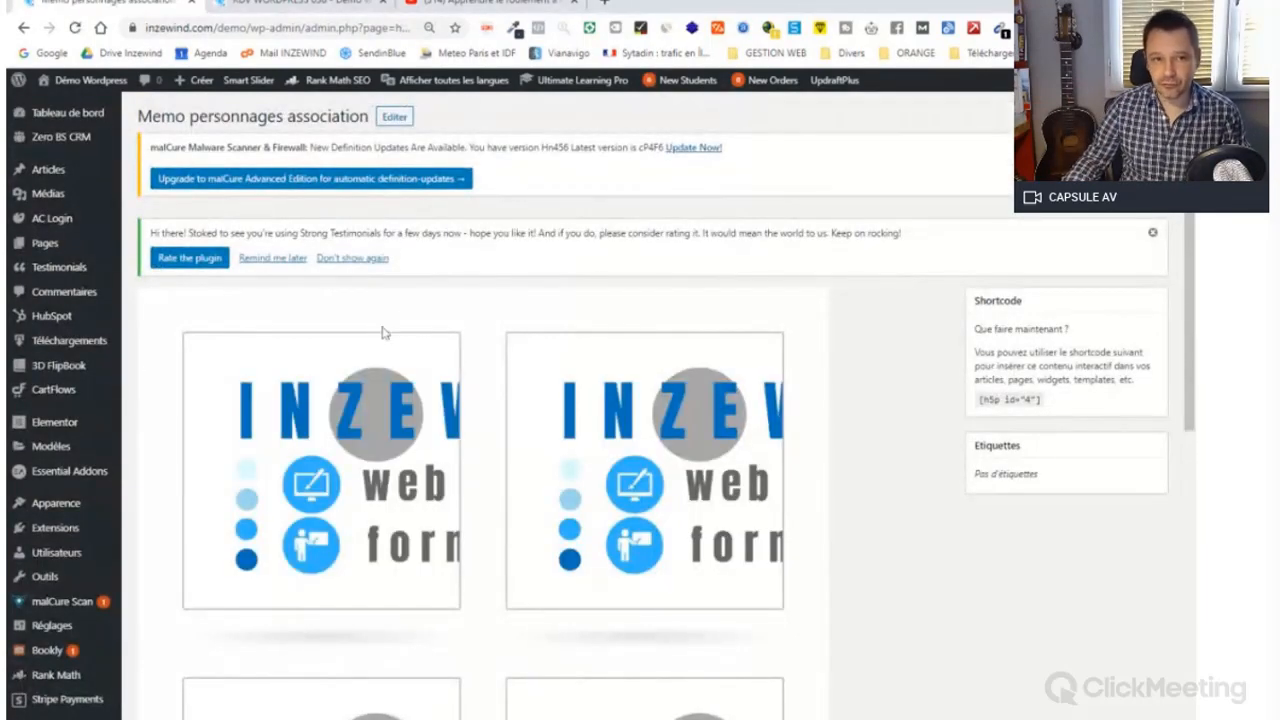
# Play the new memory game, turning over the CAD and AVI cards and matching the blue ISO and CAD cards
pyautogui.scroll(-1, 412, 318)
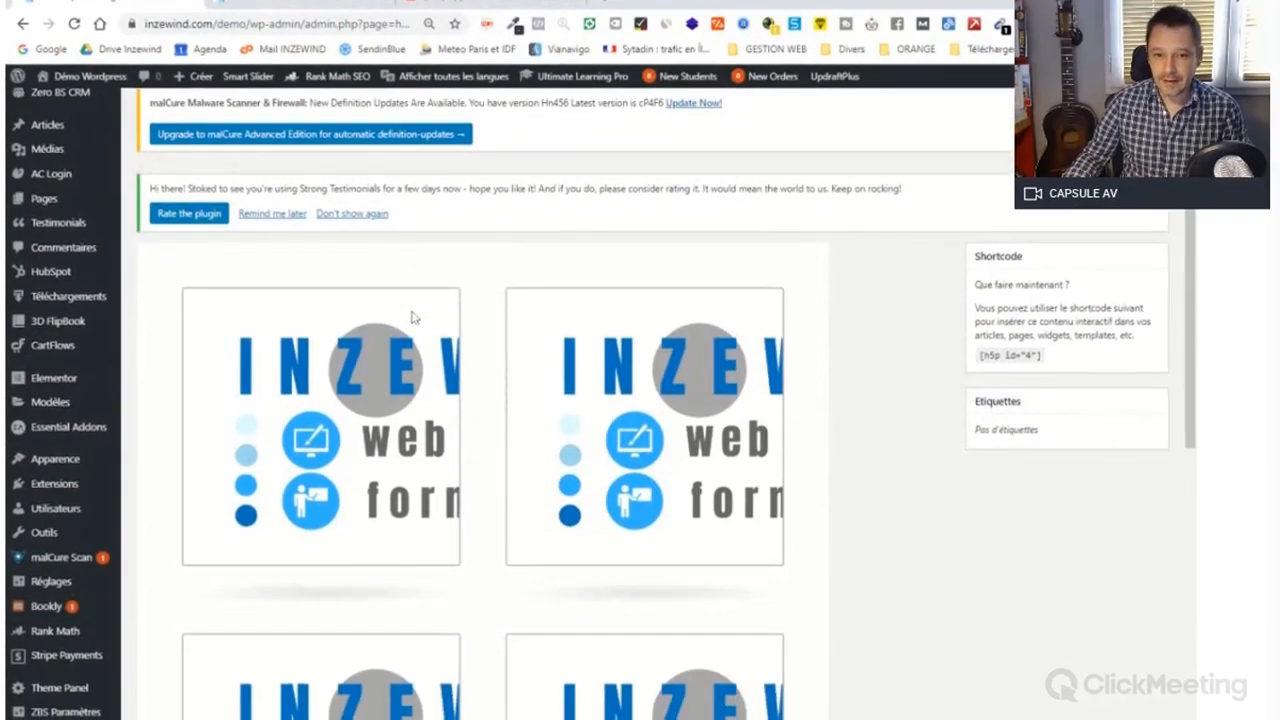
pyautogui.scroll(-3, 412, 318)
pyautogui.scroll(1, 414, 298)
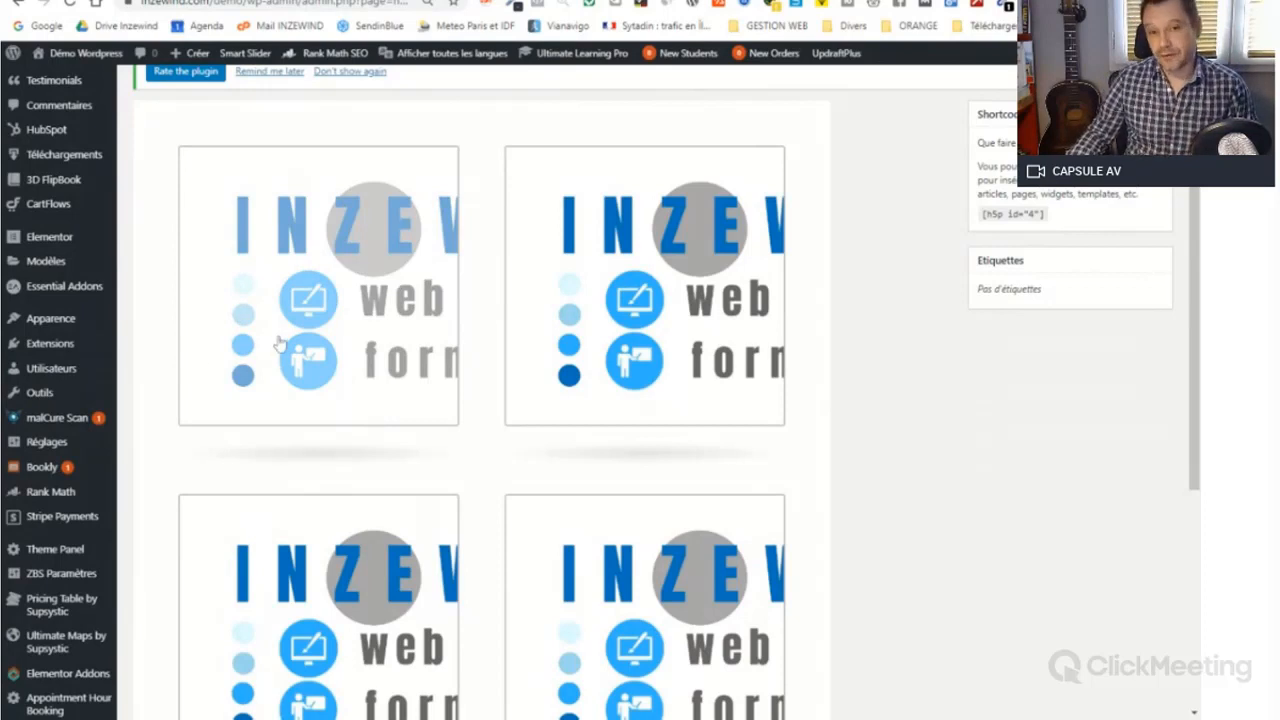
pyautogui.click(357, 308)
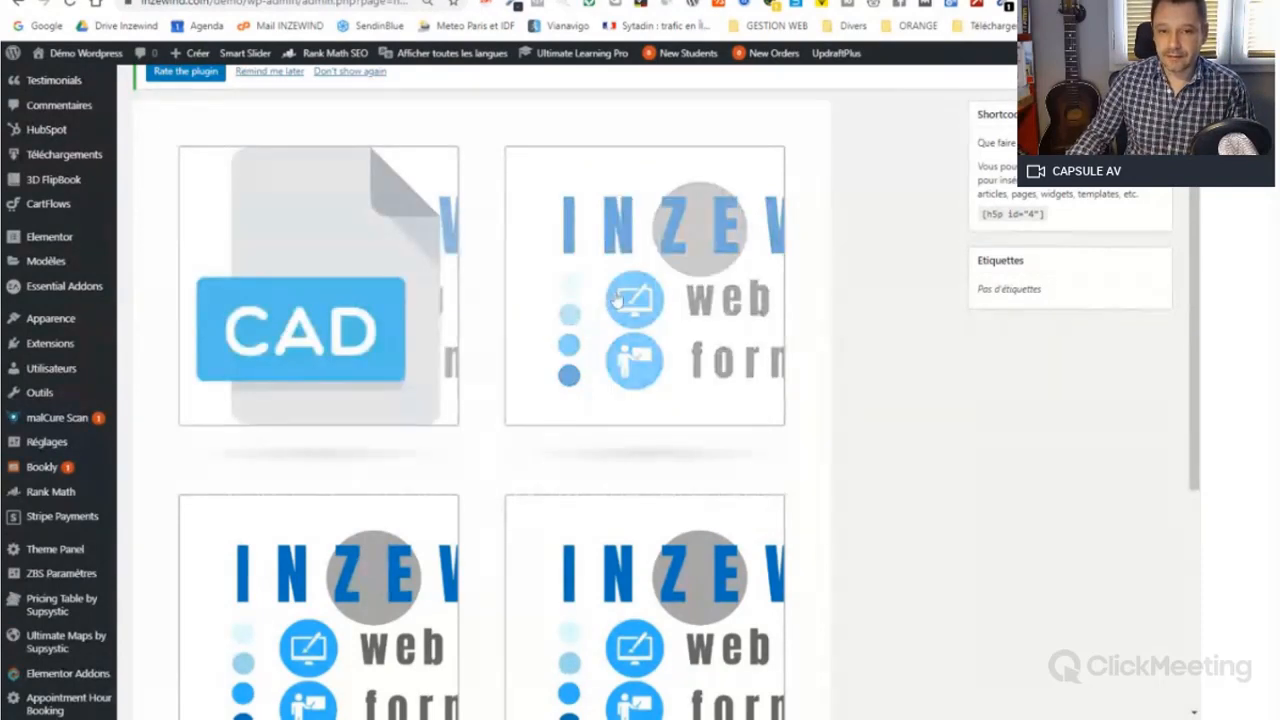
pyautogui.click(617, 300)
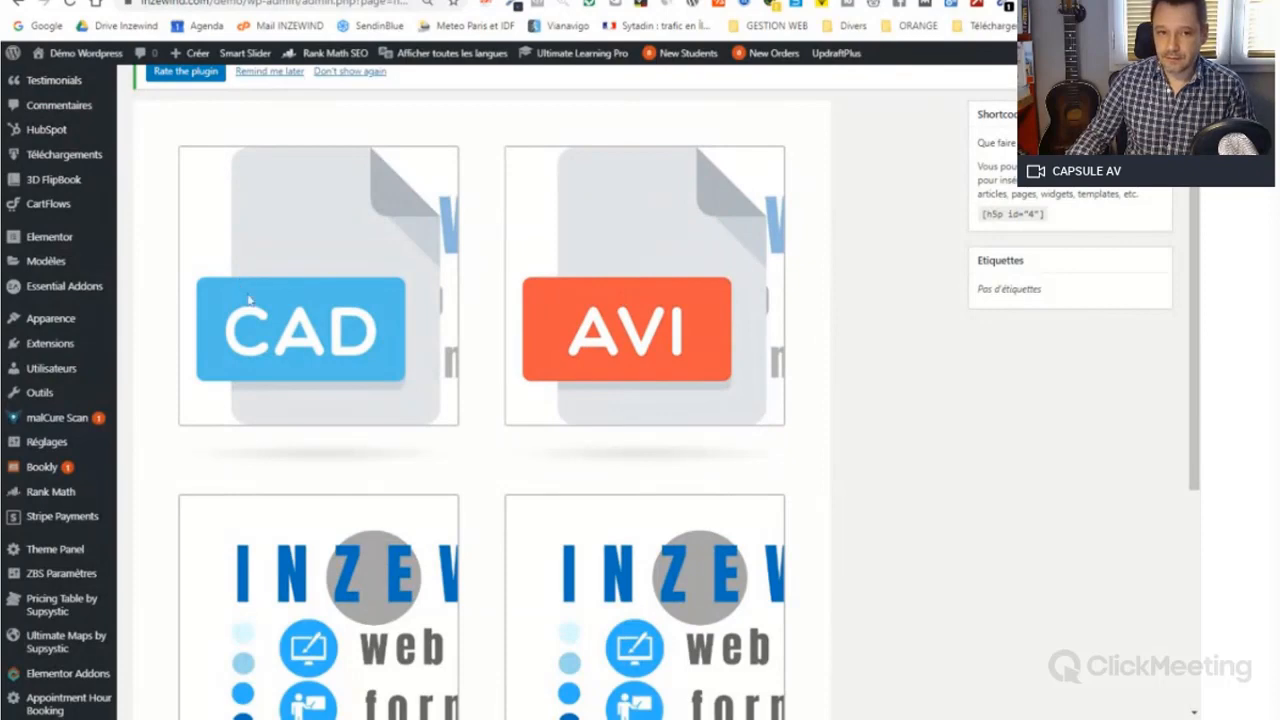
pyautogui.scroll(-1, 458, 450)
pyautogui.scroll(-2, 458, 450)
pyautogui.click(632, 442)
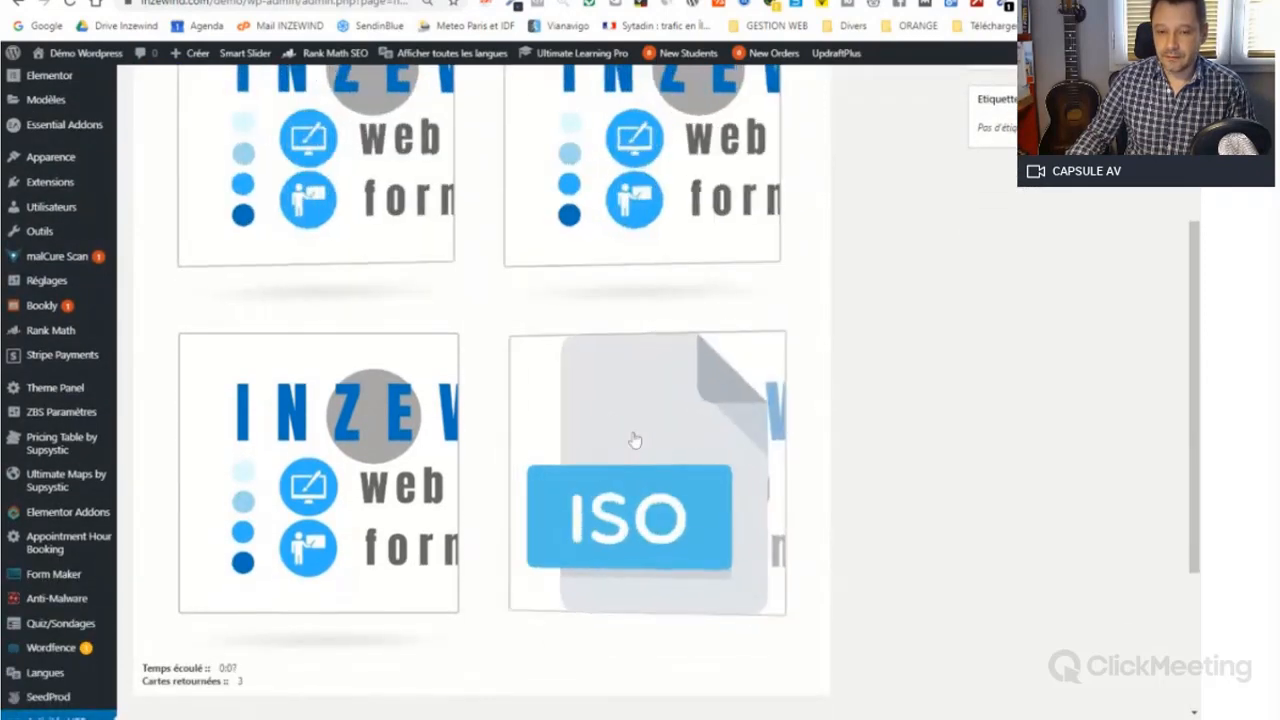
pyautogui.scroll(2, 520, 440)
pyautogui.click(371, 357)
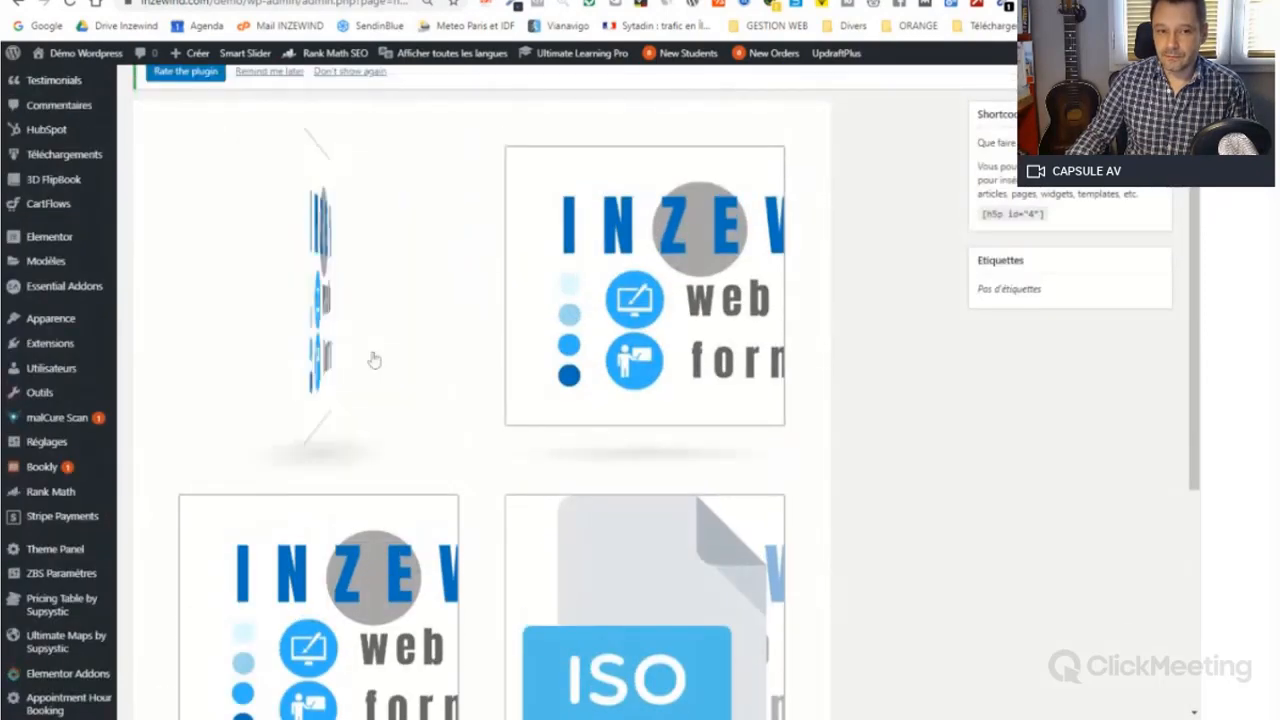
# Match the red AVI and AAC cards and examine the elapsed time and number of cards turned
pyautogui.scroll(-1, 371, 350)
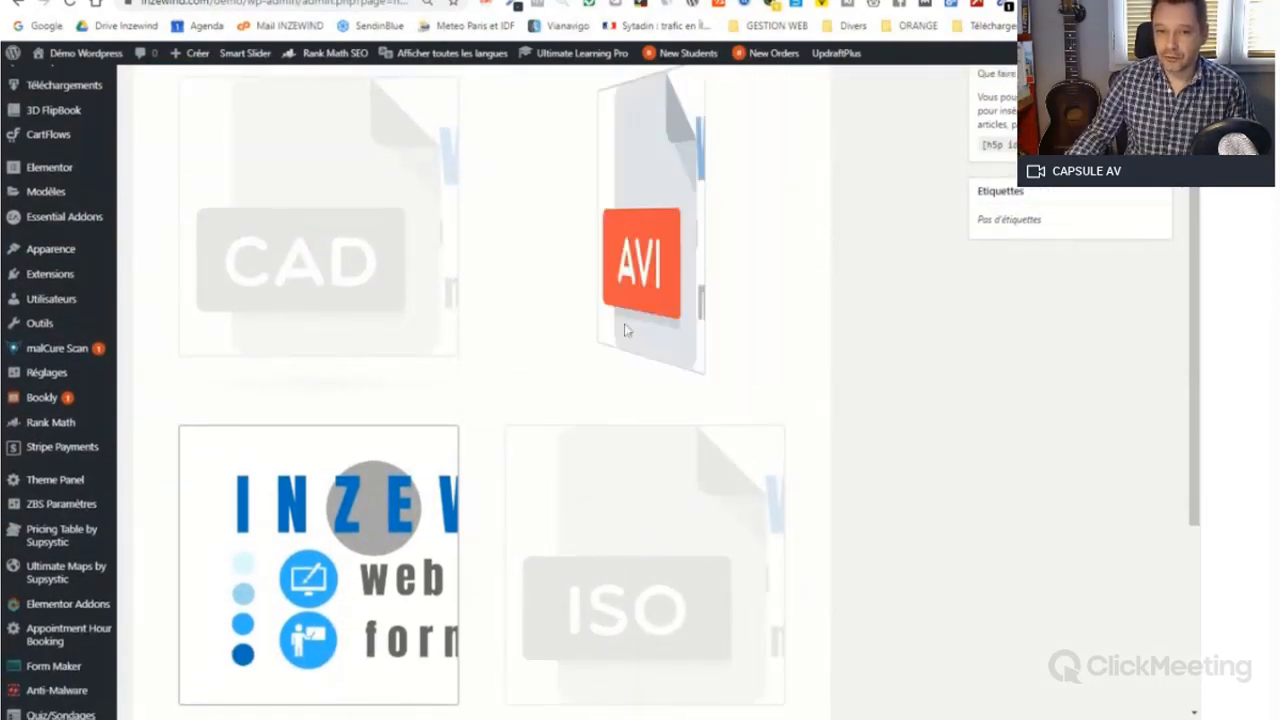
pyautogui.scroll(-2, 360, 537)
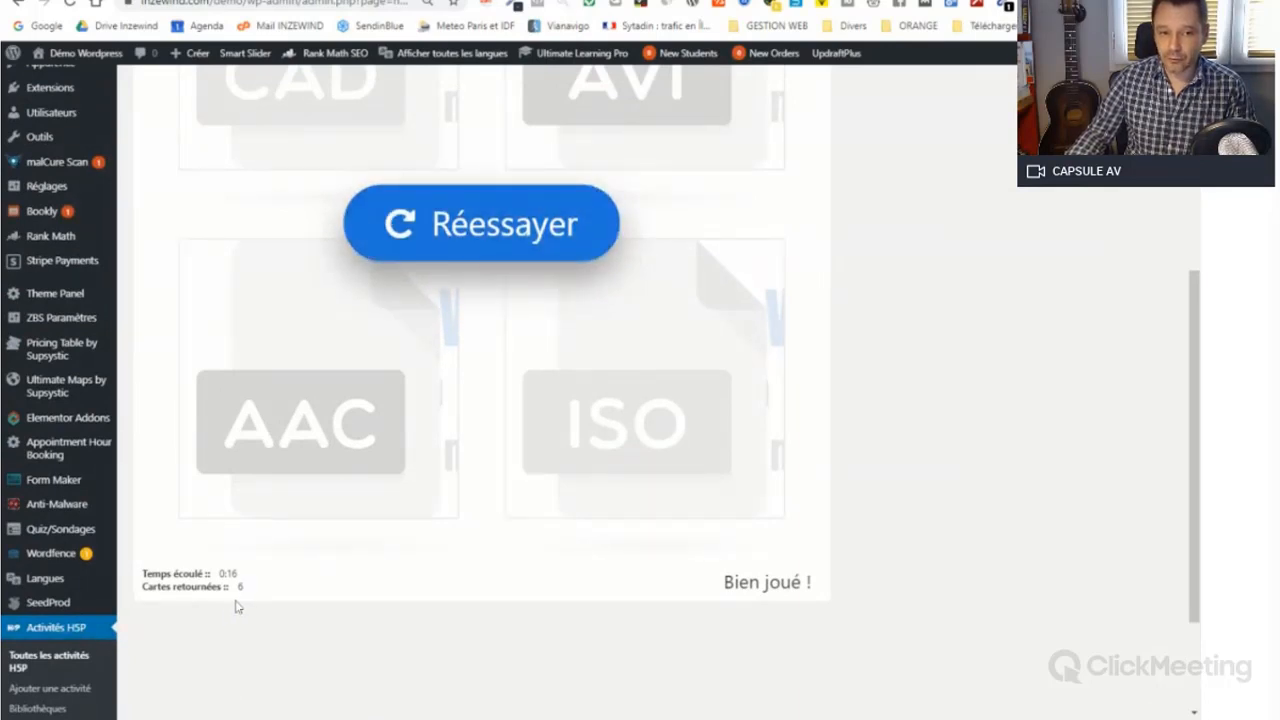
pyautogui.scroll(1, 288, 603)
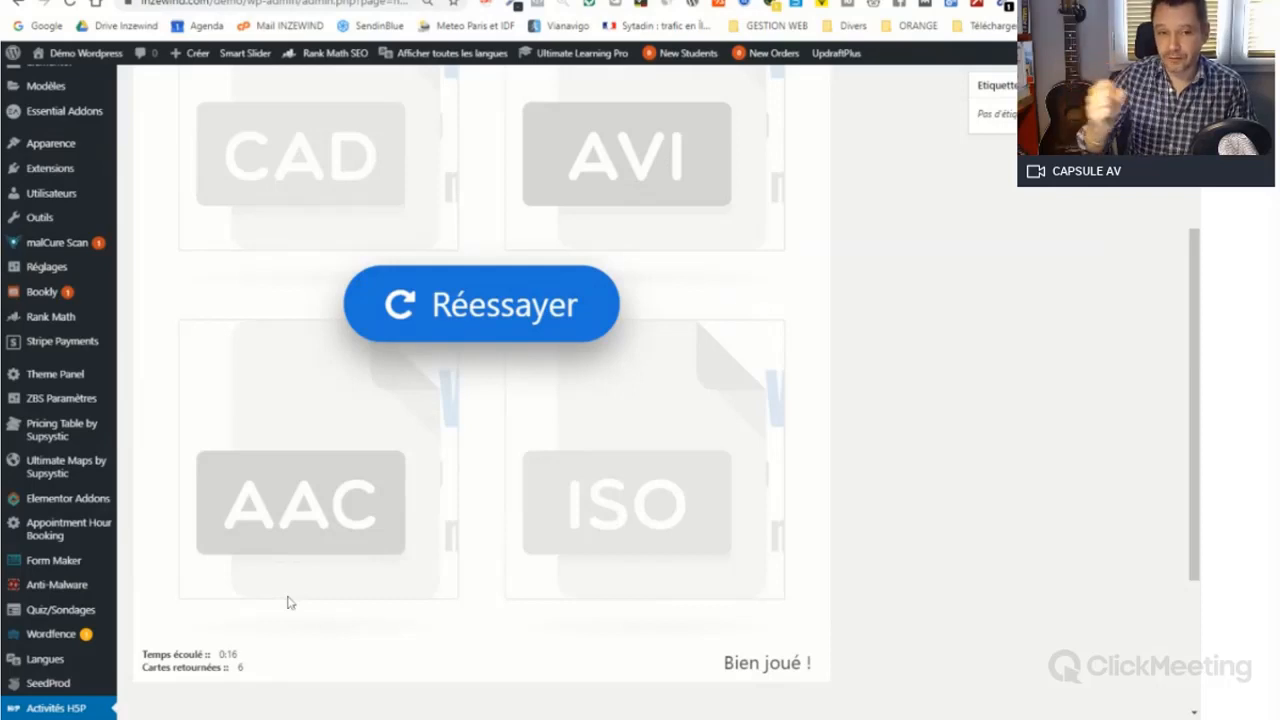
# Reopen the Memory Game activity for editing and change its title to "Memo couleurs"
pyautogui.press('F5')
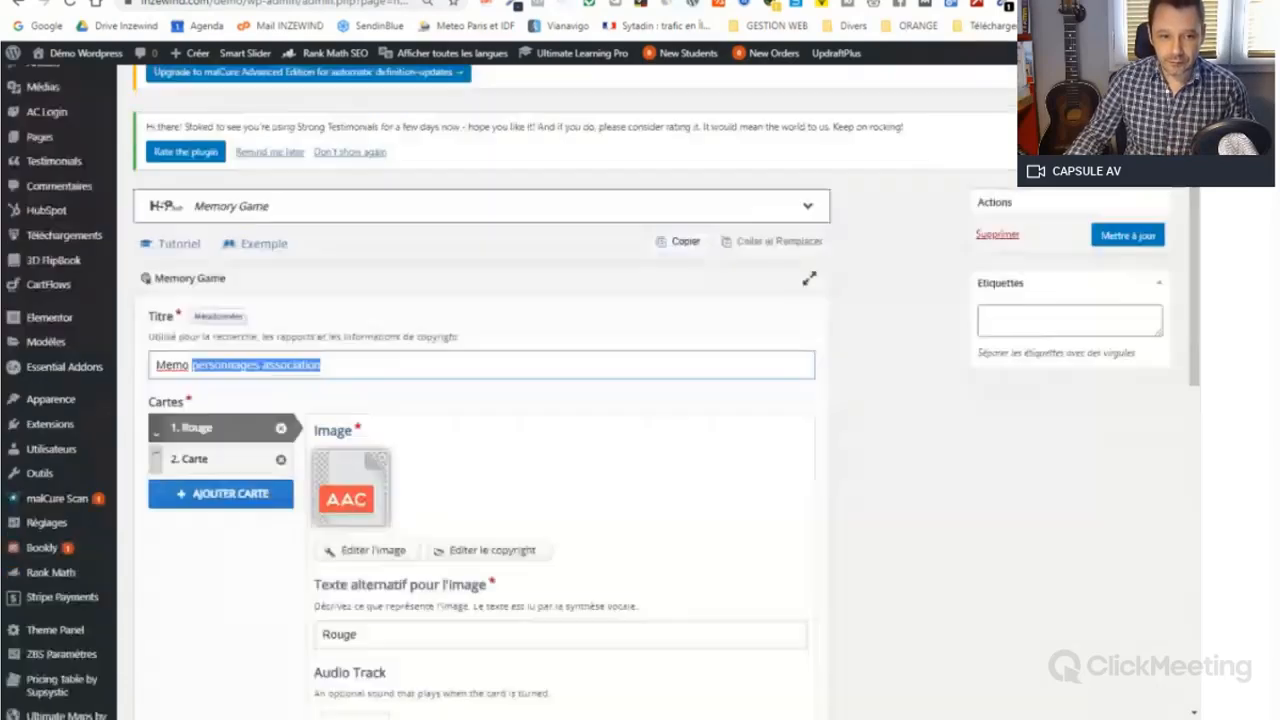
pyautogui.write('couleur')
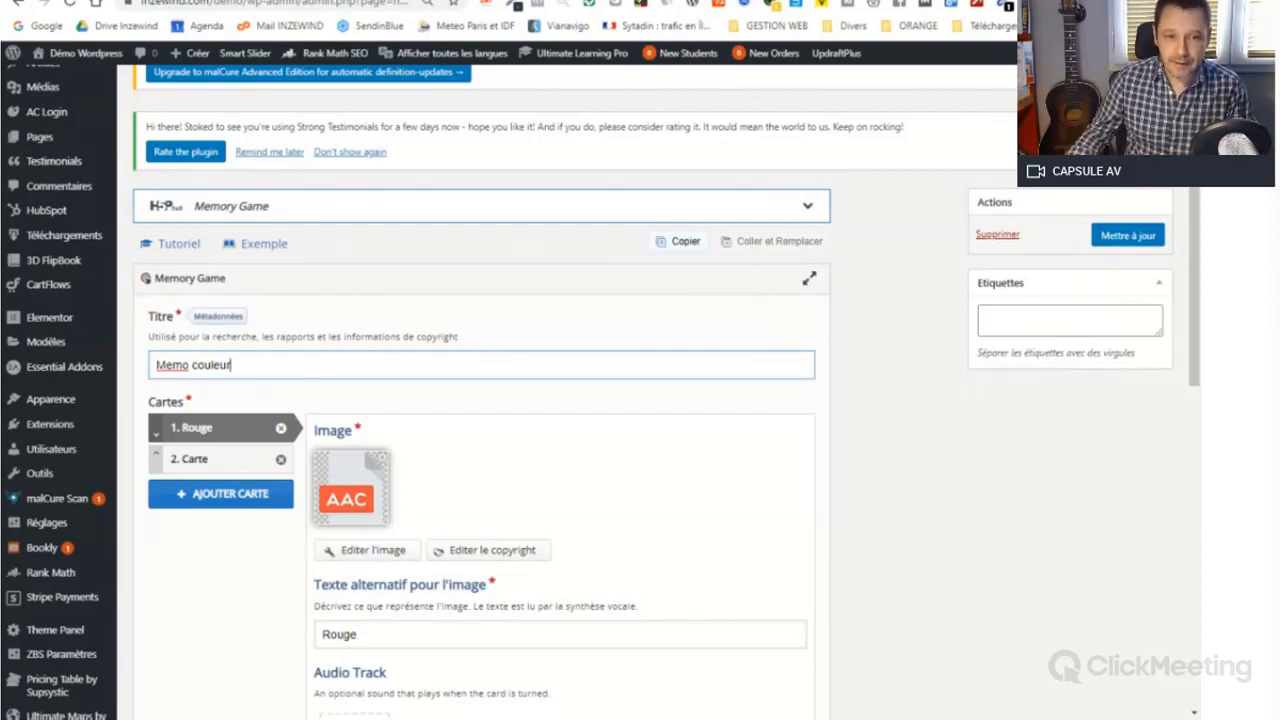
pyautogui.write('s')
# Add a third card with the yellow AI icon as its image and the EPS icon as its matching image
pyautogui.click(220, 493)
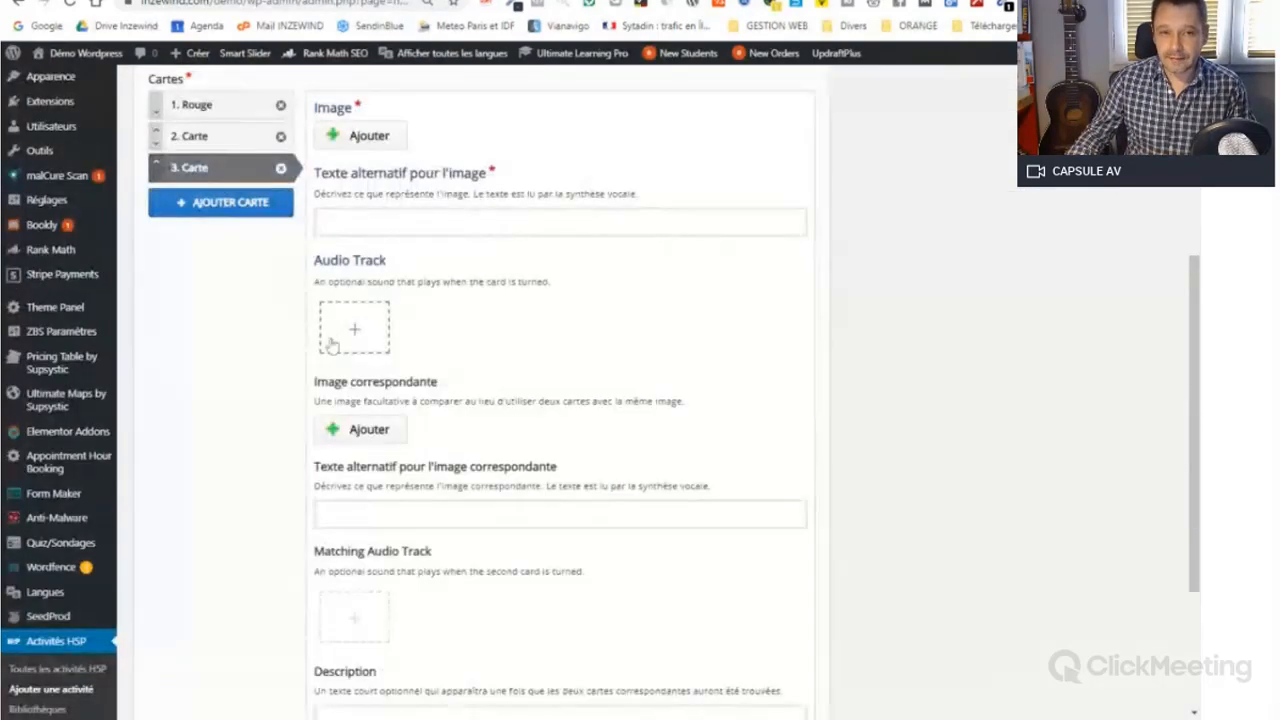
pyautogui.scroll(1, 386, 366)
pyautogui.click(380, 221)
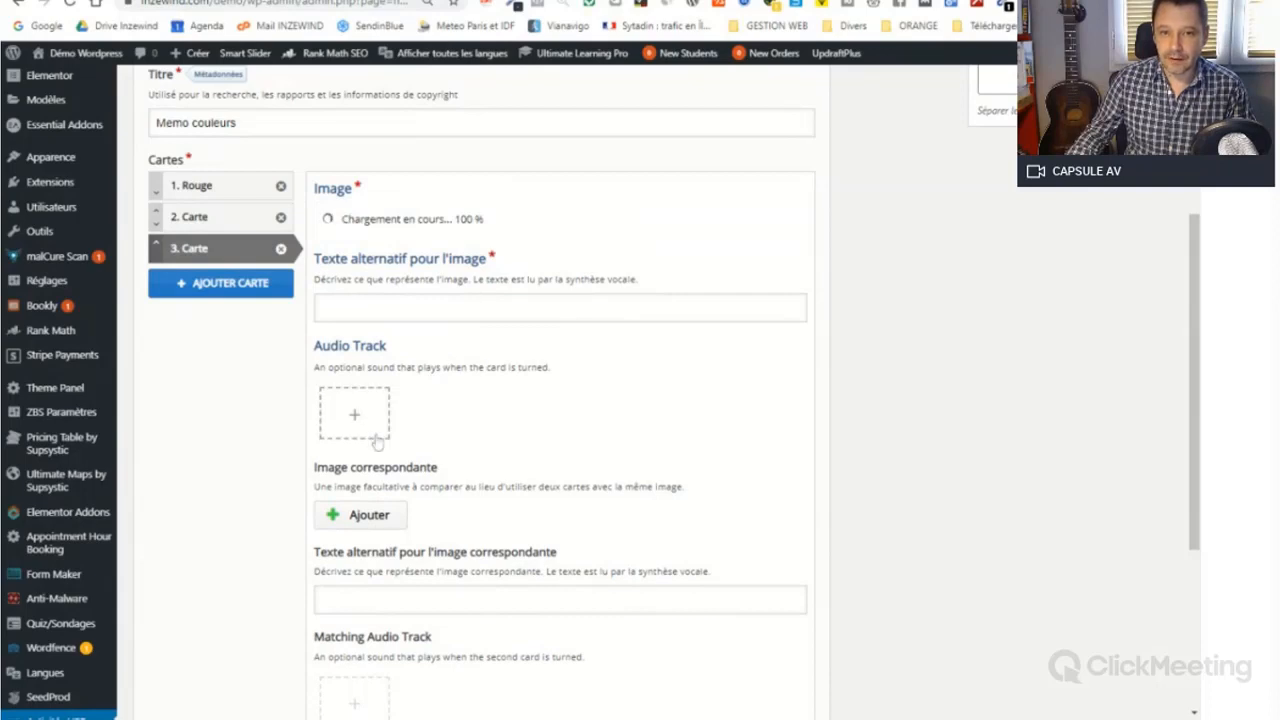
pyautogui.scroll(-1, 377, 441)
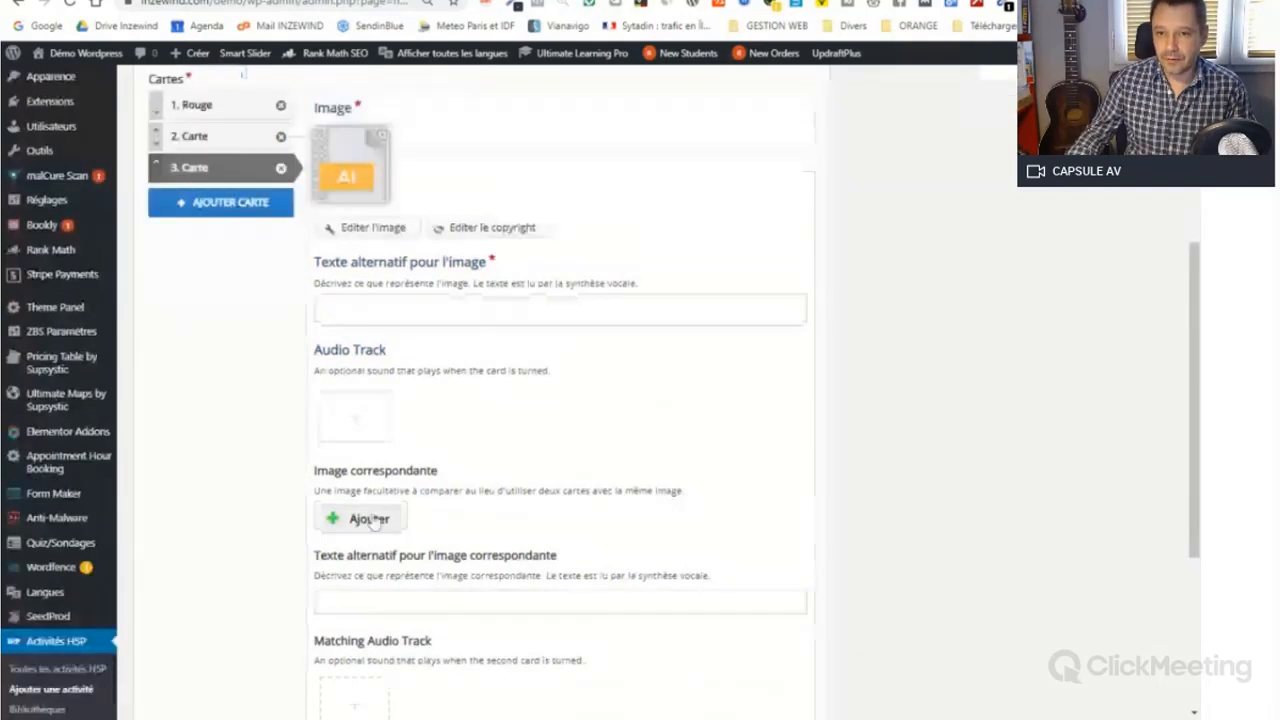
pyautogui.click(355, 518)
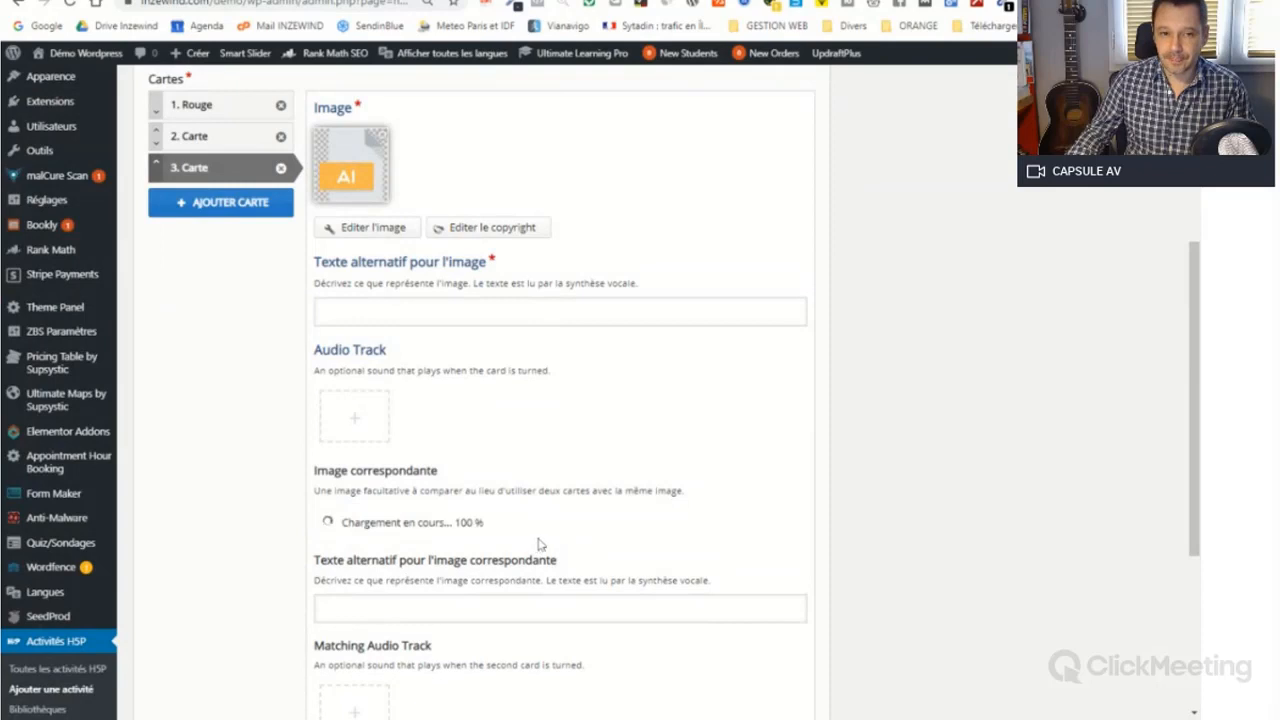
# Add a fourth card with the green XLS icon as its image and the green ZIP icon as its matching image
pyautogui.click(220, 203)
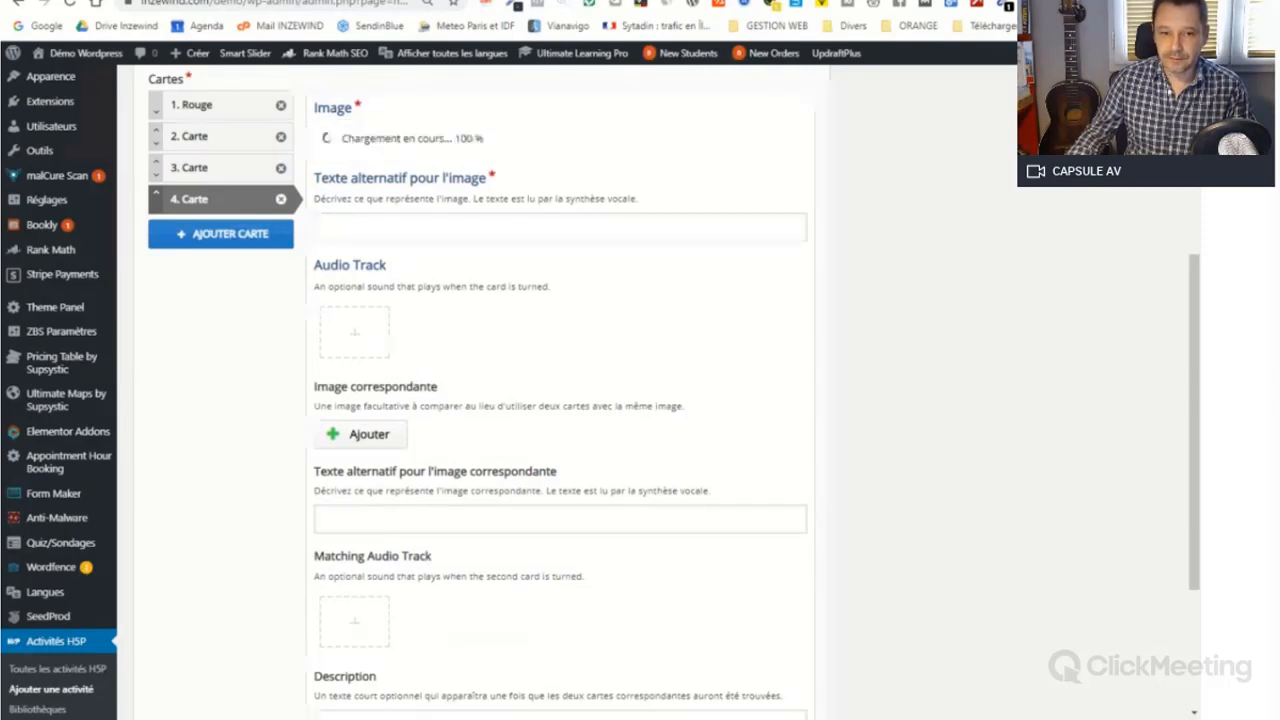
pyautogui.scroll(-2, 507, 450)
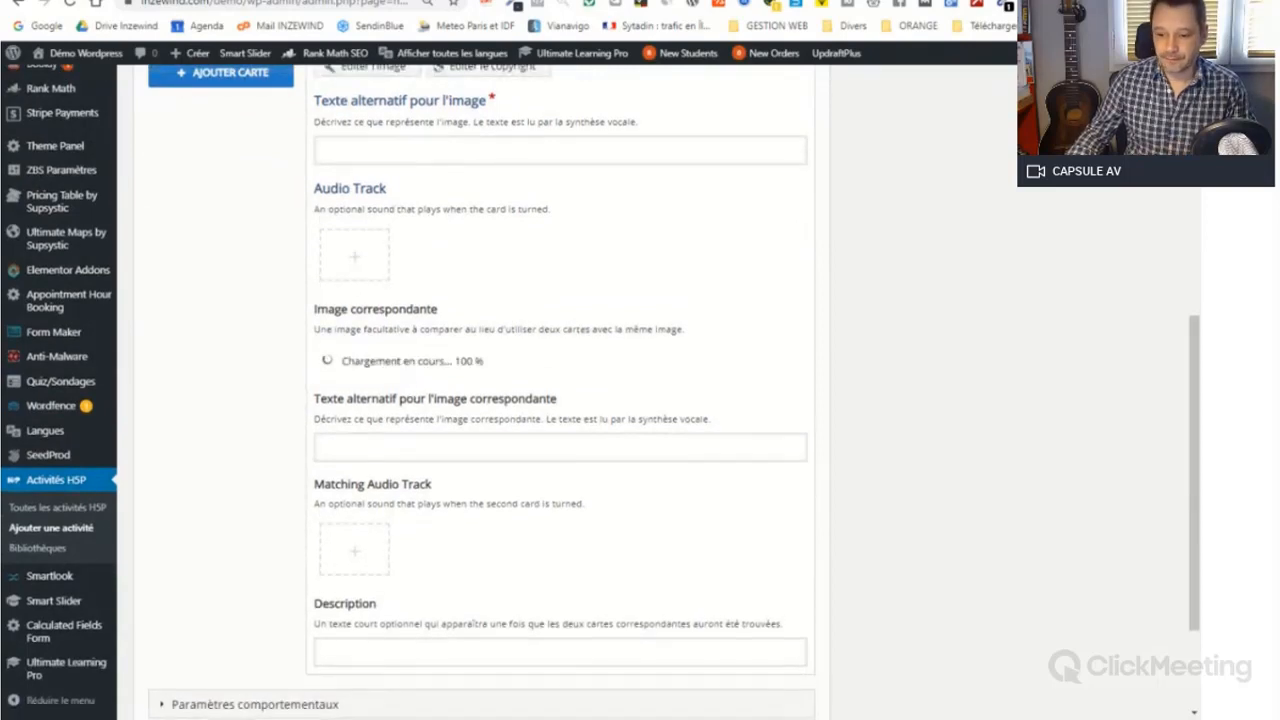
pyautogui.scroll(-3, 735, 552)
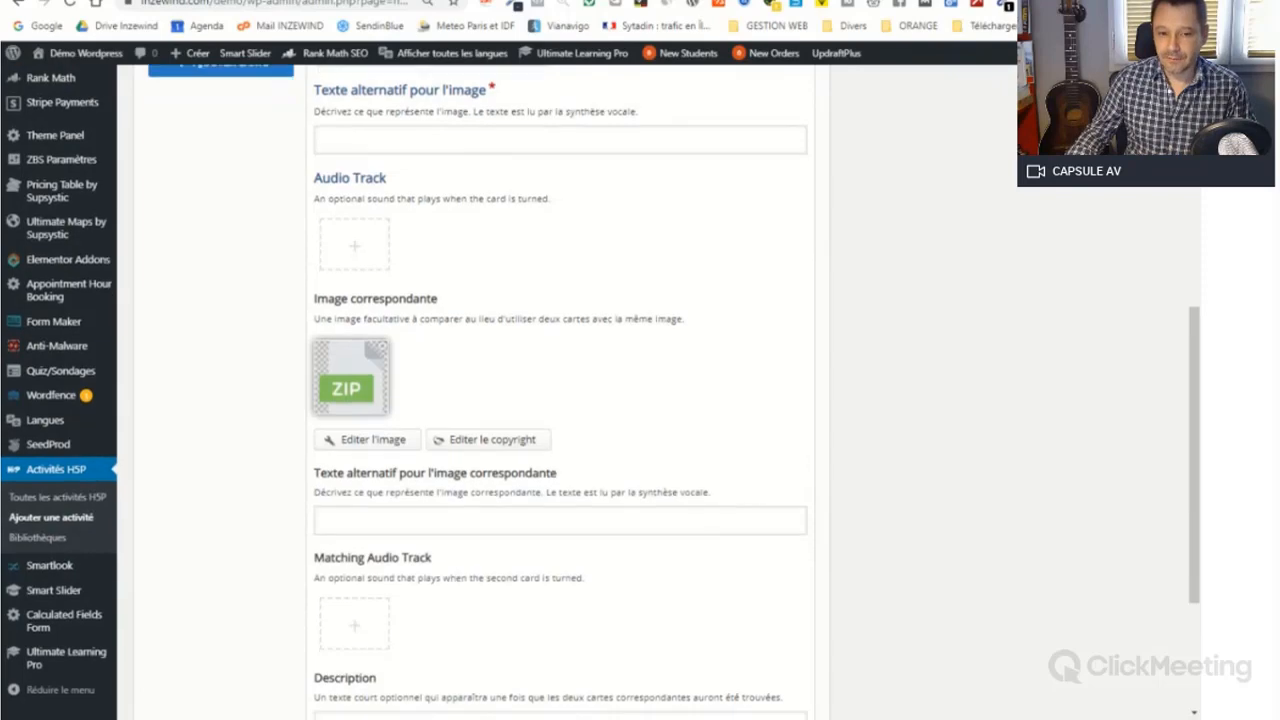
pyautogui.scroll(6, 630, 490)
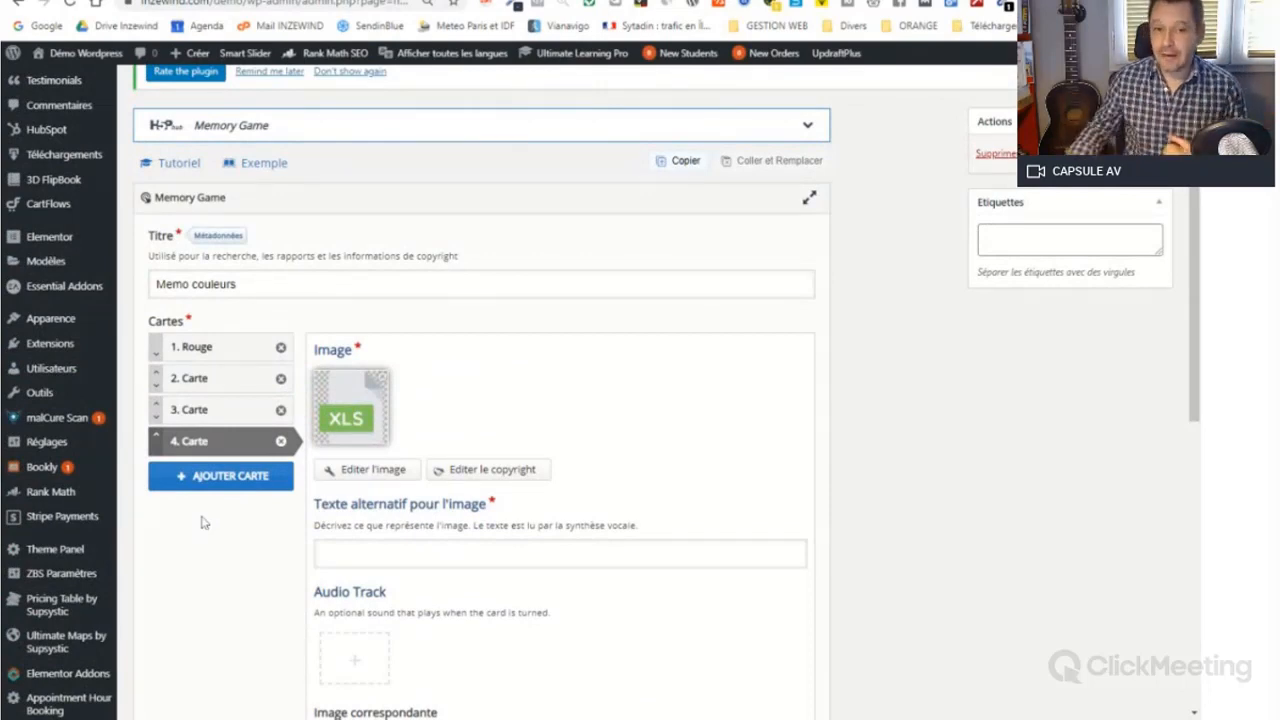
# Update the "Memo couleurs" activity to save its new title and additional cards
pyautogui.scroll(-3, 202, 522)
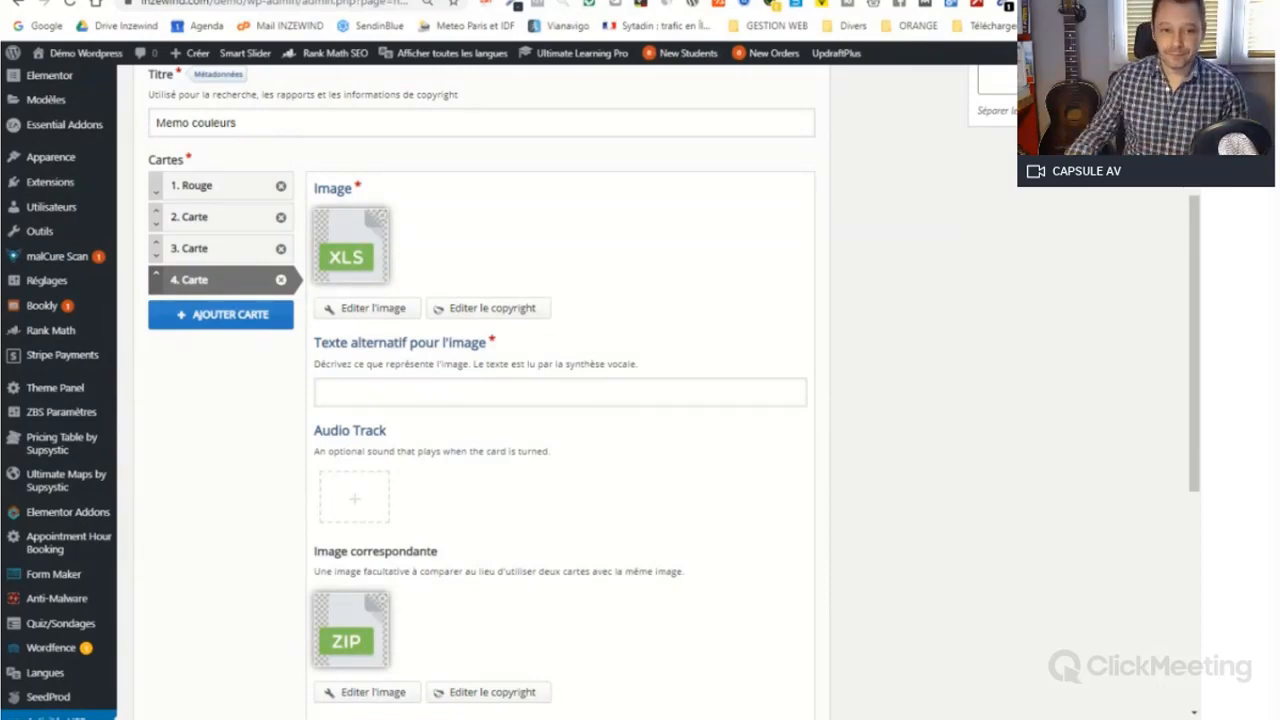
pyautogui.scroll(-5, 457, 688)
pyautogui.scroll(3, 462, 581)
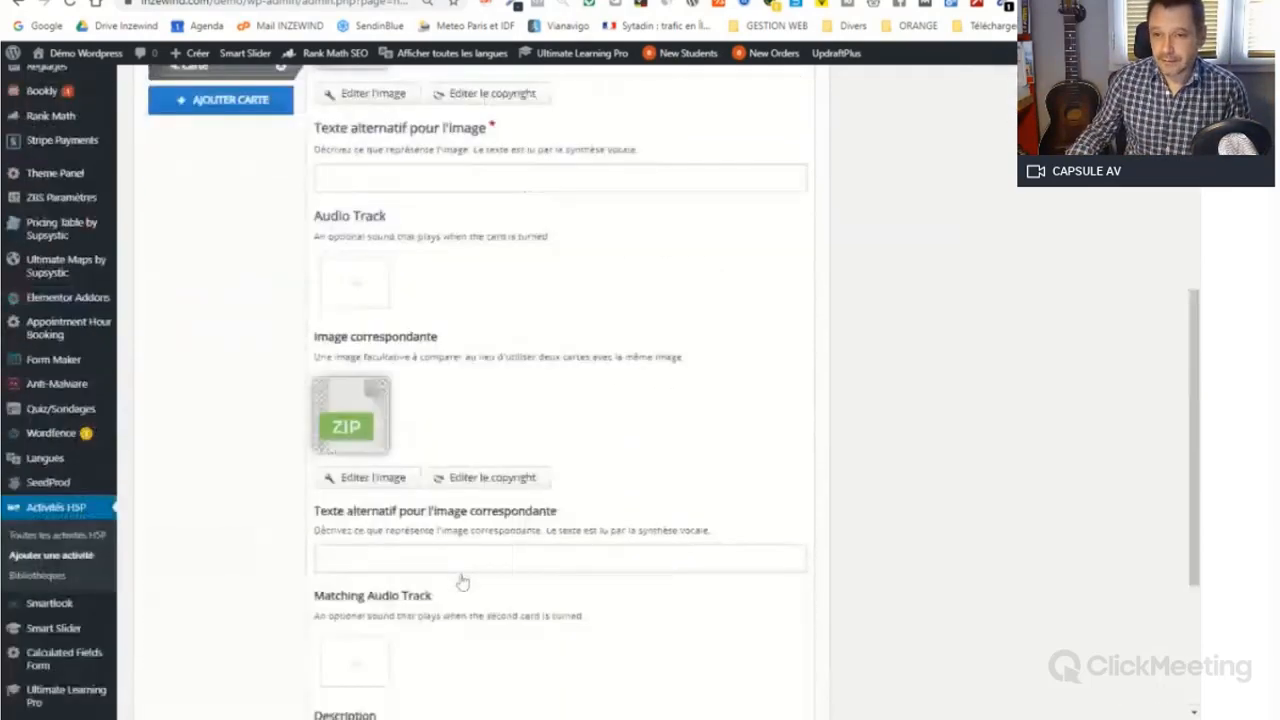
pyautogui.scroll(10, 462, 581)
pyautogui.click(1127, 316)
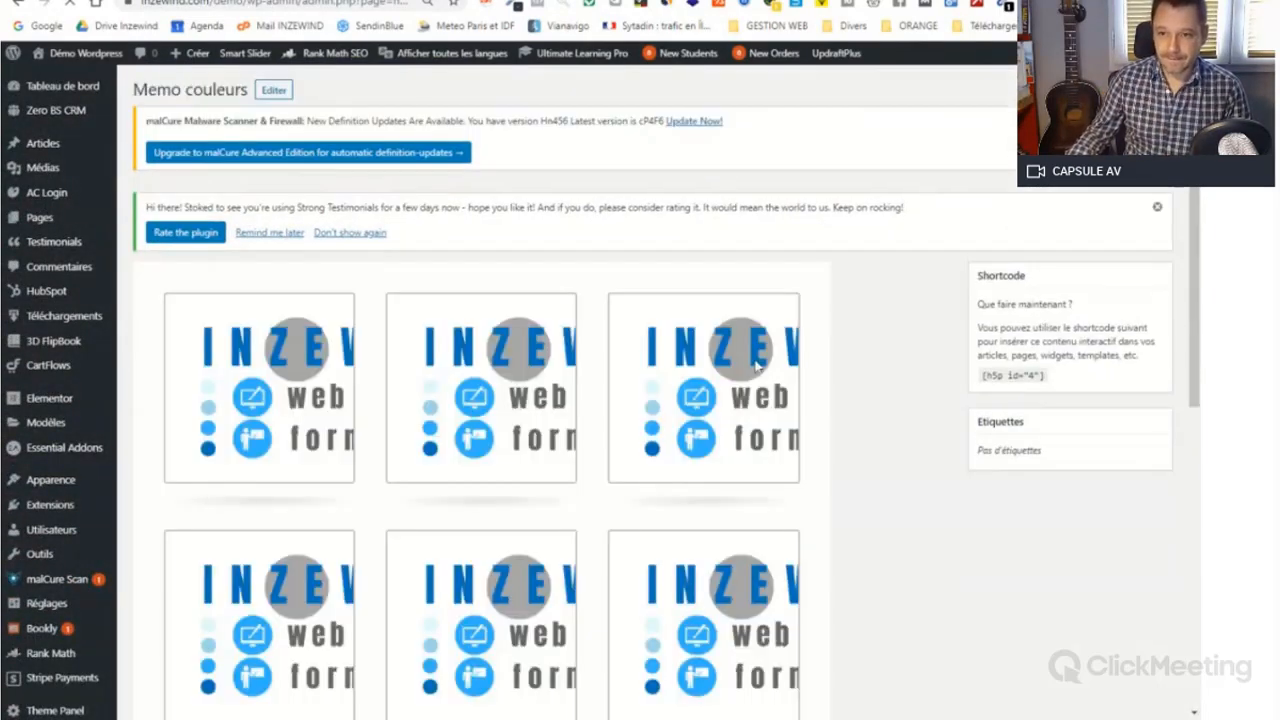
# Play the updated game by matching all four colour pairs, and examine the elapsed time and cards turned
pyautogui.scroll(-2, 795, 372)
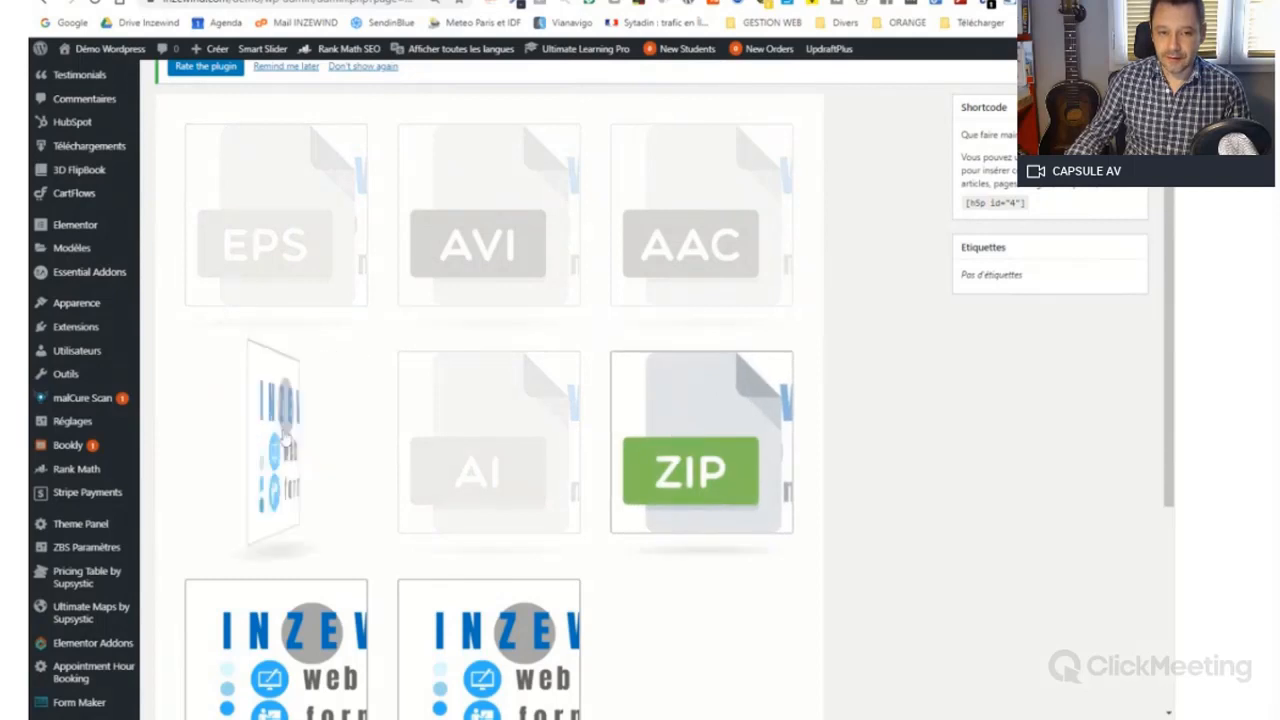
pyautogui.scroll(-2, 325, 553)
pyautogui.click(325, 553)
pyautogui.click(565, 548)
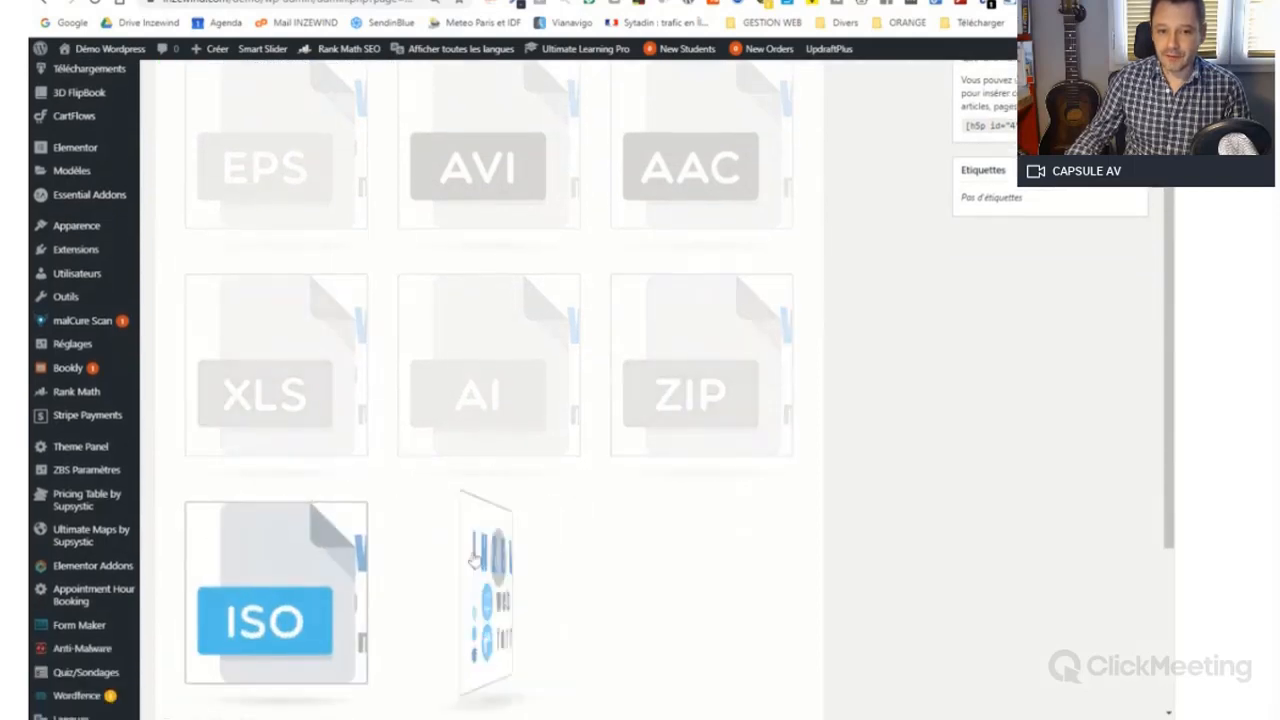
pyautogui.scroll(-1, 579, 547)
pyautogui.scroll(-4, 585, 545)
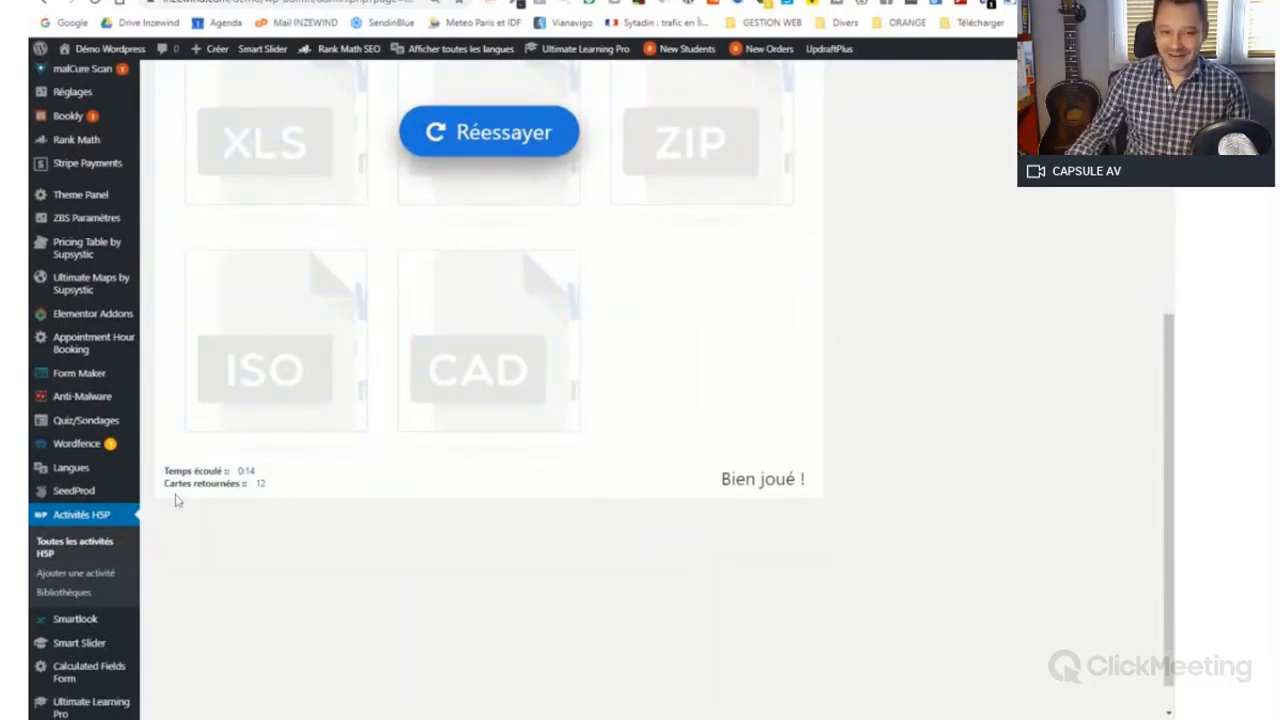
pyautogui.scroll(4, 259, 502)
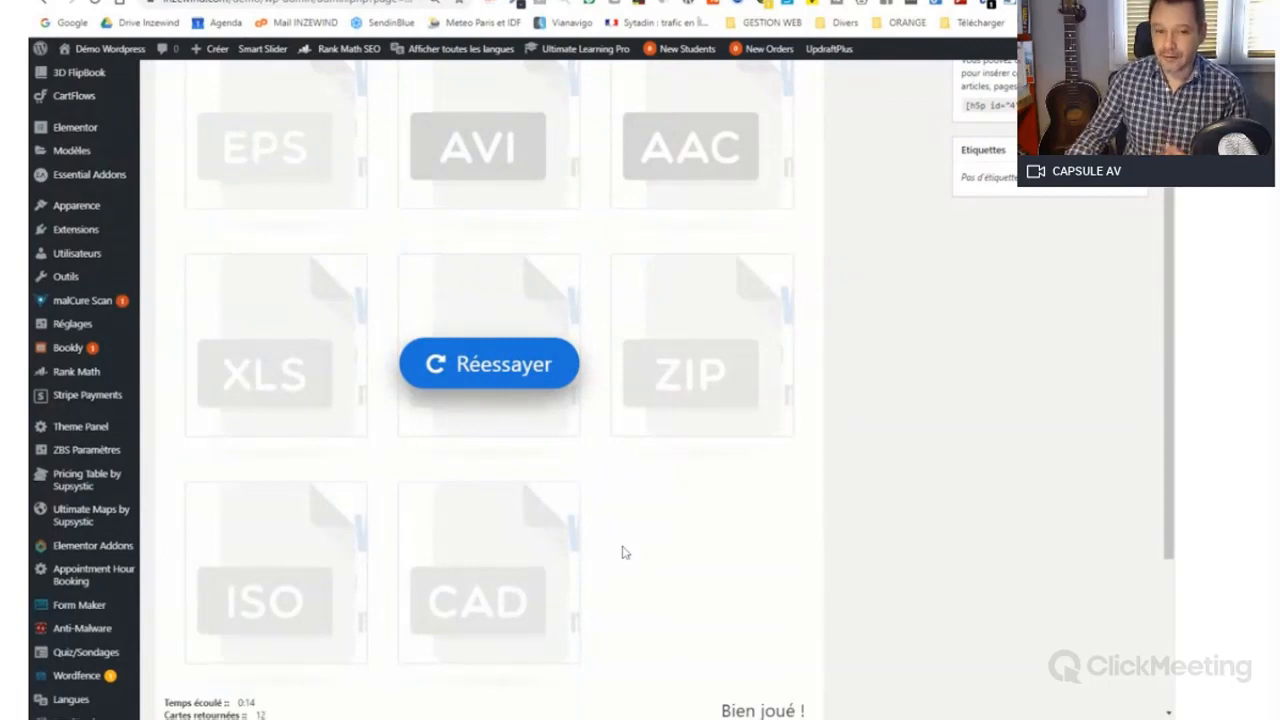
pyautogui.scroll(-4, 622, 552)
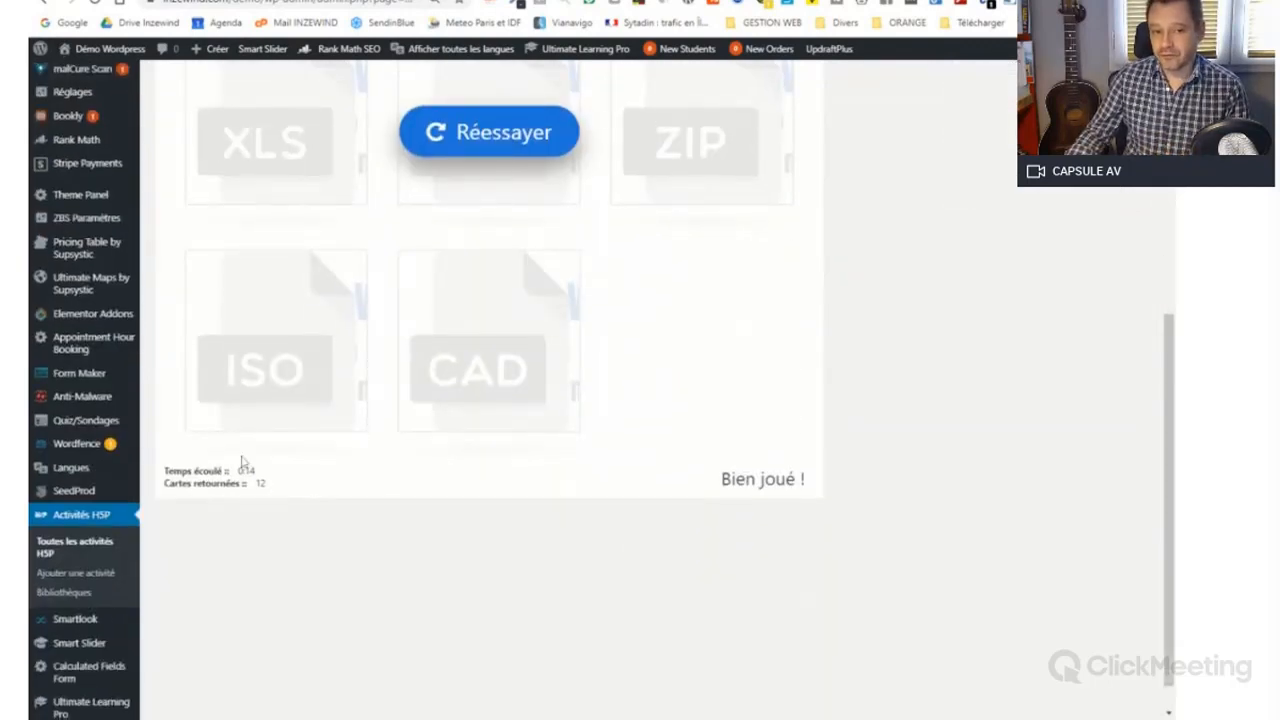
pyautogui.scroll(1, 271, 510)
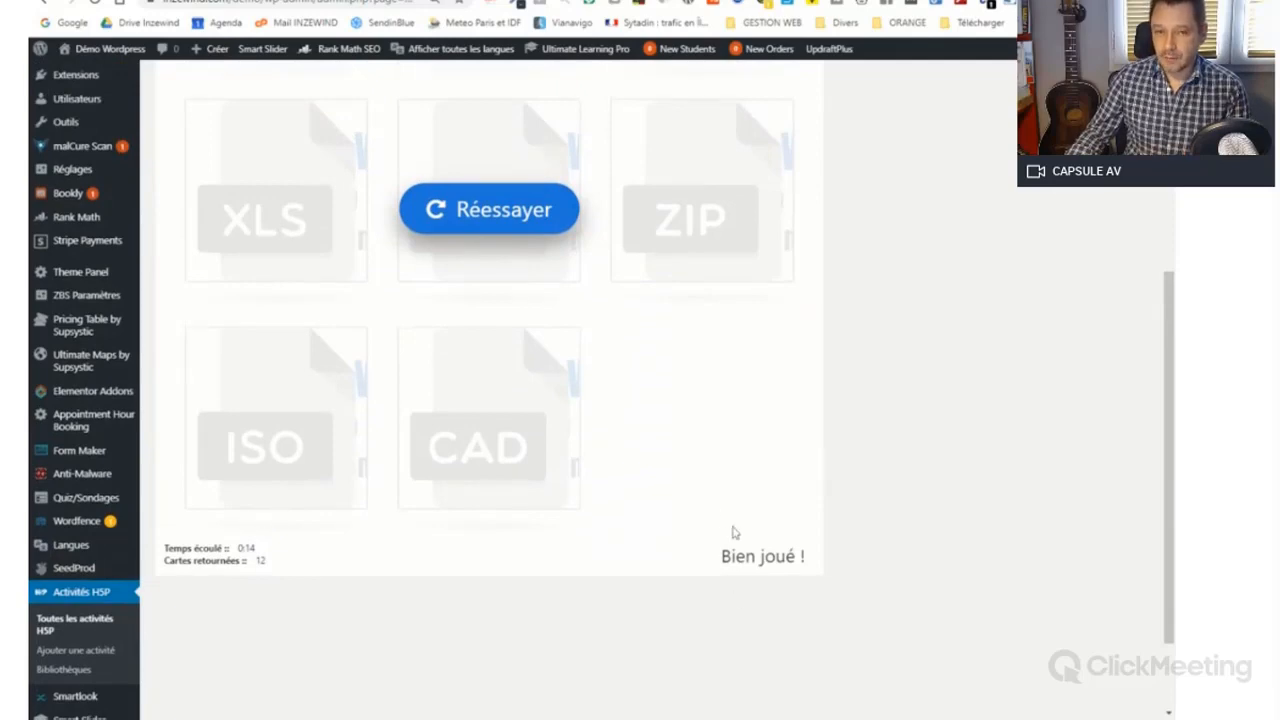
# Select and copy the activity's shortcode [h5p id="4"]
pyautogui.scroll(5, 732, 533)
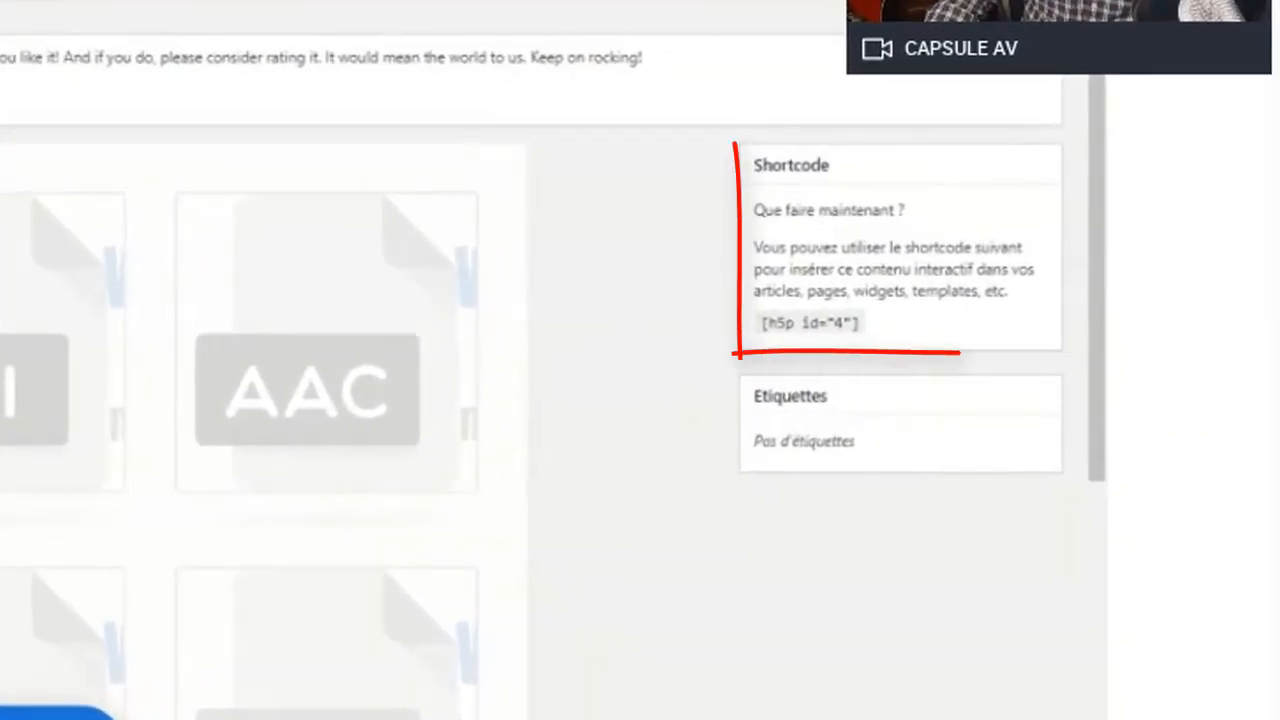
pyautogui.moveTo(868, 323); pyautogui.dragTo(760, 323)
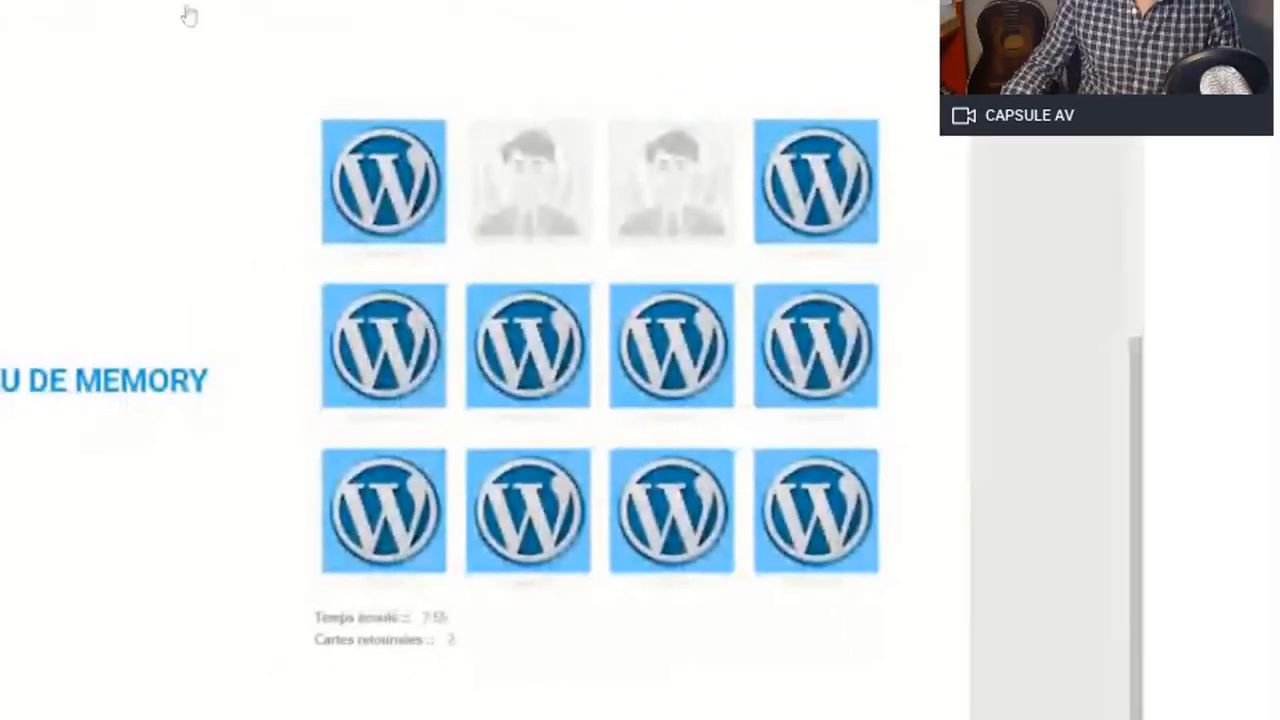
# Open the RDV WORDPRESS 038 page for editing with Elementor, add a two-column section, and move it above the IMAGE INTERACTIVE section
pyautogui.scroll(5, 487, 271)
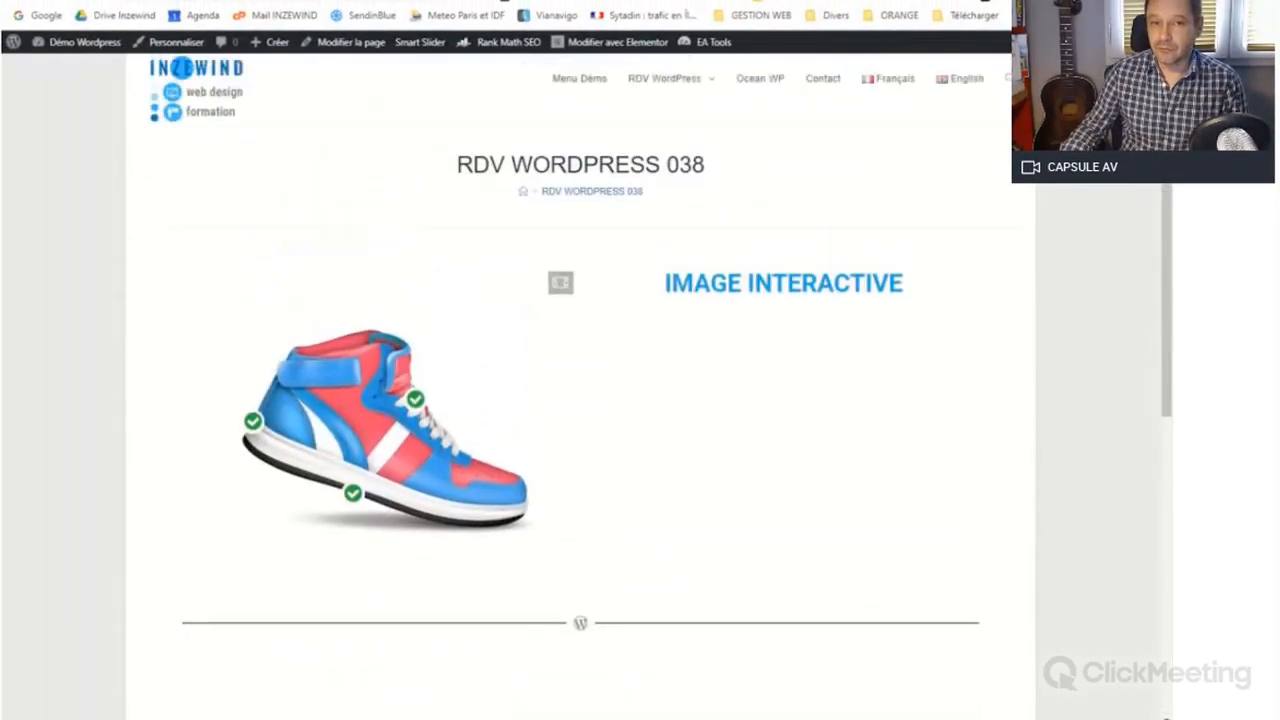
pyautogui.click(600, 48)
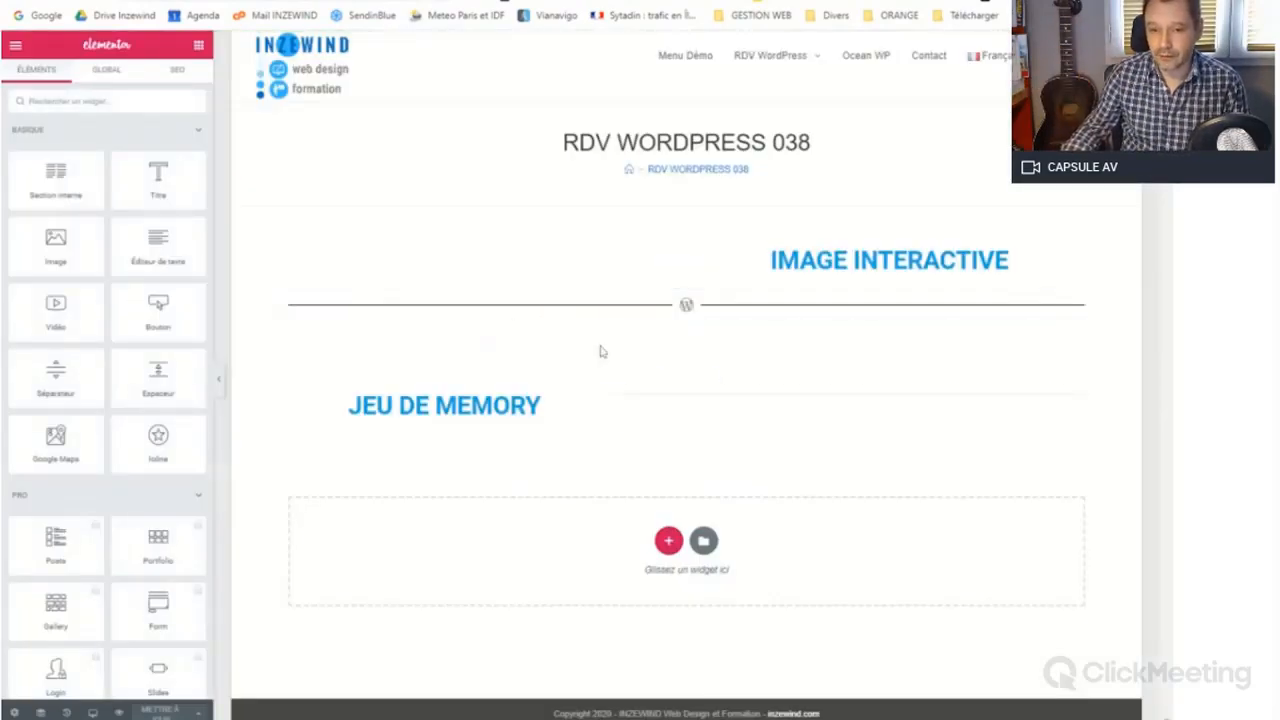
pyautogui.click(668, 541)
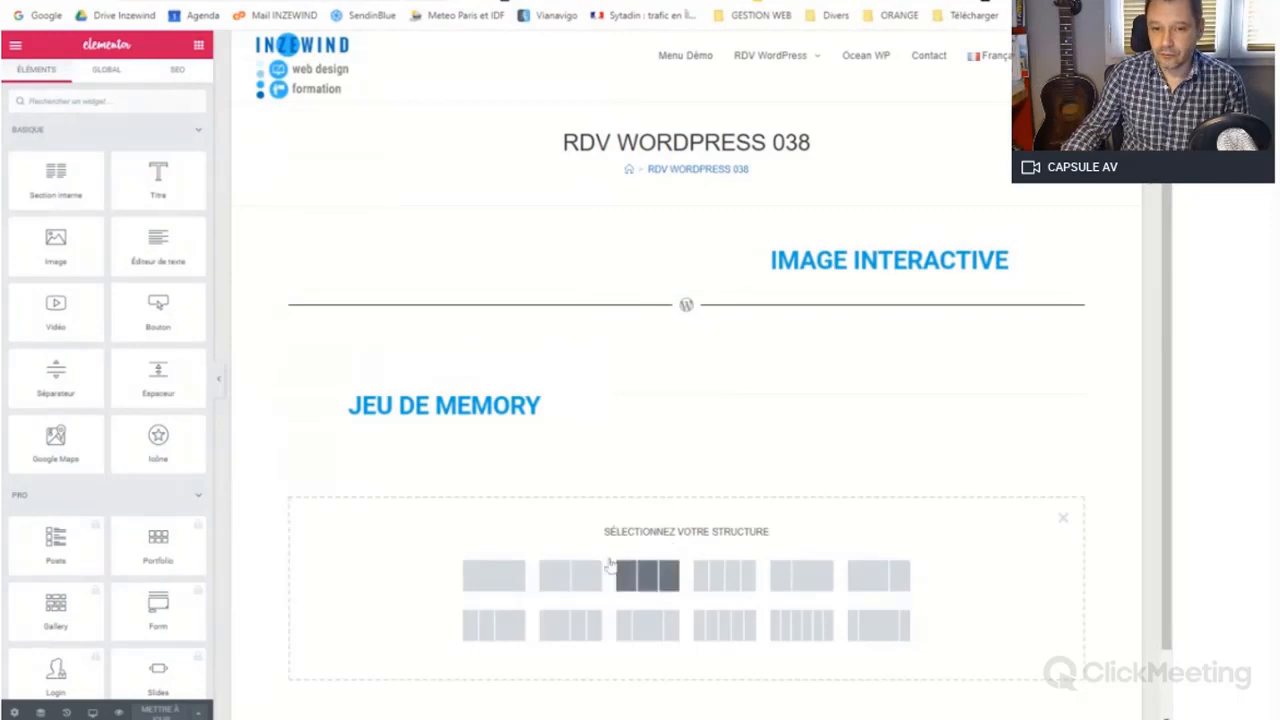
pyautogui.click(557, 580)
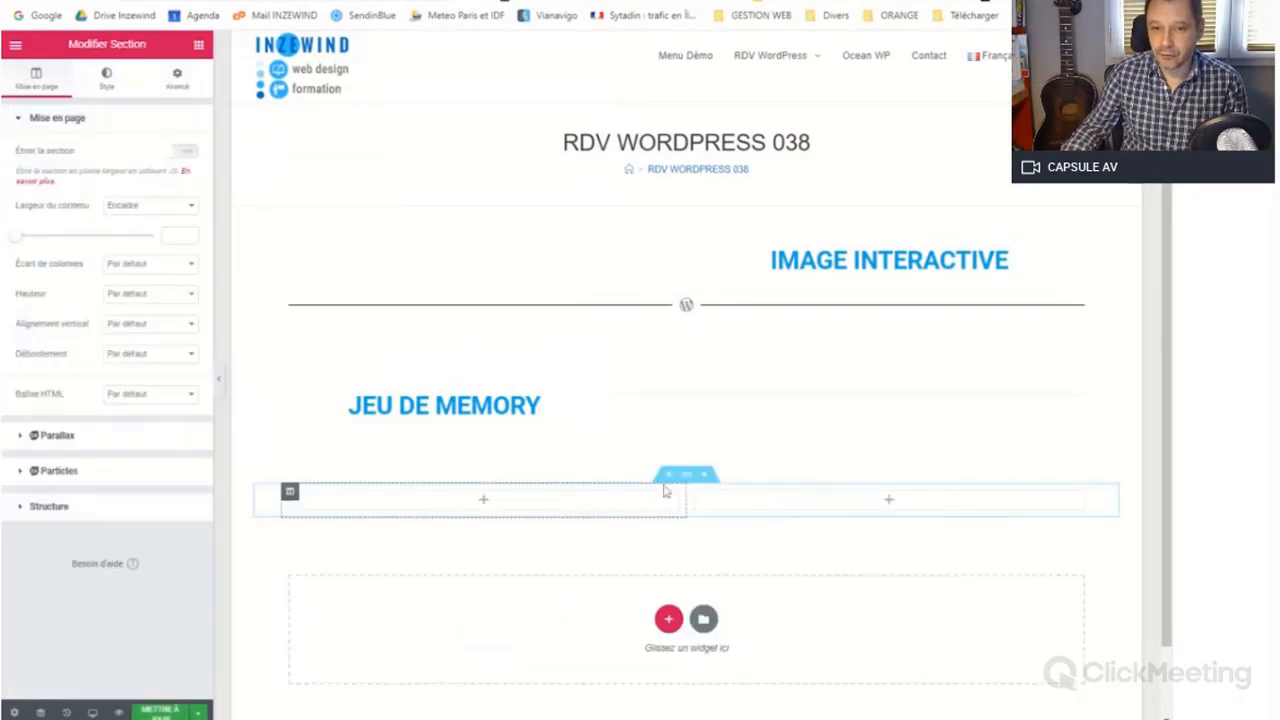
pyautogui.moveTo(672, 474); pyautogui.dragTo(652, 248)
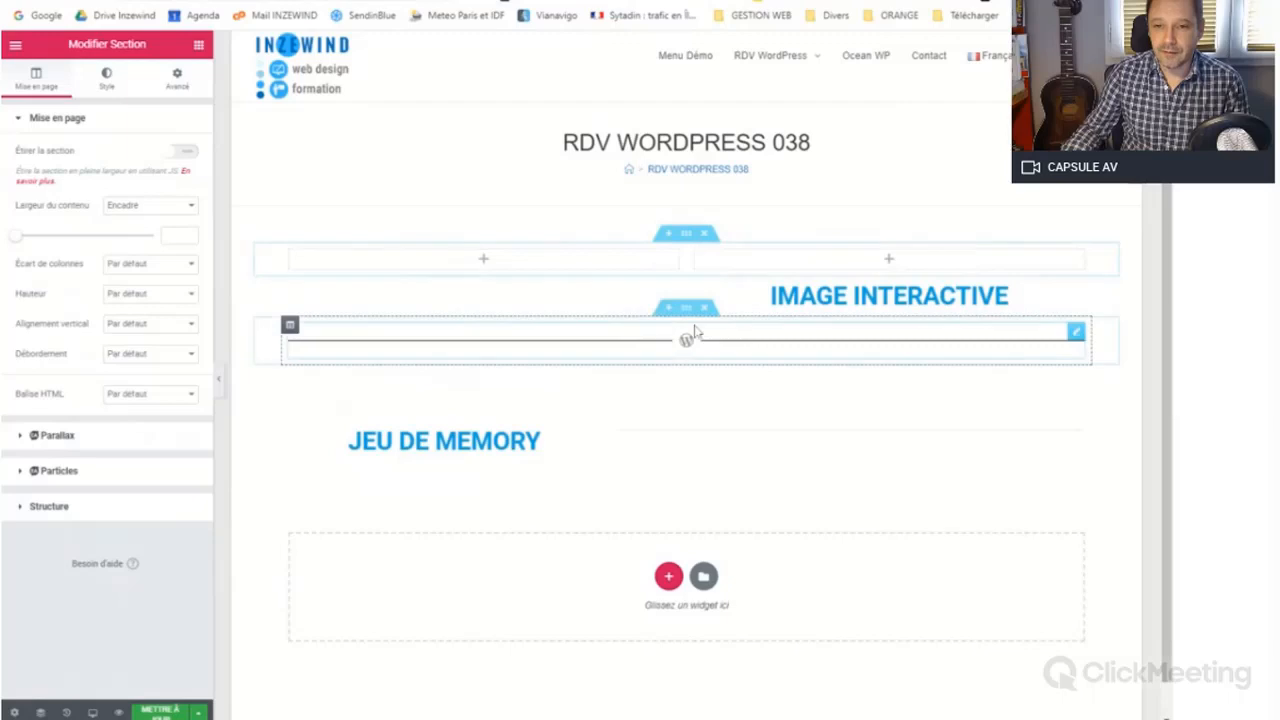
# Duplicate the IMAGE INTERACTIVE title, move the copy into the new section's right column, and change its text to MEMO COULEURS
pyautogui.rightClick(1076, 294)
pyautogui.click(1078, 324)
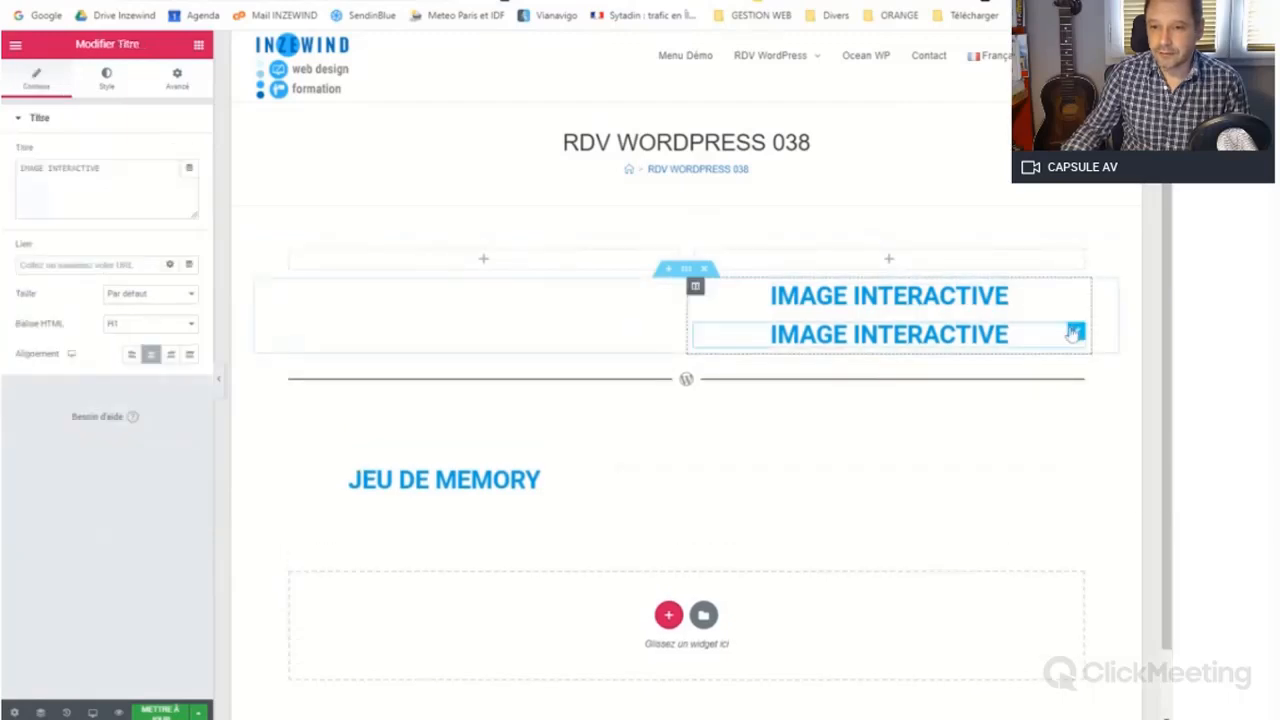
pyautogui.moveTo(1075, 332); pyautogui.dragTo(770, 260)
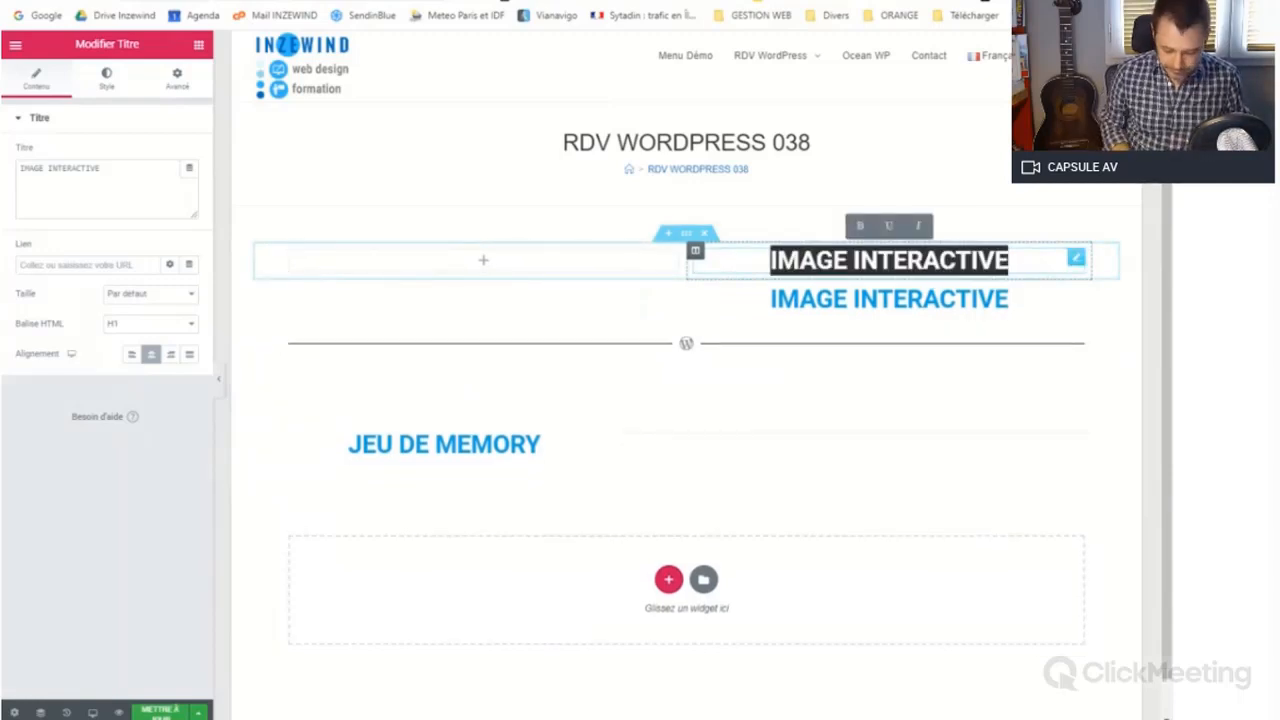
pyautogui.write('MEMO')
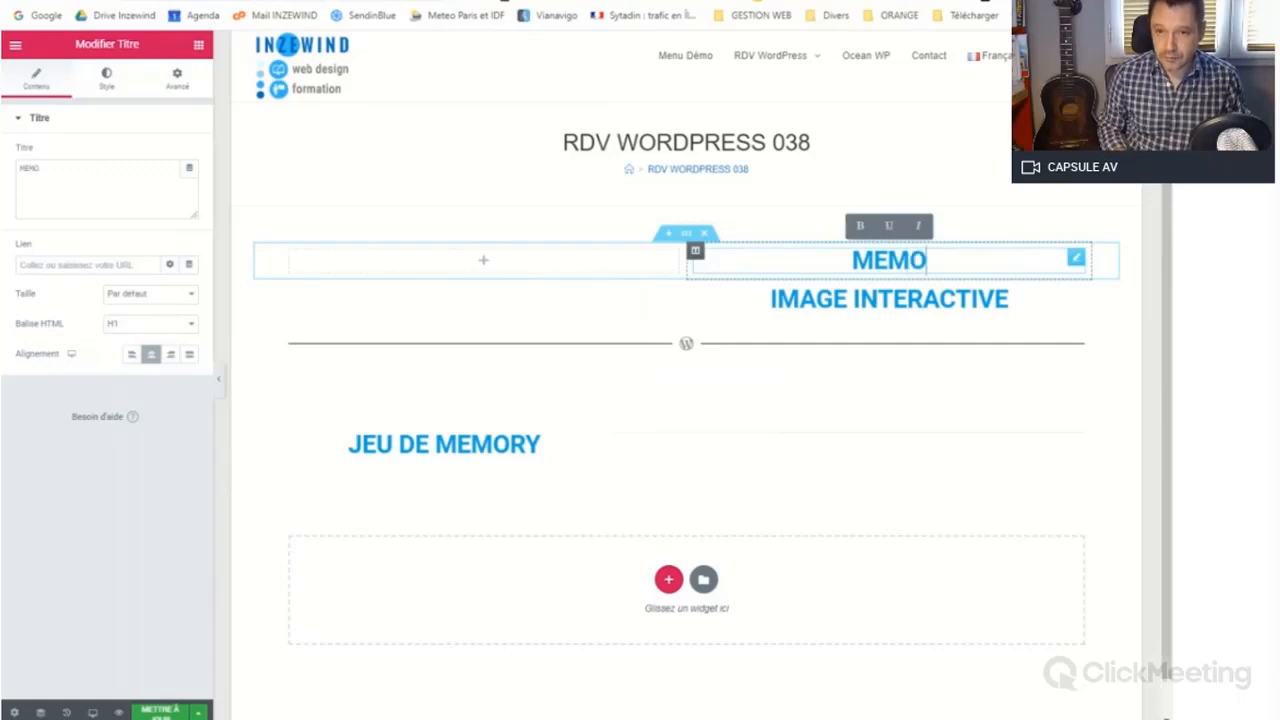
pyautogui.write(' COULEURS')
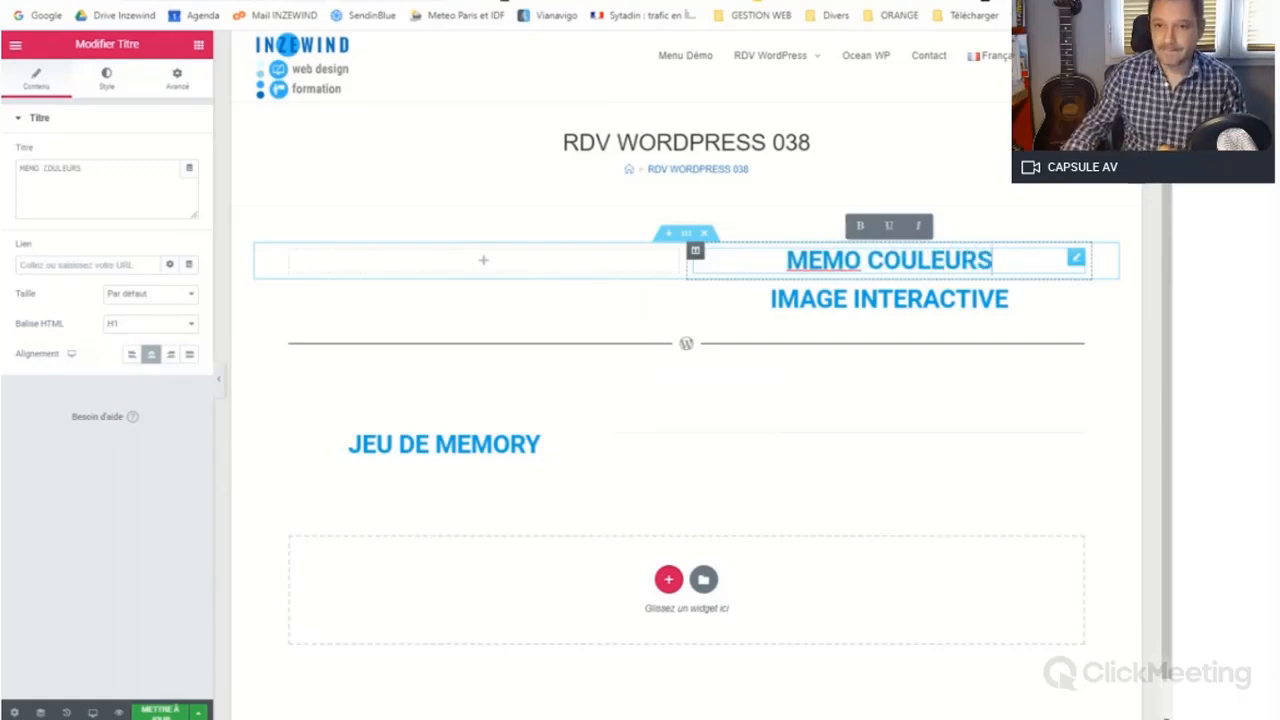
# Unlink the new section's margin values and set its bottom margin to 100 px
pyautogui.click(689, 239)
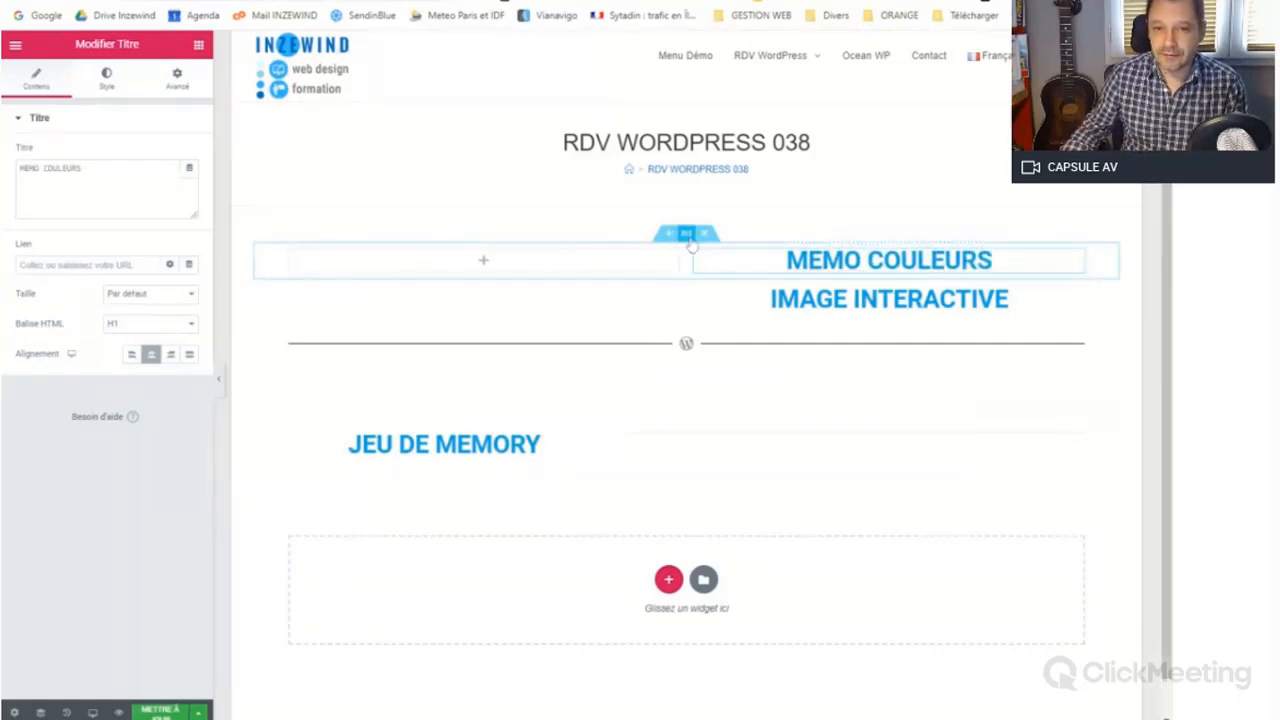
pyautogui.click(688, 236)
pyautogui.click(178, 80)
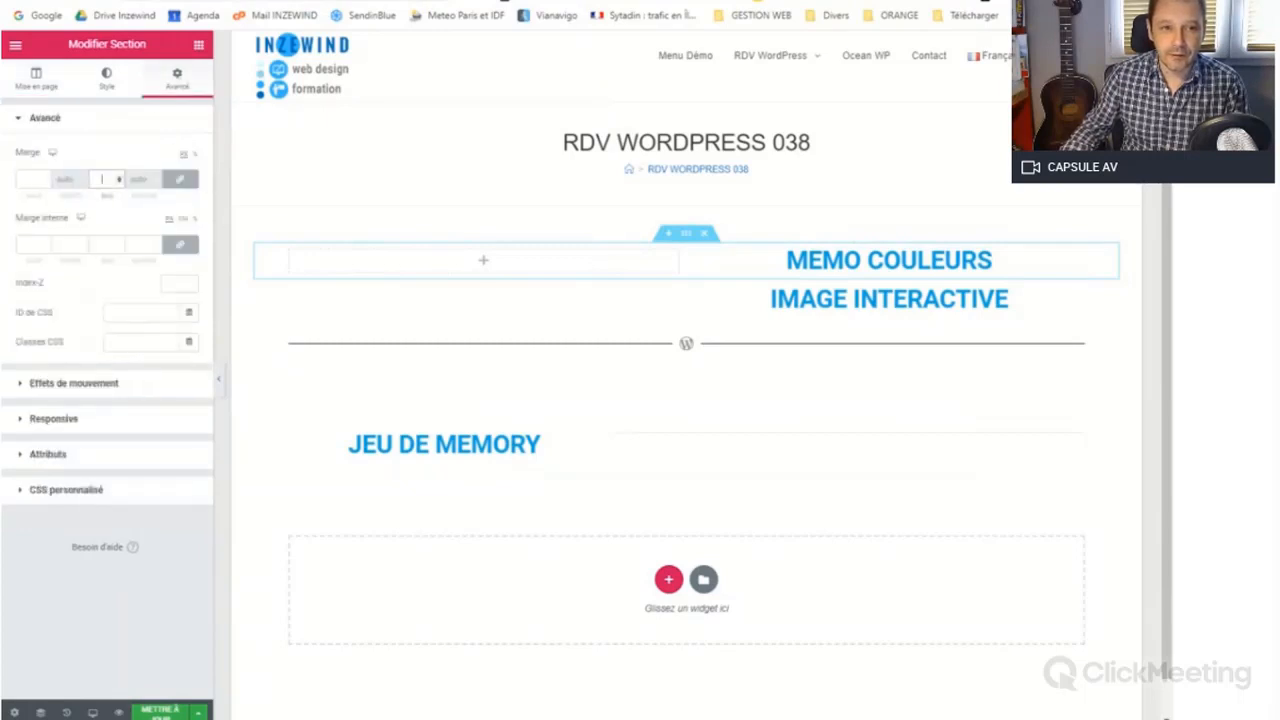
pyautogui.click(180, 178)
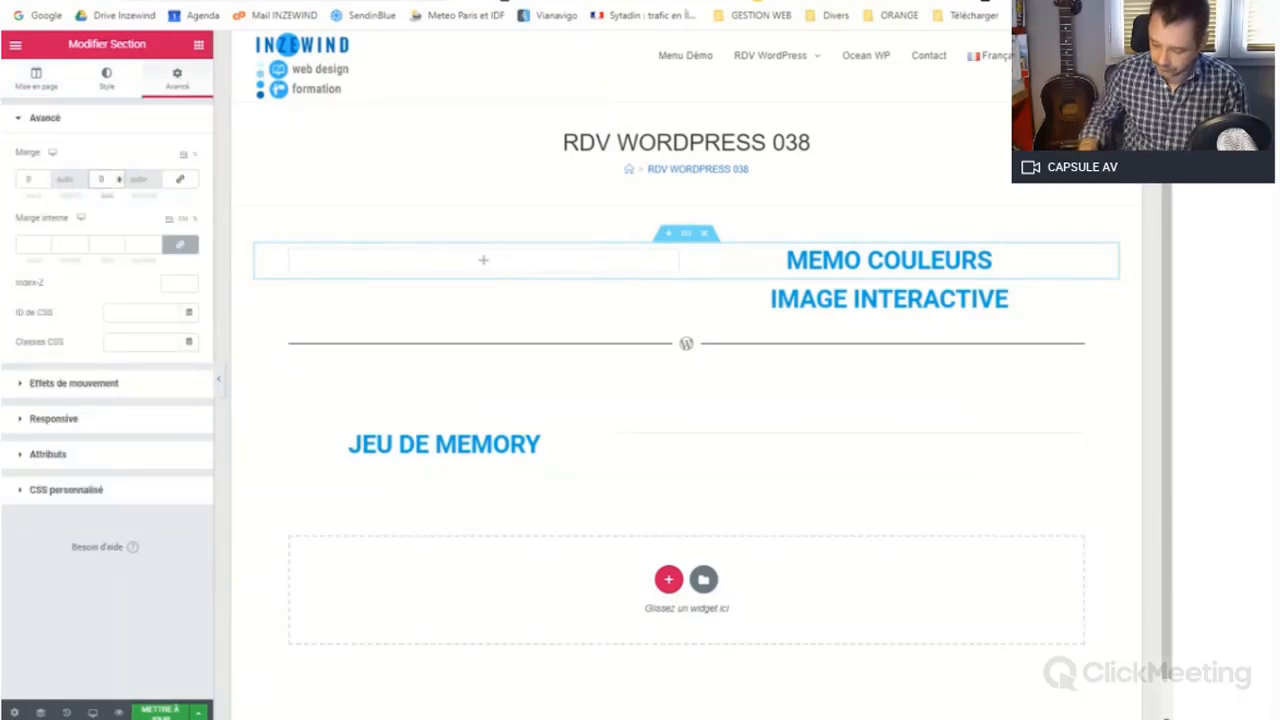
pyautogui.write('1000')
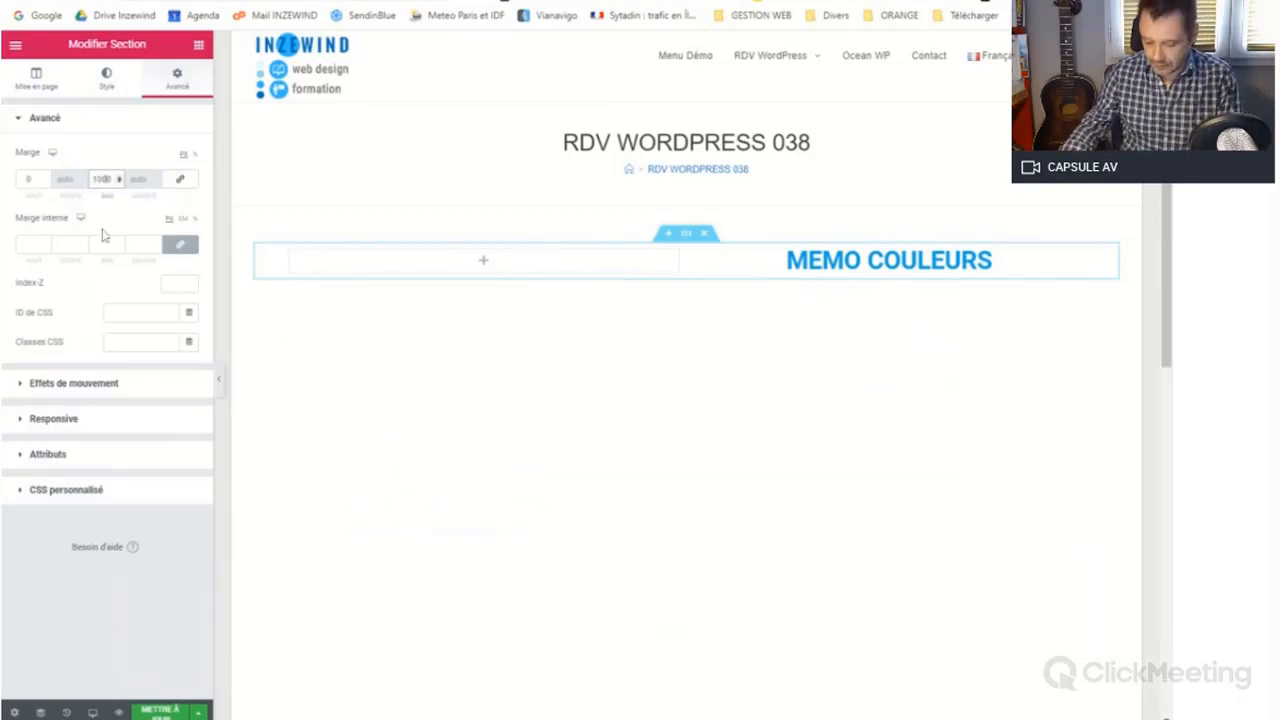
pyautogui.press('BackSpace')
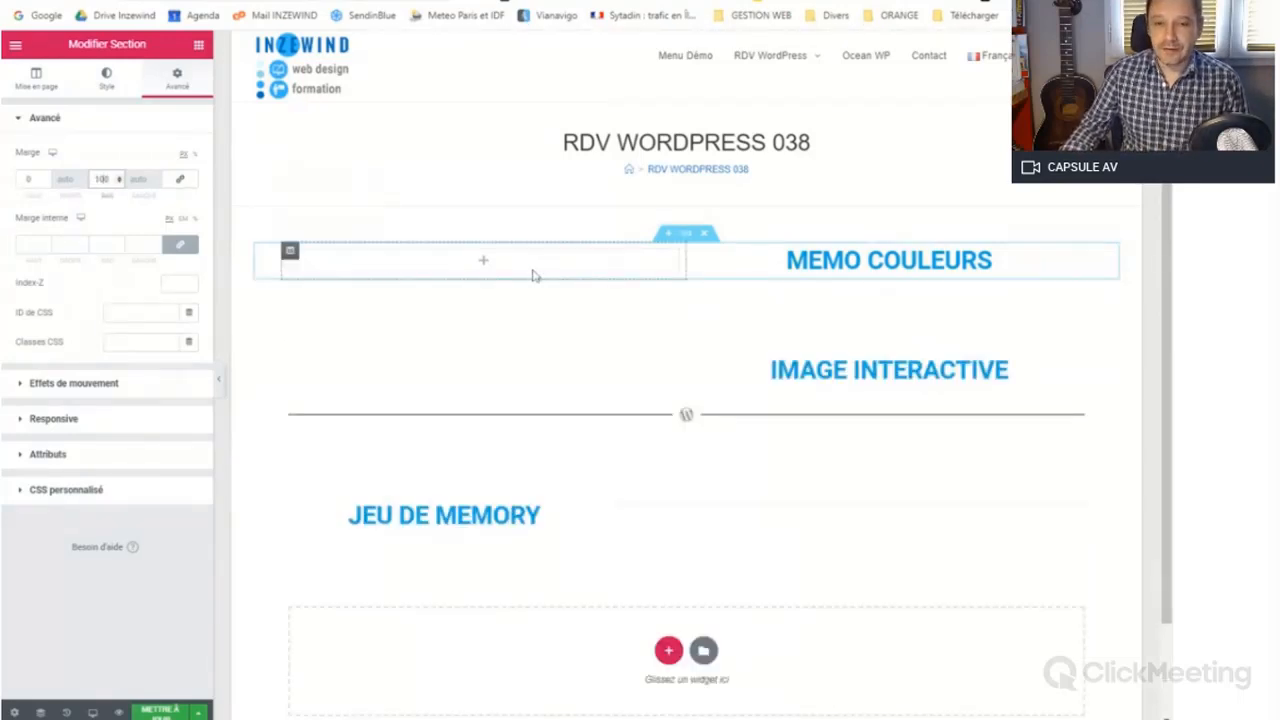
# Add a Code court widget to the new section's empty left column with the shortcode [h5p id="4"], and apply it
pyautogui.click(483, 262)
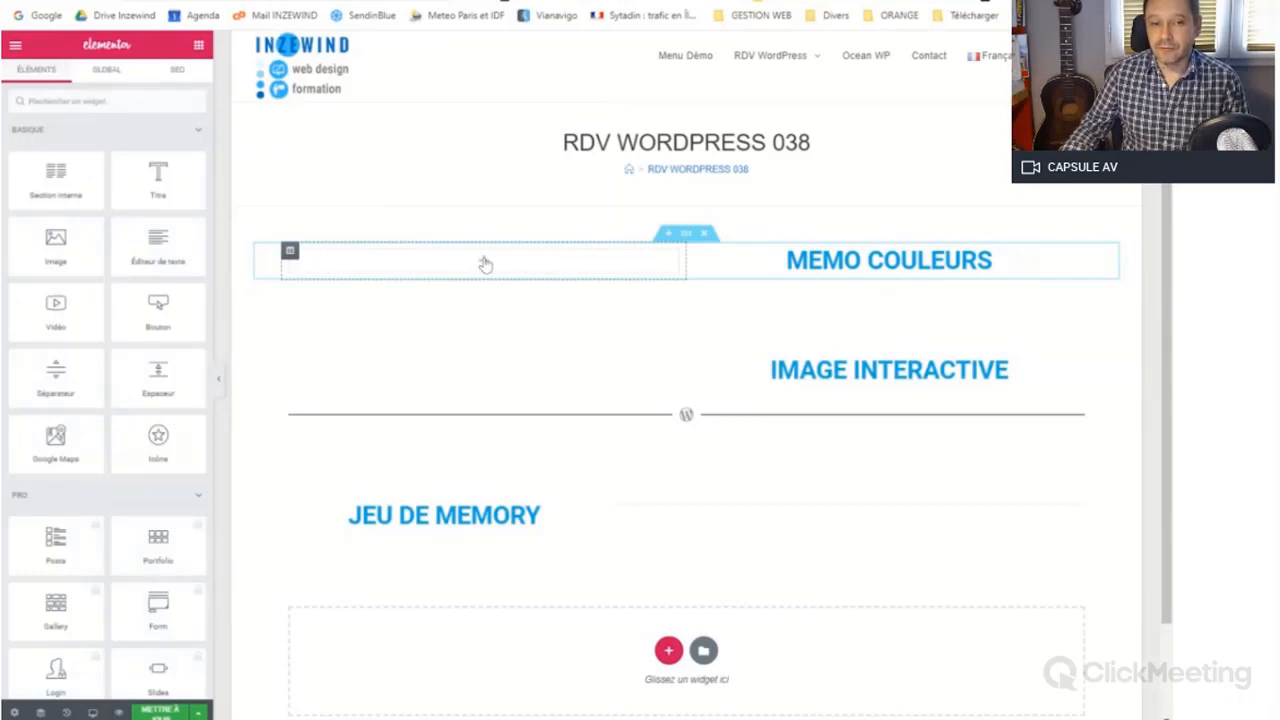
pyautogui.scroll(-5, 120, 352)
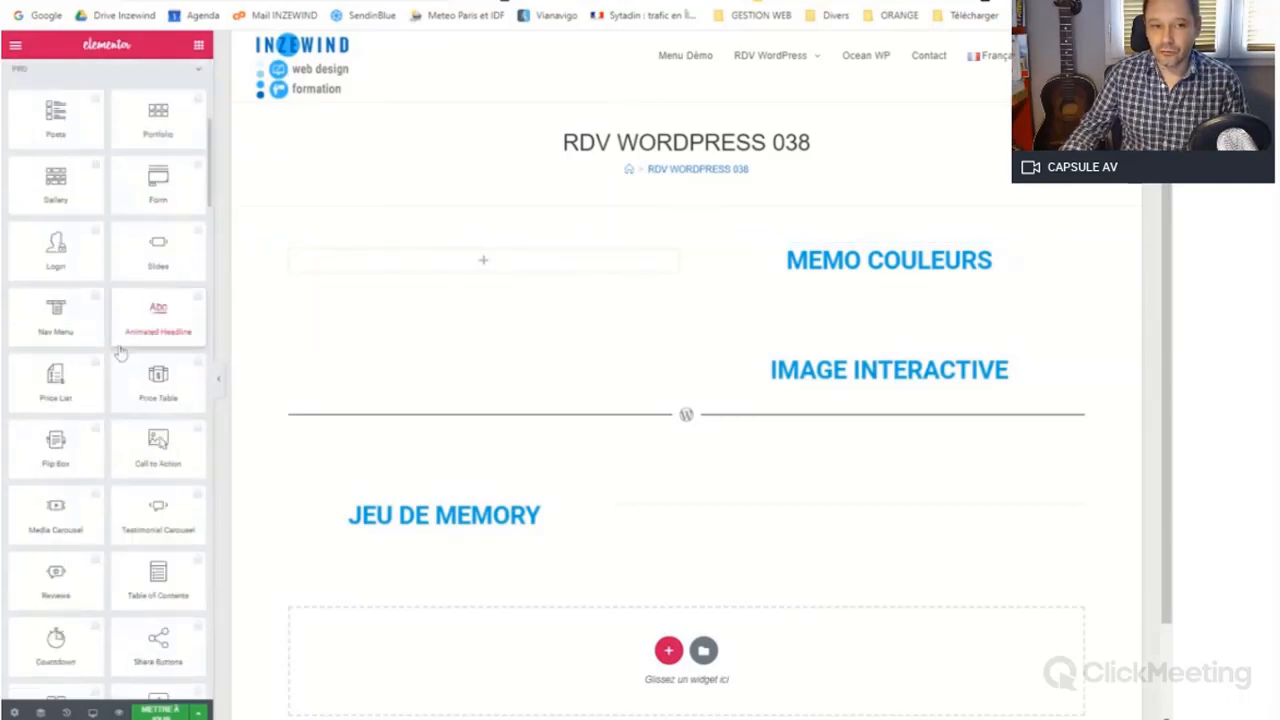
pyautogui.scroll(-8, 120, 352)
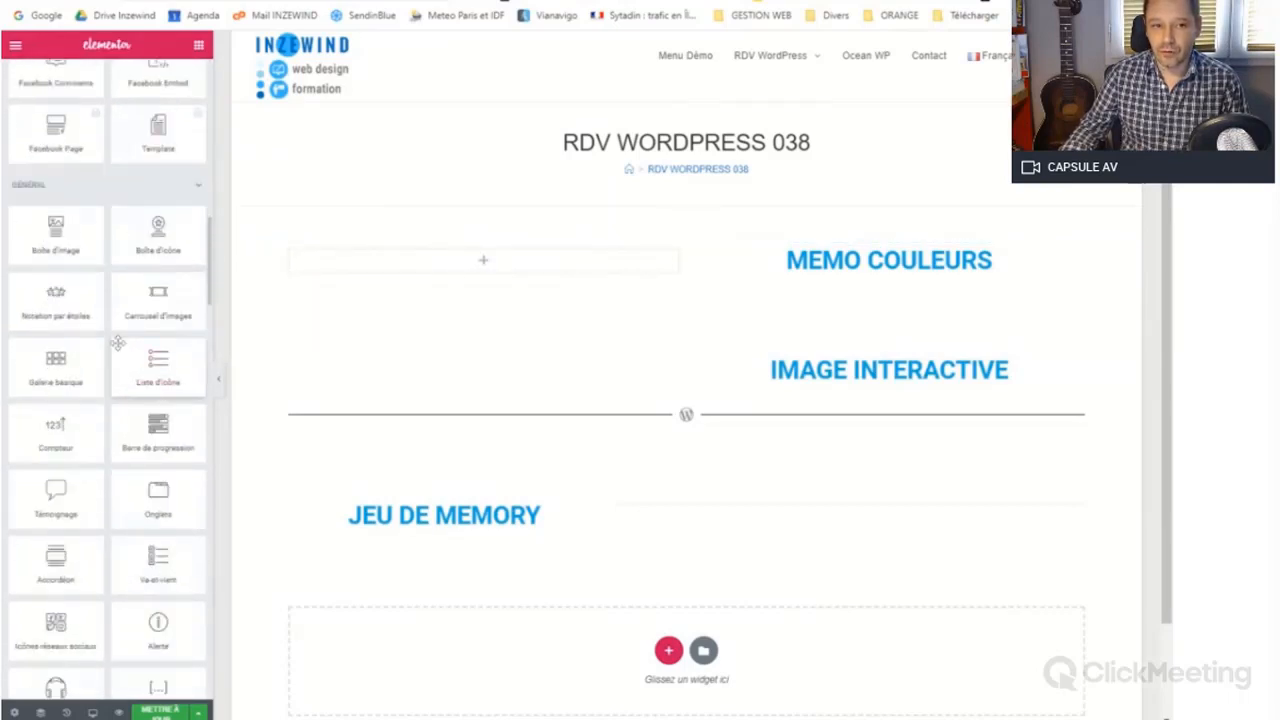
pyautogui.scroll(-2, 118, 343)
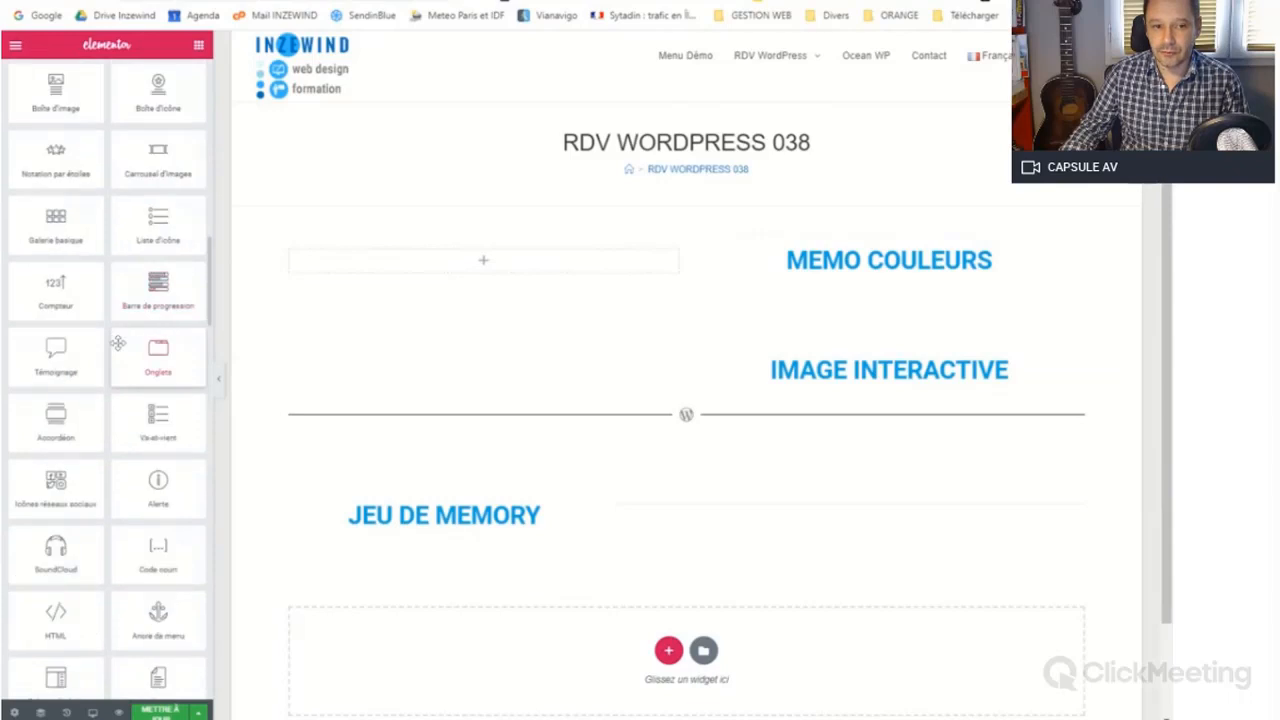
pyautogui.moveTo(158, 550); pyautogui.dragTo(360, 275)
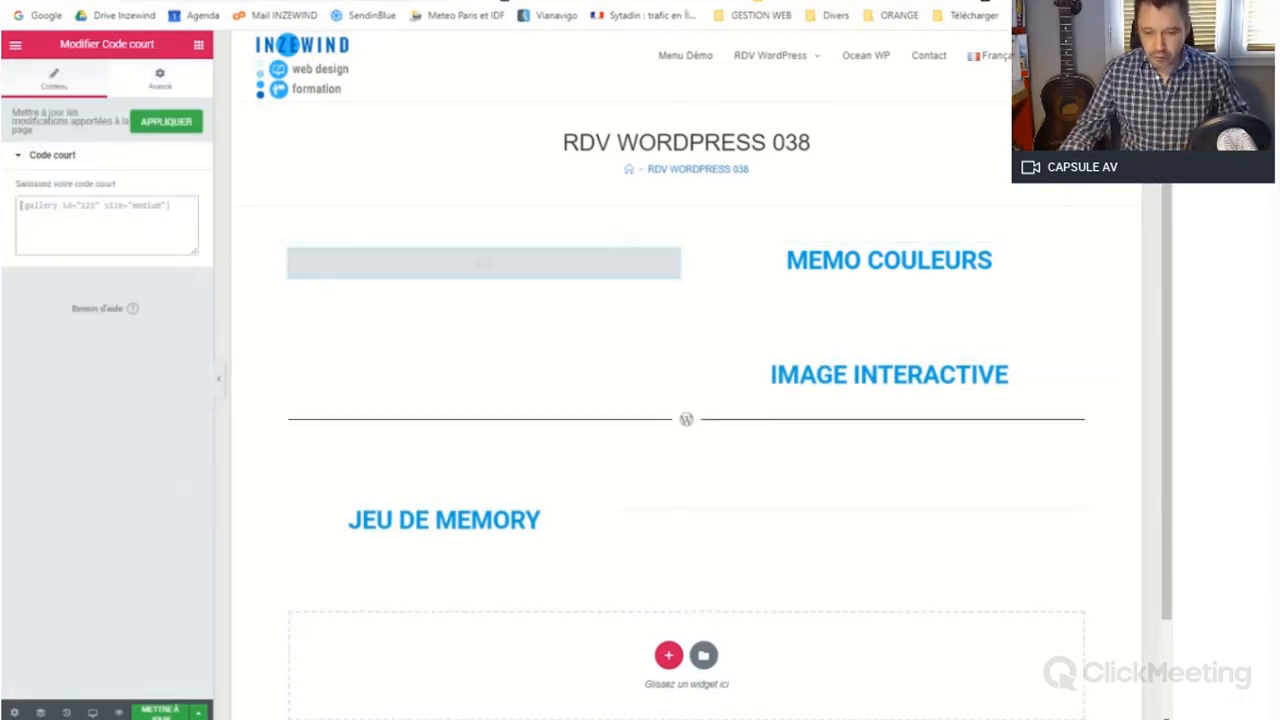
pyautogui.write('[bkp id="4"]')
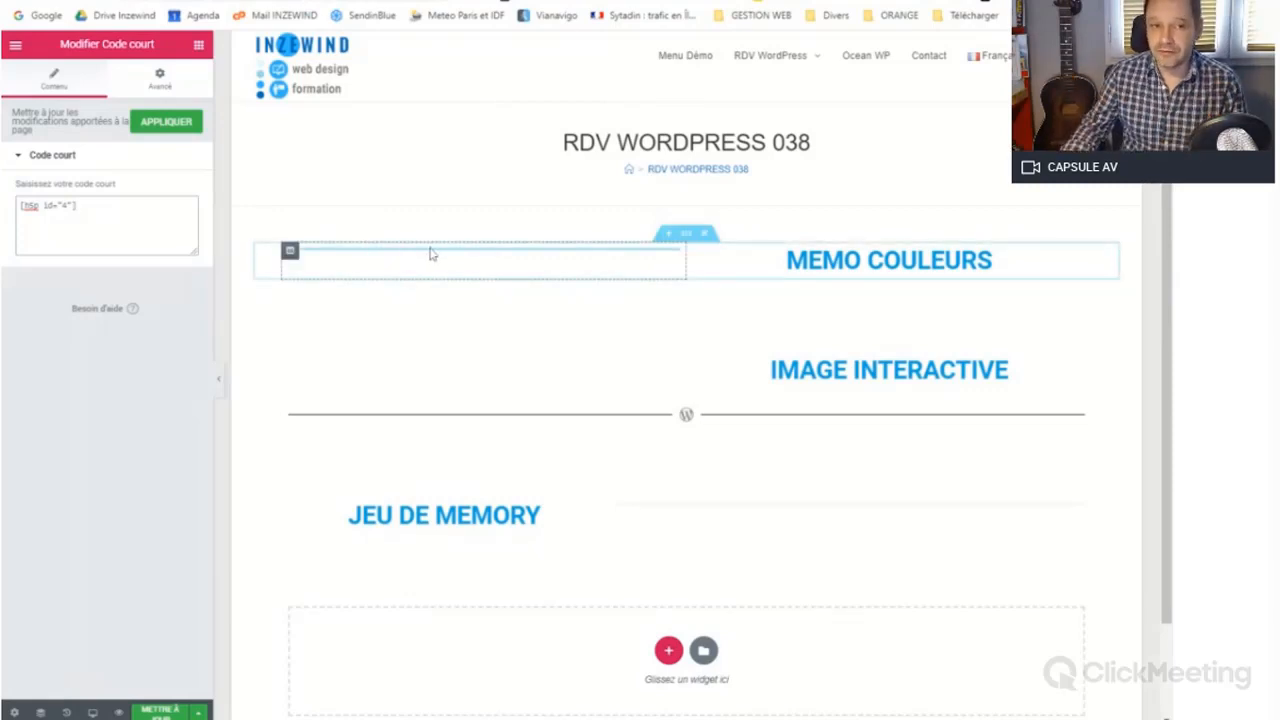
pyautogui.click(168, 130)
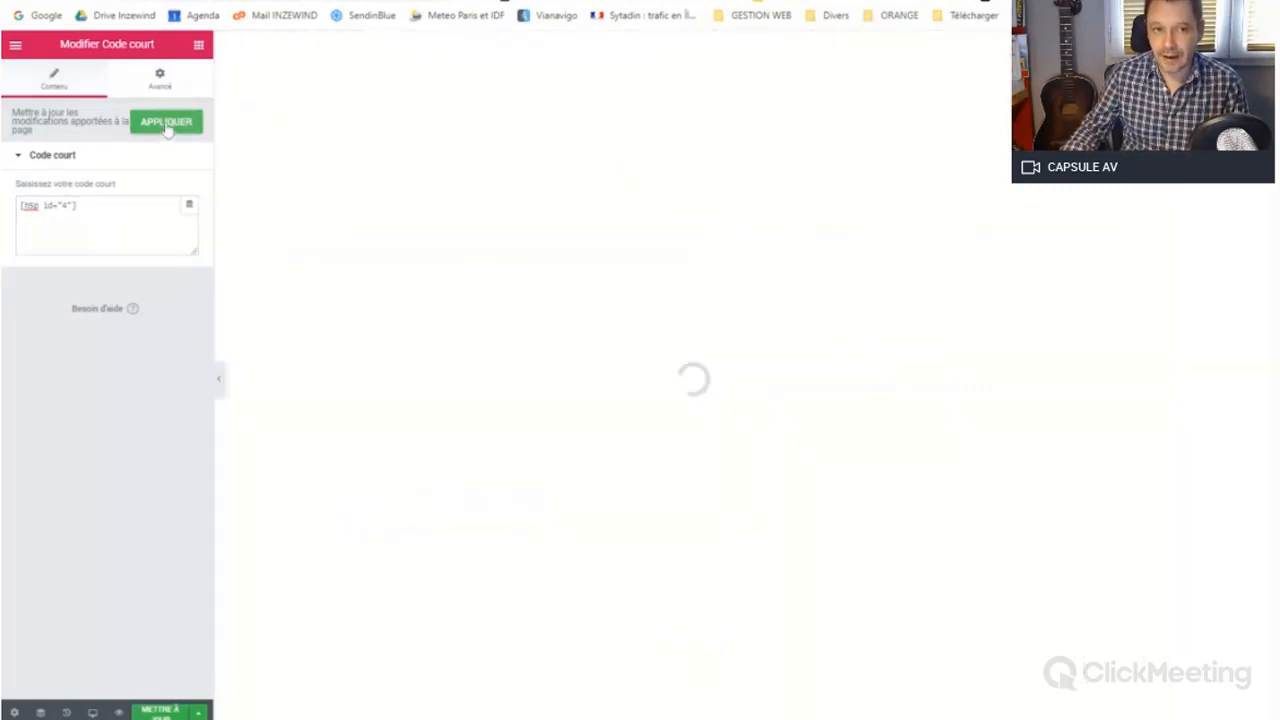
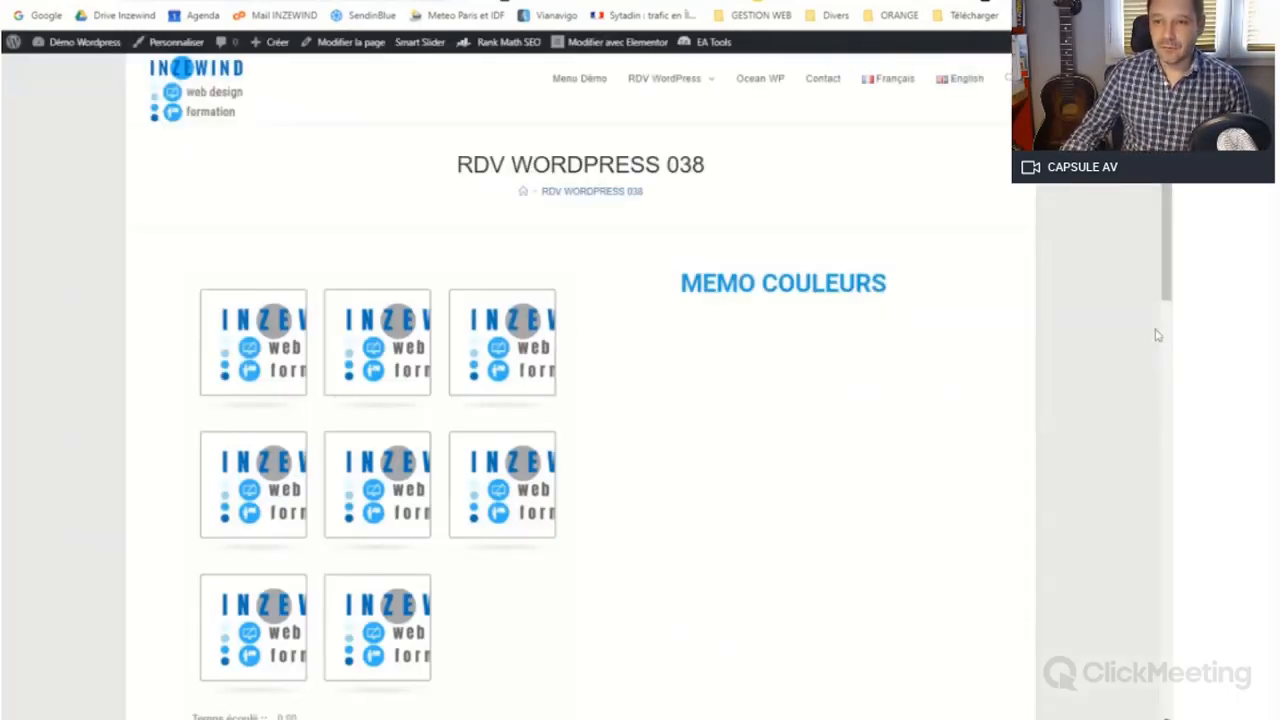
# Play the embedded MEMO COULEURS game on the front-end page by turning over and matching the card pairs by colour
pyautogui.scroll(-2, 983, 394)
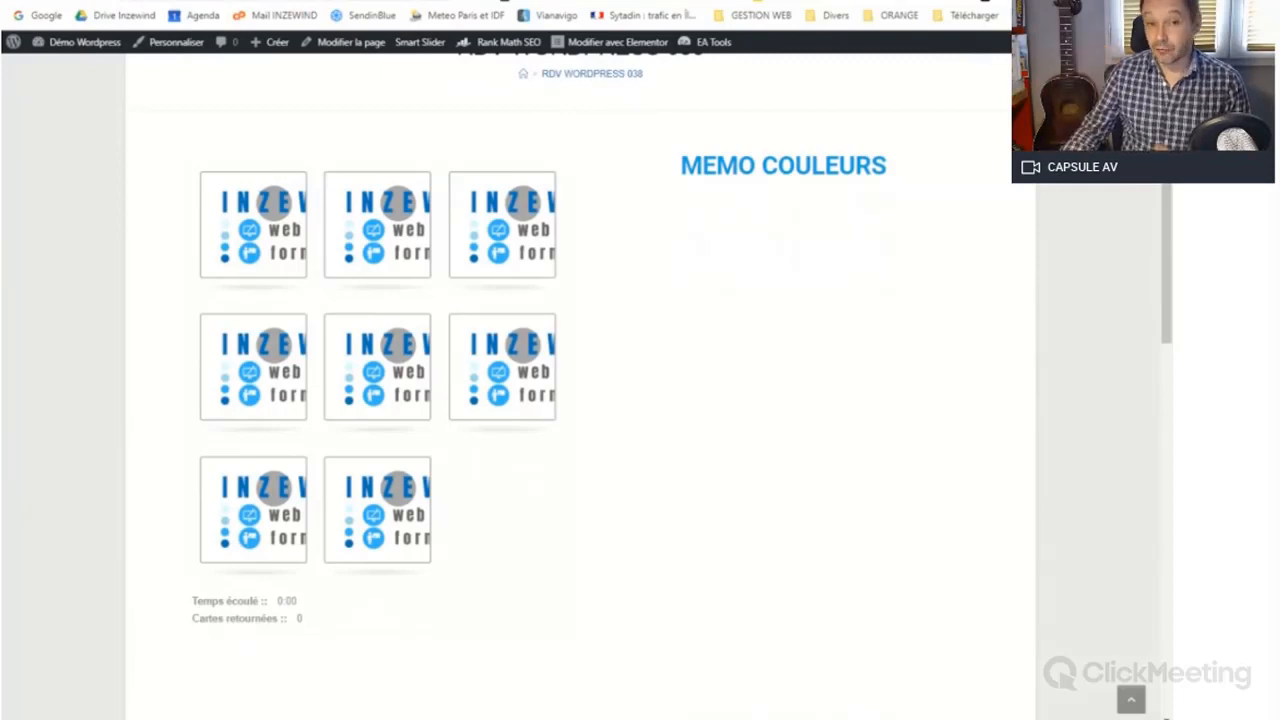
pyautogui.click(240, 238)
pyautogui.click(388, 355)
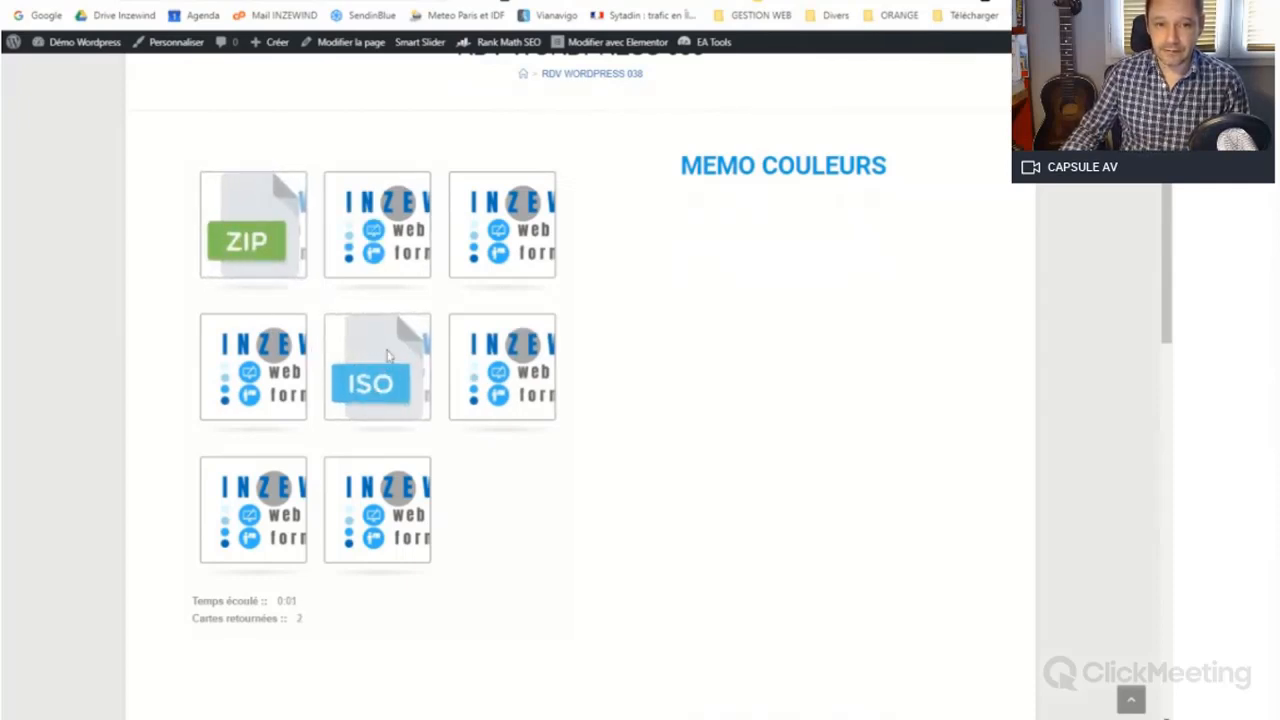
pyautogui.click(396, 242)
pyautogui.click(400, 367)
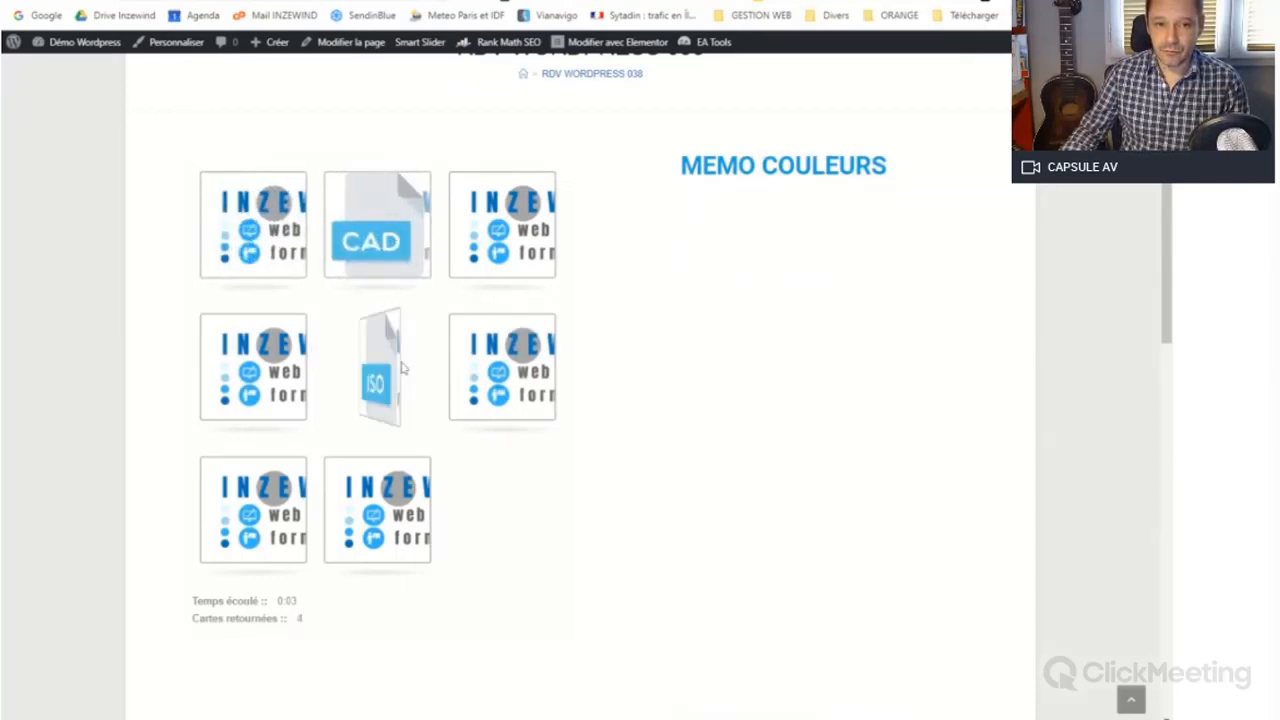
pyautogui.click(500, 230)
pyautogui.click(255, 245)
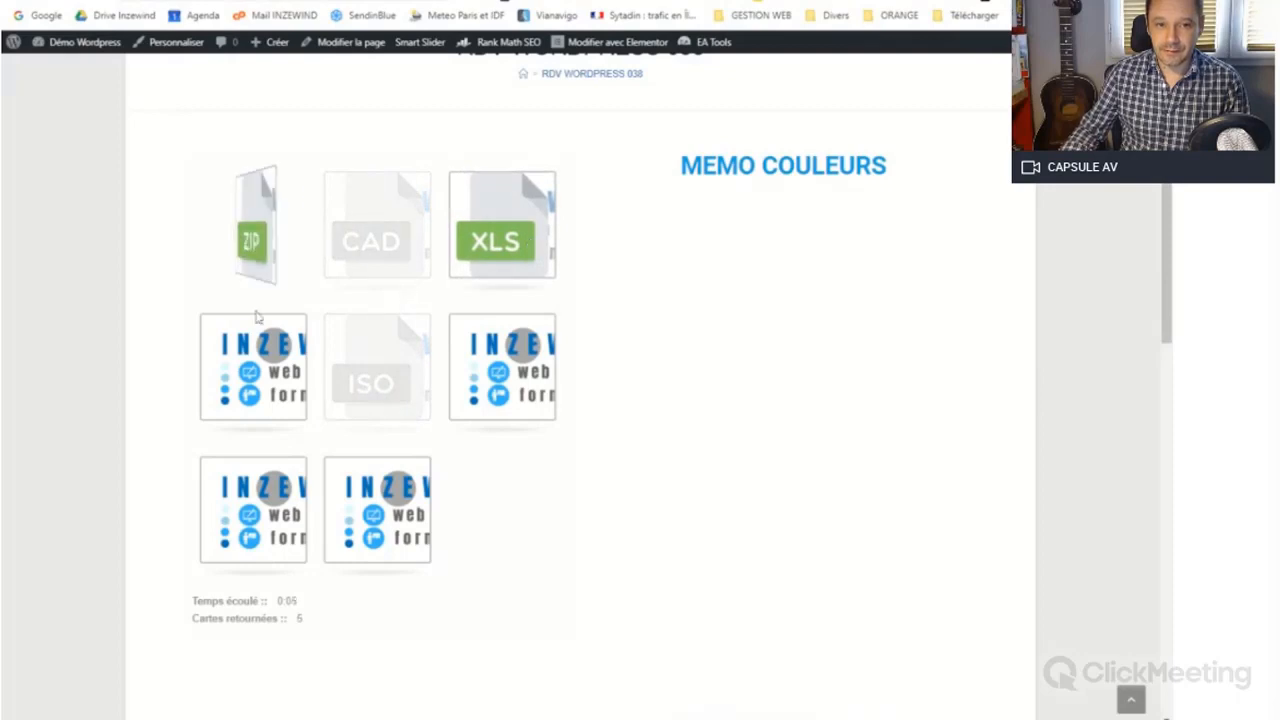
pyautogui.click(255, 360)
pyautogui.click(505, 385)
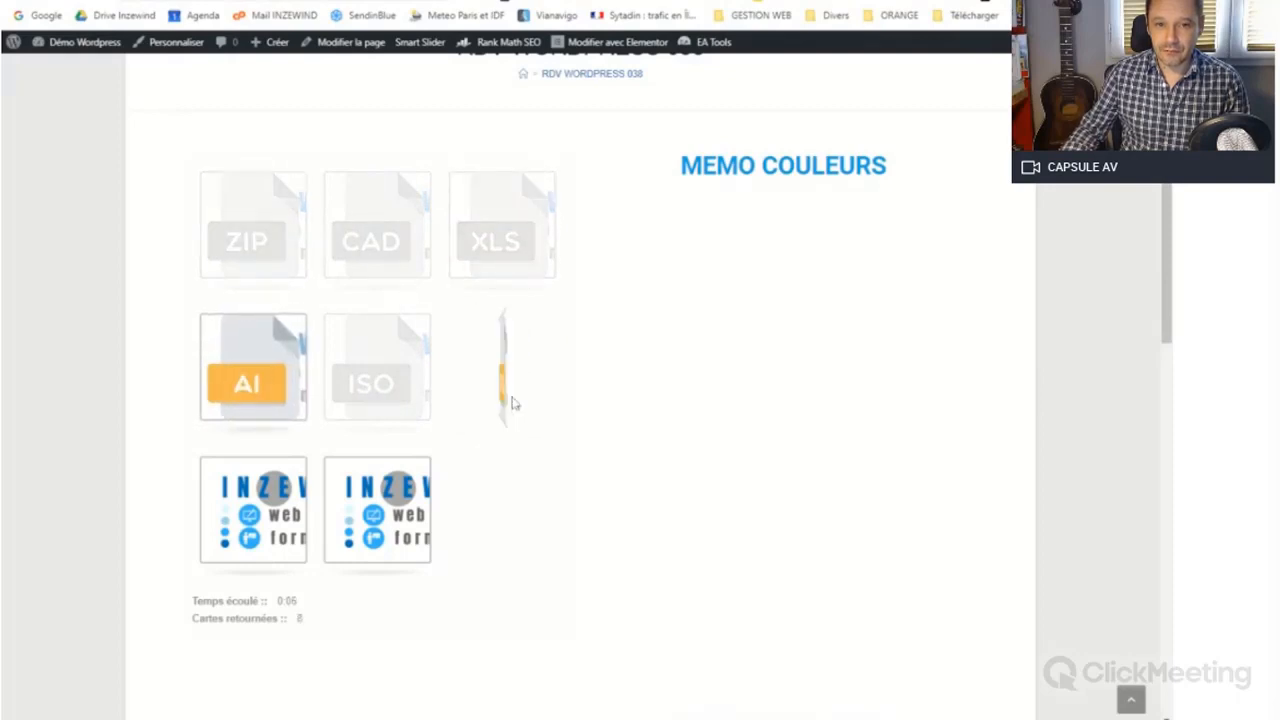
pyautogui.click(425, 508)
pyautogui.click(255, 510)
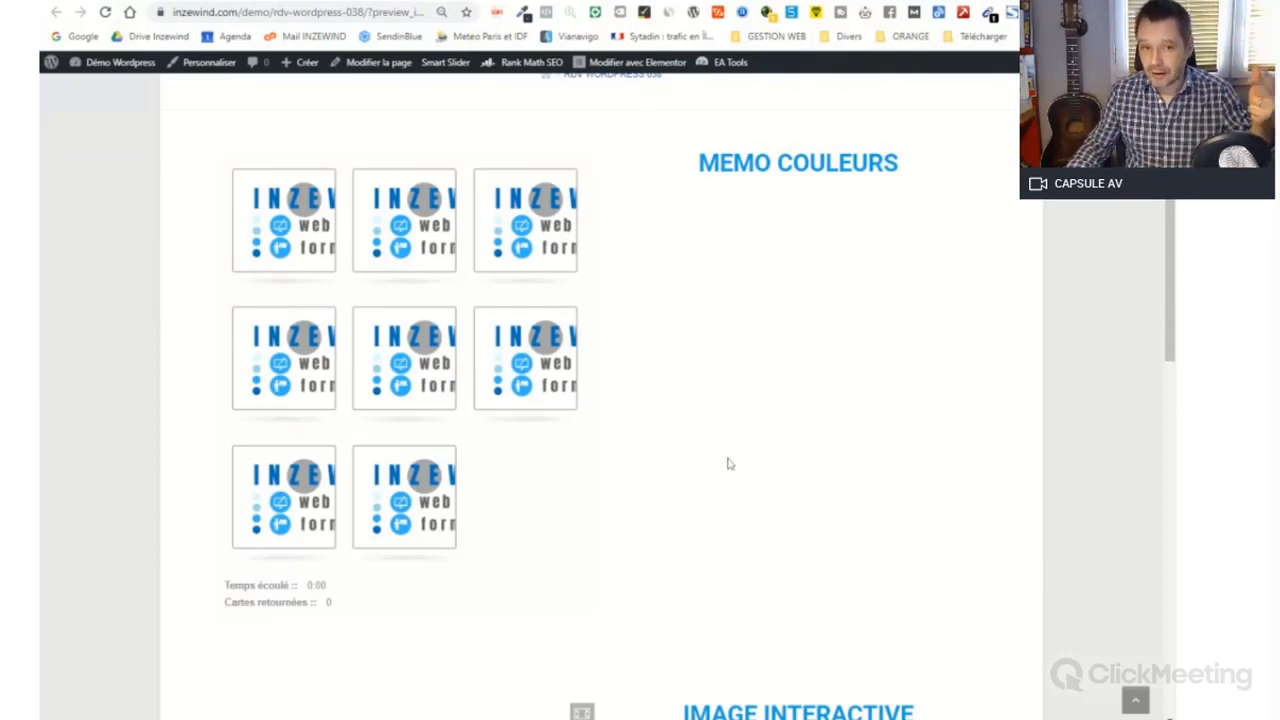
pyautogui.scroll(3, 729, 463)
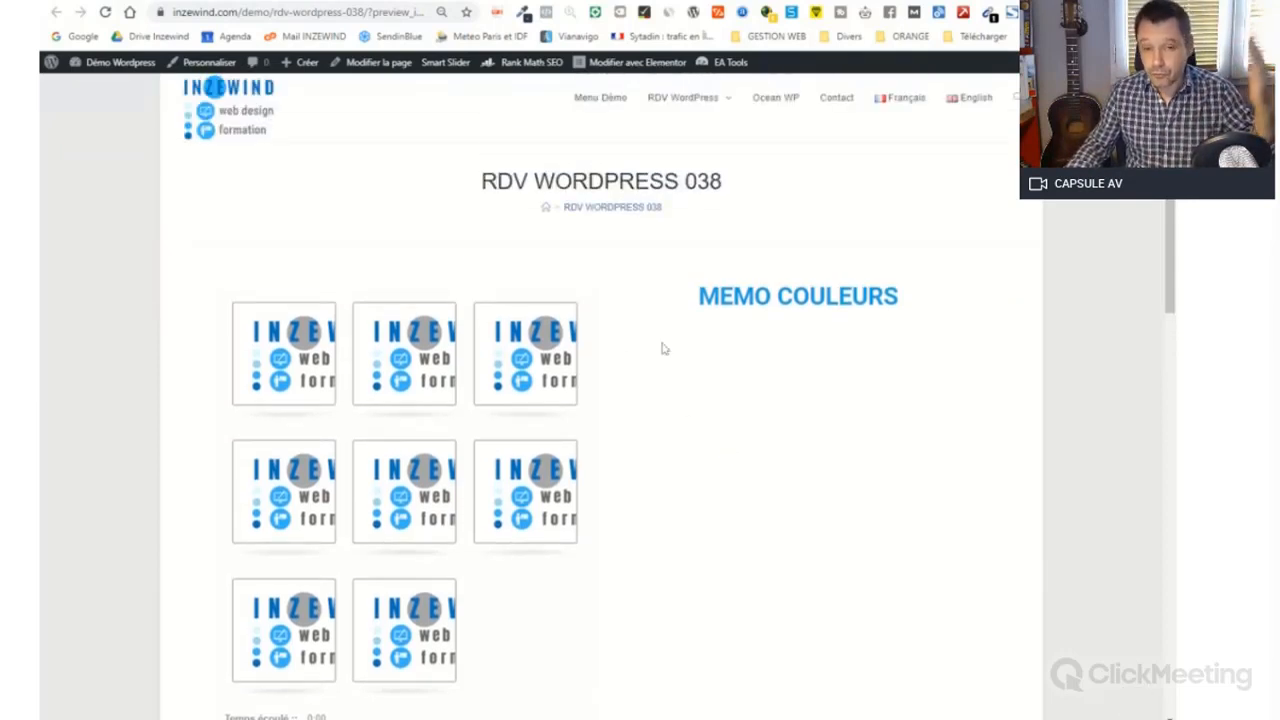